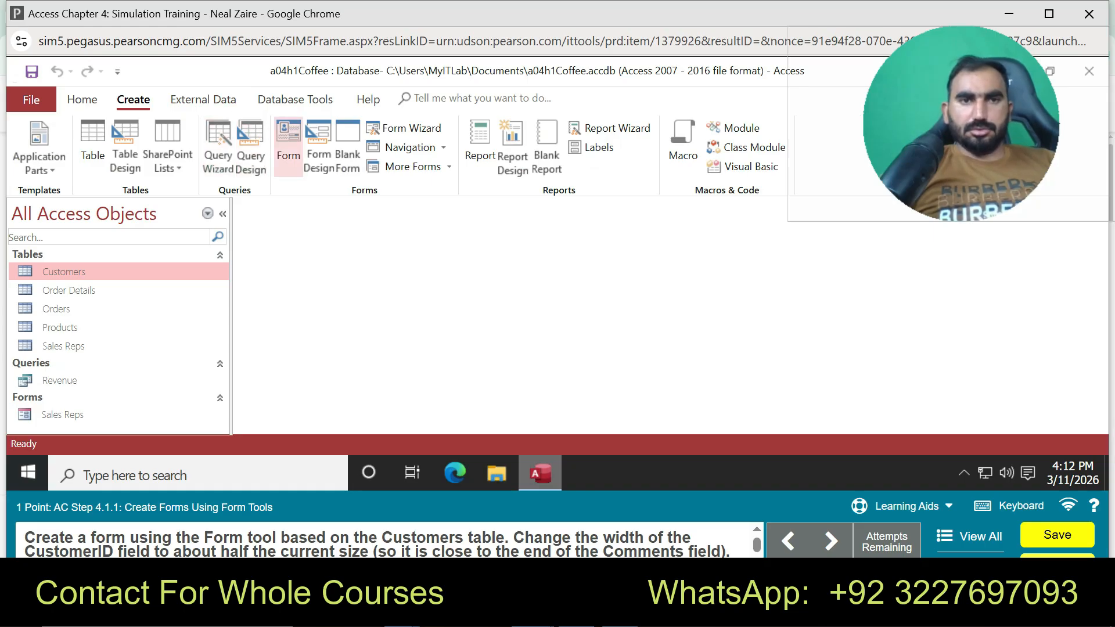
Generate a form from the Customers table, then restart the task in Practice mode
click(288, 145)
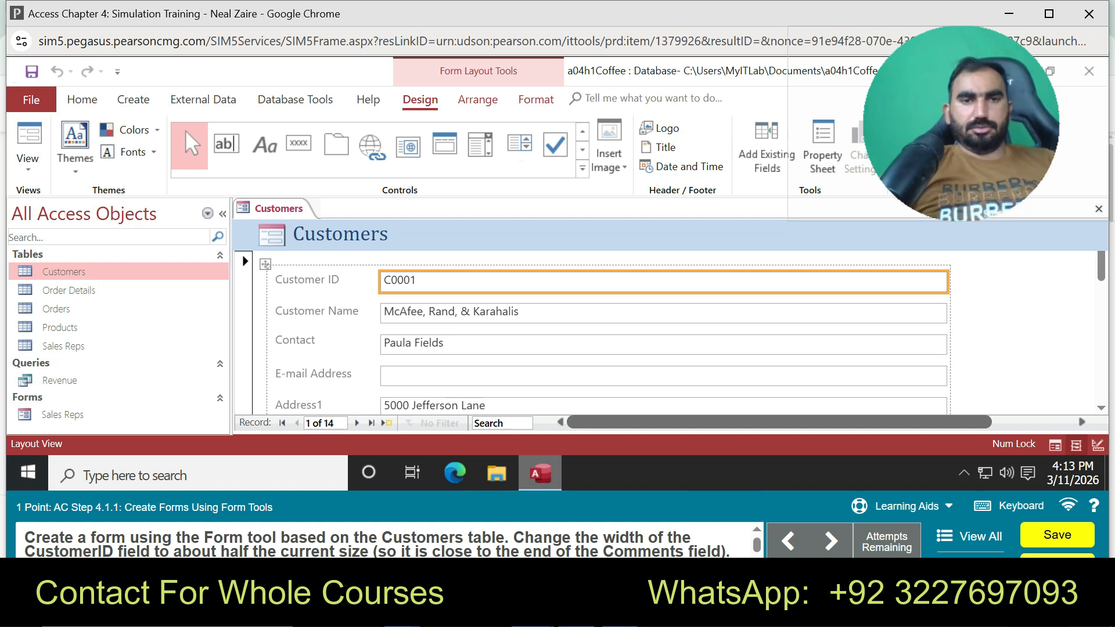
click(341, 235)
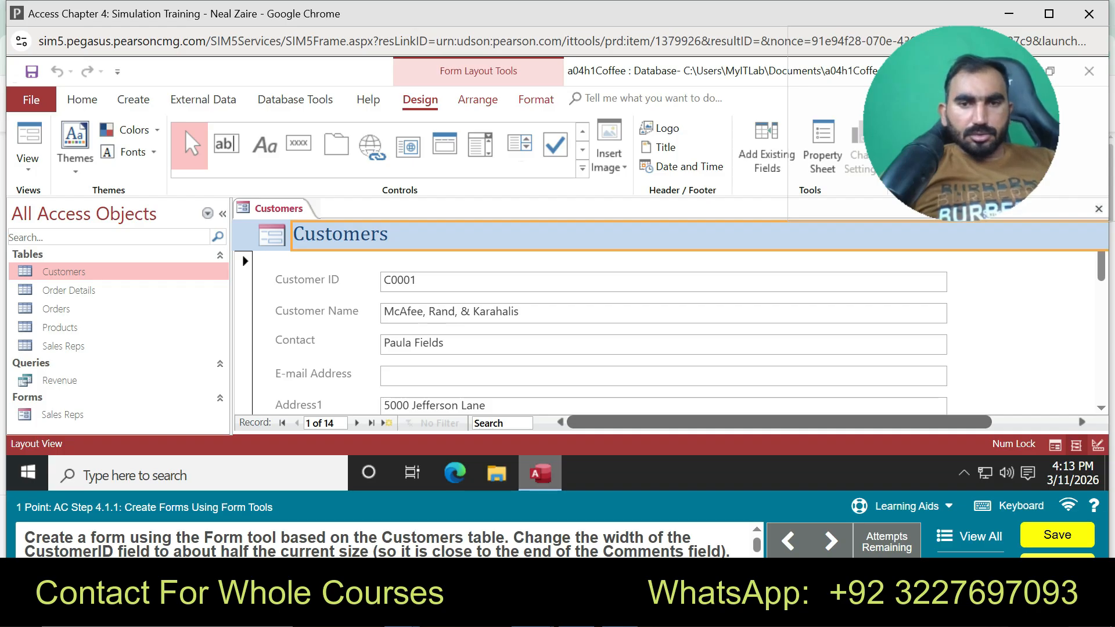
click(901, 507)
click(901, 475)
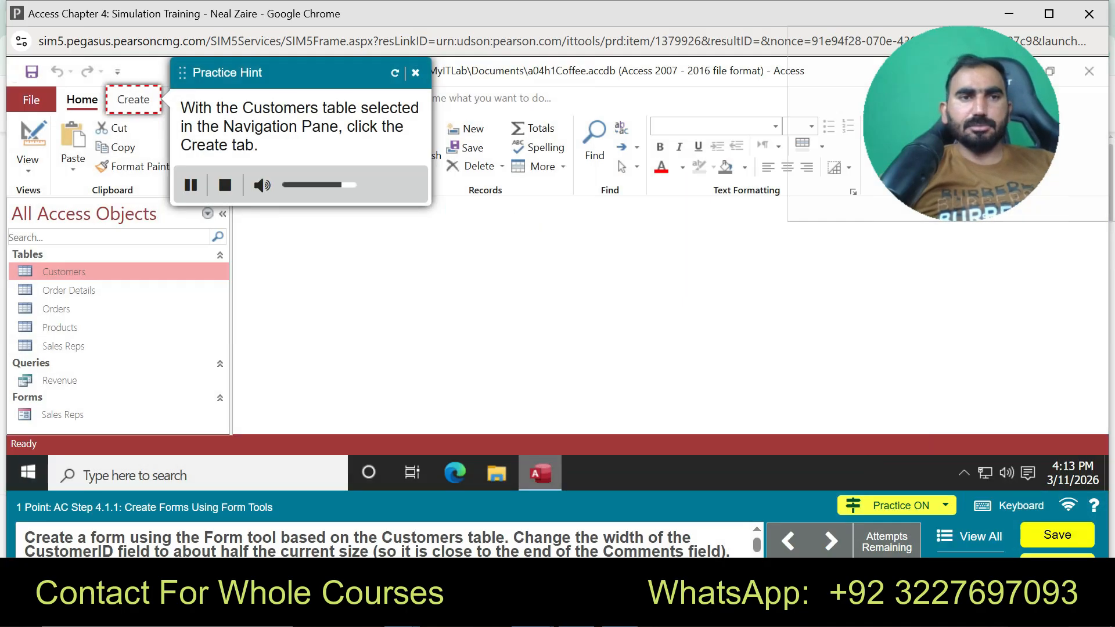
Practise the Customers form, narrowing the C0001 box to half width and editing the title, then end practice
click(133, 99)
click(289, 148)
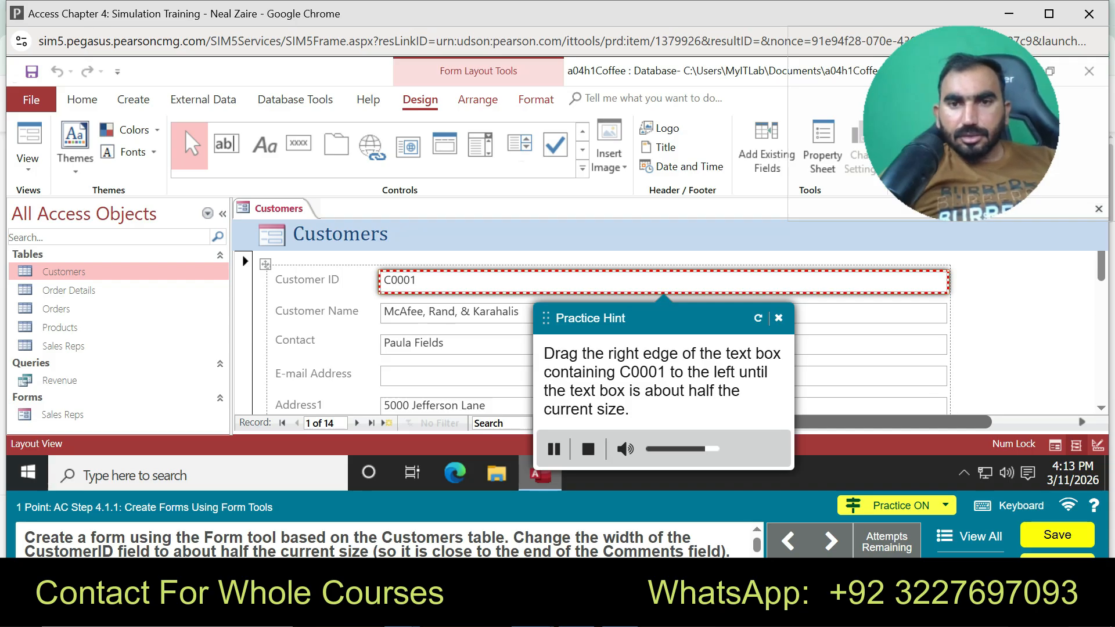
drag(948, 282, 687, 282)
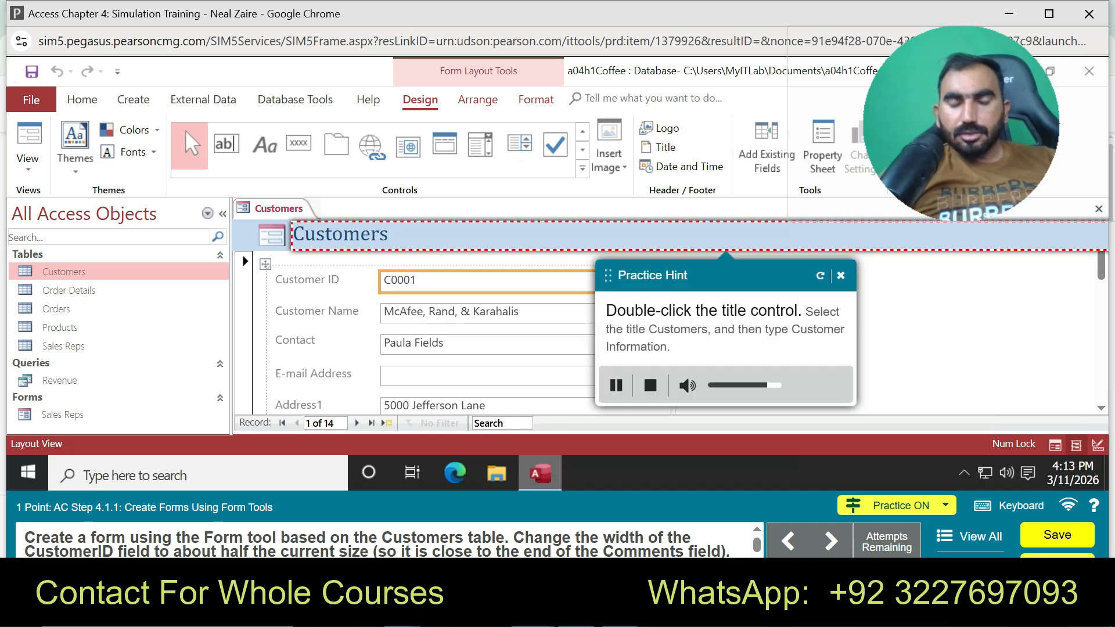
double_click(340, 234)
click(841, 276)
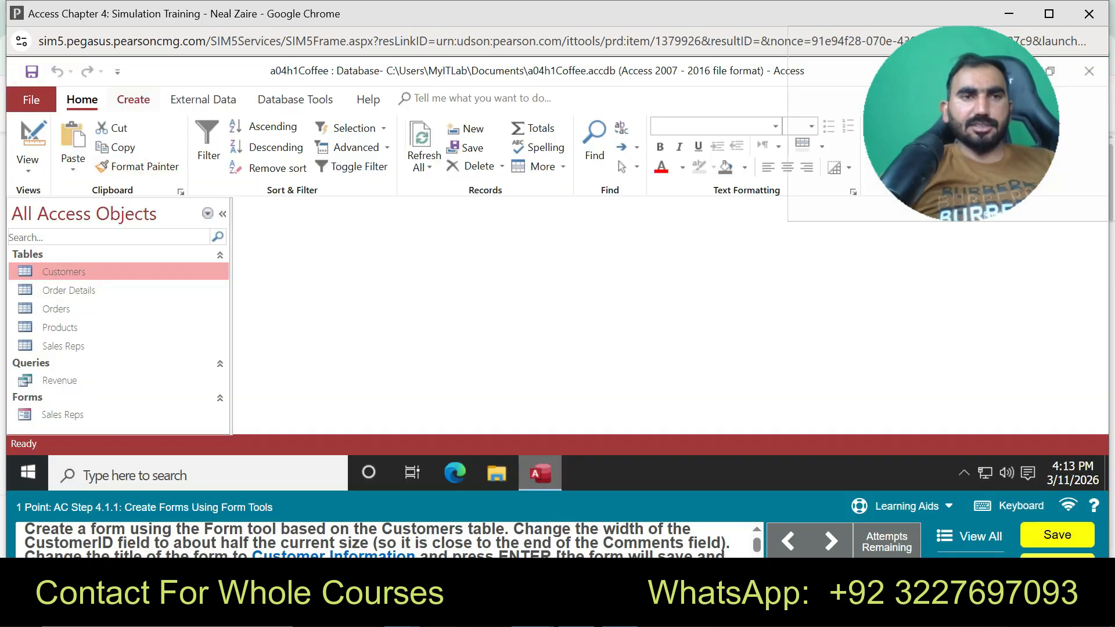
Create a form from Customers and narrow the Customer ID box to half width
click(133, 99)
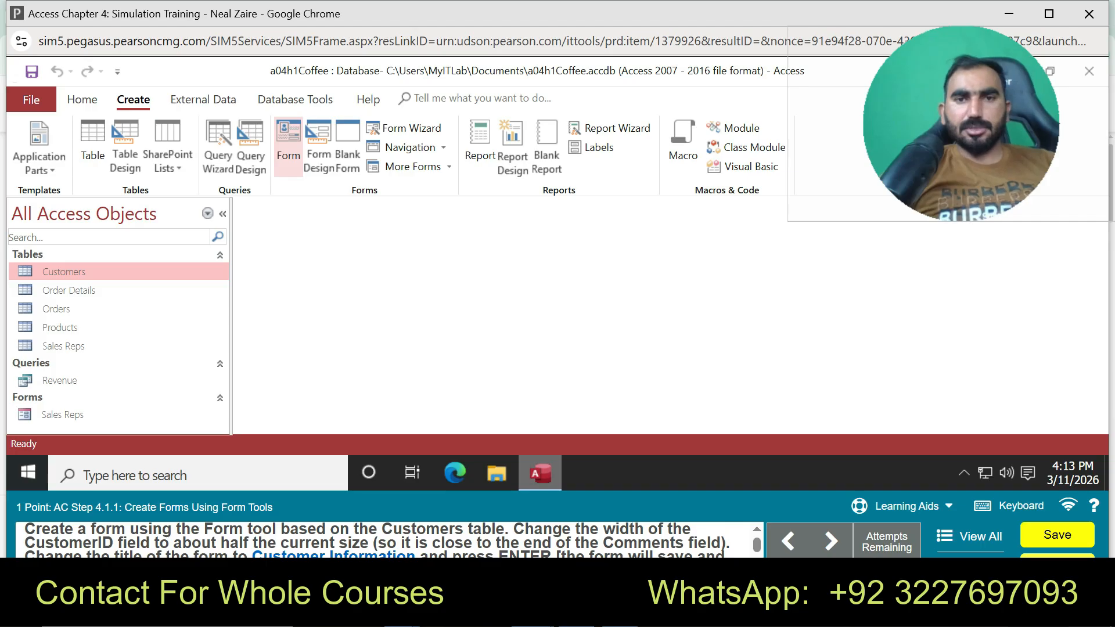
click(288, 146)
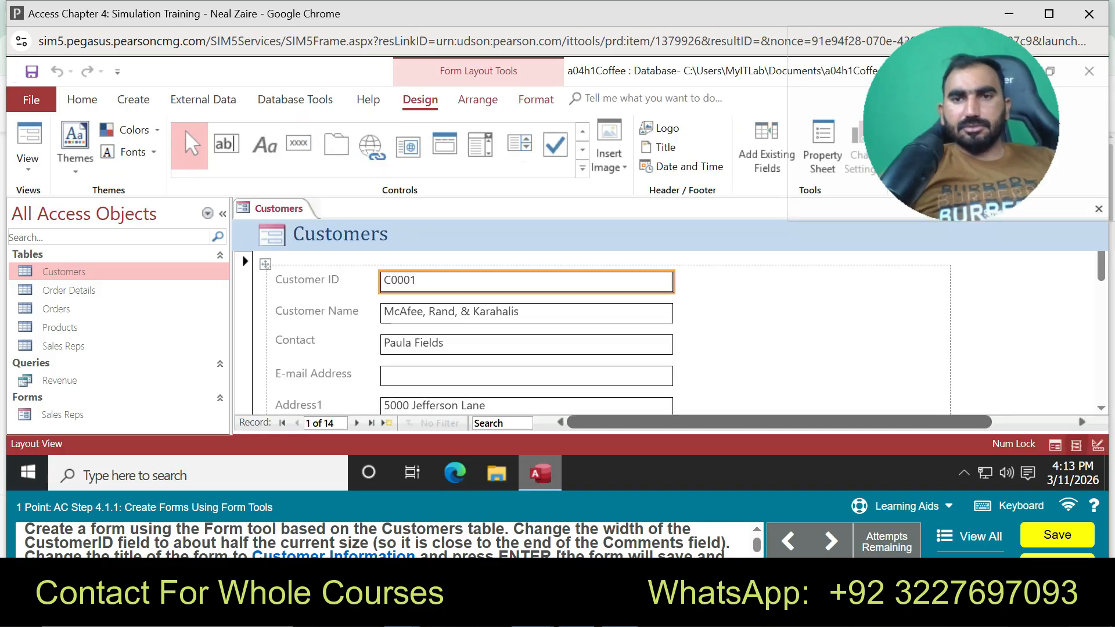
drag(948, 281, 672, 281)
Retitle the form 'Customer Information', removing the extra 's', and save it
double_click(380, 234)
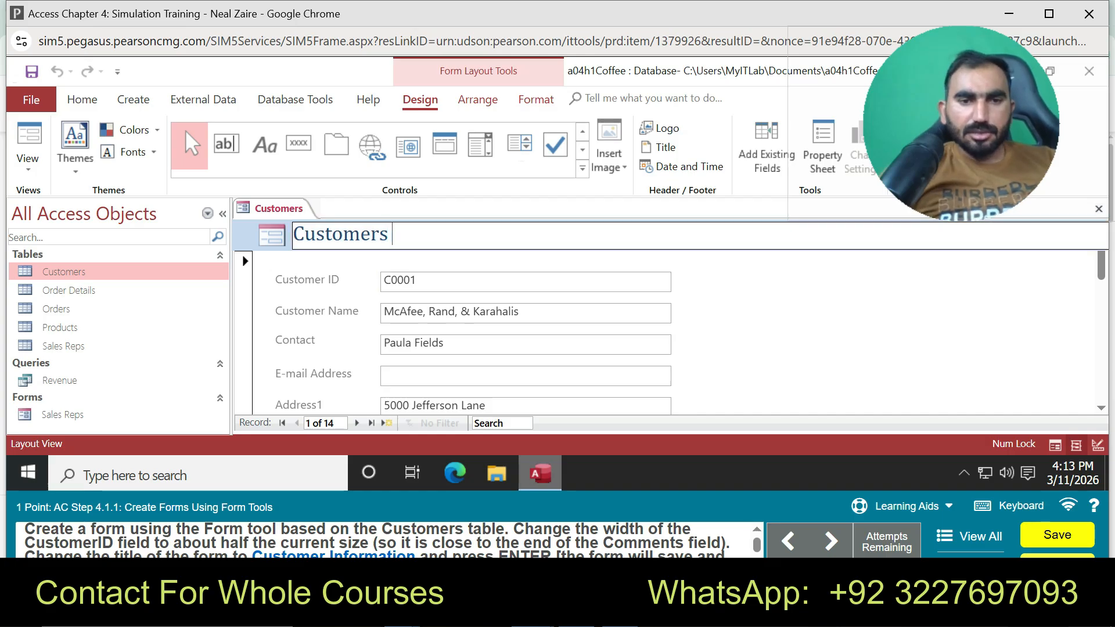
text(Information)
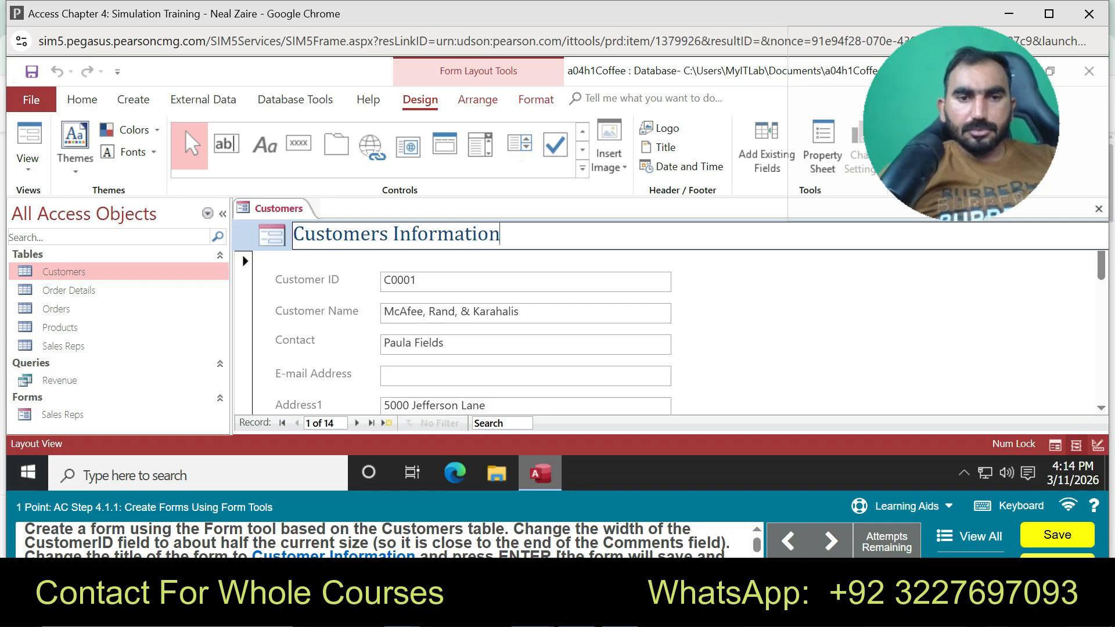
key(Return)
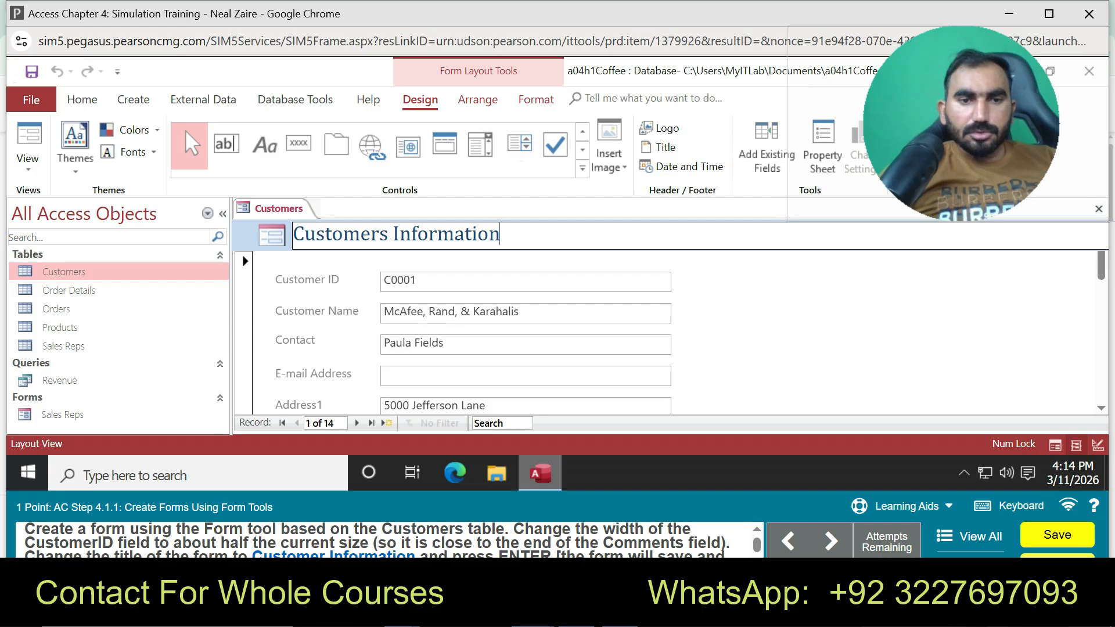
click(387, 234)
key(BackSpace)
key(Return)
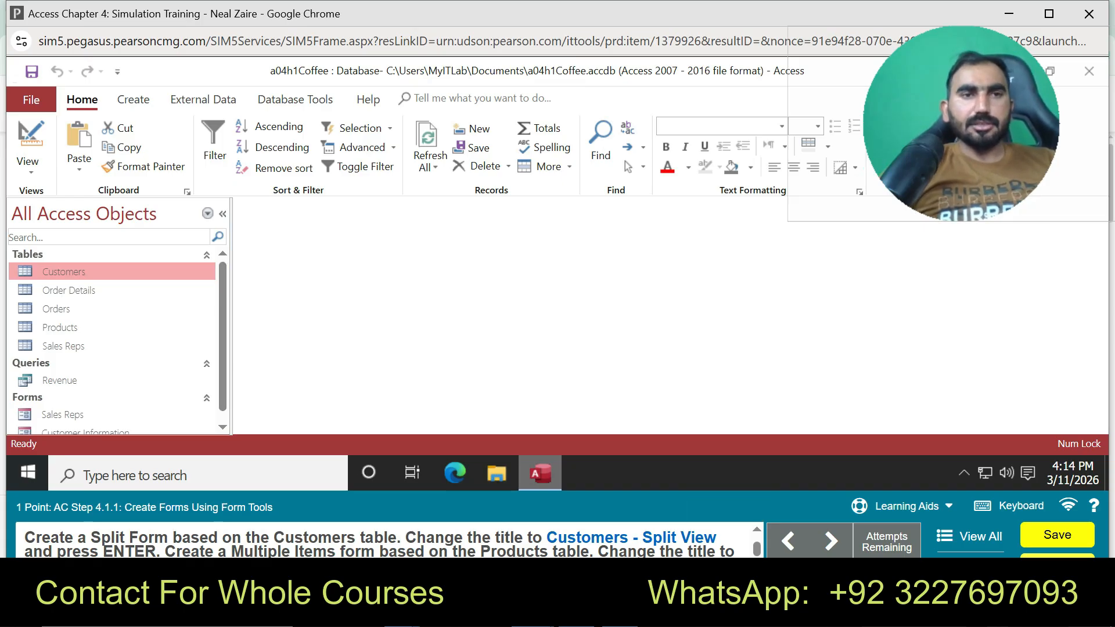
Create a split form from the Customers table
click(133, 99)
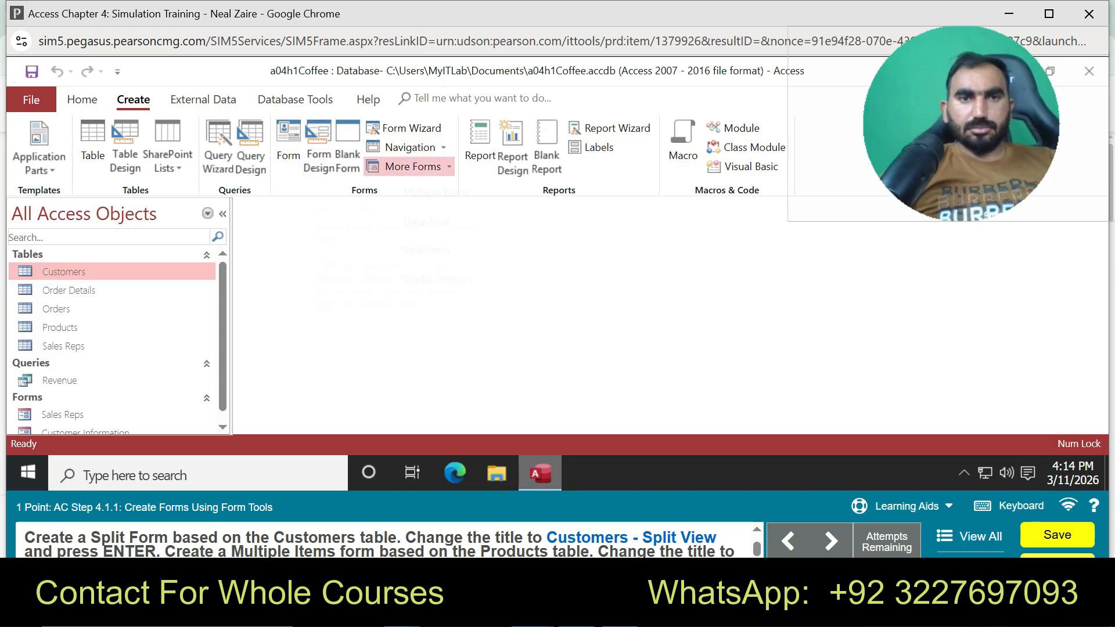
click(412, 167)
click(426, 250)
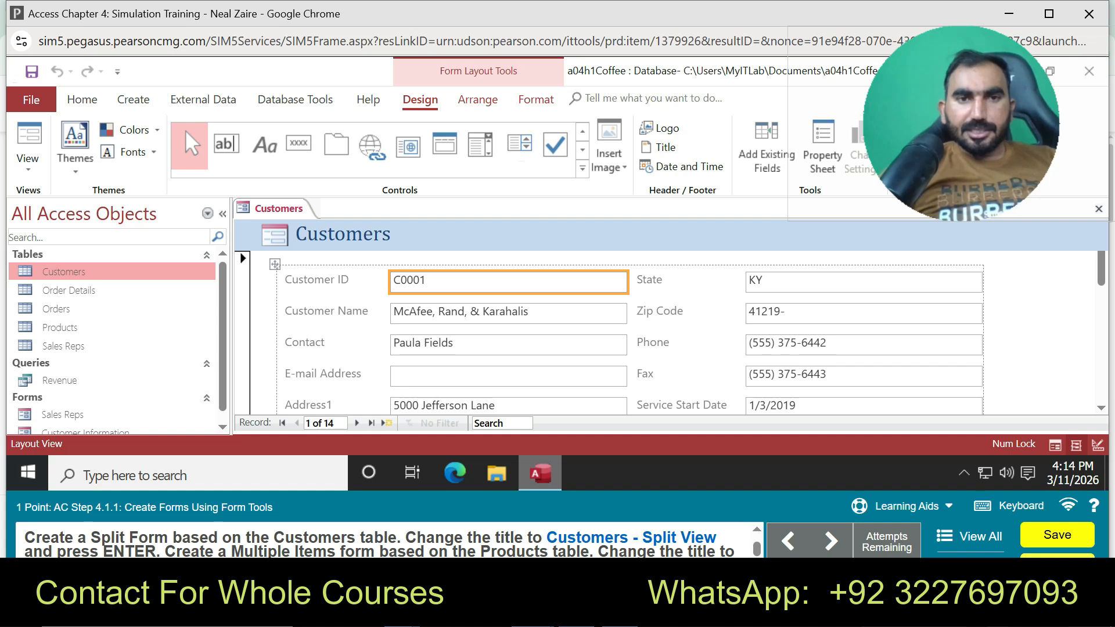
Append ' - Split View' to the title, correcting the typo, to read 'Customers - Split View'
double_click(343, 234)
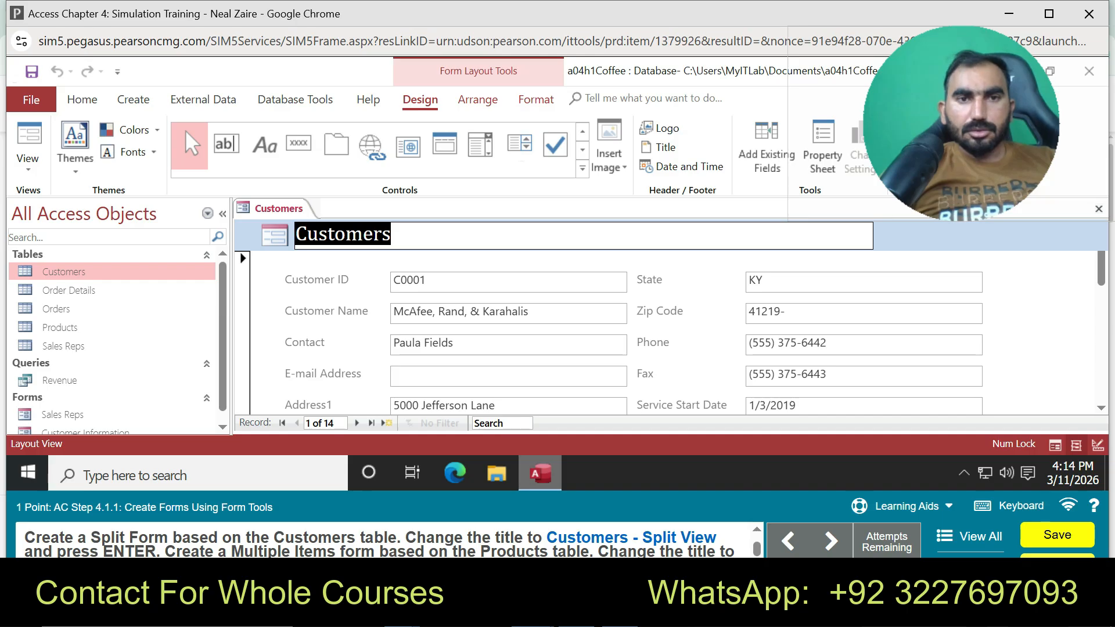
click(391, 235)
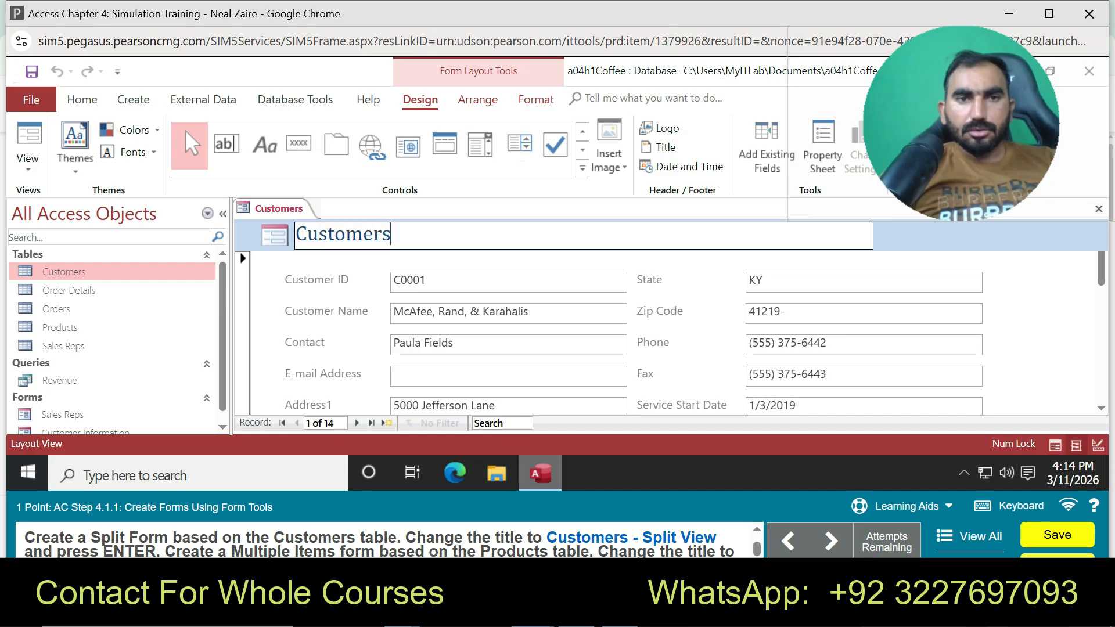
text(- )
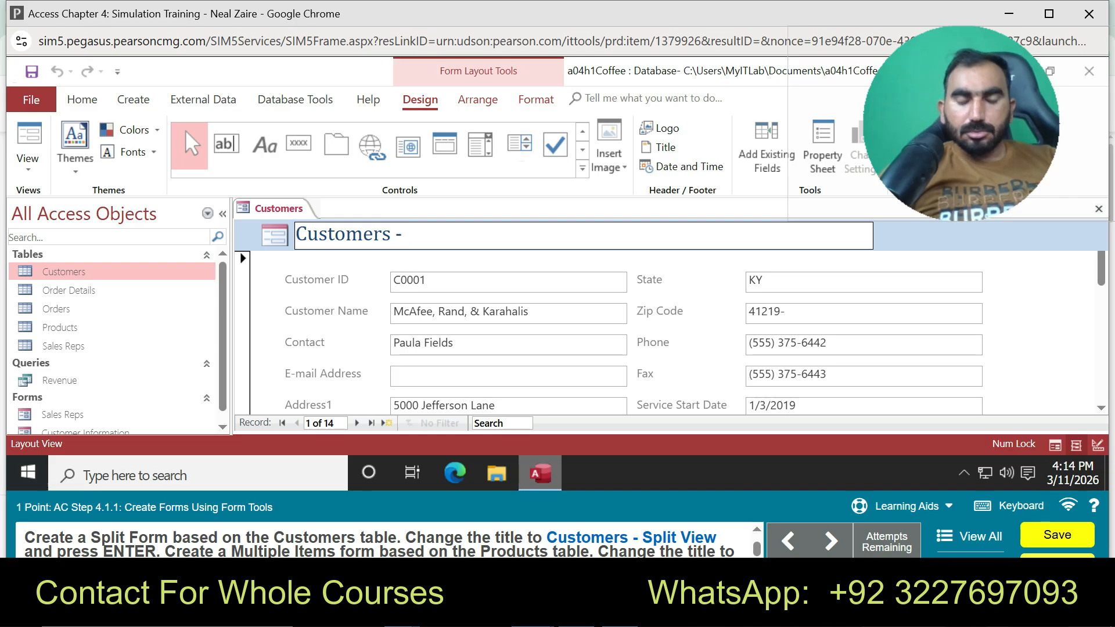
text(Spil)
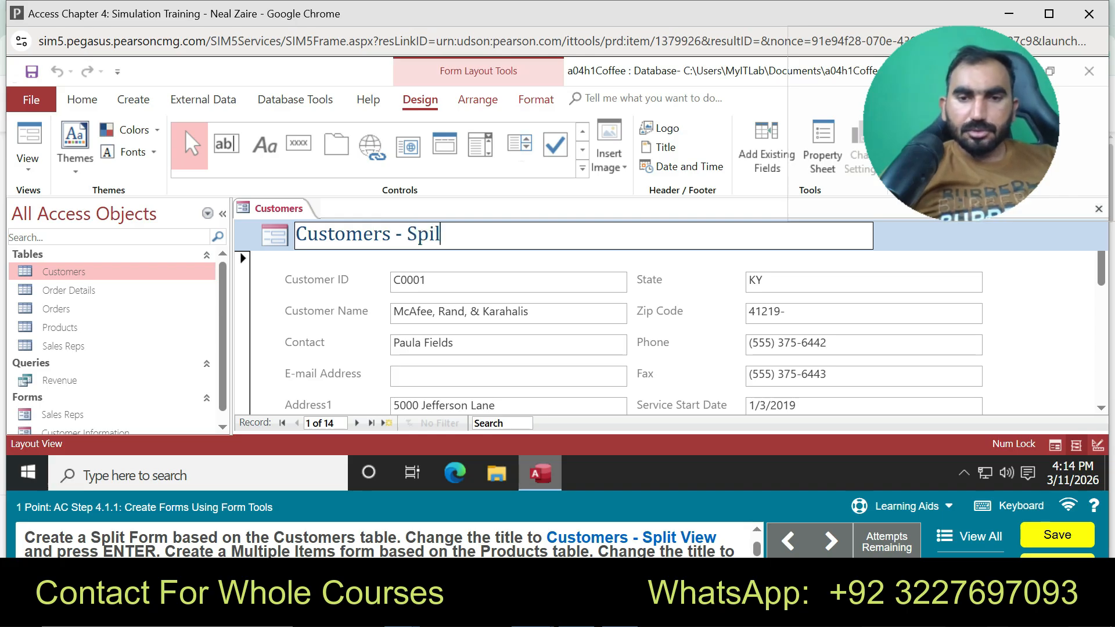
key(BackSpace)
key(BackSpace)
text(lit View)
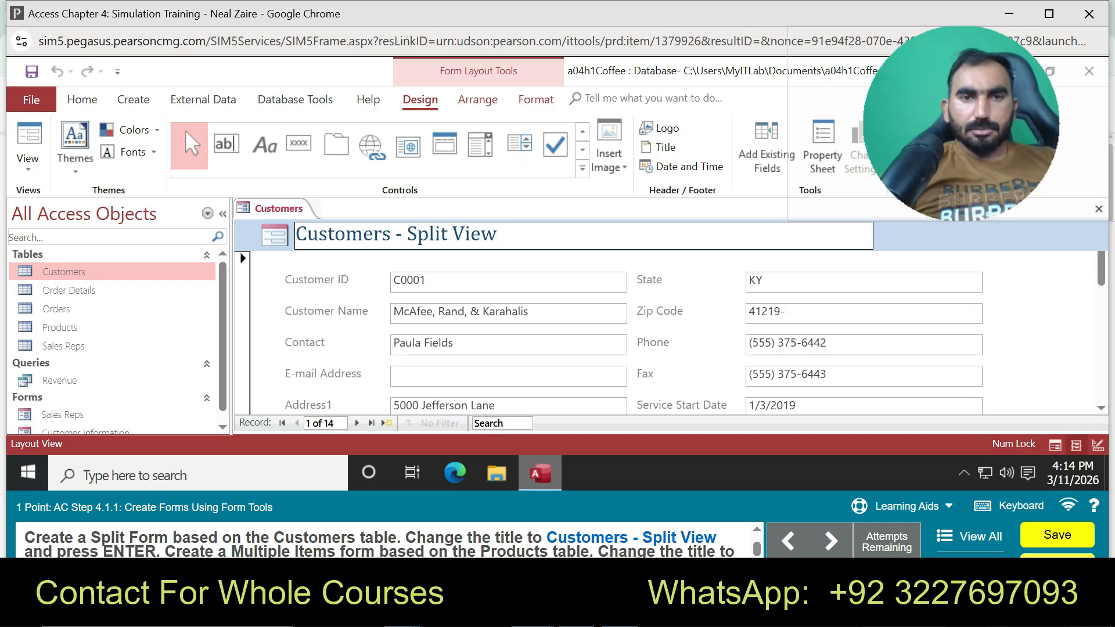
key(Return)
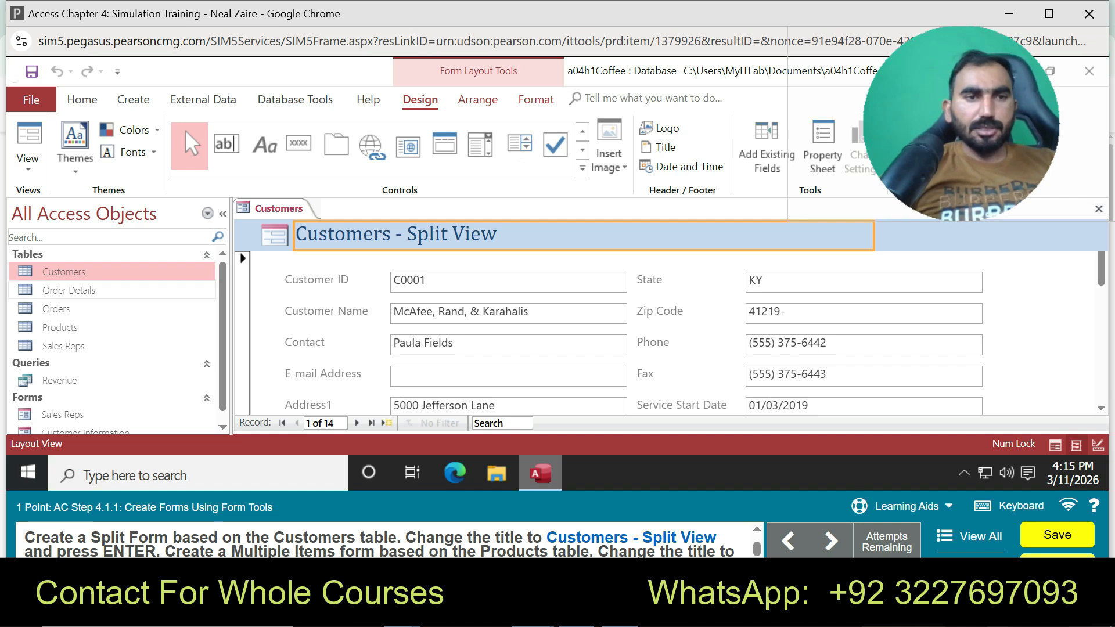
Select the Products table and choose a Multiple Items form from More Forms
double_click(60, 327)
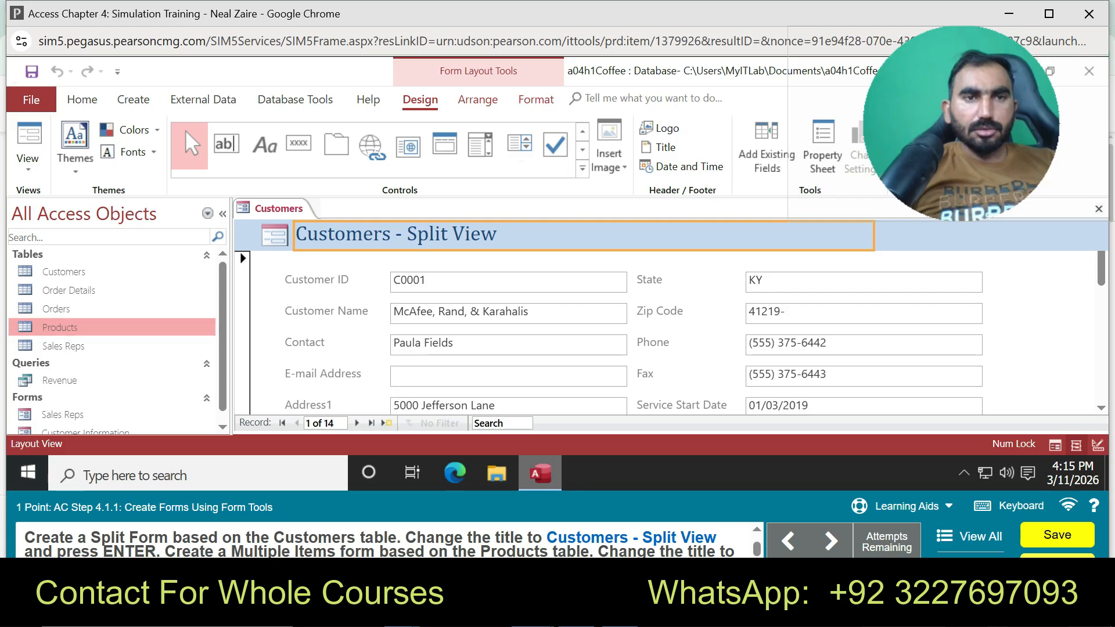
click(133, 99)
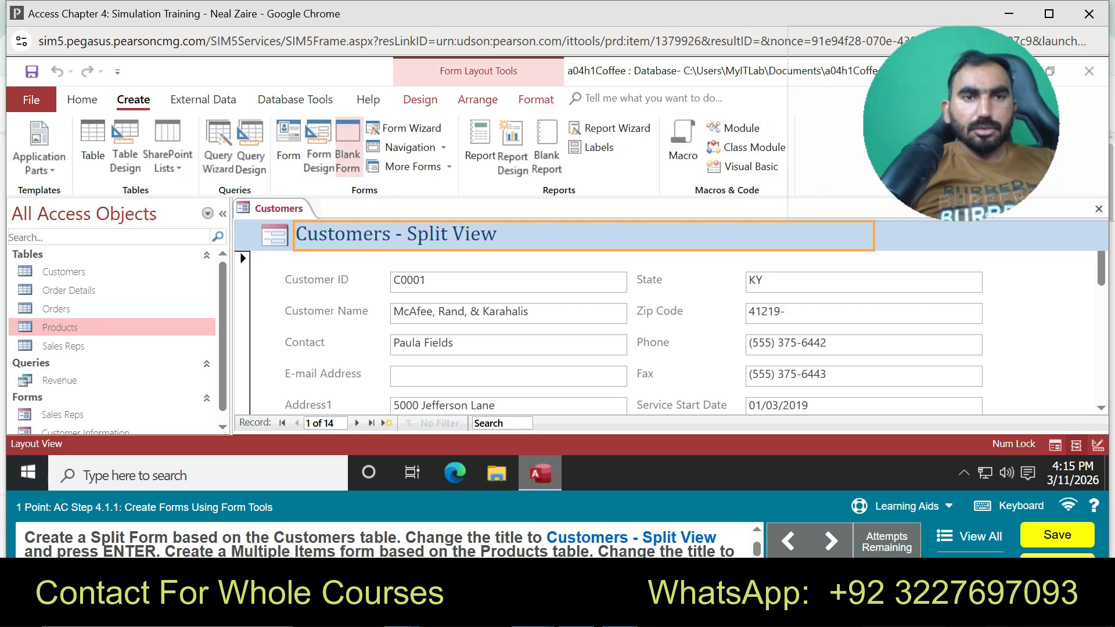
click(413, 167)
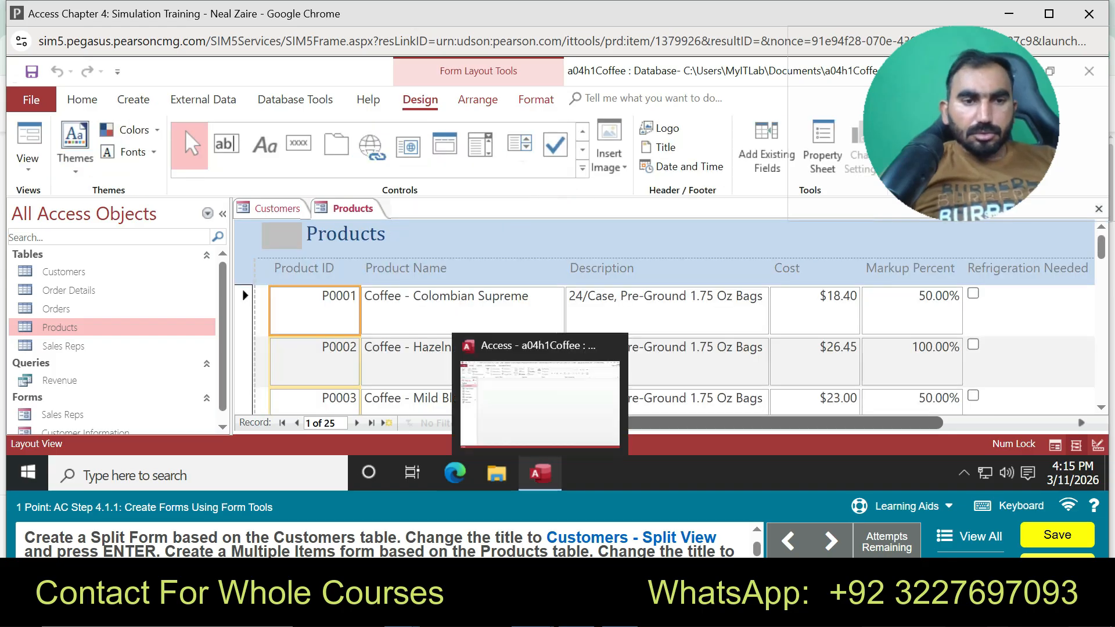
Append ' - Multiple Items' to the Products form title and confirm it
double_click(345, 234)
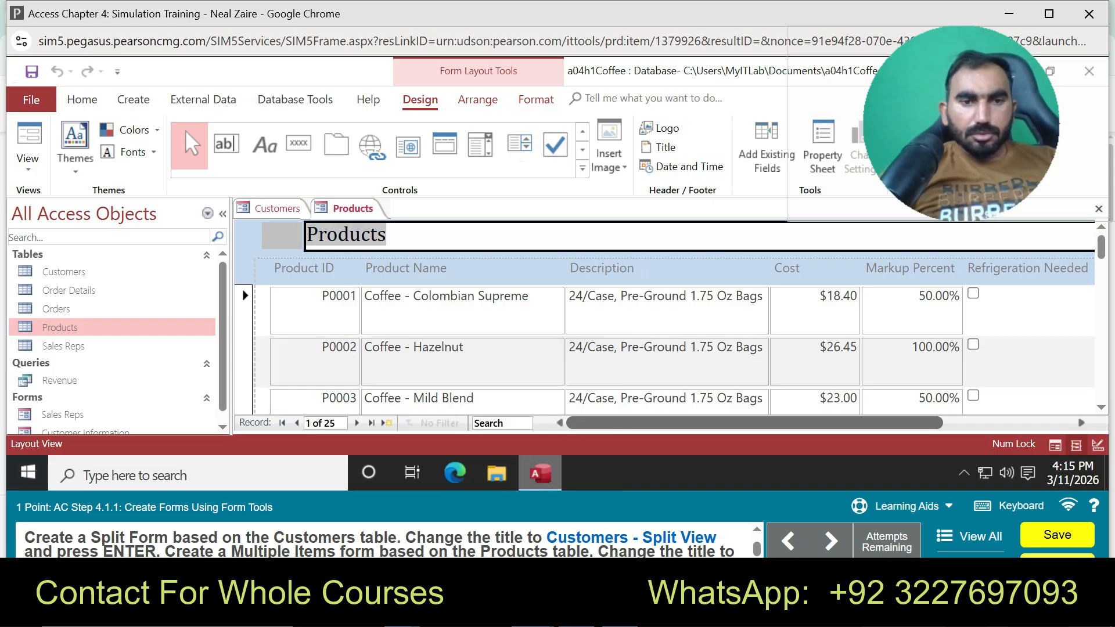
click(387, 234)
text(- Multi)
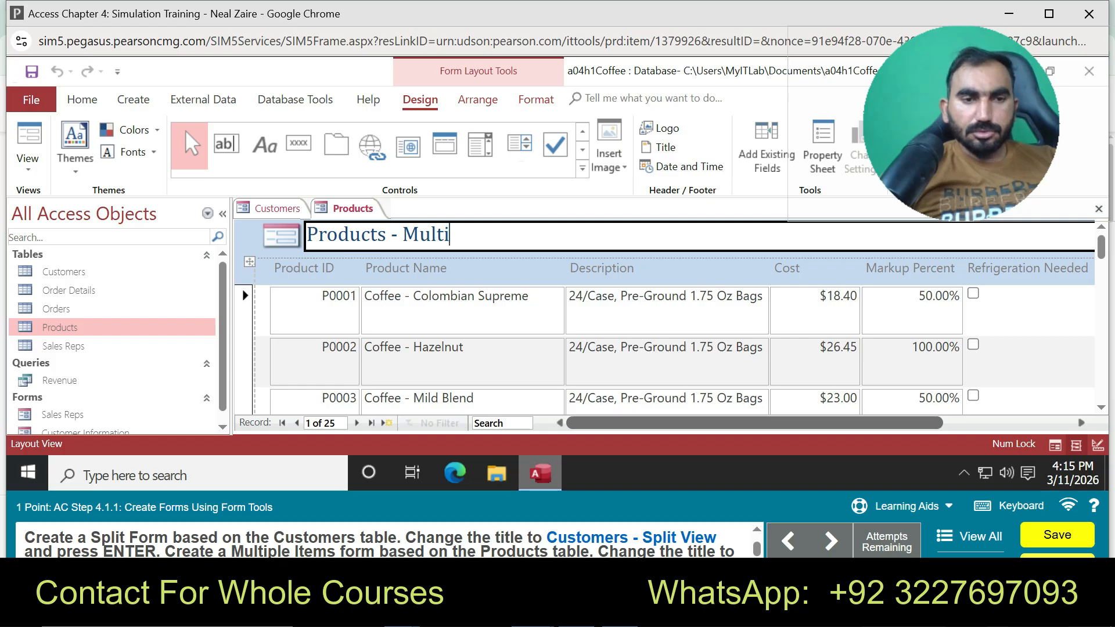
text(ple)
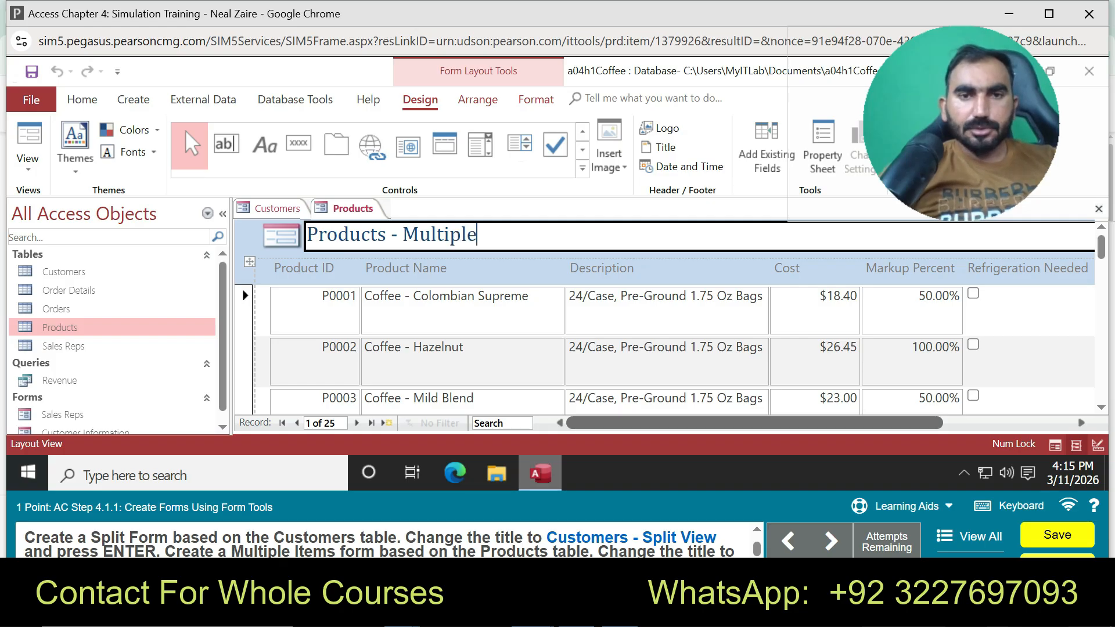
text( I)
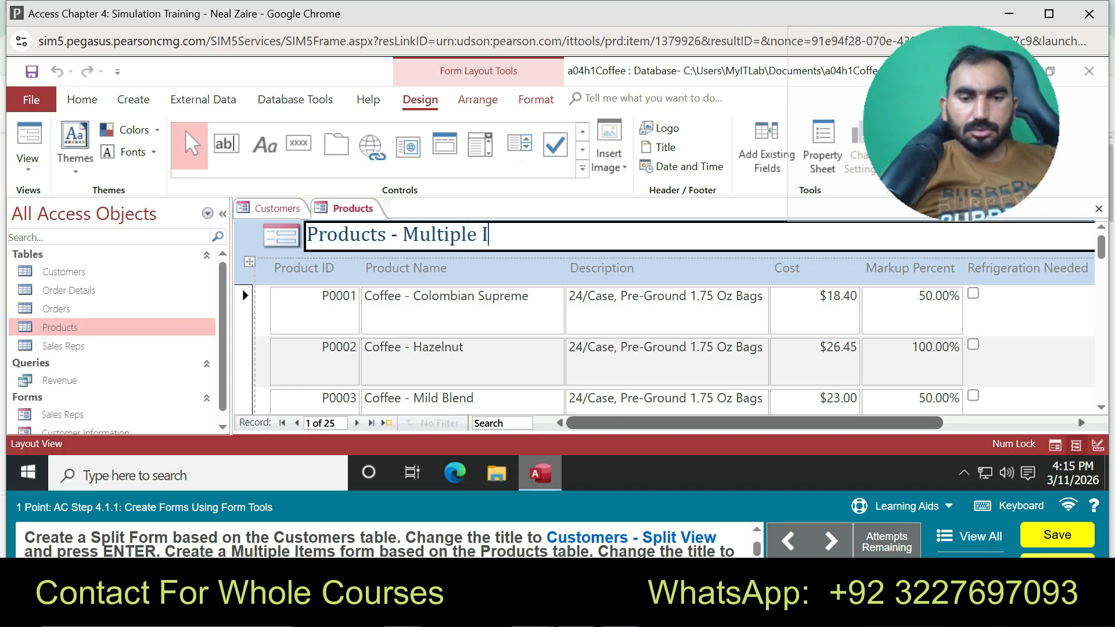
text(tems)
key(Return)
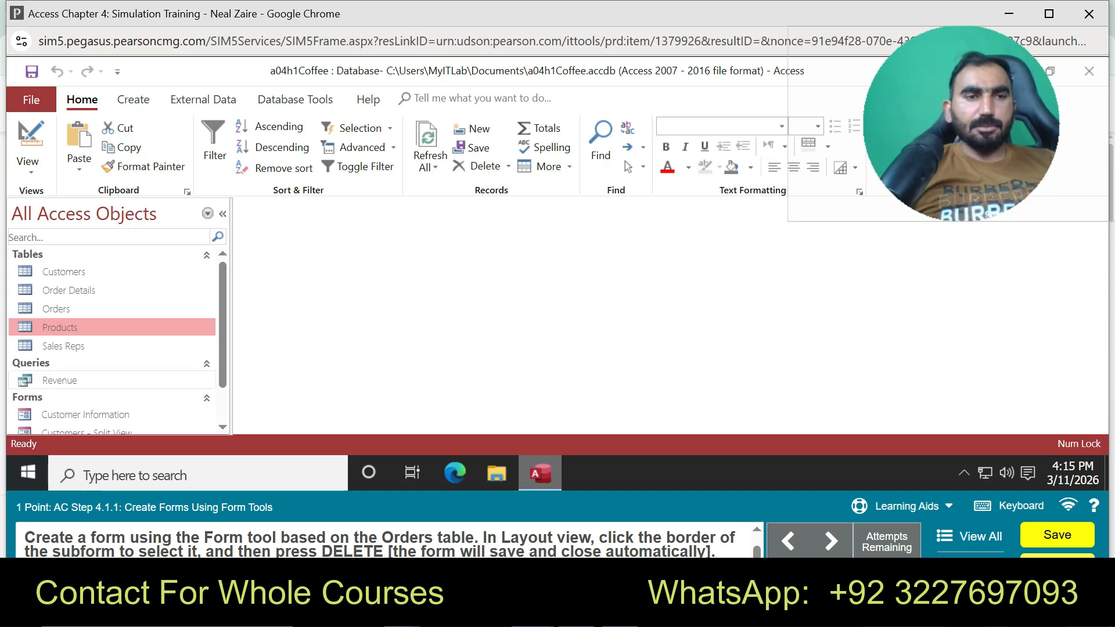
Generate a form from the Orders table and switch it to Layout View from the tab's shortcut menu
click(56, 309)
click(133, 99)
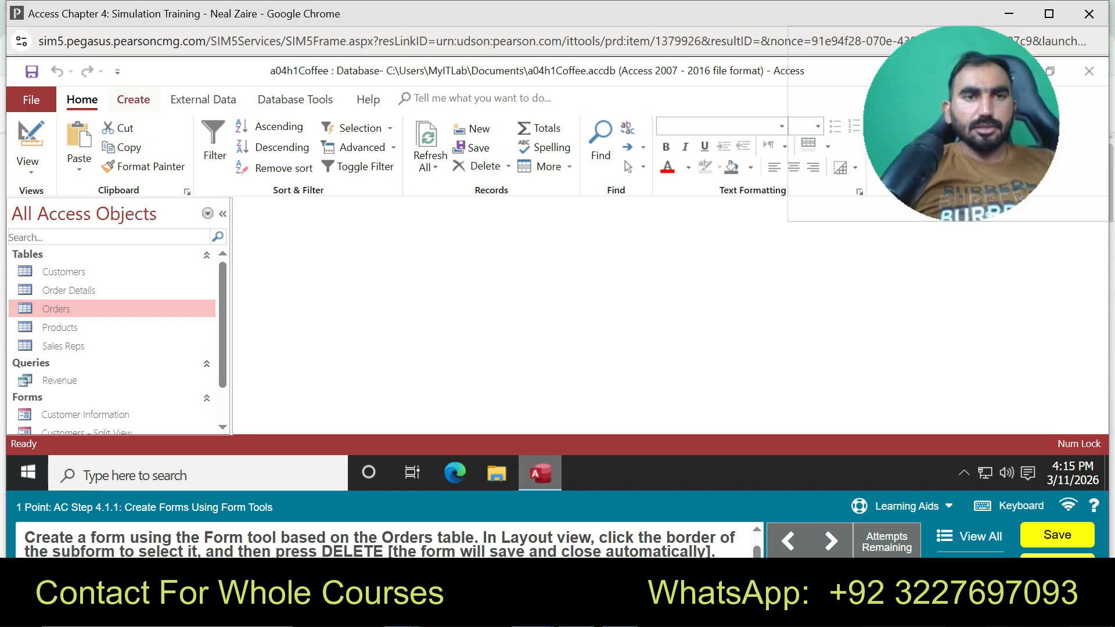
click(288, 145)
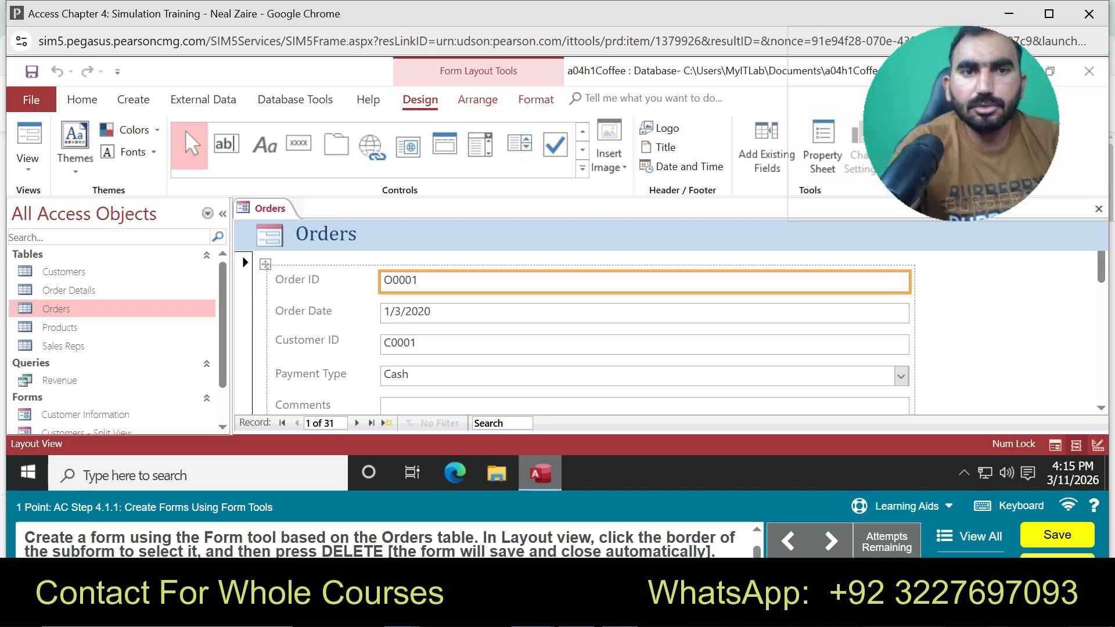
right_click(274, 208)
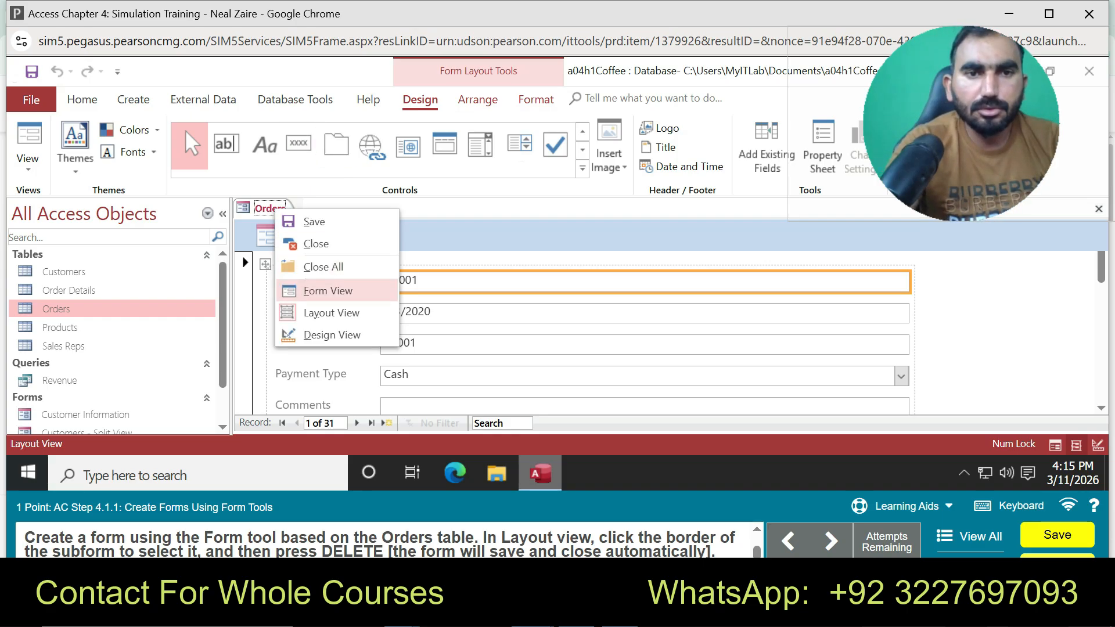
click(331, 313)
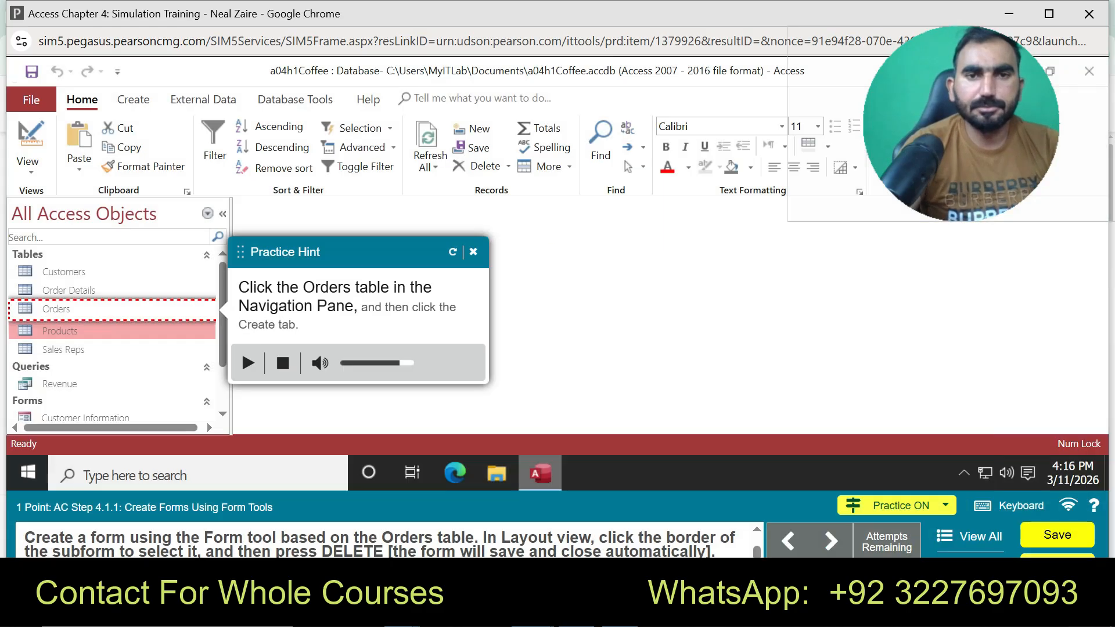
Create a form from the Orders table and delete its order-details subform
click(70, 309)
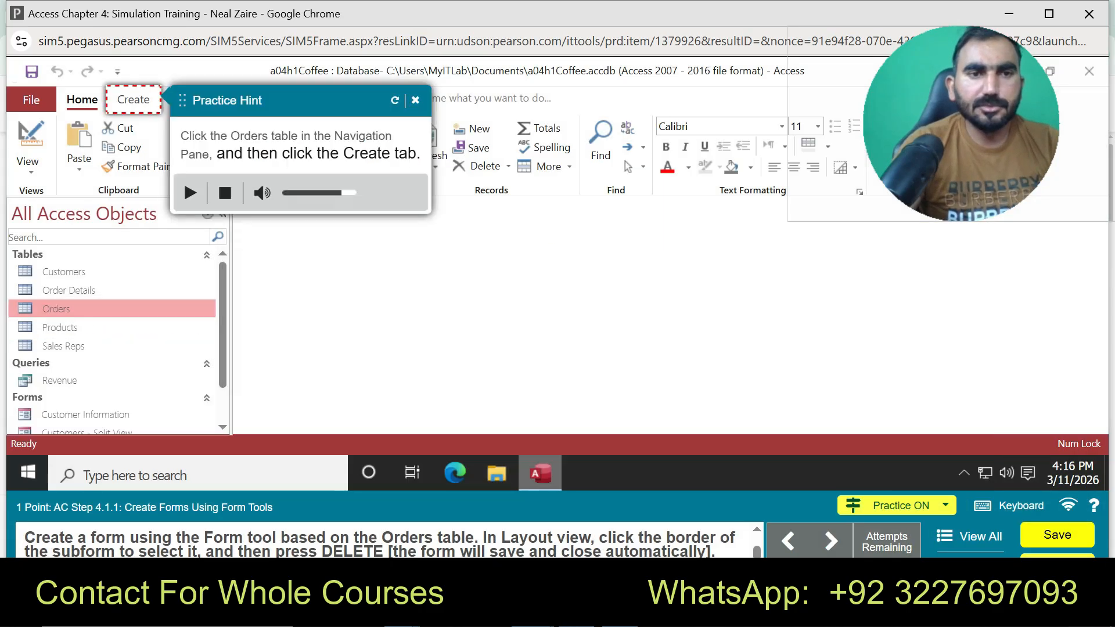
click(133, 99)
click(288, 148)
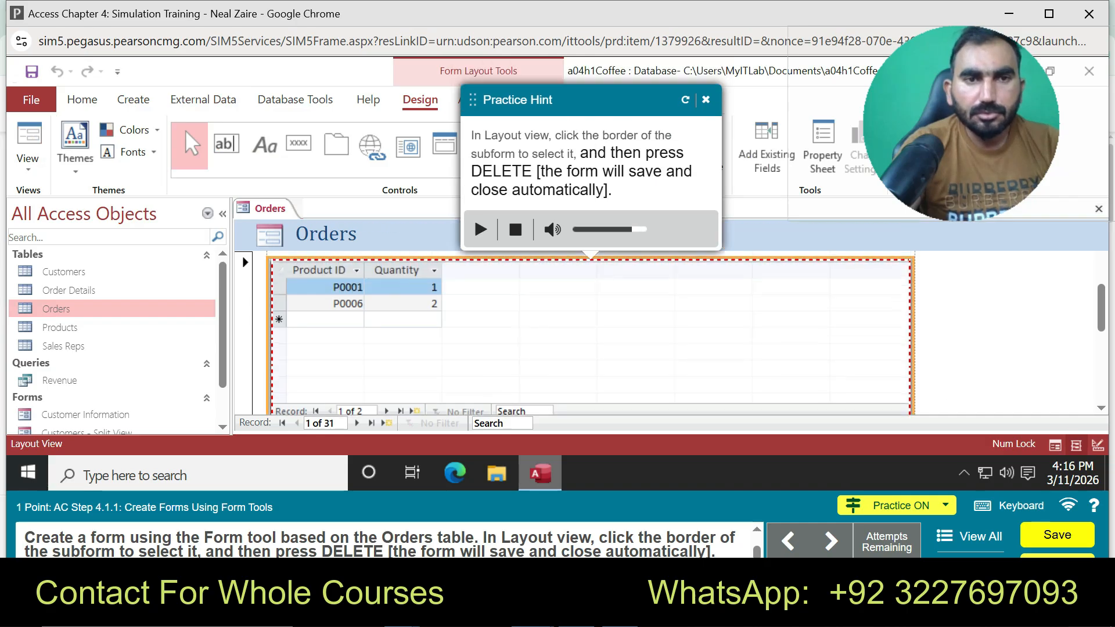
key(Delete)
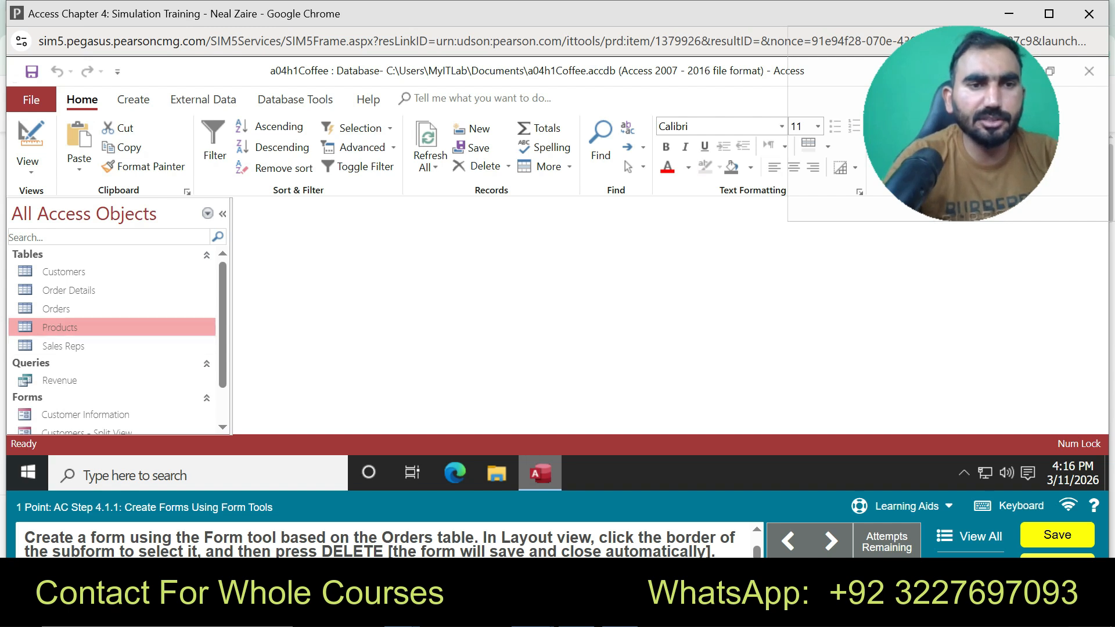
Create a new form from the Orders table
click(133, 99)
click(288, 142)
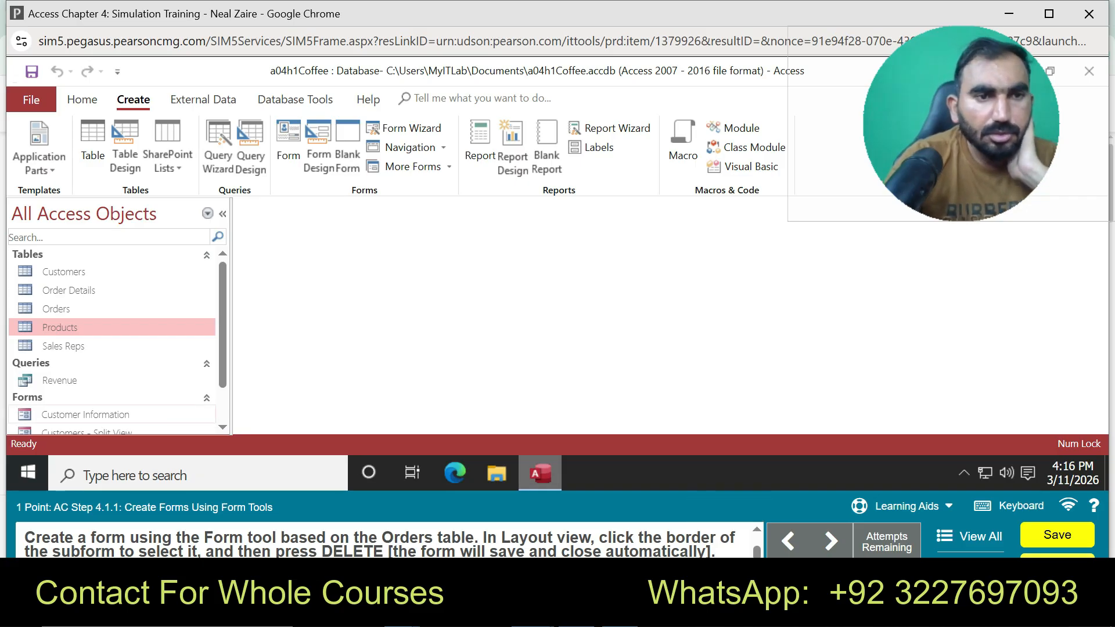
click(56, 309)
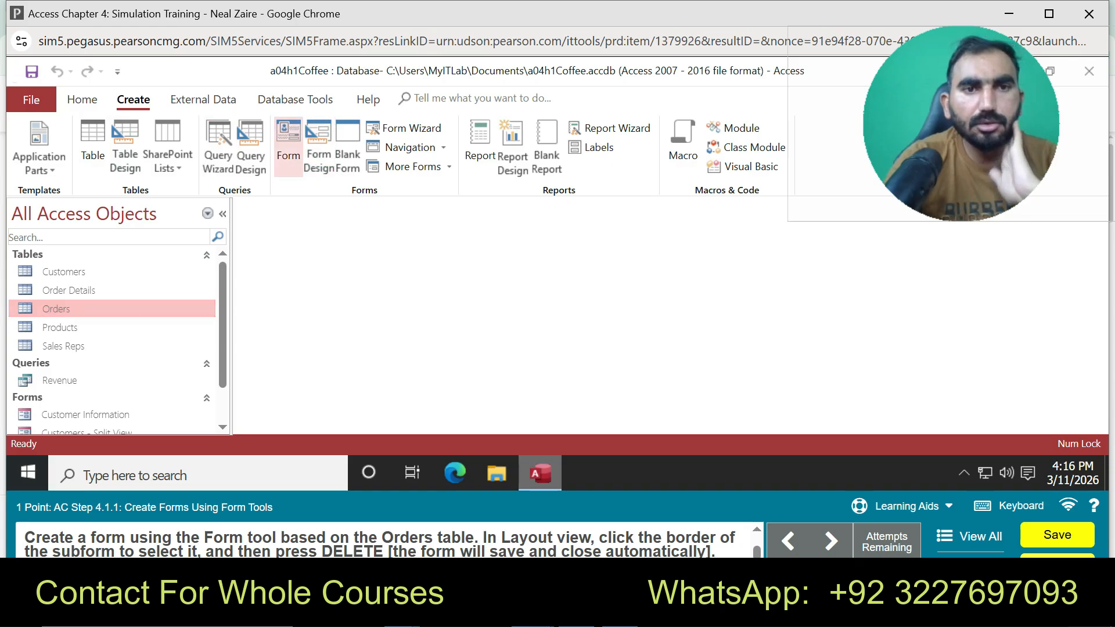
click(288, 145)
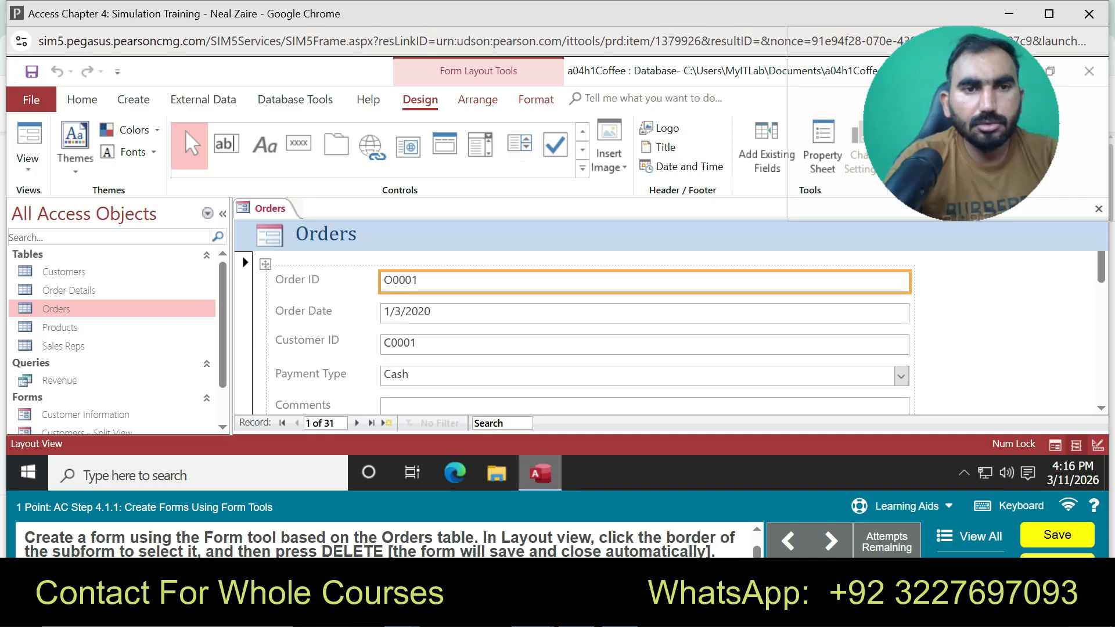
Try selecting the Orders record fields and labels and deleting the selection
click(265, 264)
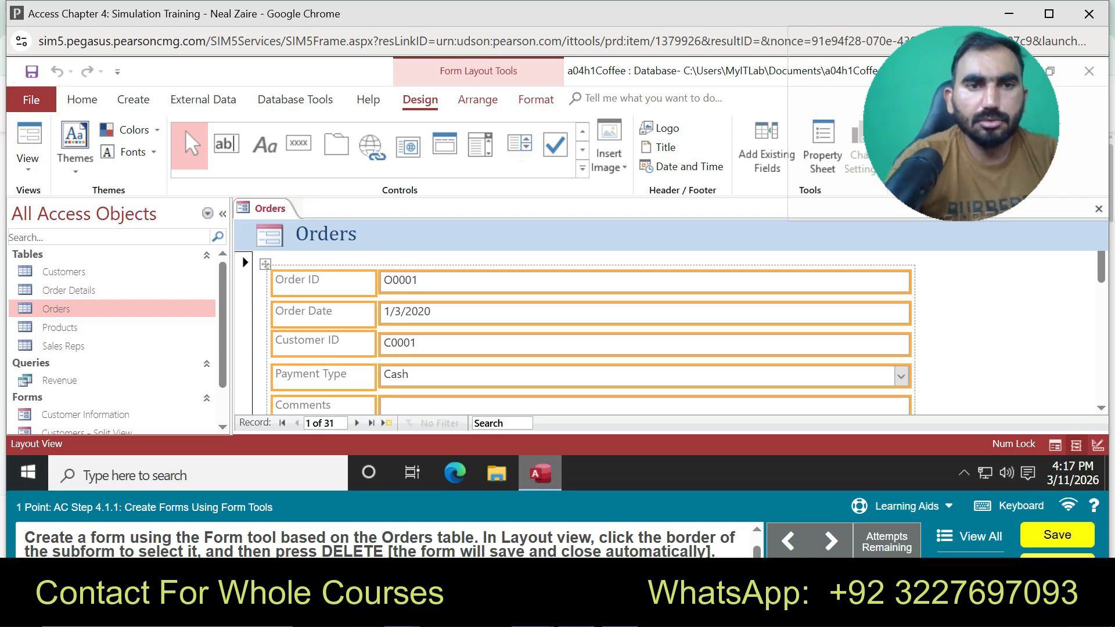
click(244, 285)
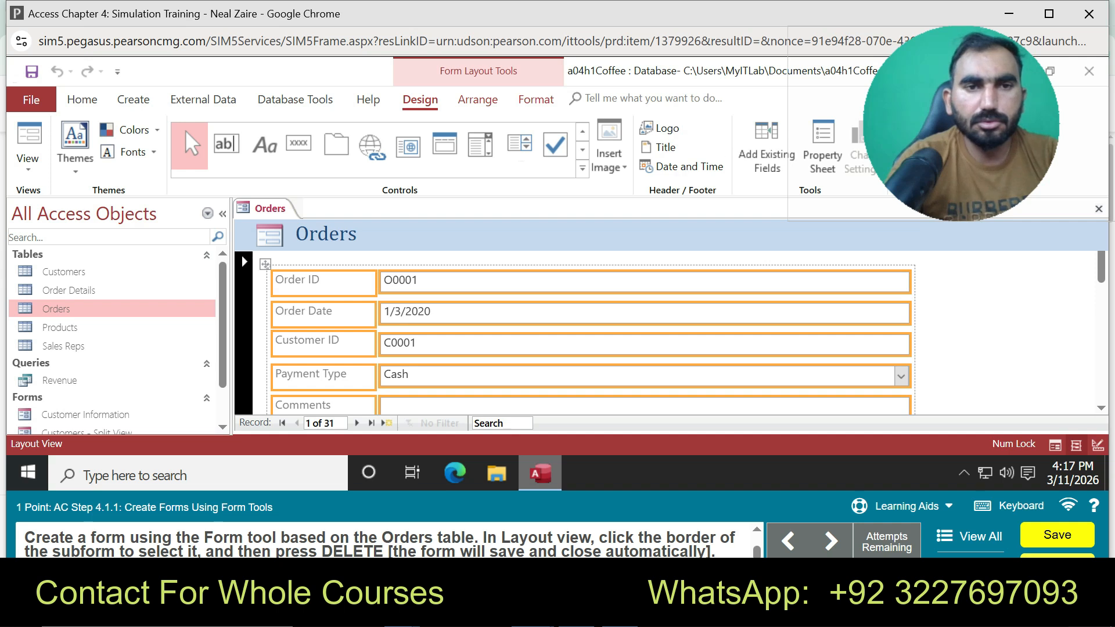
click(1003, 332)
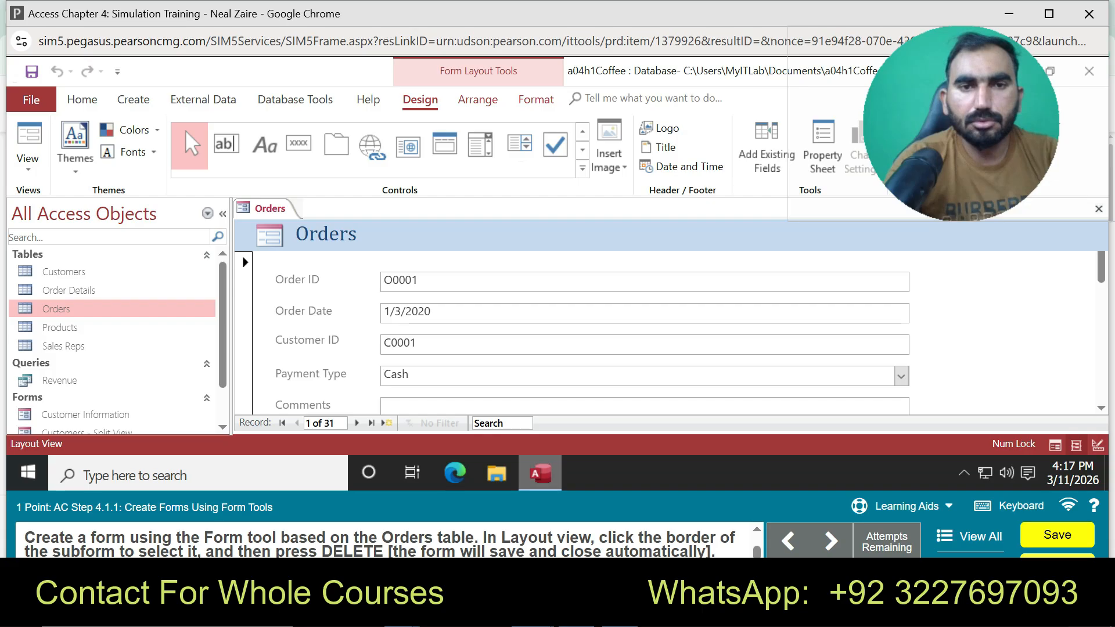
click(297, 283)
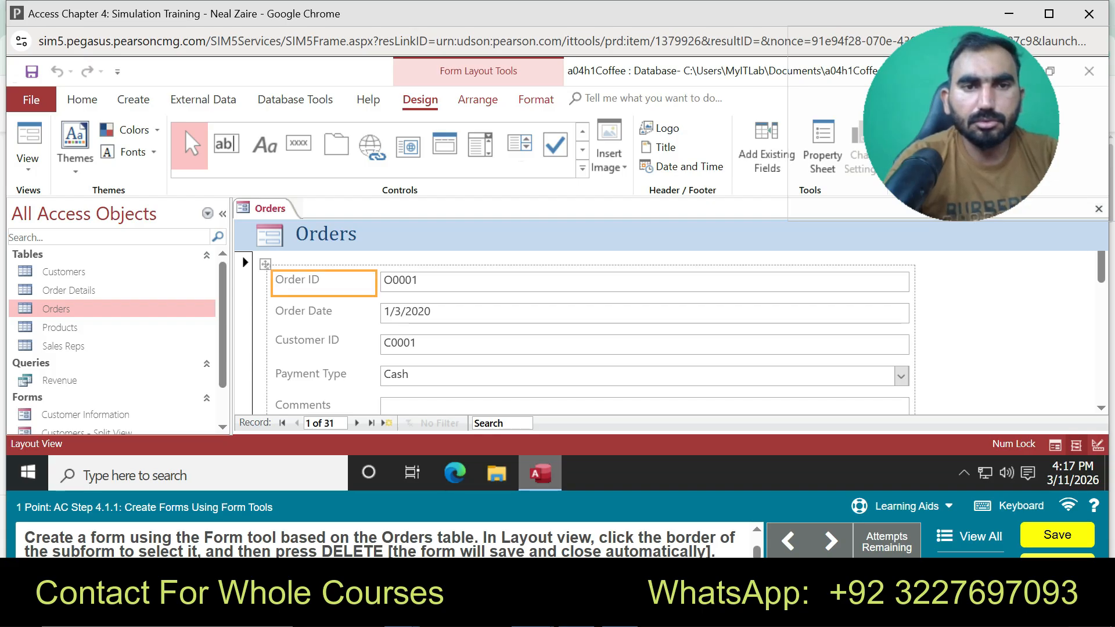
right_click(267, 310)
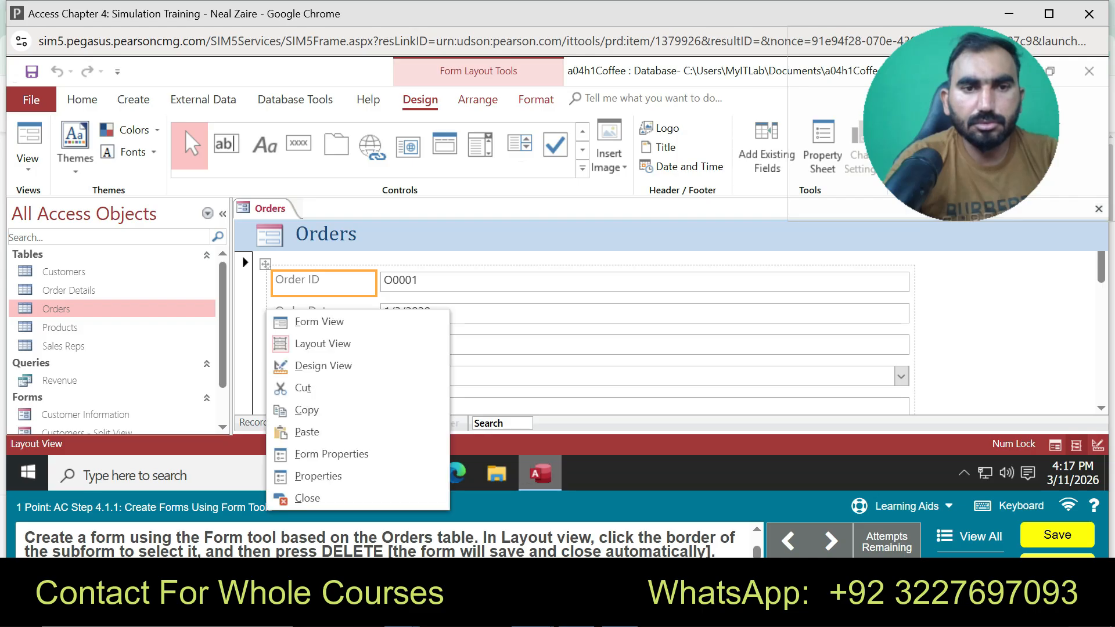
key(Escape)
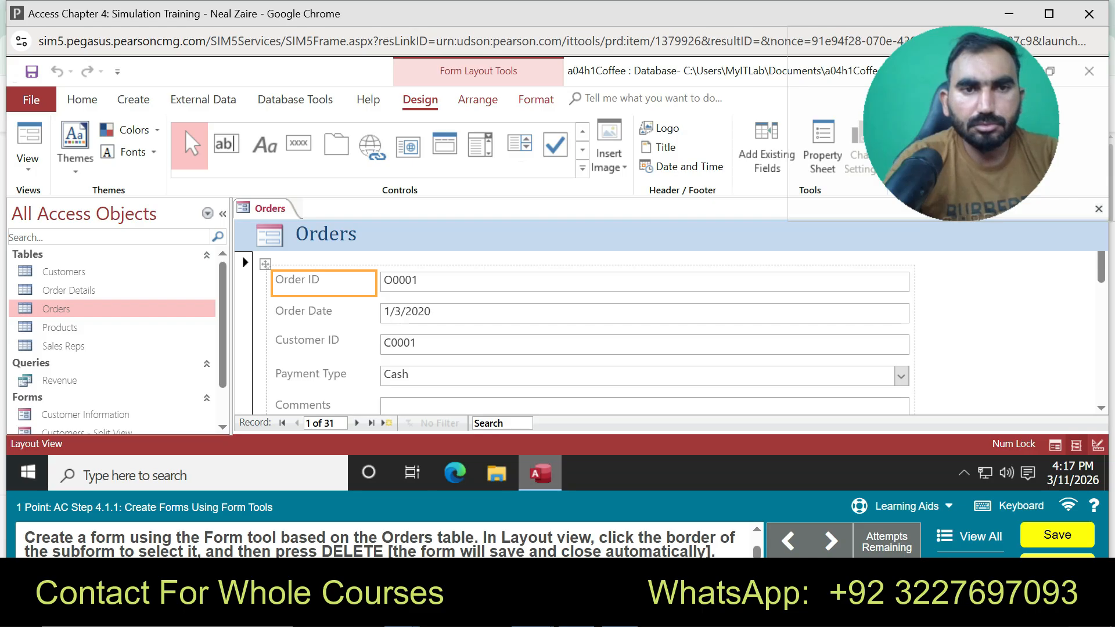
key(ctrl+a)
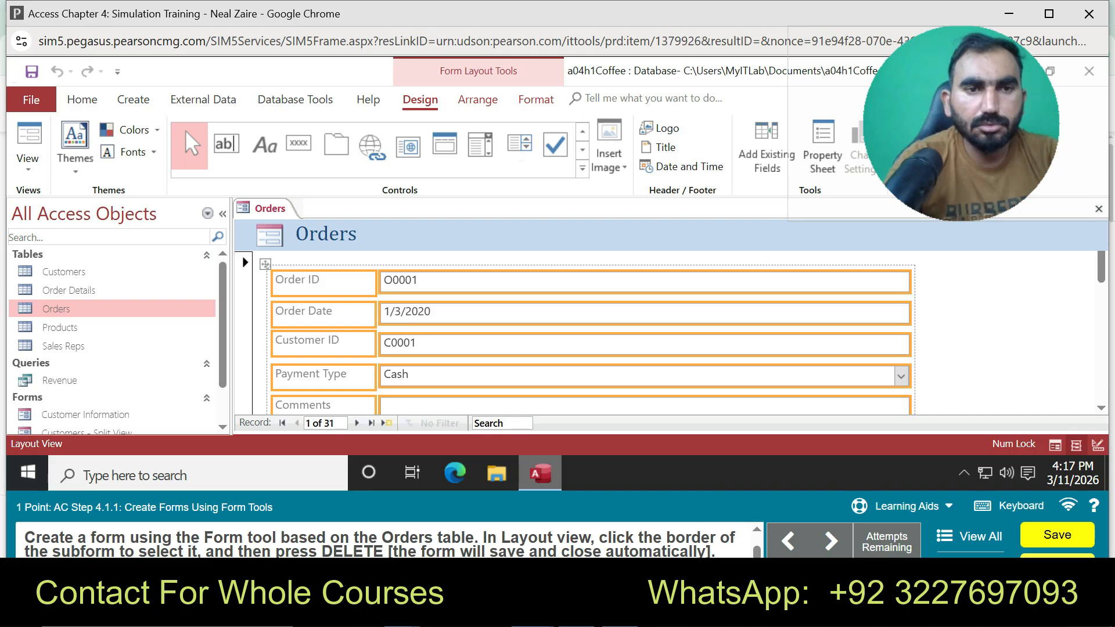
click(244, 263)
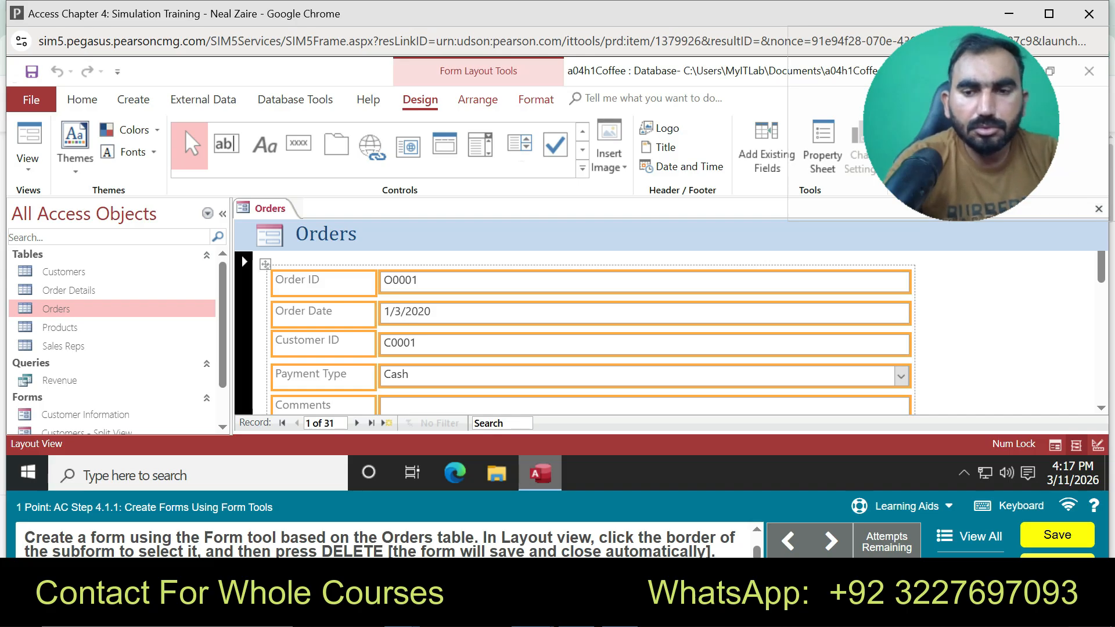
key(Delete)
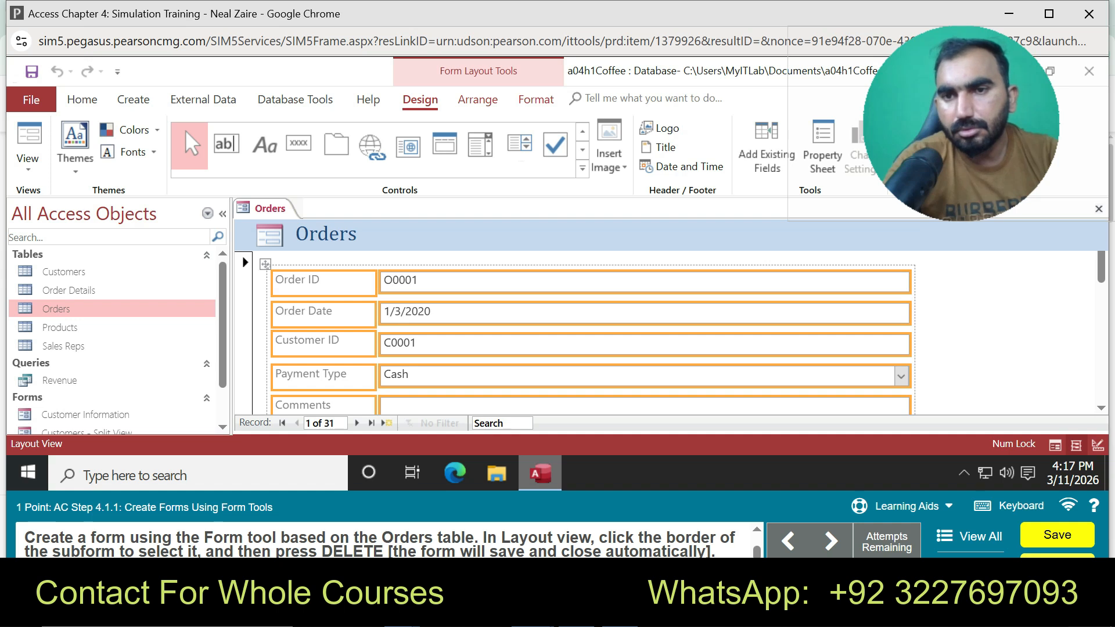
Select the Product ID/Quantity subform and delete it so the form saves
scroll(581, 336, down, 3)
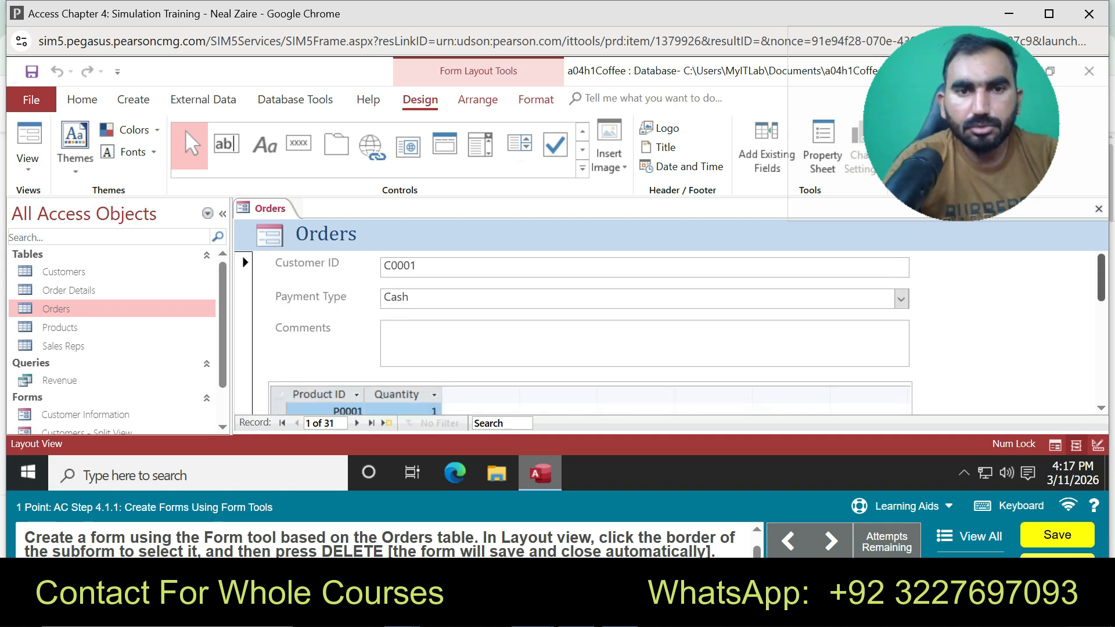
scroll(581, 337, down, 1)
click(581, 293)
key(Delete)
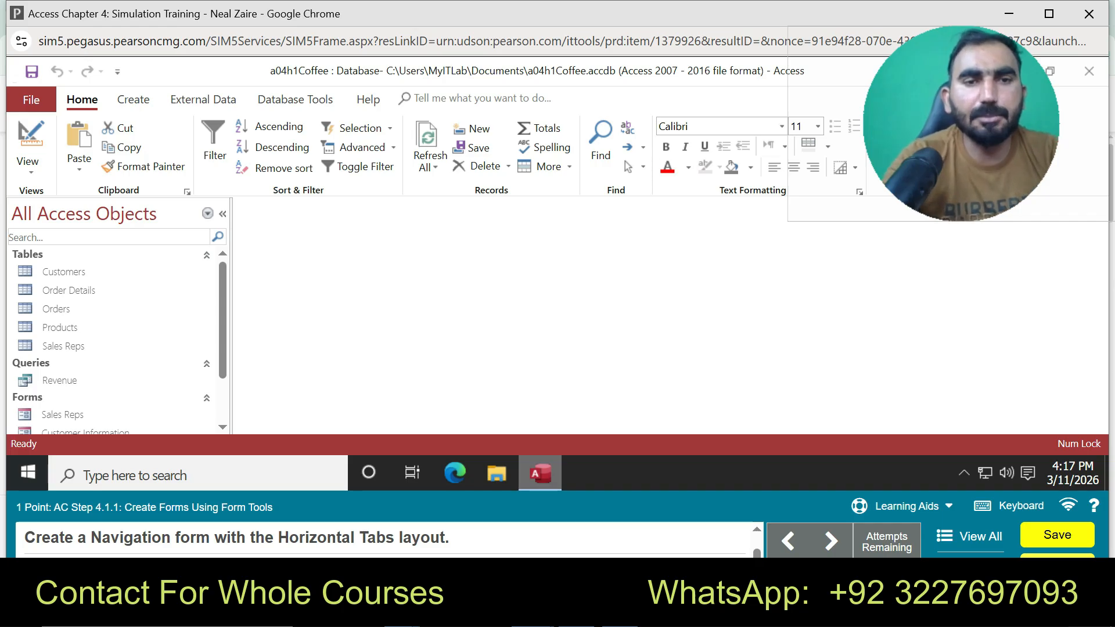
Add a Horizontal Tabs navigation form, leaving only the empty [Add New] tab
click(133, 99)
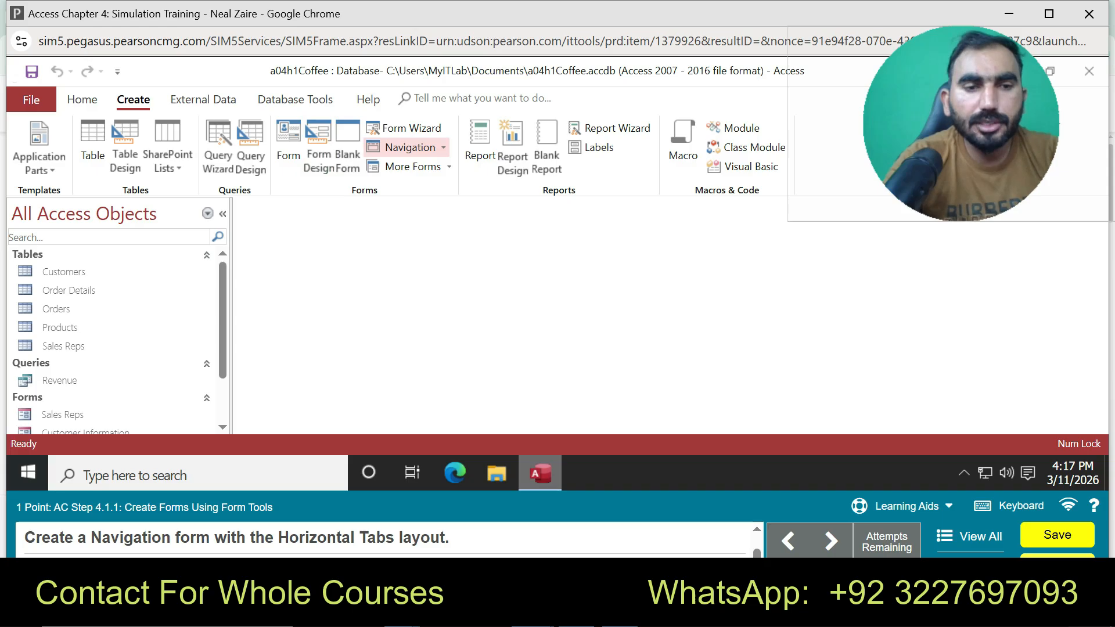
click(413, 166)
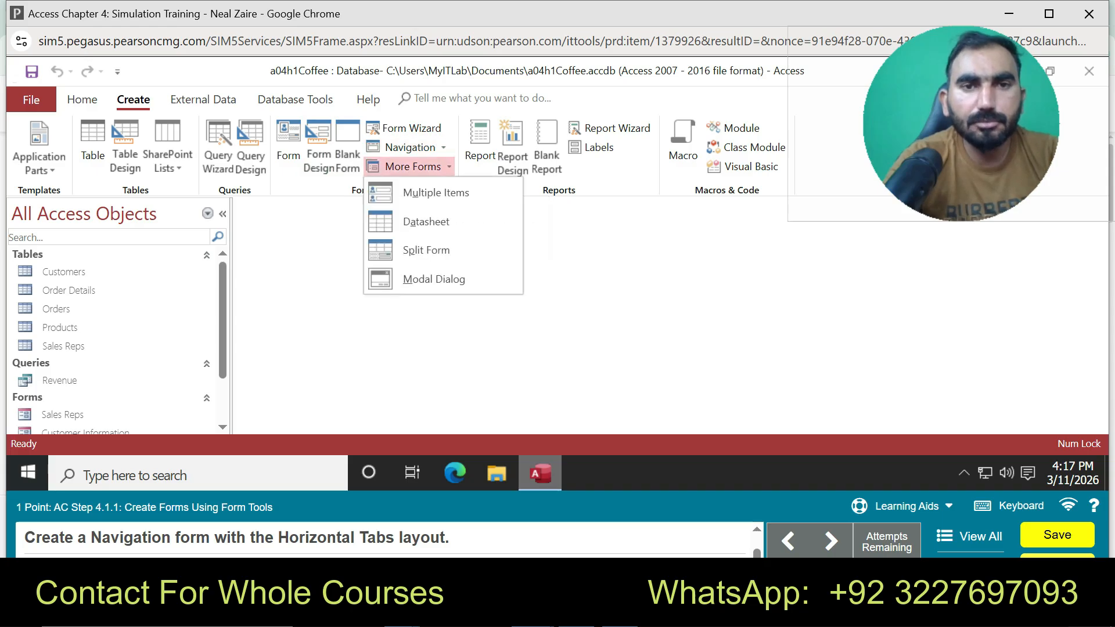
click(412, 166)
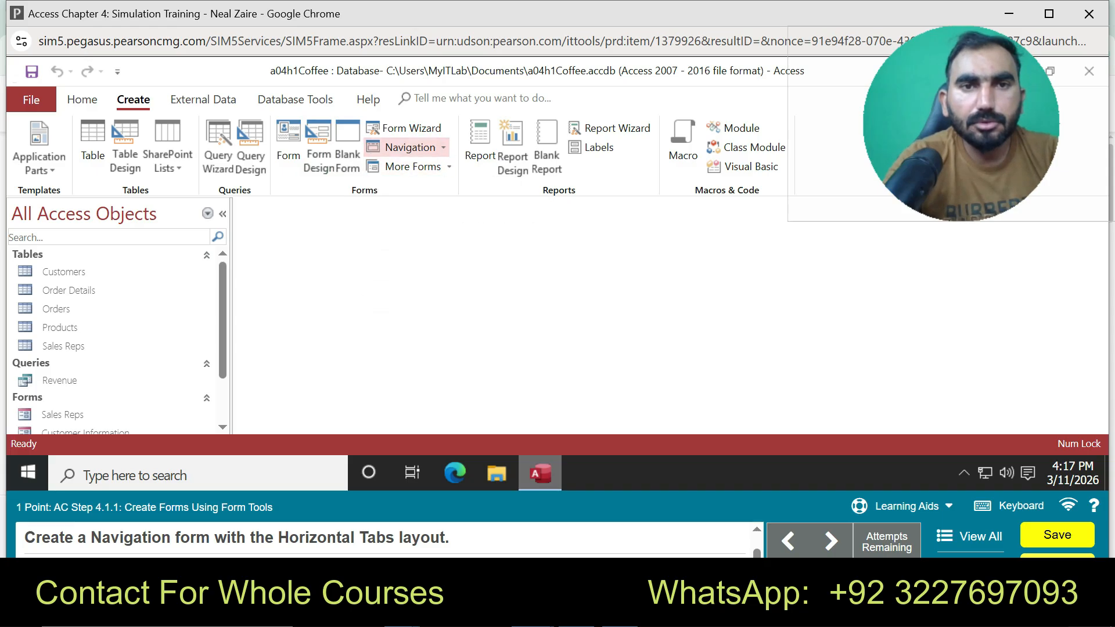
click(410, 147)
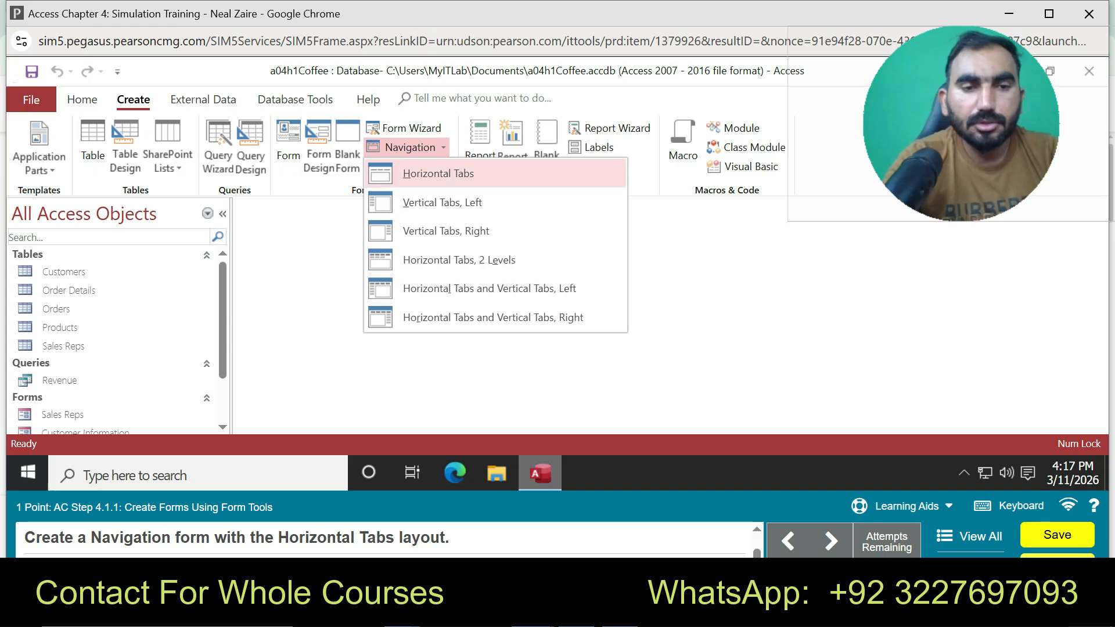
click(439, 173)
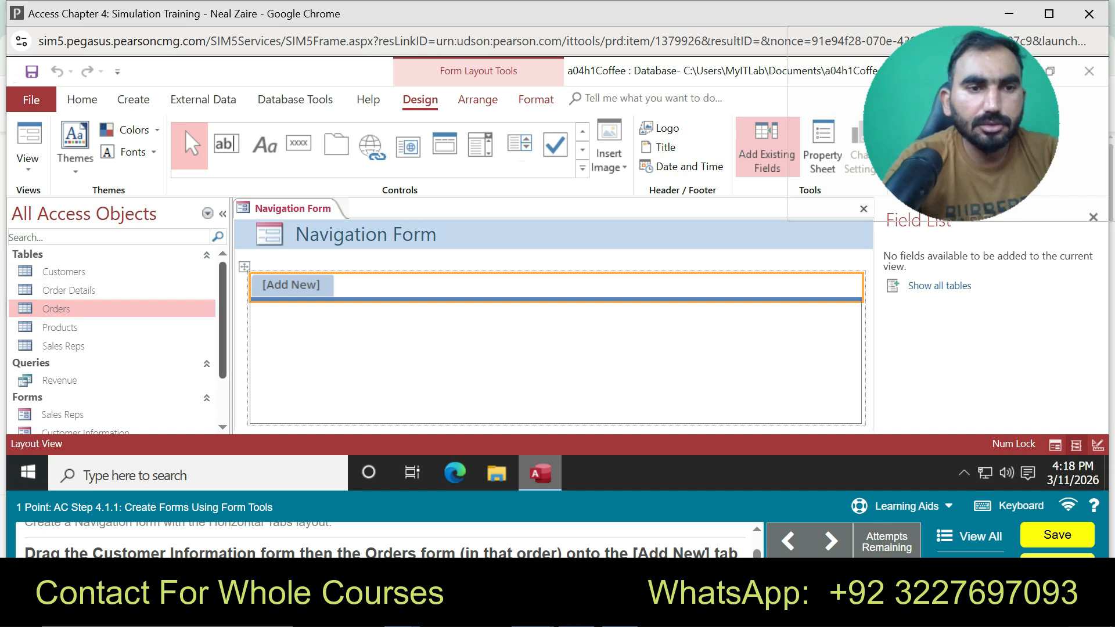
Select the Customer Information and Orders forms in the Navigation Pane
scroll(110, 387, down, 2)
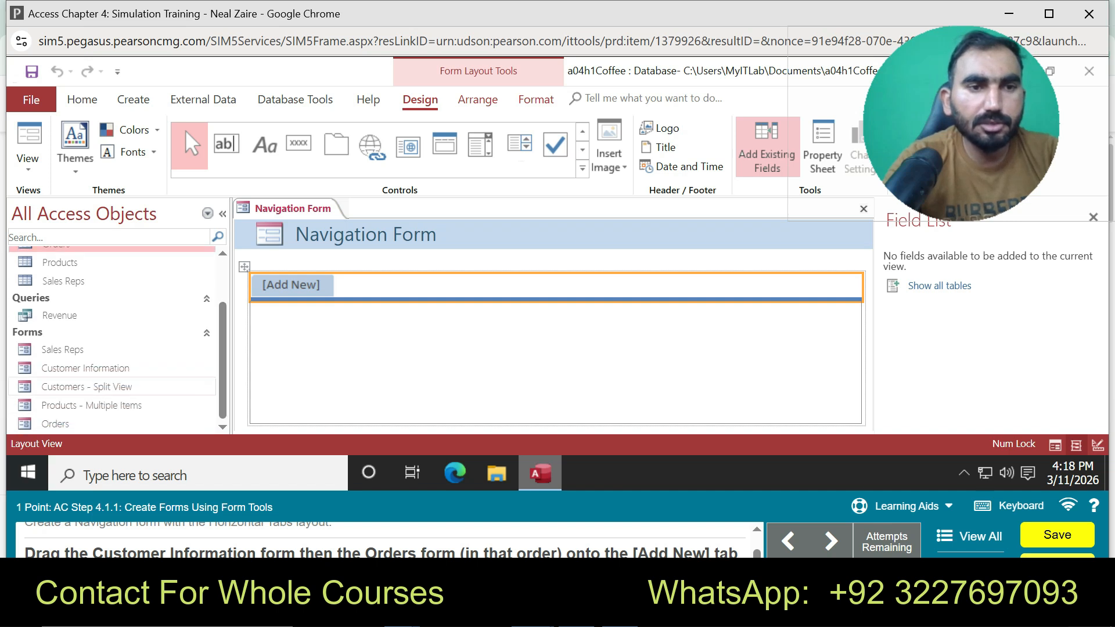
click(85, 368)
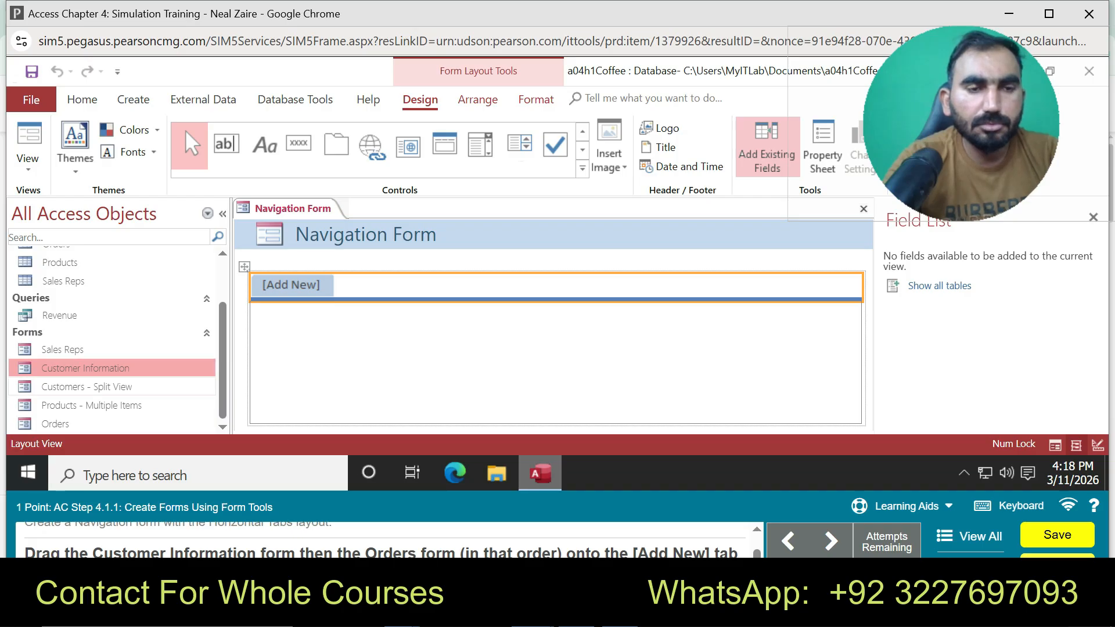
click(55, 424)
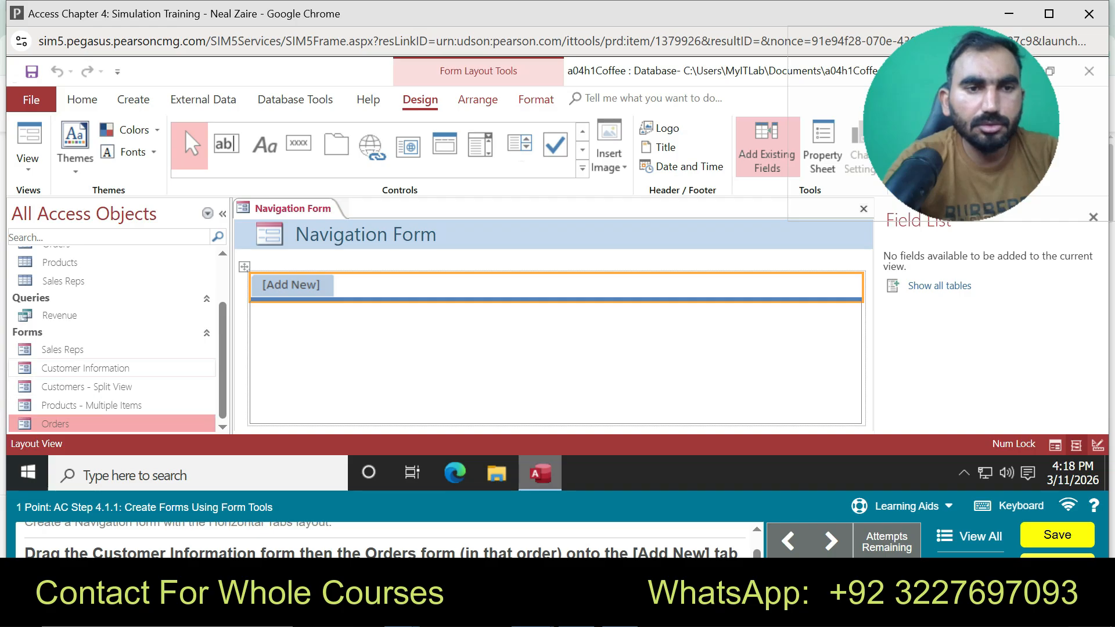
click(85, 368)
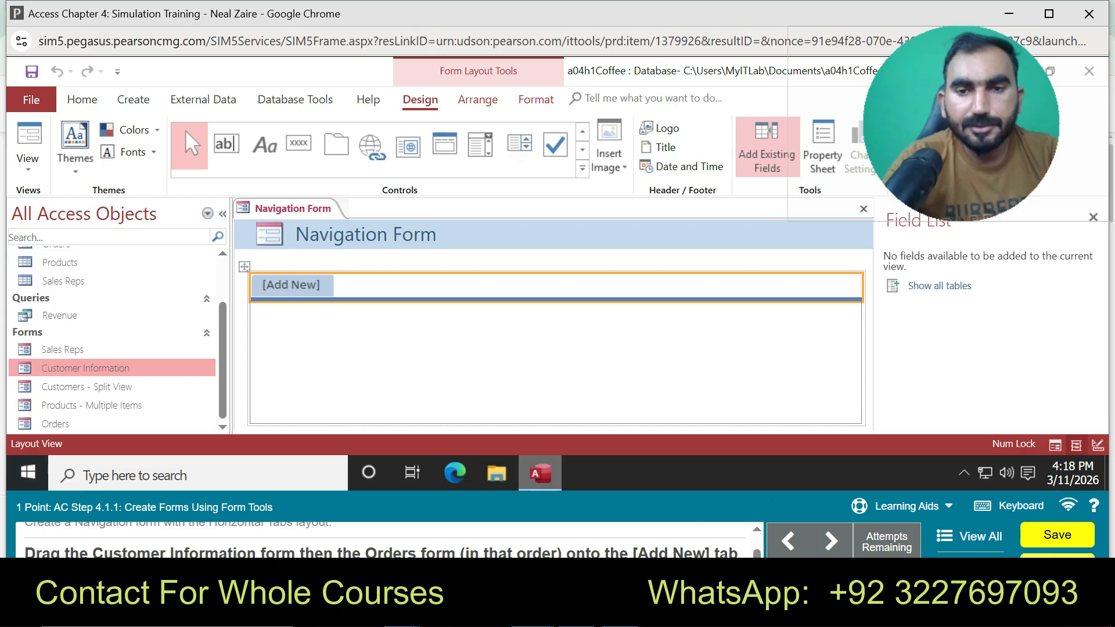
Restart in Practice mode with hints and select the empty [Add New] tab slot
click(900, 506)
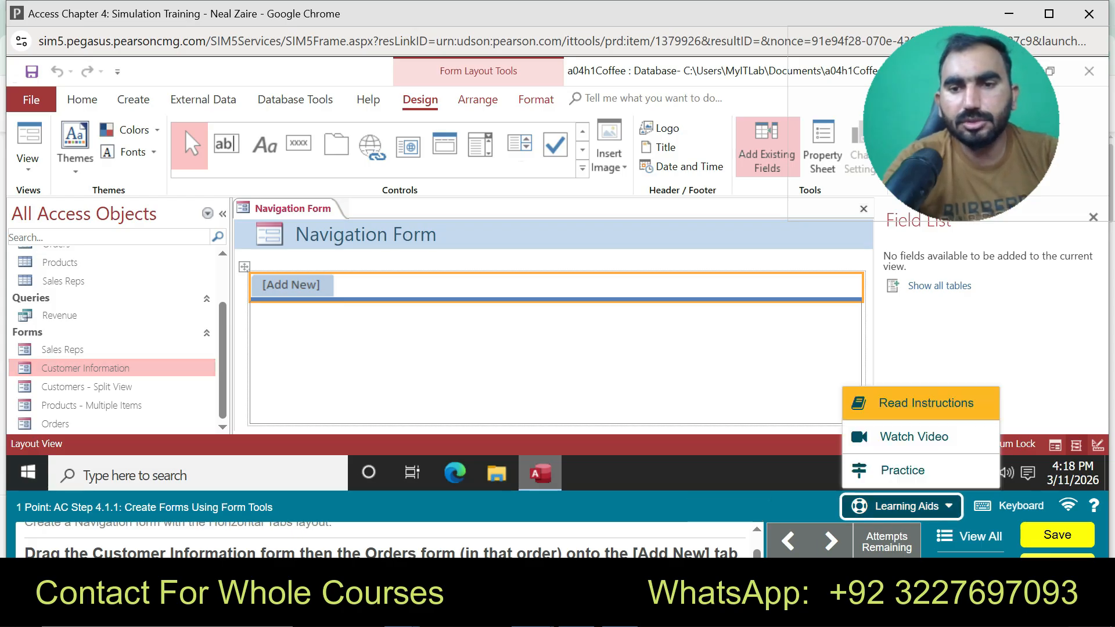
click(901, 468)
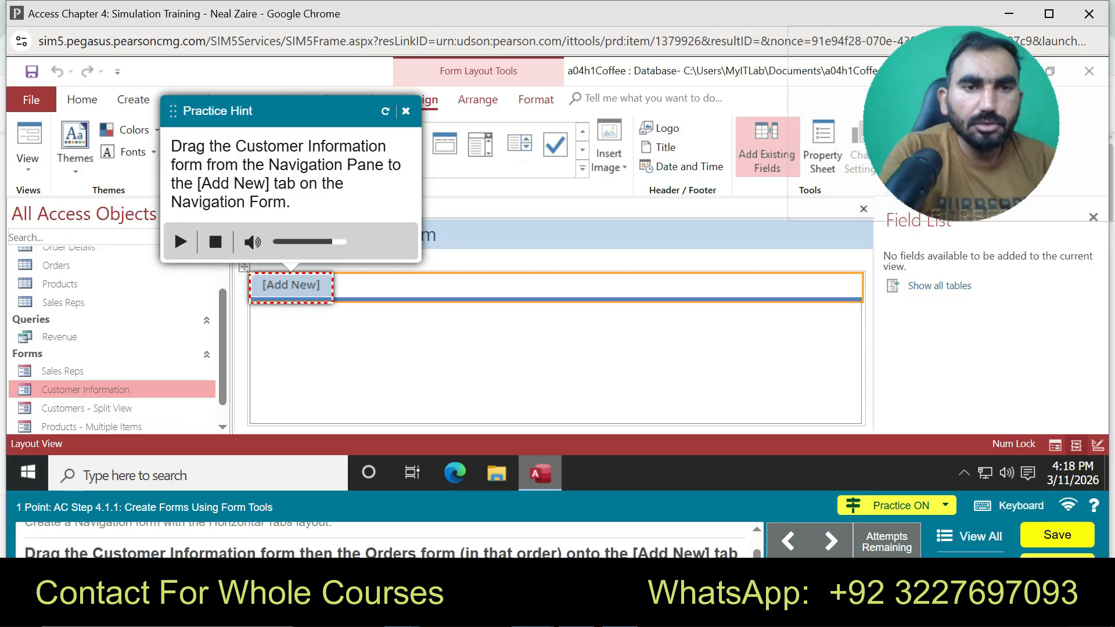
click(291, 285)
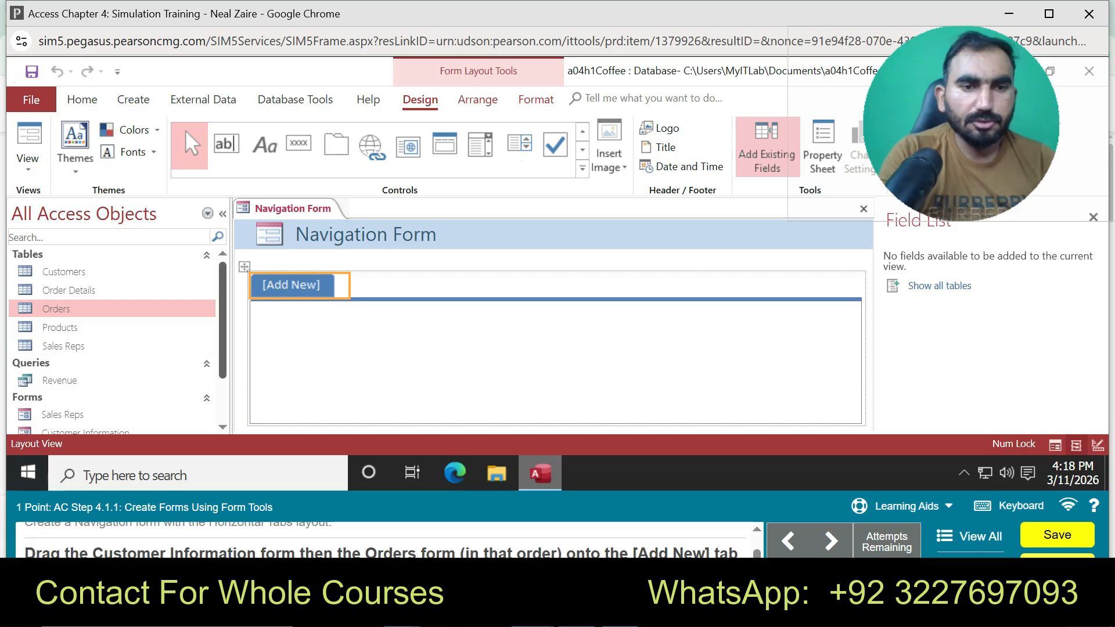
Drag Customer Information, then Orders, onto the navigation form as new tabs
scroll(116, 340, down, 2)
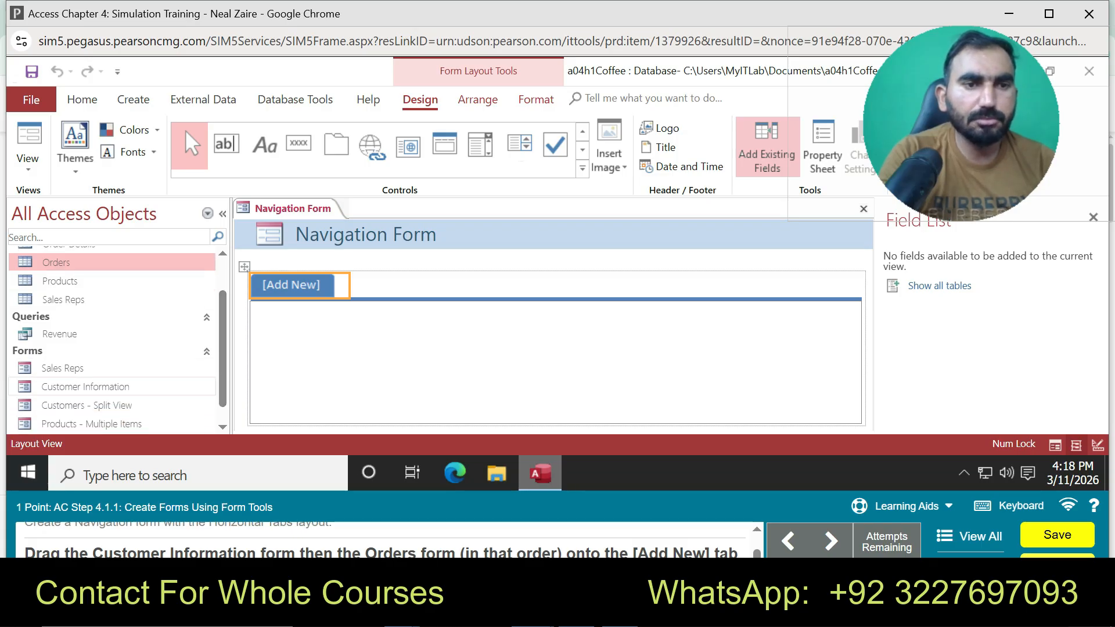
click(85, 386)
drag(86, 386, 291, 285)
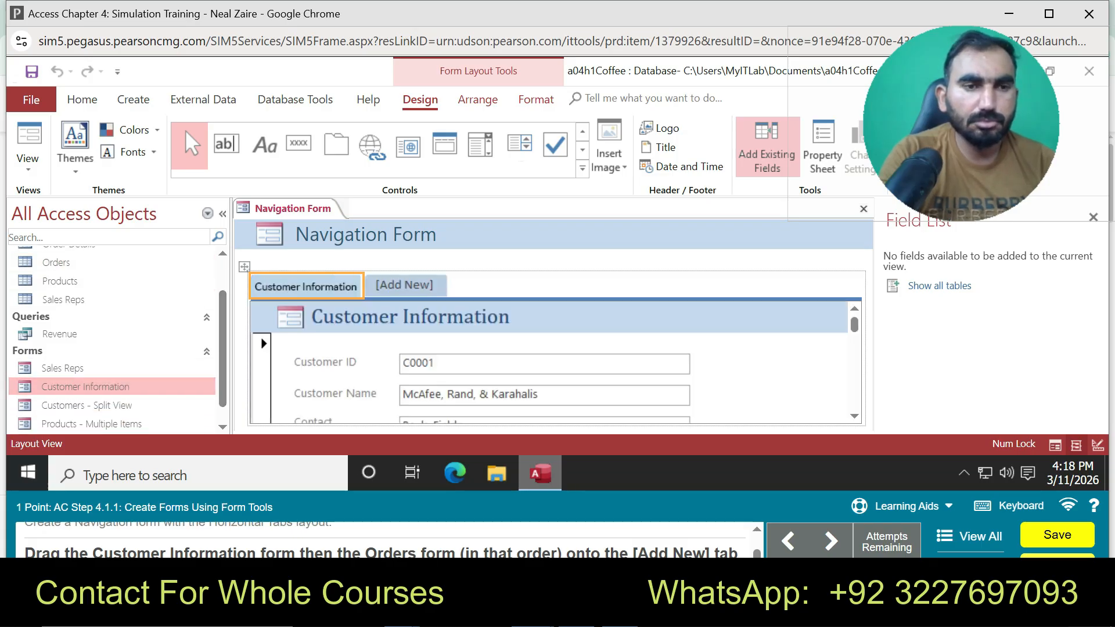
scroll(116, 340, down, 1)
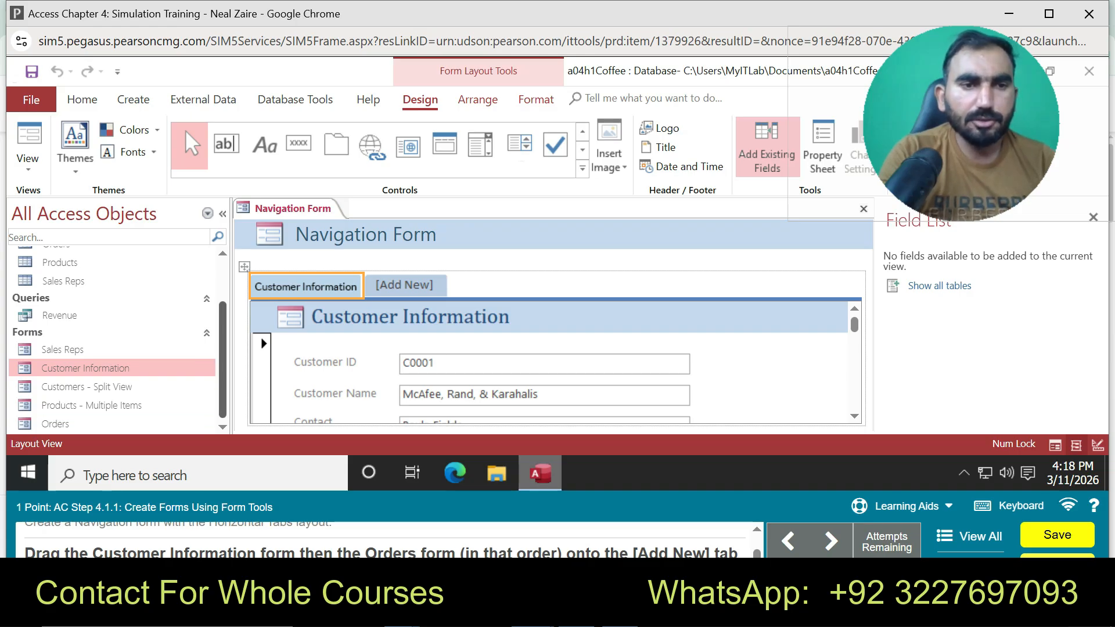
click(55, 423)
drag(55, 424, 405, 285)
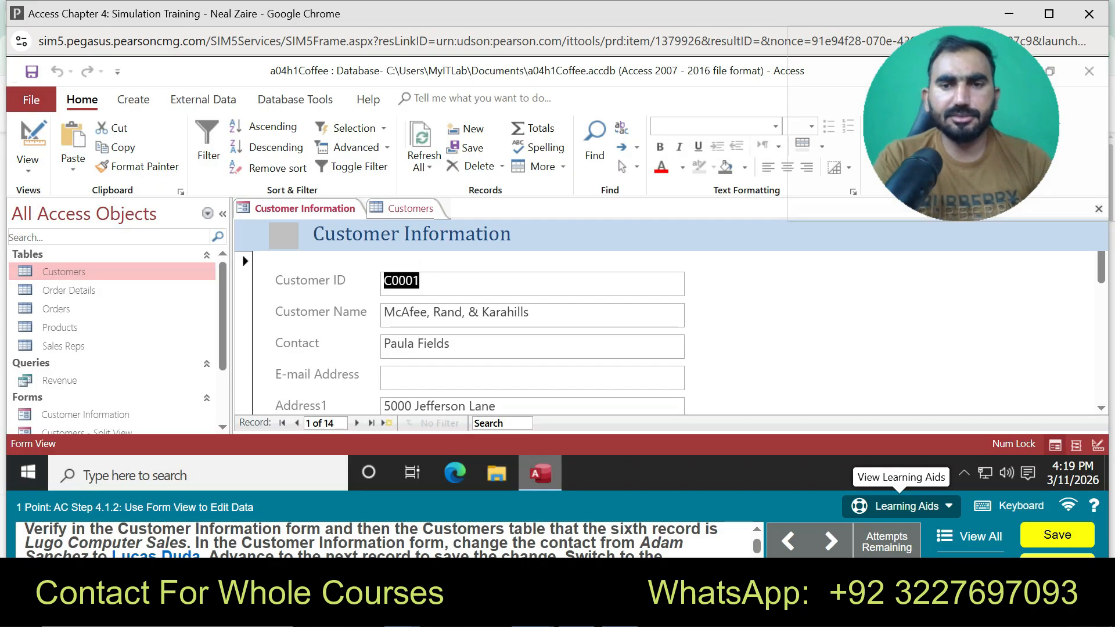
Start guided practice and step through Customer Information to record 6, checking it against the Customers table
click(900, 506)
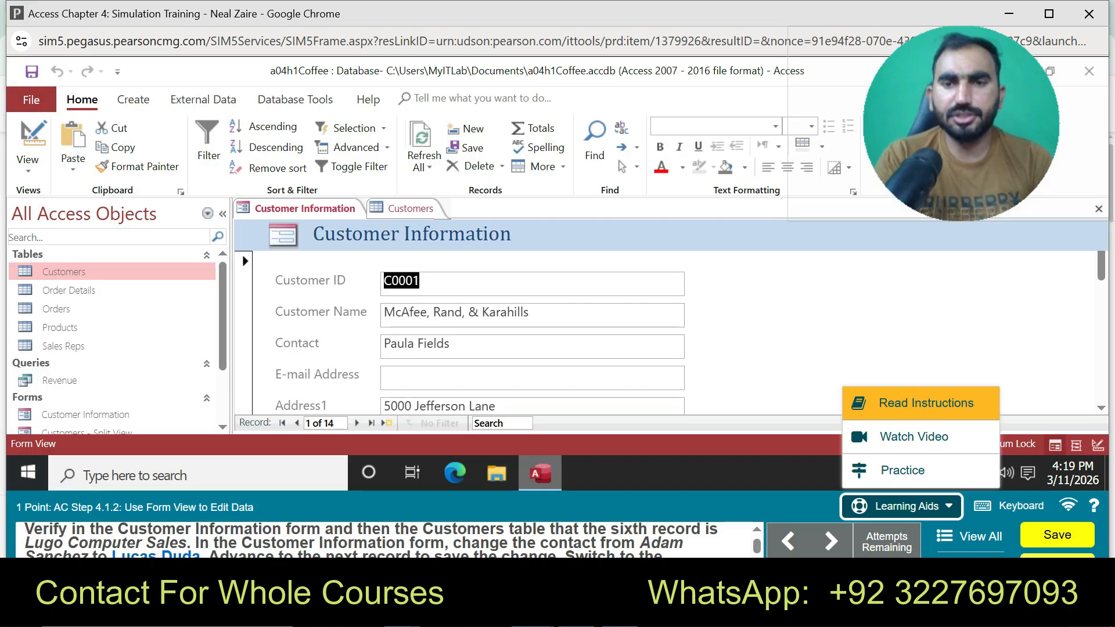
click(900, 468)
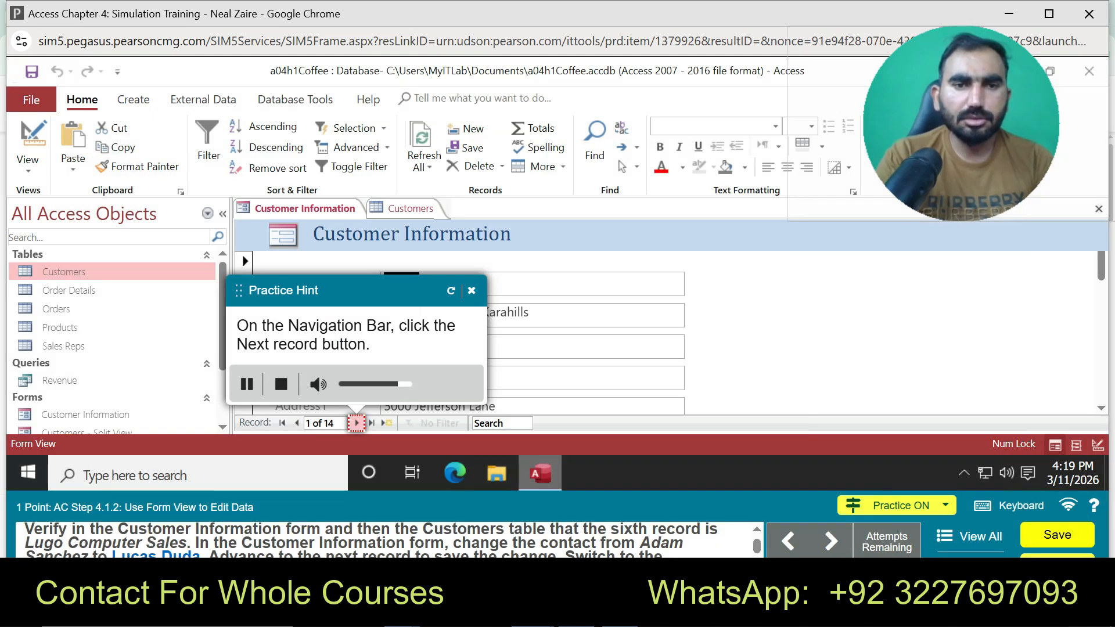
click(356, 423)
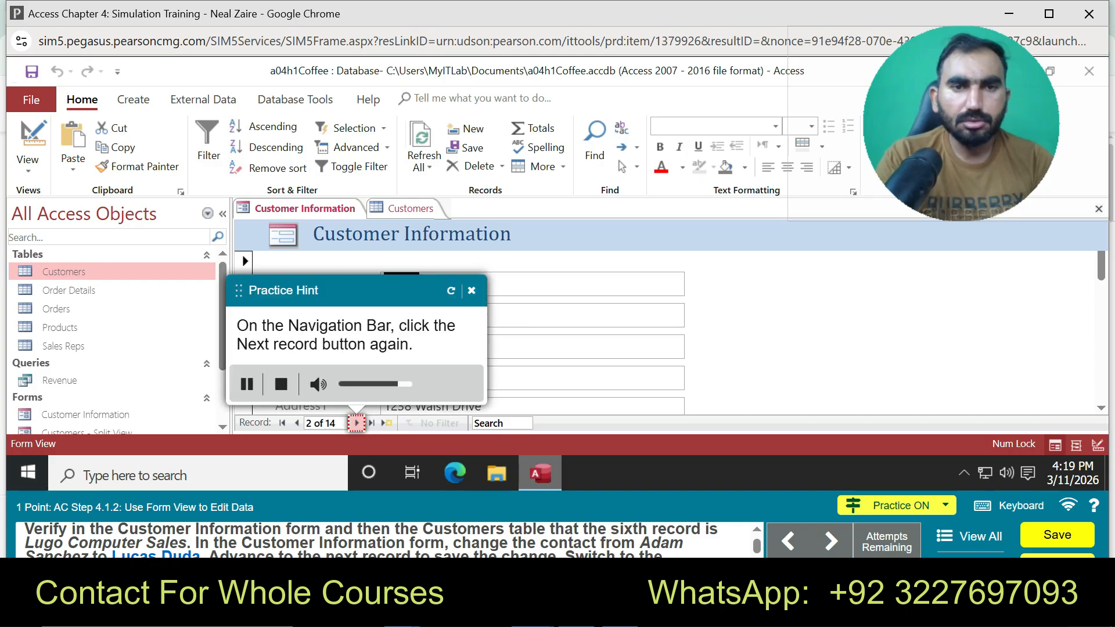
click(357, 423)
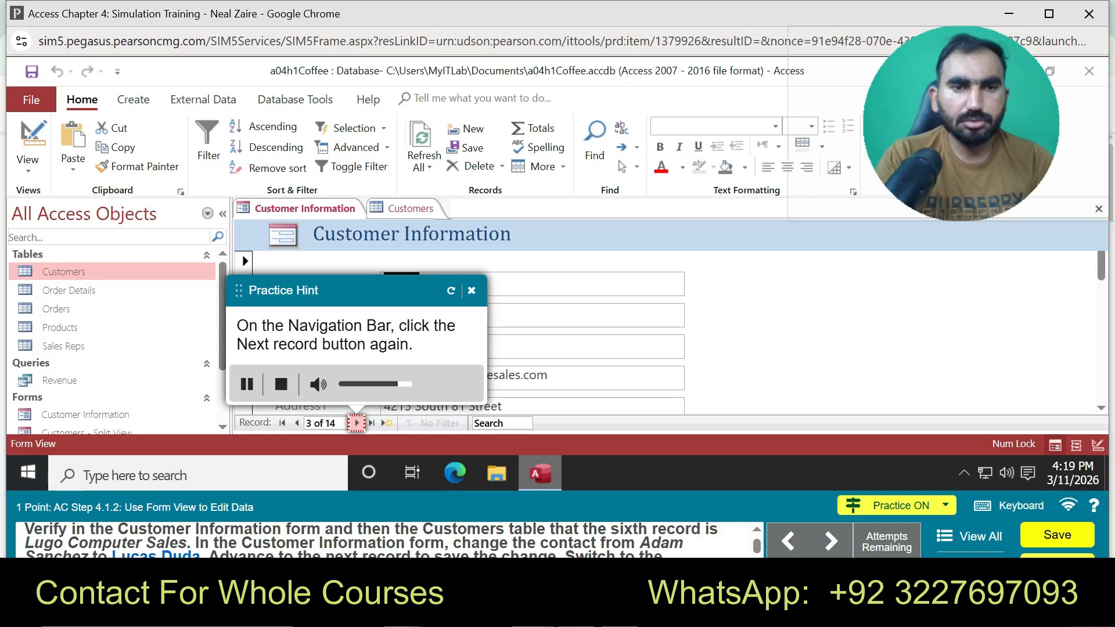
click(356, 422)
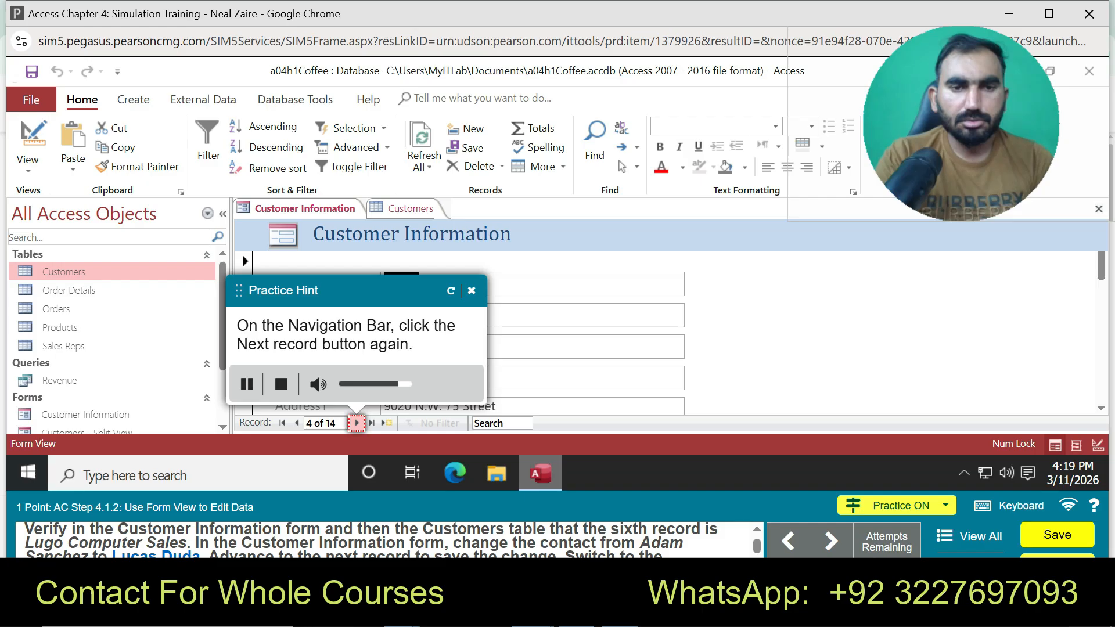
click(357, 422)
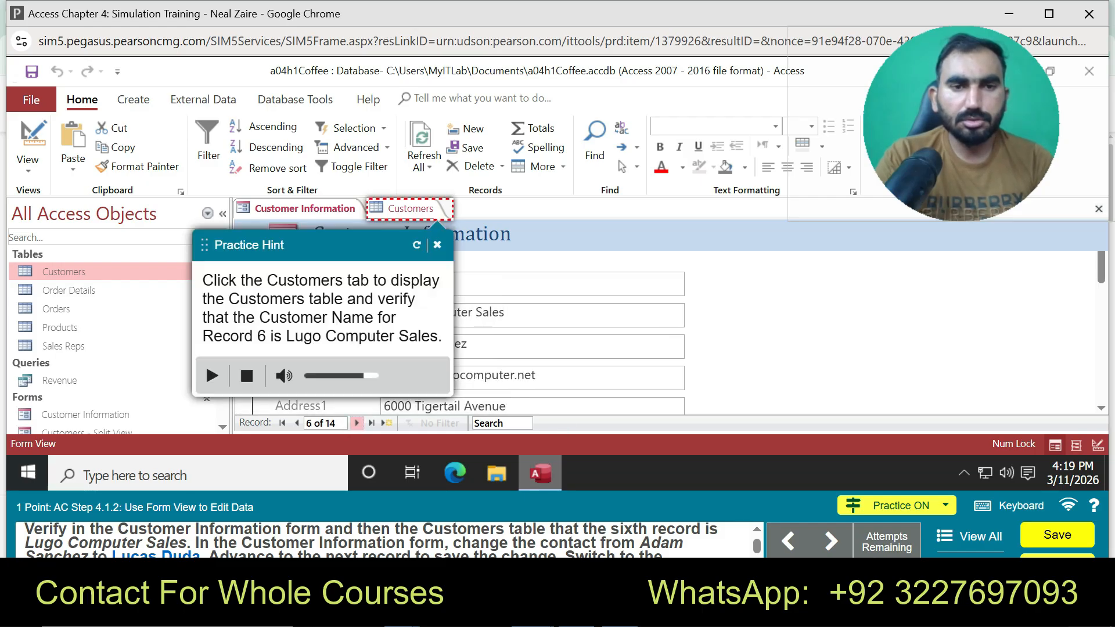
click(405, 208)
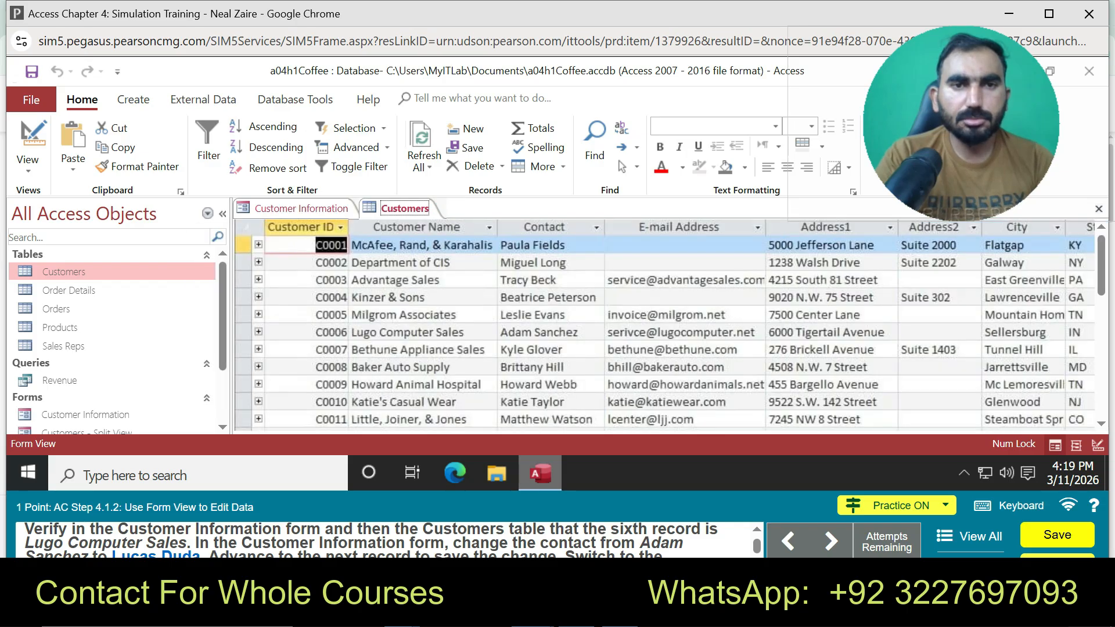
click(295, 208)
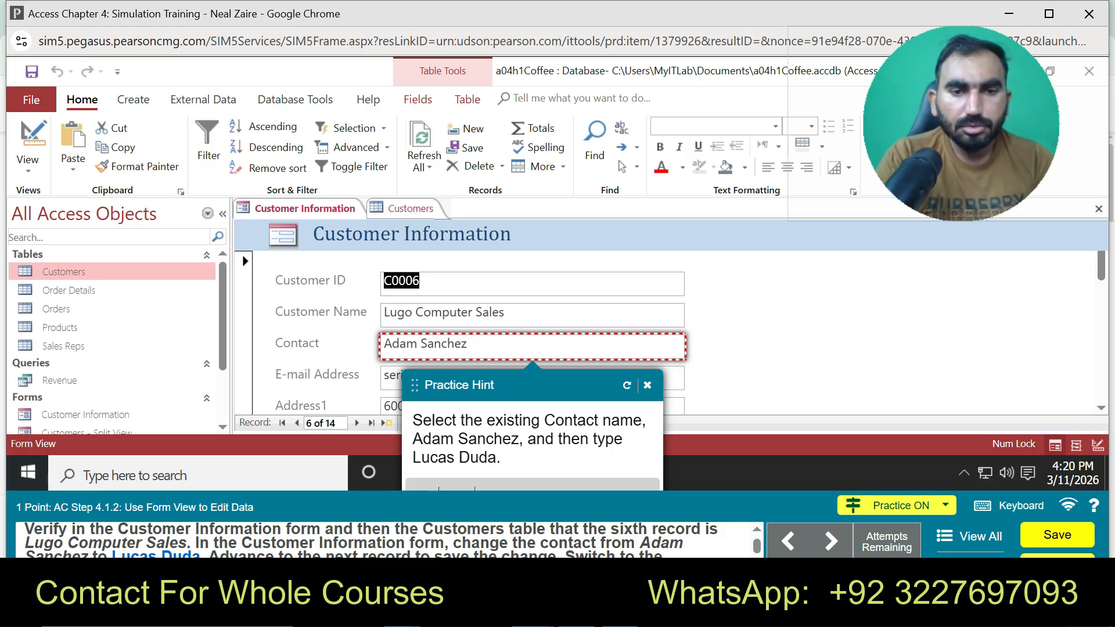
Replace record 6's contact with the new contact's name, save it, and view the Customers table
click(469, 343)
key(BackSpace)
key(BackSpace)
key(BackSpace)
key(BackSpace)
key(BackSpace)
key(BackSpace)
key(BackSpace)
key(BackSpace)
key(BackSpace)
key(BackSpace)
key(BackSpace)
key(BackSpace)
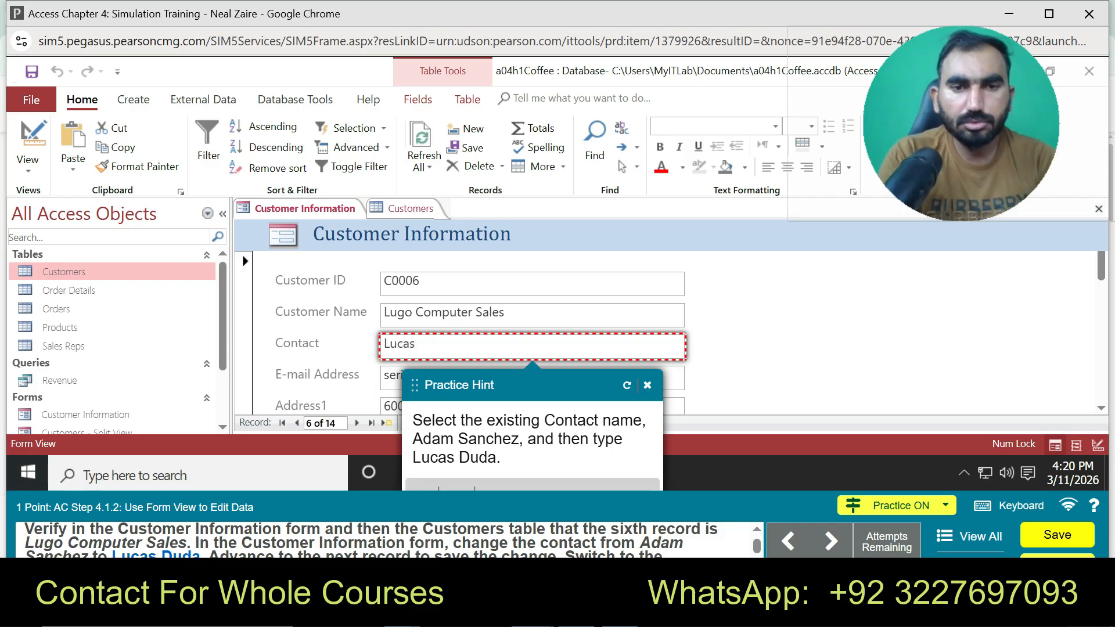
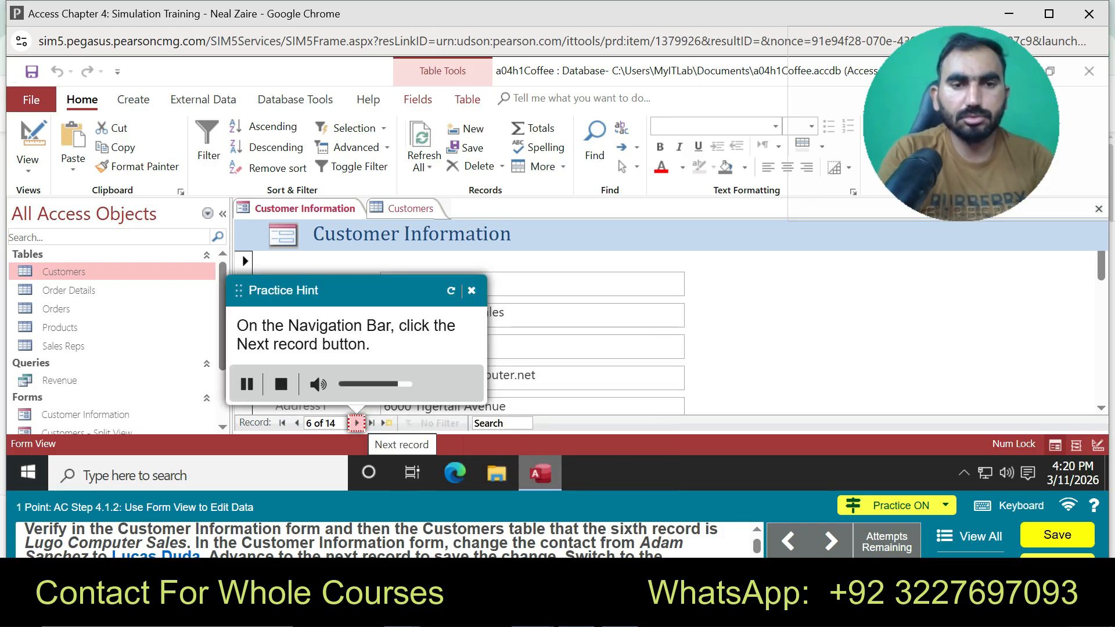
click(356, 422)
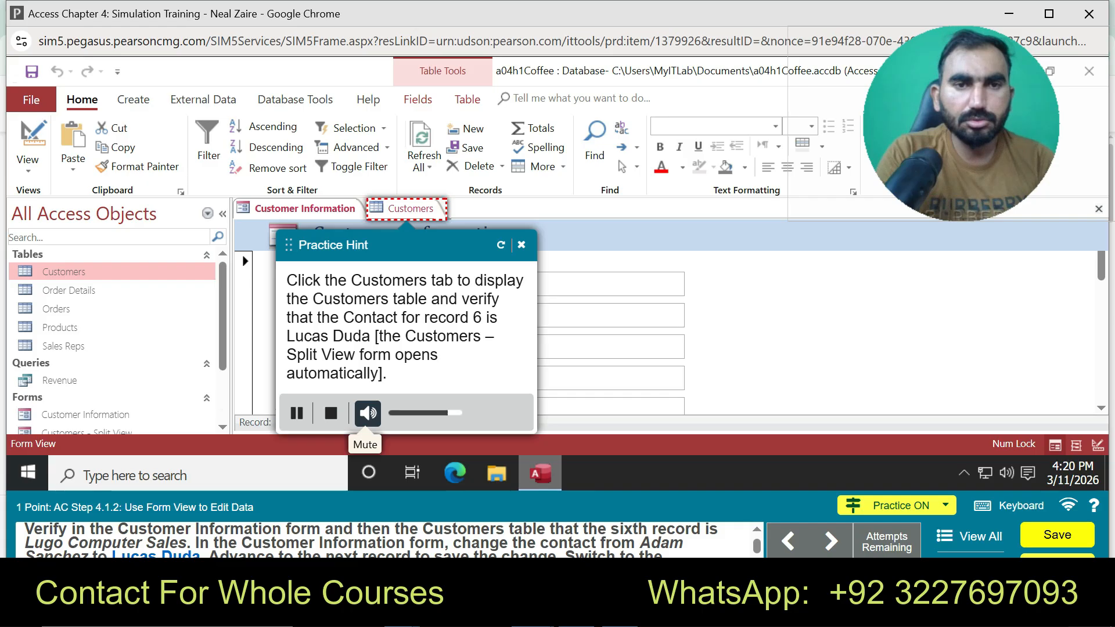
click(405, 208)
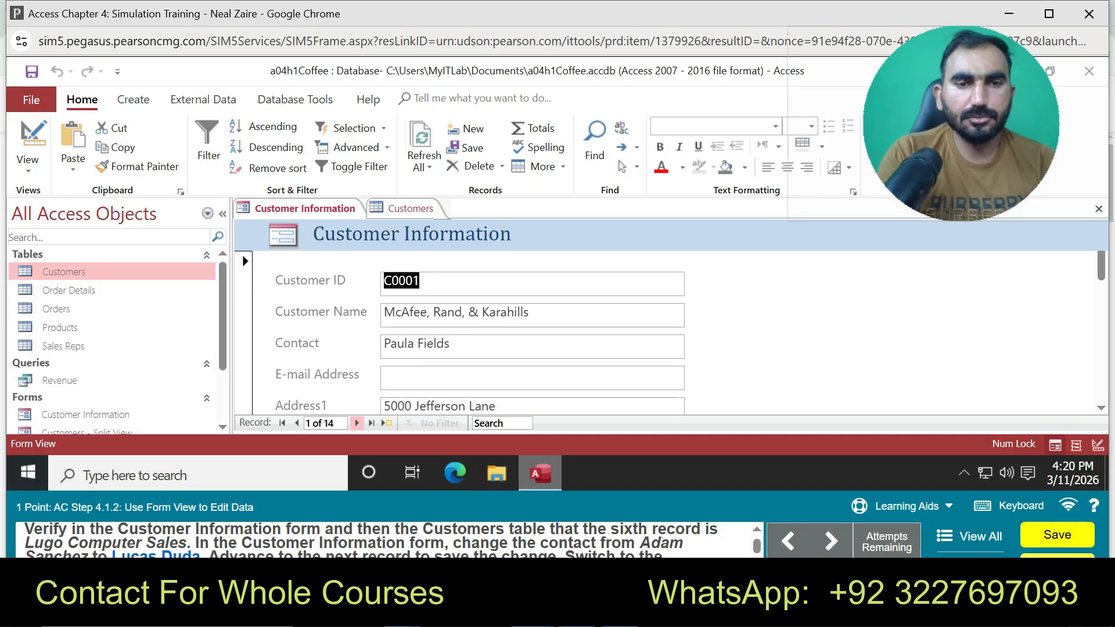
Advance to record 6, Lugo Computer Sales, and compare it with the Customers table
click(357, 423)
click(357, 423)
click(357, 424)
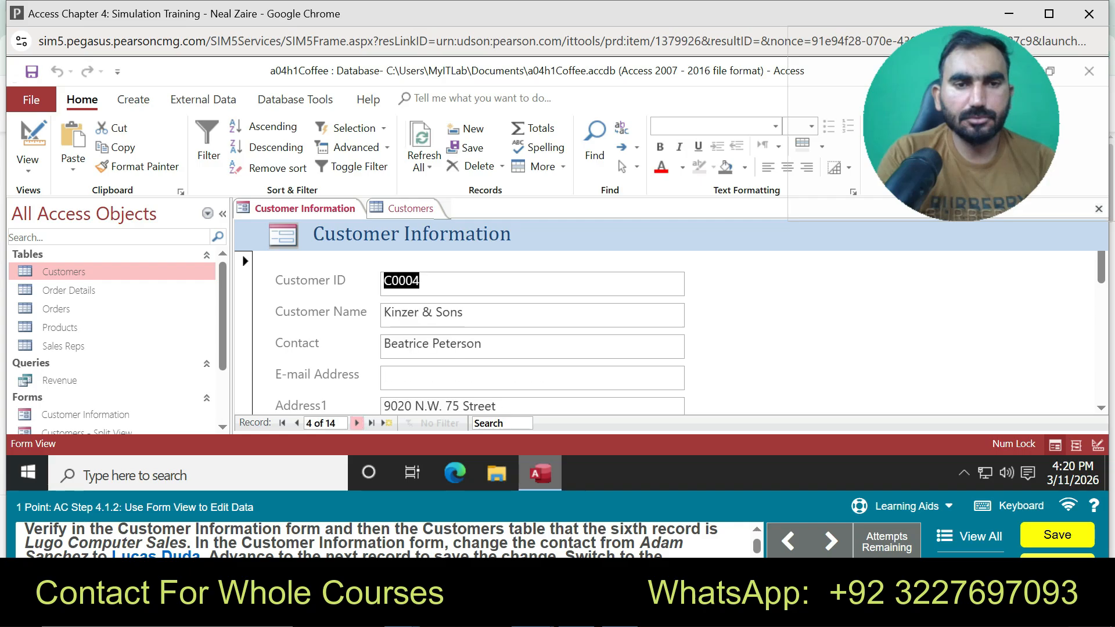
click(357, 424)
click(357, 424)
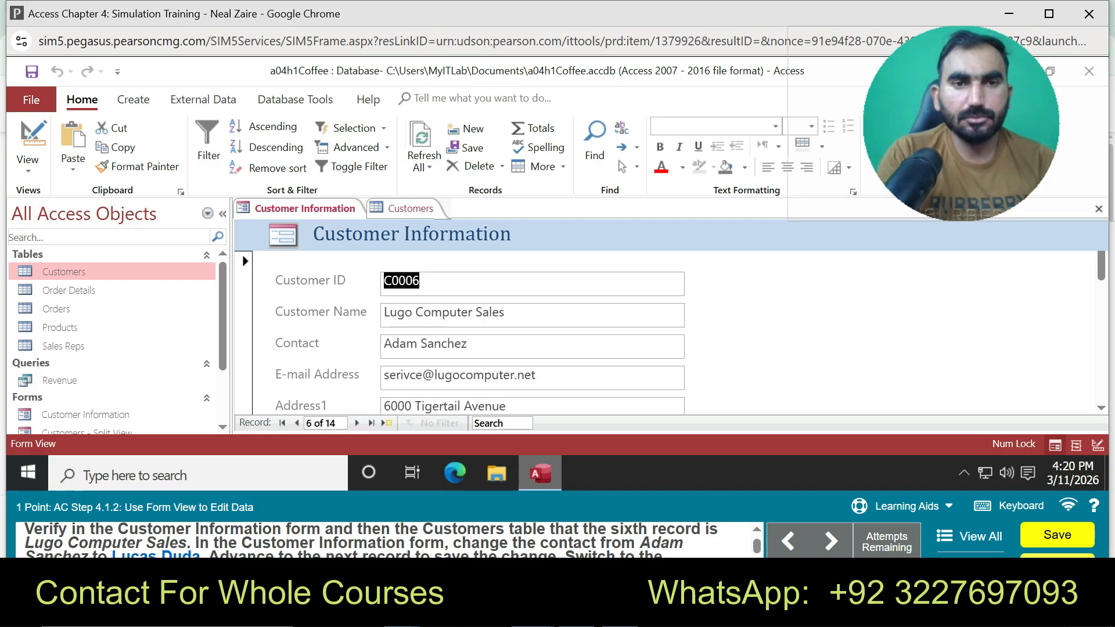
click(410, 209)
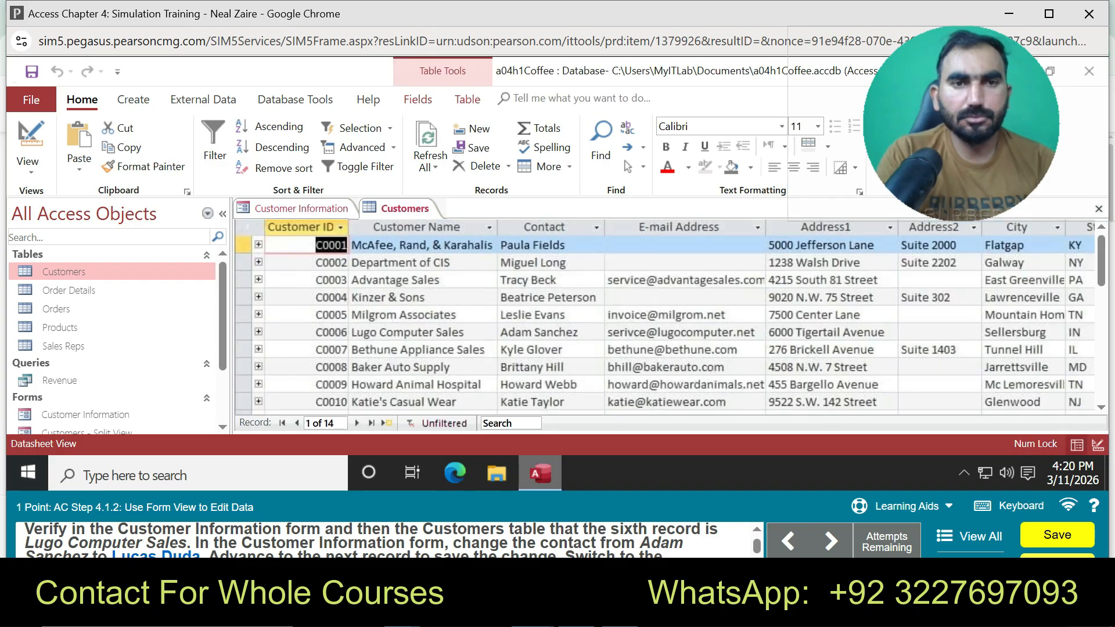
click(305, 209)
Overwrite record 6's contact with the new contact's name, save it, and switch to Customers
click(471, 345)
key(BackSpace)
key(BackSpace)
key(BackSpace)
key(BackSpace)
key(BackSpace)
key(BackSpace)
key(BackSpace)
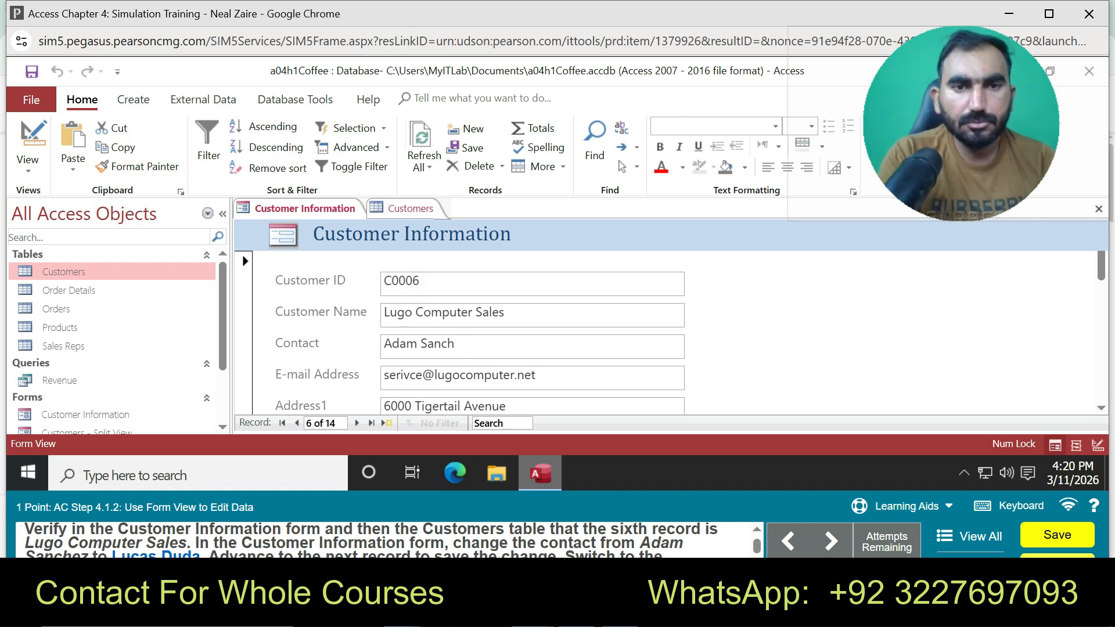
key(BackSpace)
key(BackSpace)
key(BackSpace)
key(BackSpace)
key(BackSpace)
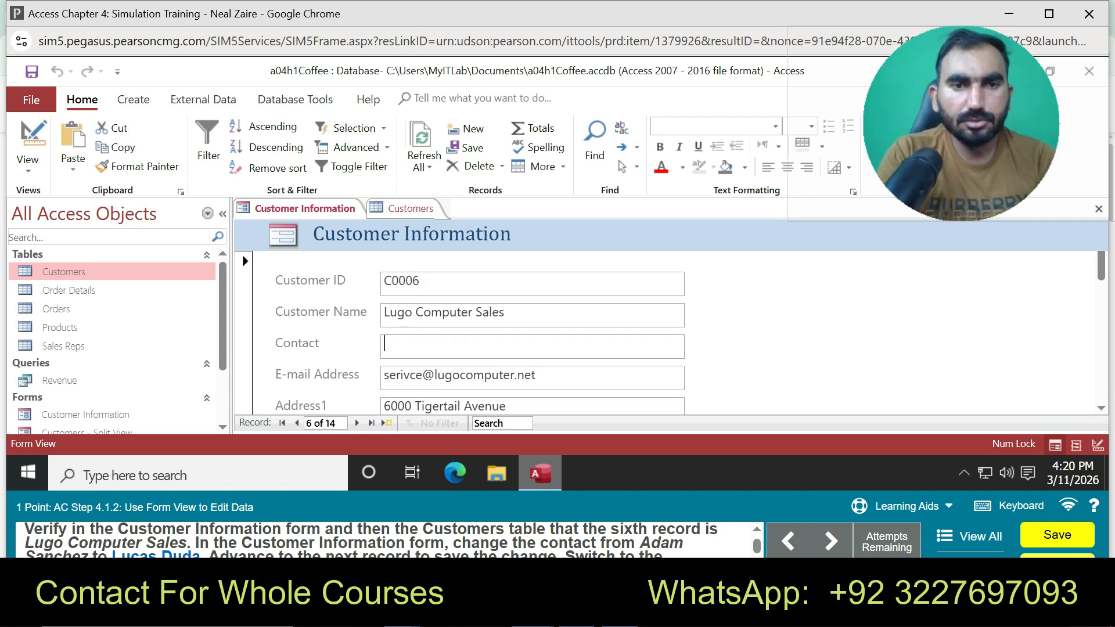
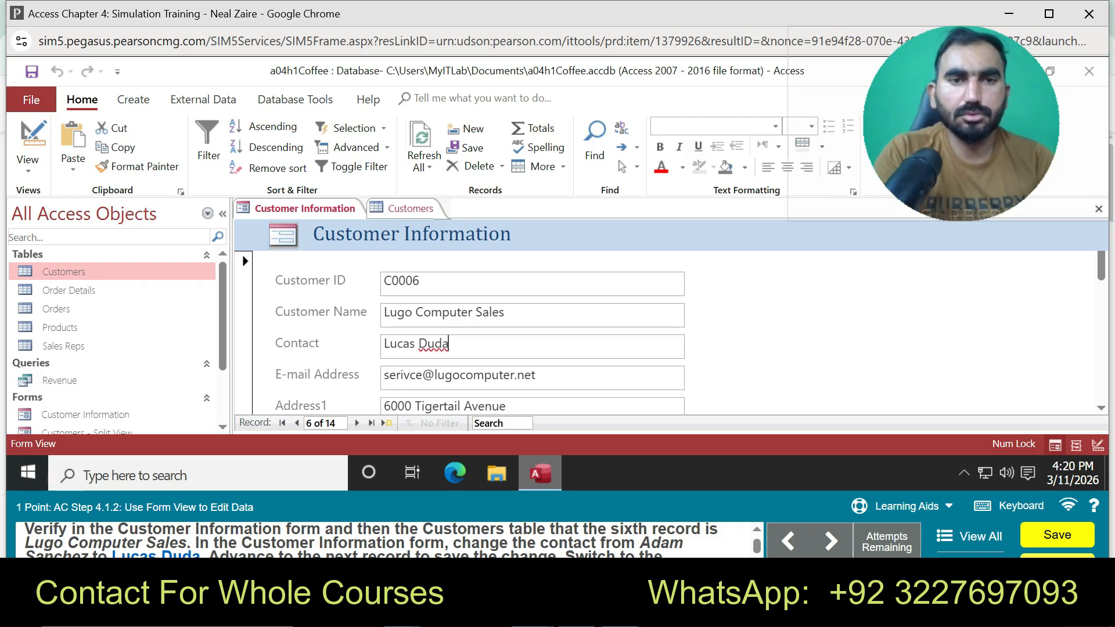
key(Tab)
click(356, 423)
click(410, 209)
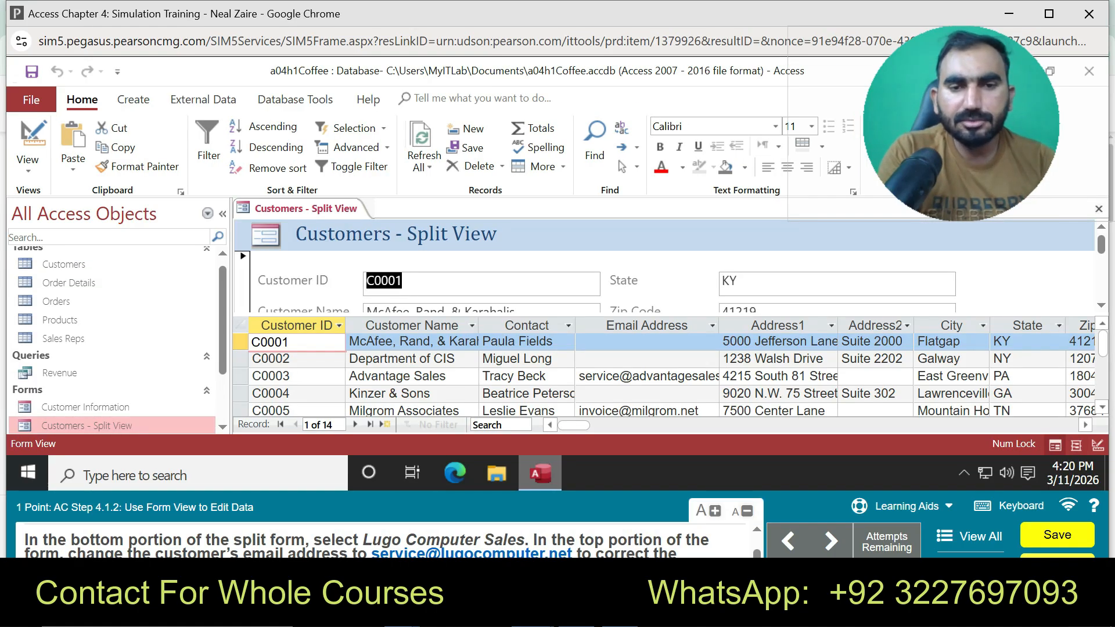
Start guided practice, select the Lugo Computer Sales record, then stop the practice hints
click(898, 507)
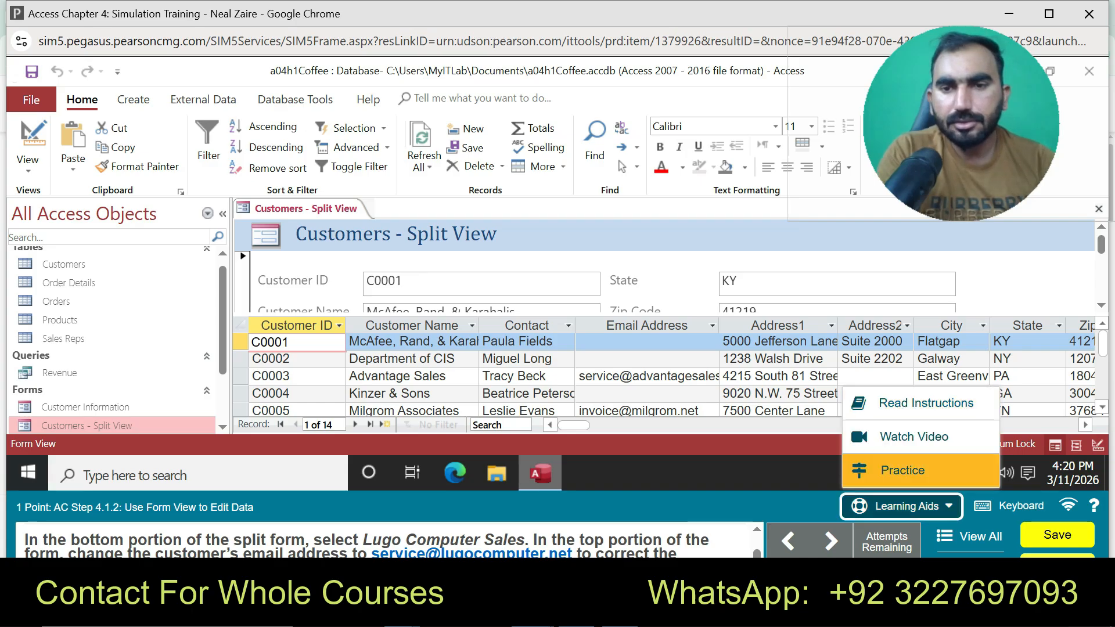
click(896, 468)
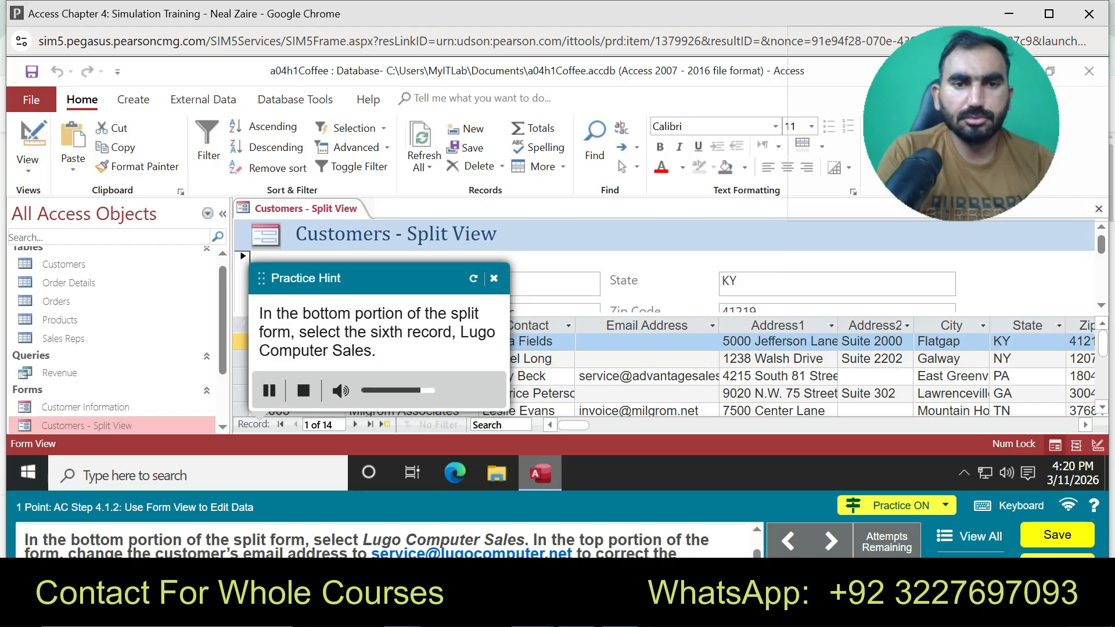
mouse_move(1103, 343)
mouse_down()
mouse_move(1103, 363)
mouse_move(1102, 343)
mouse_up()
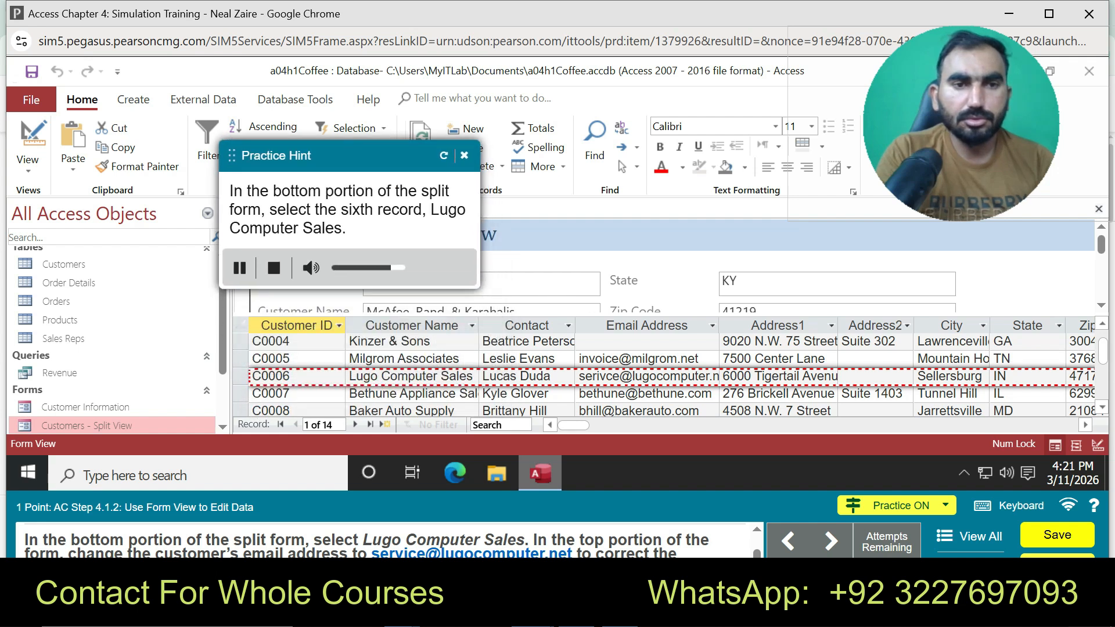
click(270, 376)
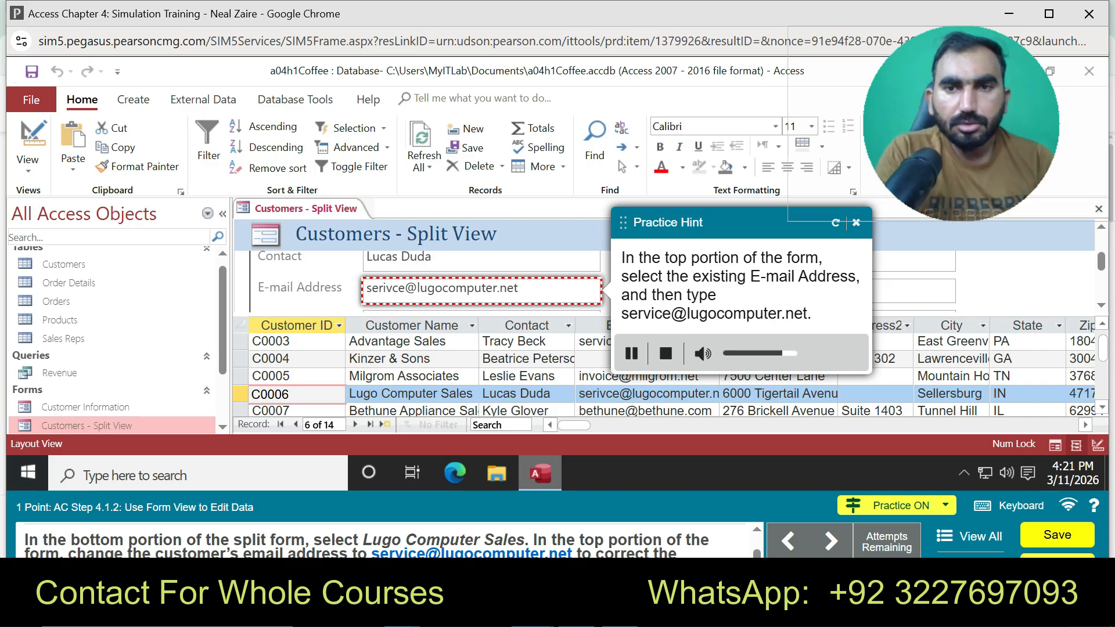
click(856, 223)
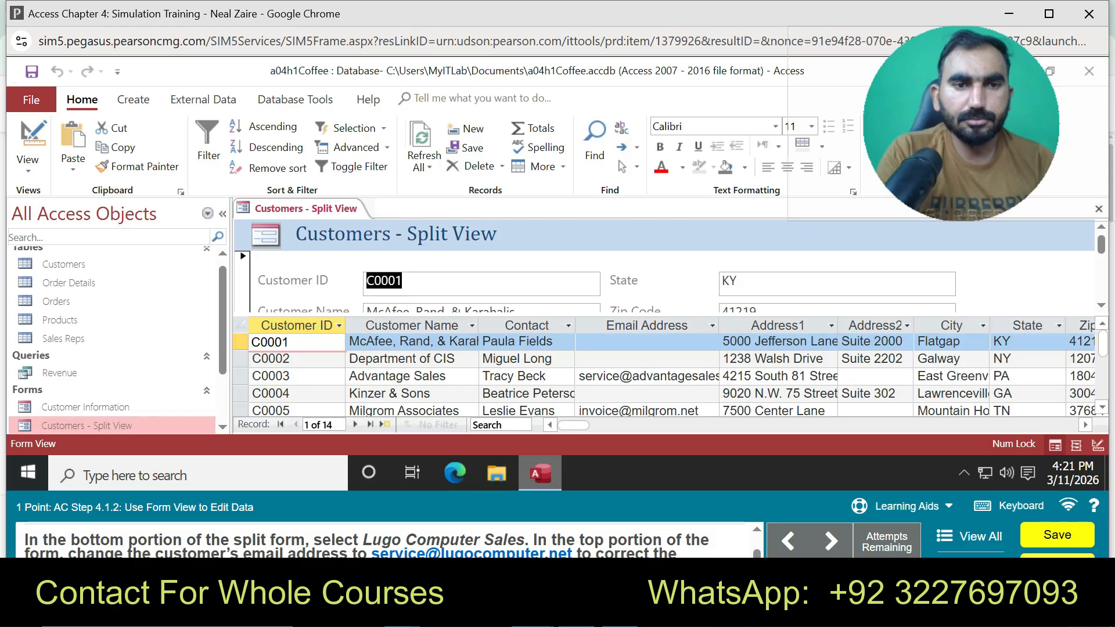
Make Lugo Computer Sales (C0006) current and scroll the form pane to its E-mail Address field
click(1101, 407)
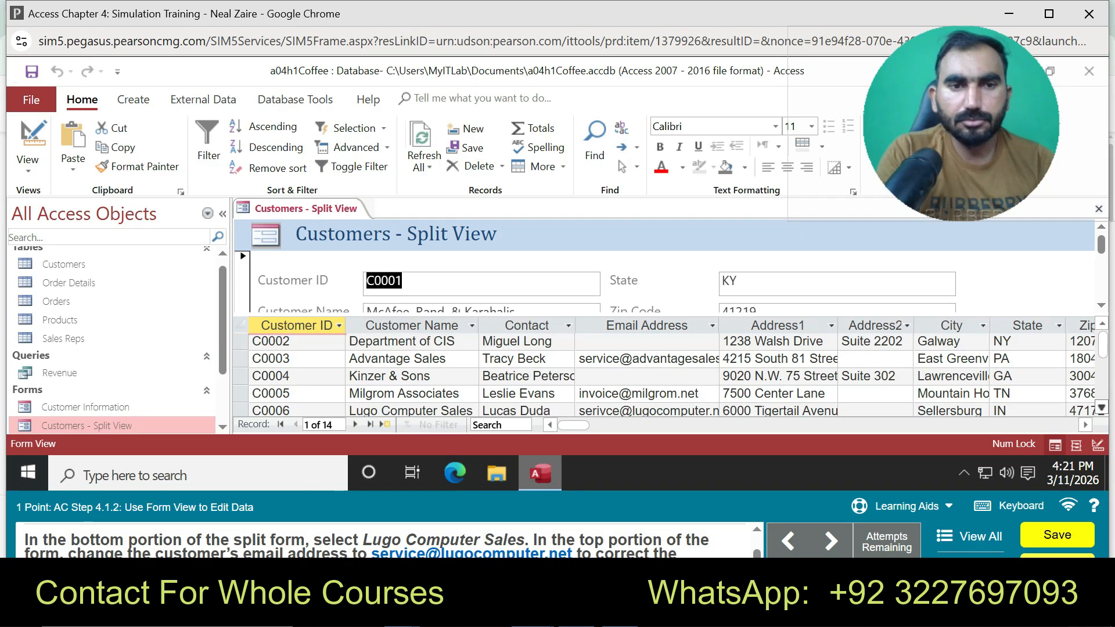
click(240, 410)
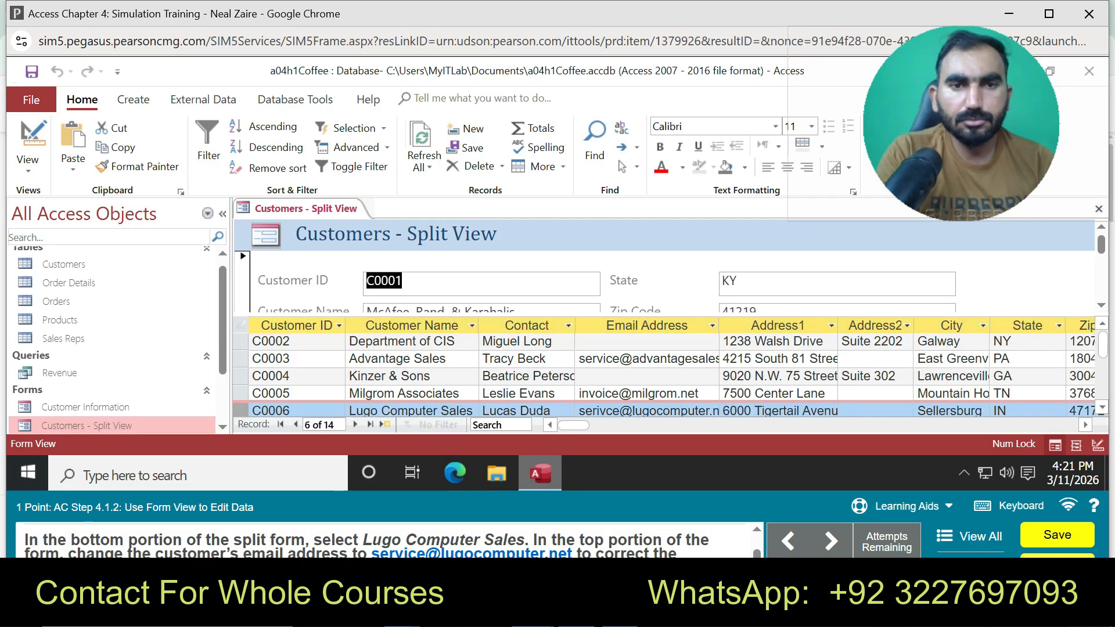
click(1102, 305)
click(1101, 306)
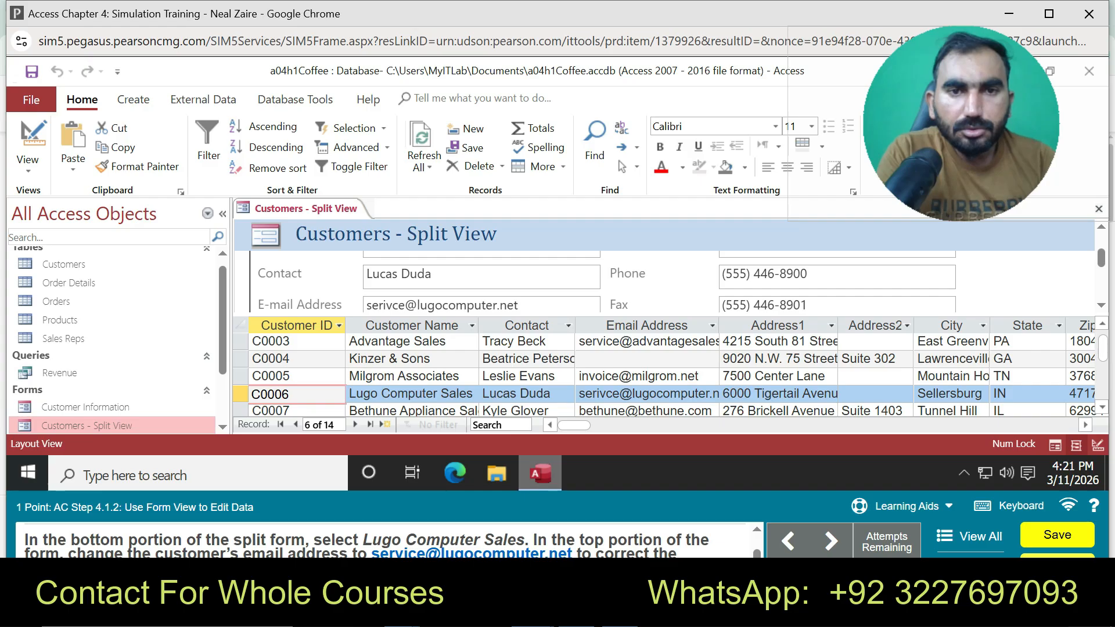
key(Left)
scroll(668, 279, down, 5)
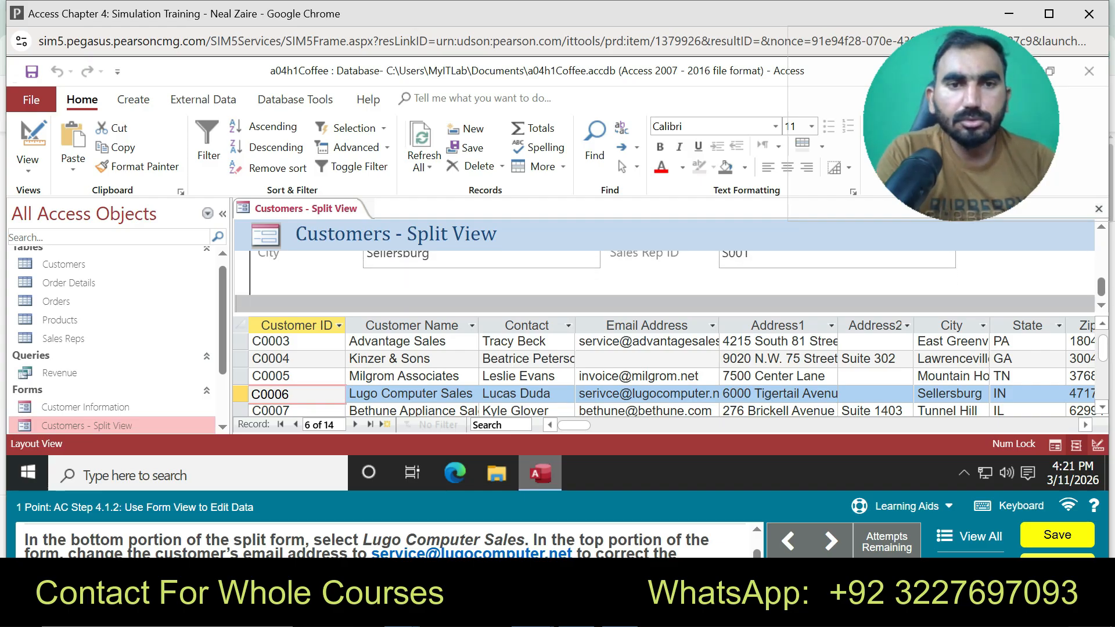
scroll(668, 279, up, 3)
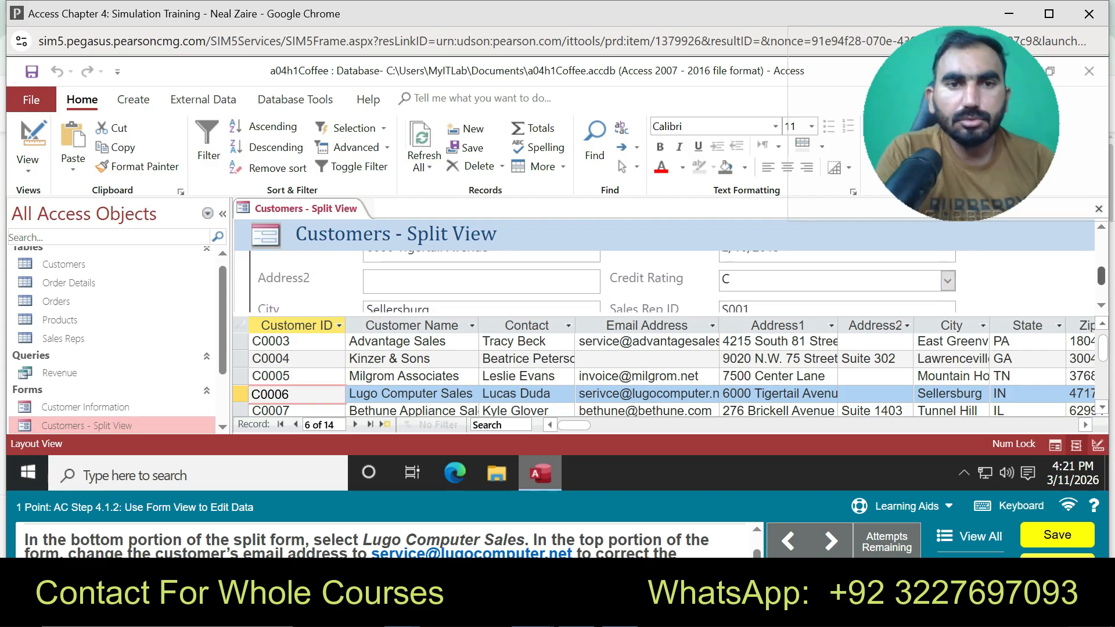
scroll(668, 279, up, 2)
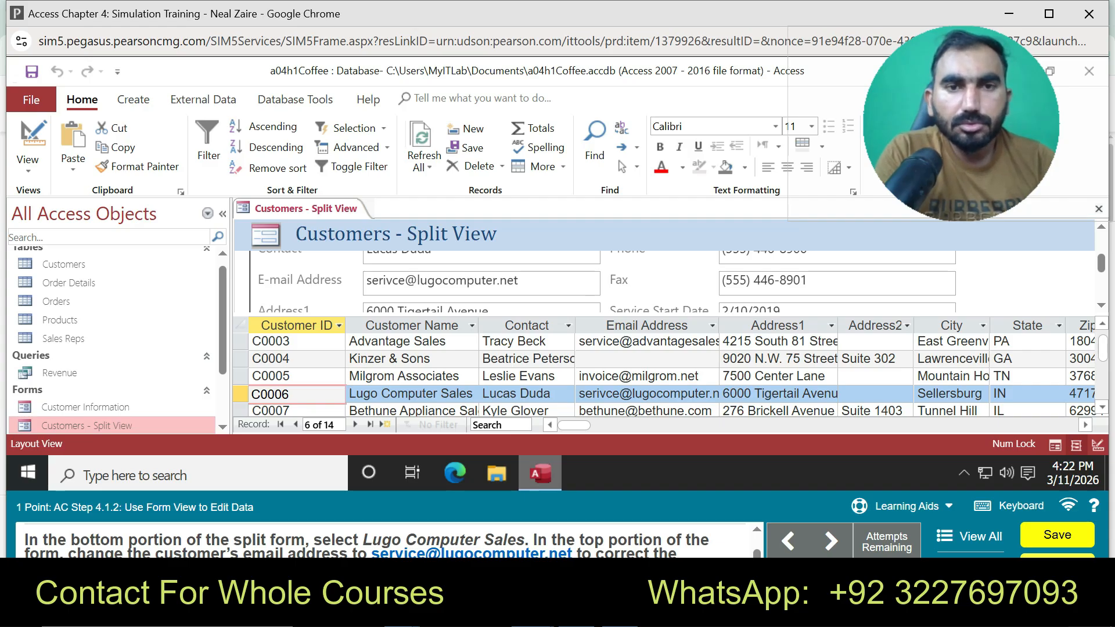
Replace Lugo Computer Sales' misspelled e-mail with the corrected company e-mail address and commit it
key(shift+Left)
key(shift+Left)
key(shift+Left)
key(shift+Left)
key(shift+Left)
key(shift+Left)
key(shift+Left)
key(shift+Left)
key(shift+Left)
key(shift+Left)
key(shift+Left)
key(shift+Left)
key(shift+Left)
key(shift+Left)
key(shift+Left)
key(shift+Left)
key(shift+Left)
key(shift+Left)
key(shift+Left)
key(shift+Left)
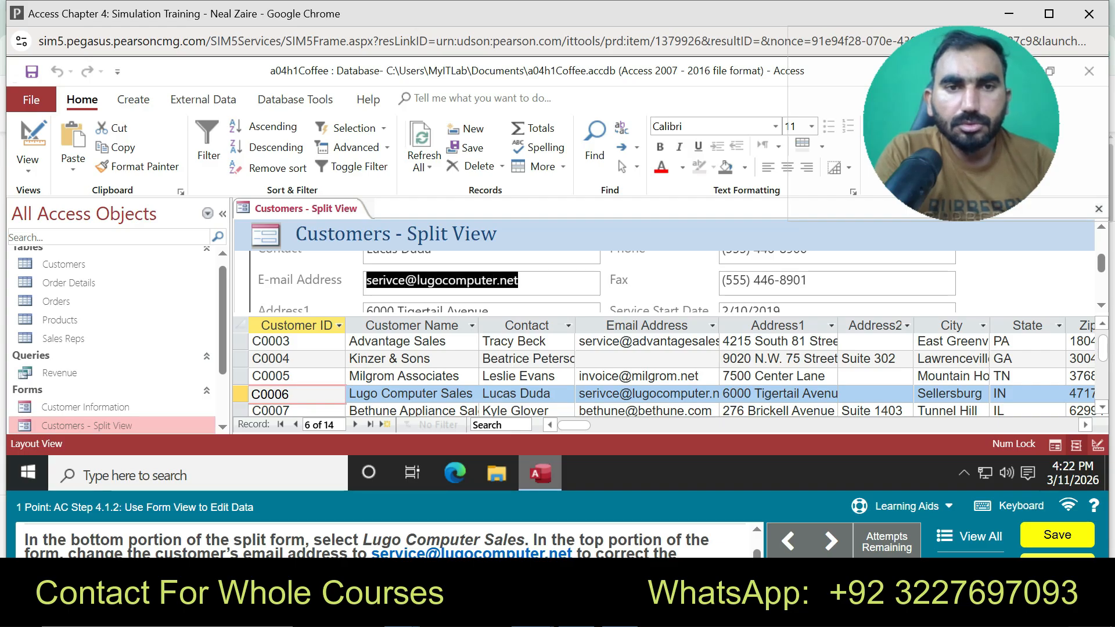
key(BackSpace)
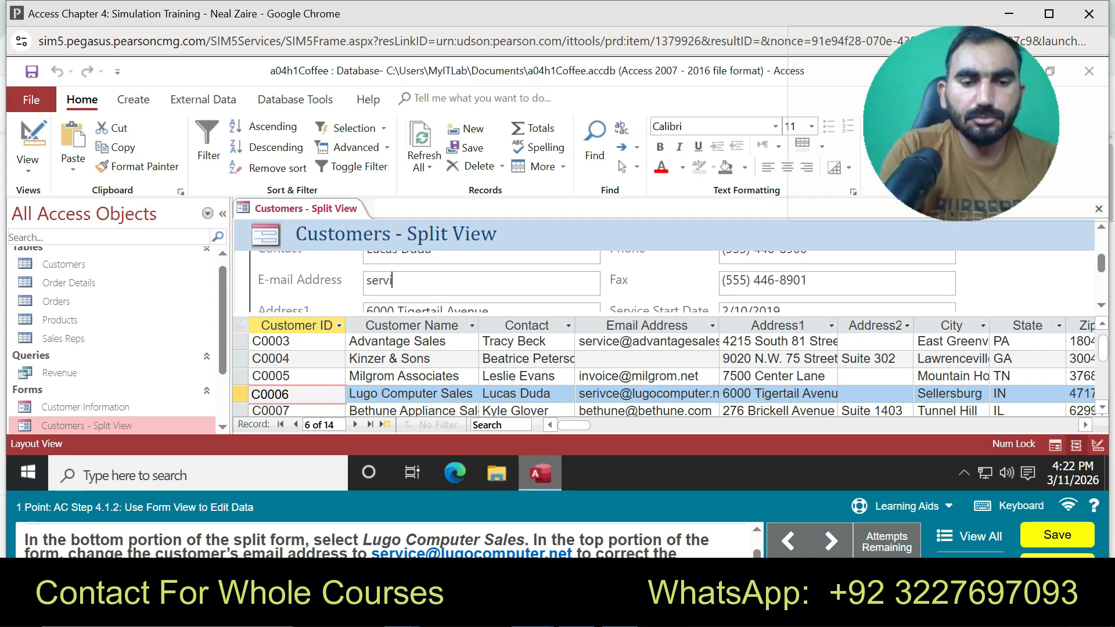
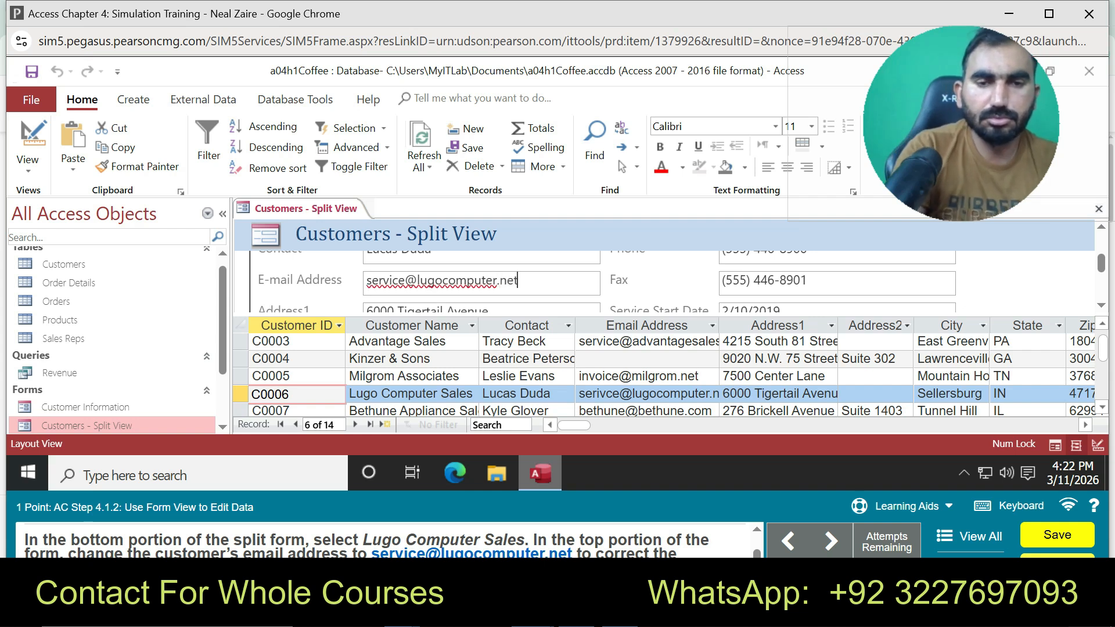
key(Tab)
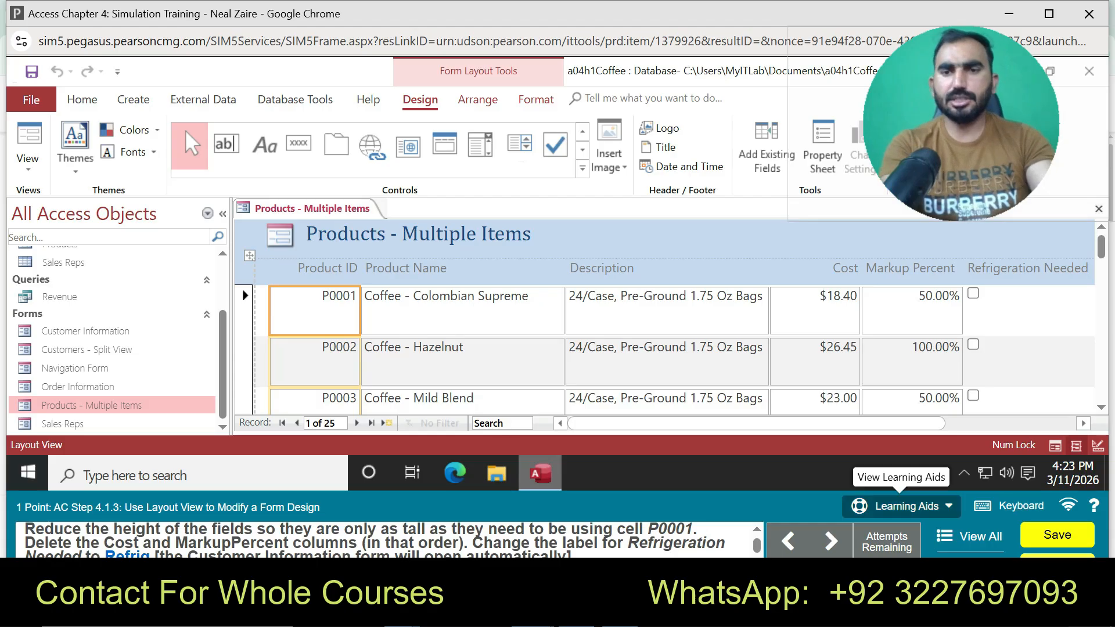
Start guided practice and shrink the P0001 row height to fit its content
click(900, 506)
click(901, 468)
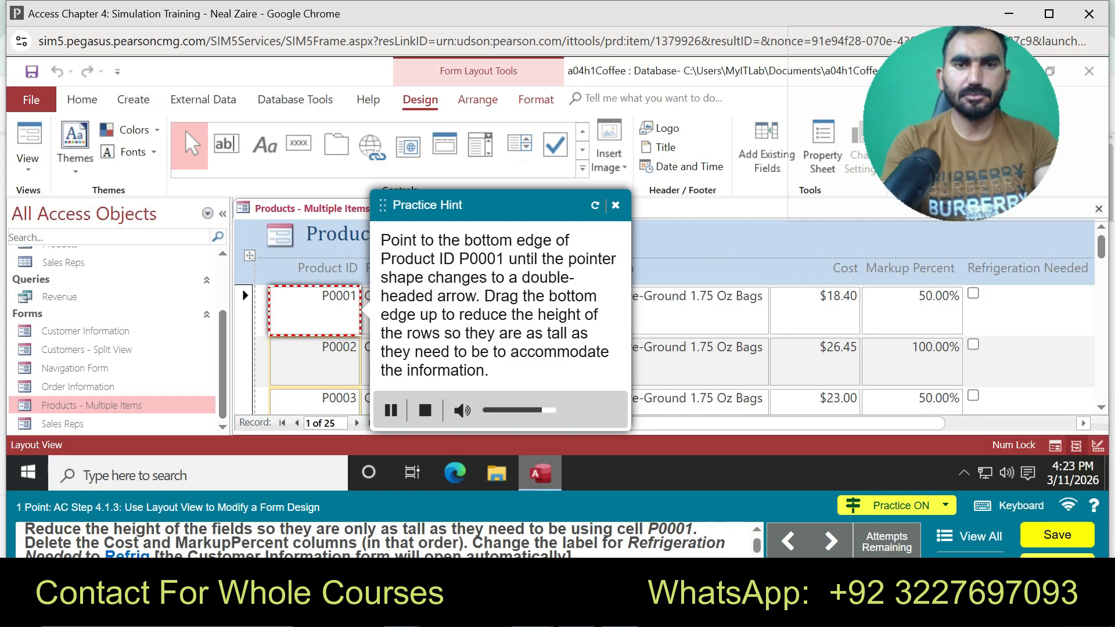
right_click(293, 311)
key(Escape)
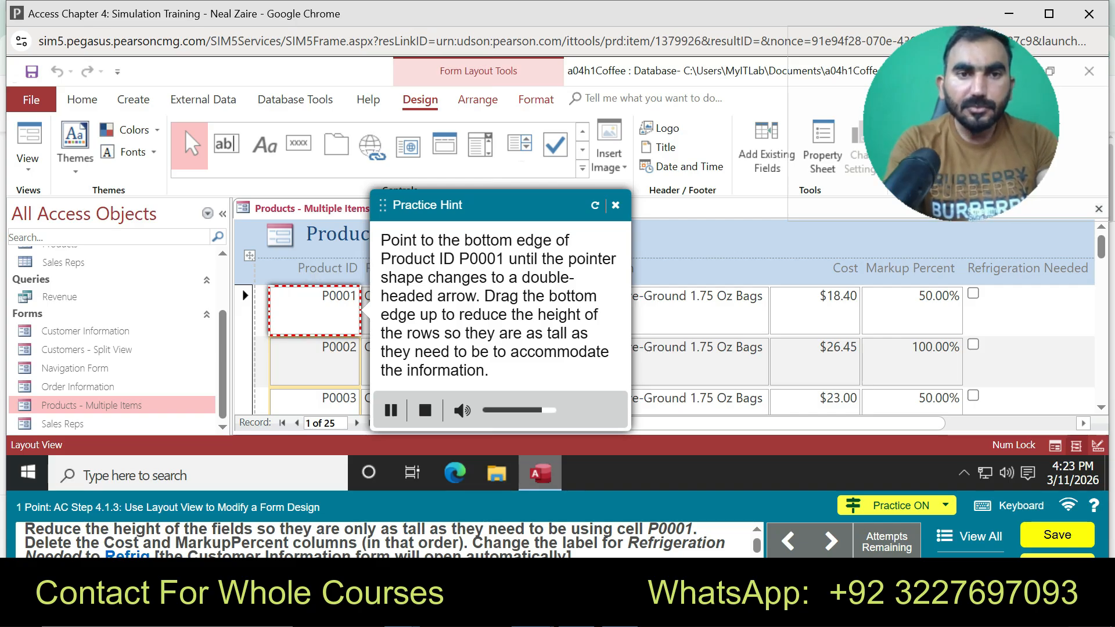
drag(314, 335, 314, 312)
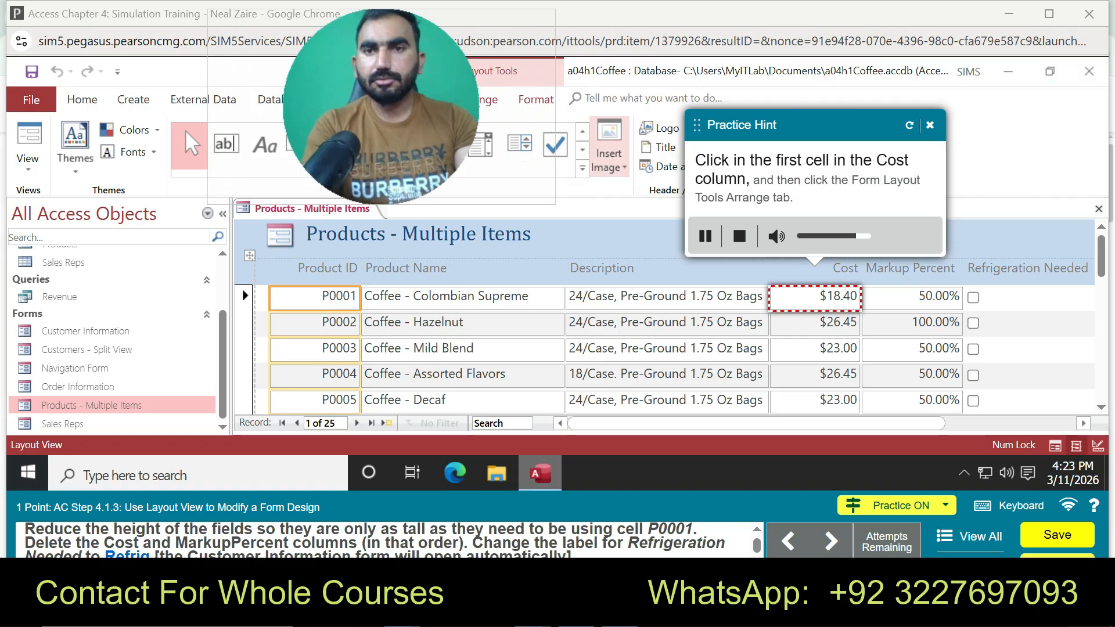
Select the entire Cost column with Arrange > Select Column and delete it
click(815, 296)
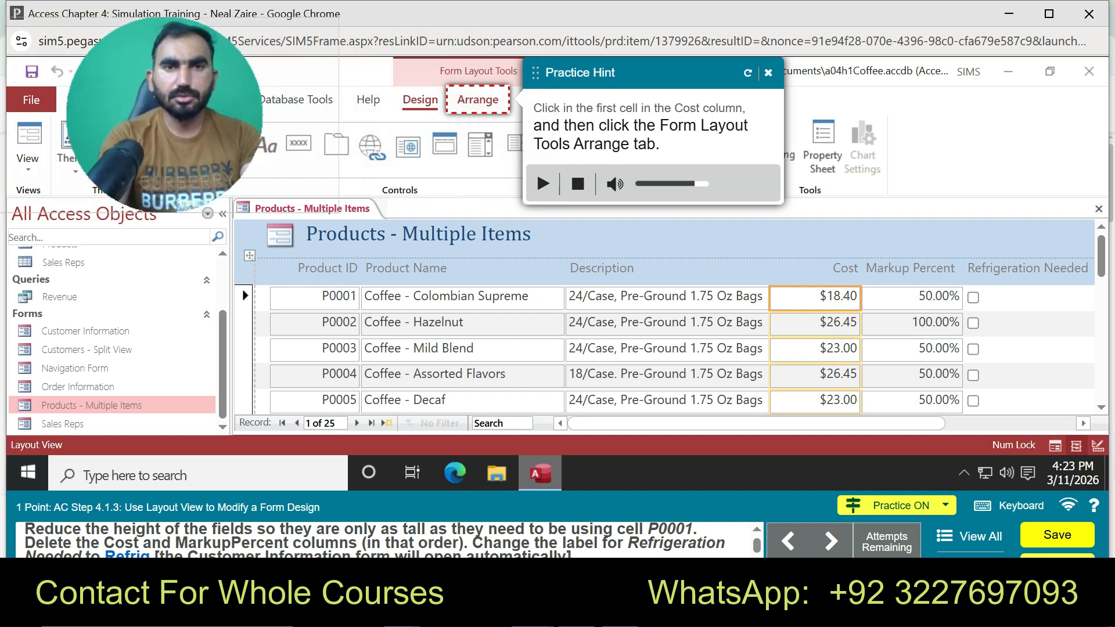
click(477, 100)
click(342, 147)
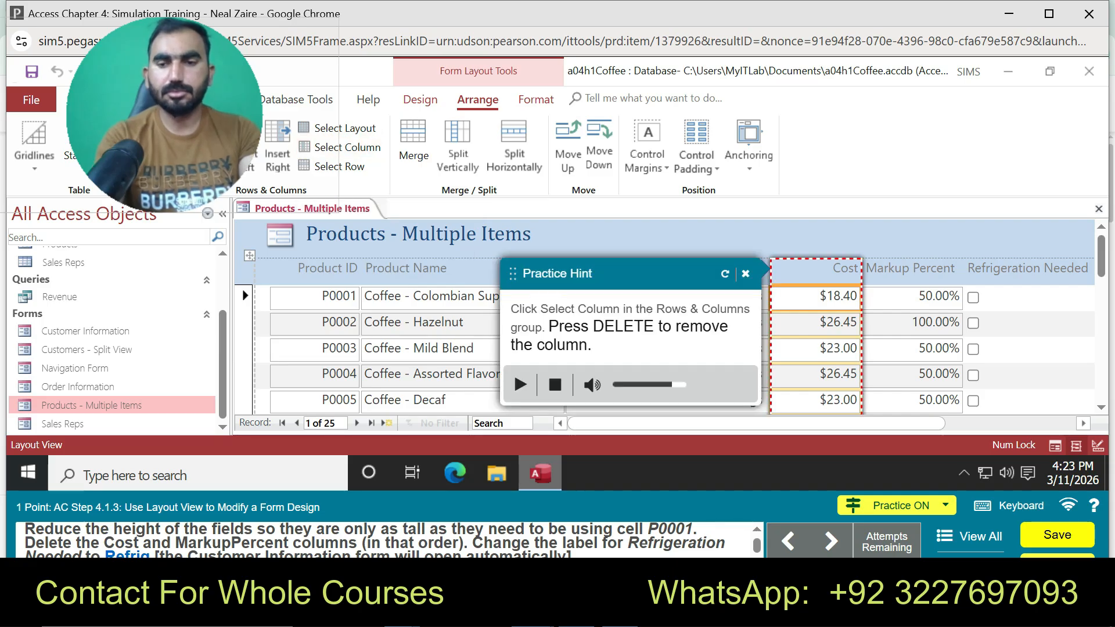
key(Delete)
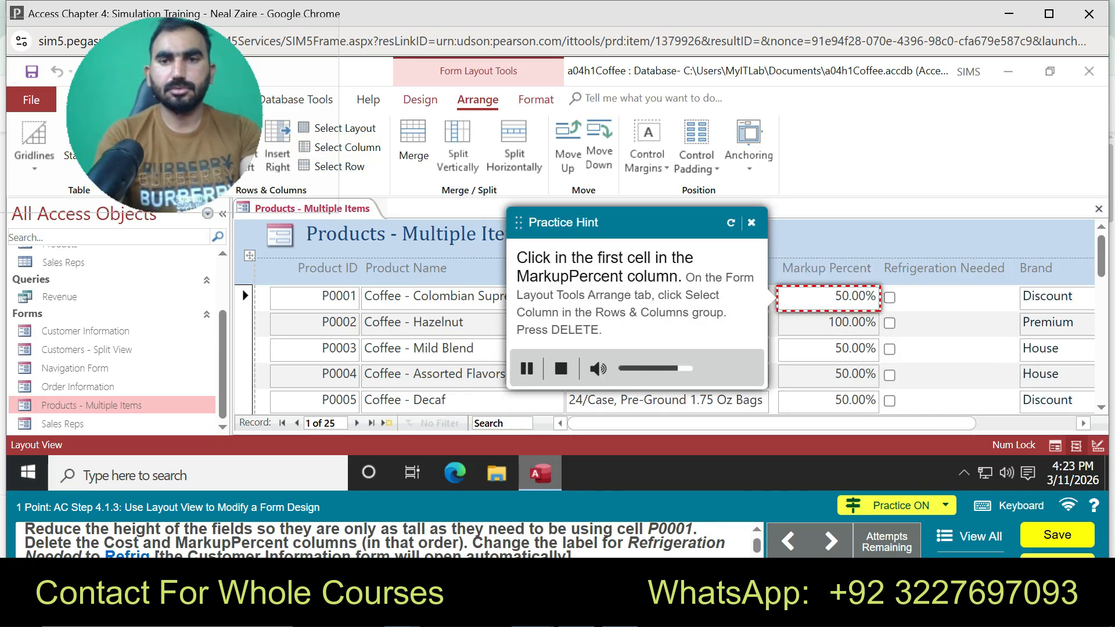
Select the Markup Percent column, drag within the layout, then stop the practice hints
click(828, 298)
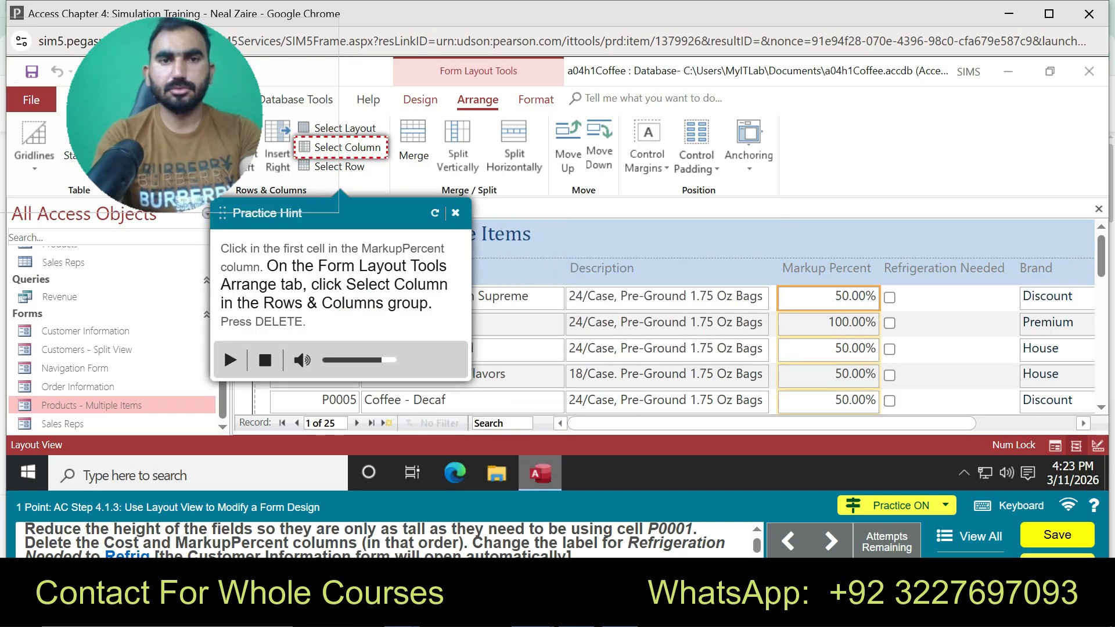
click(342, 148)
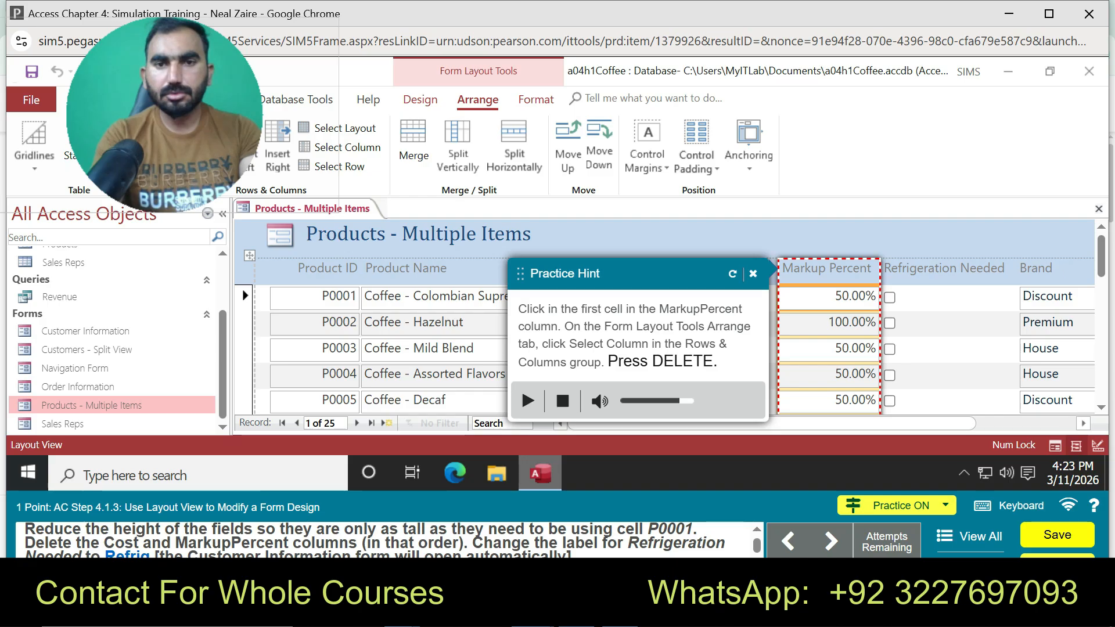
drag(782, 270, 755, 459)
drag(755, 401, 755, 296)
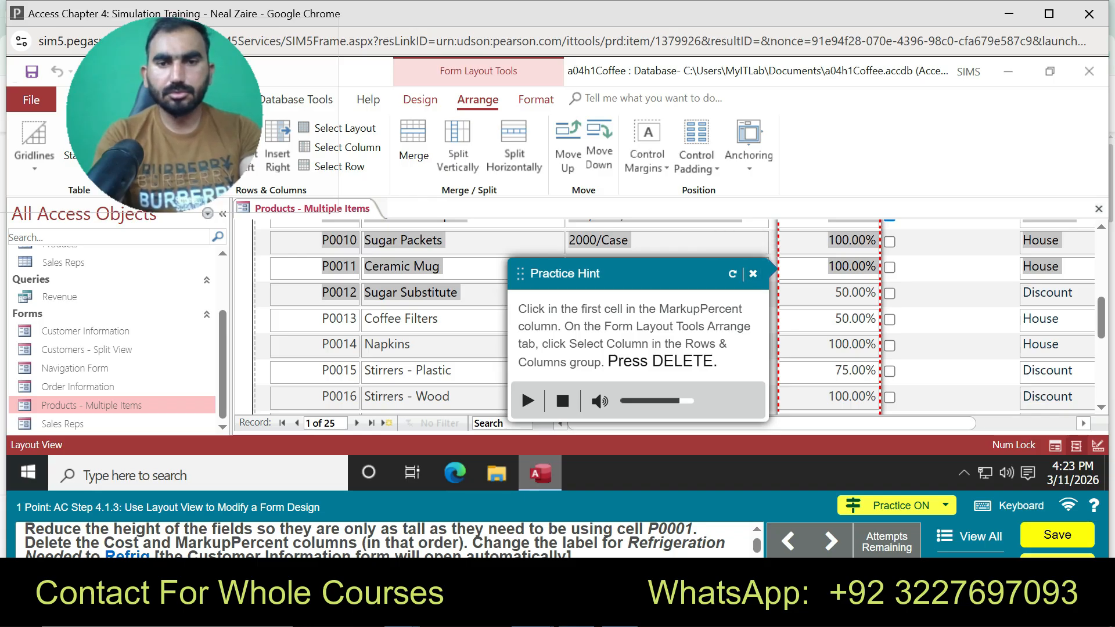
click(753, 274)
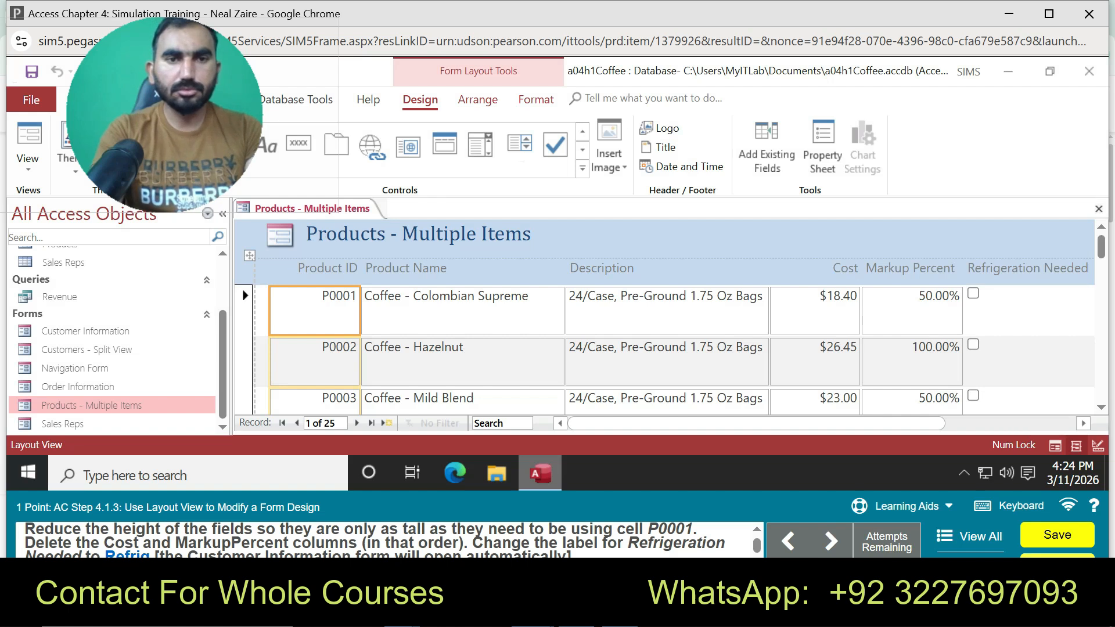
Shorten the P0001 row and select the whole Cost column via Arrange > Select Column
drag(315, 335, 315, 310)
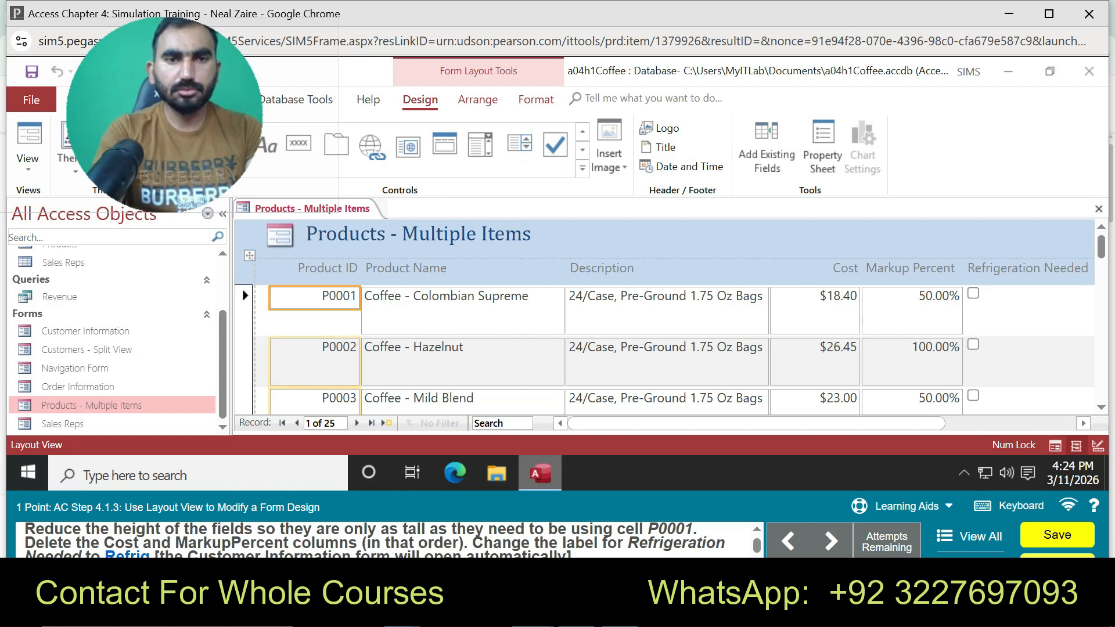
click(814, 297)
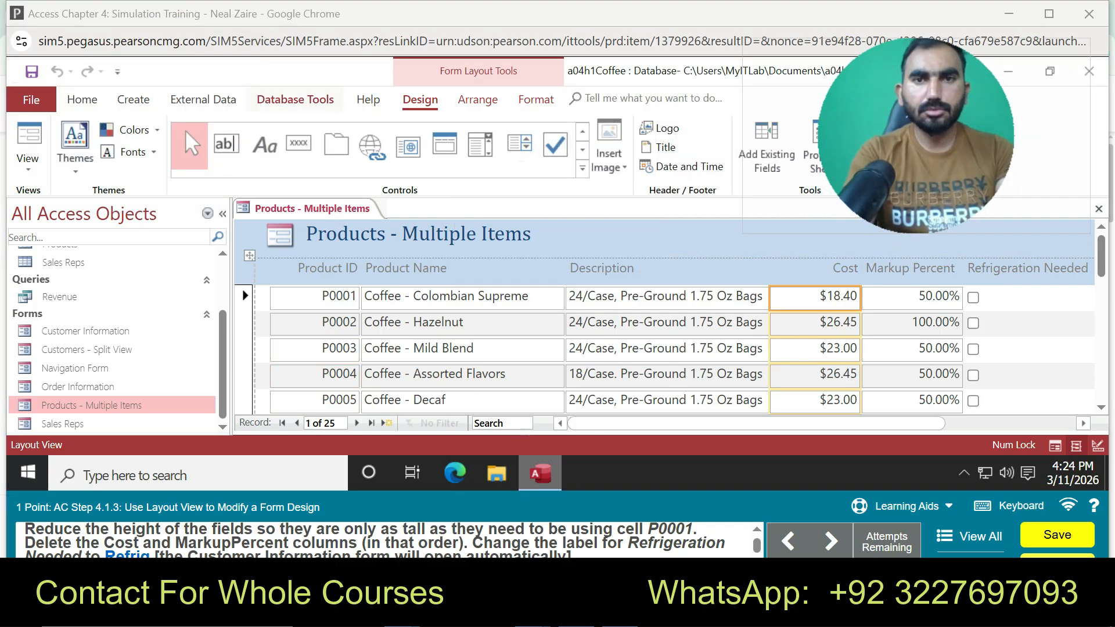
click(82, 99)
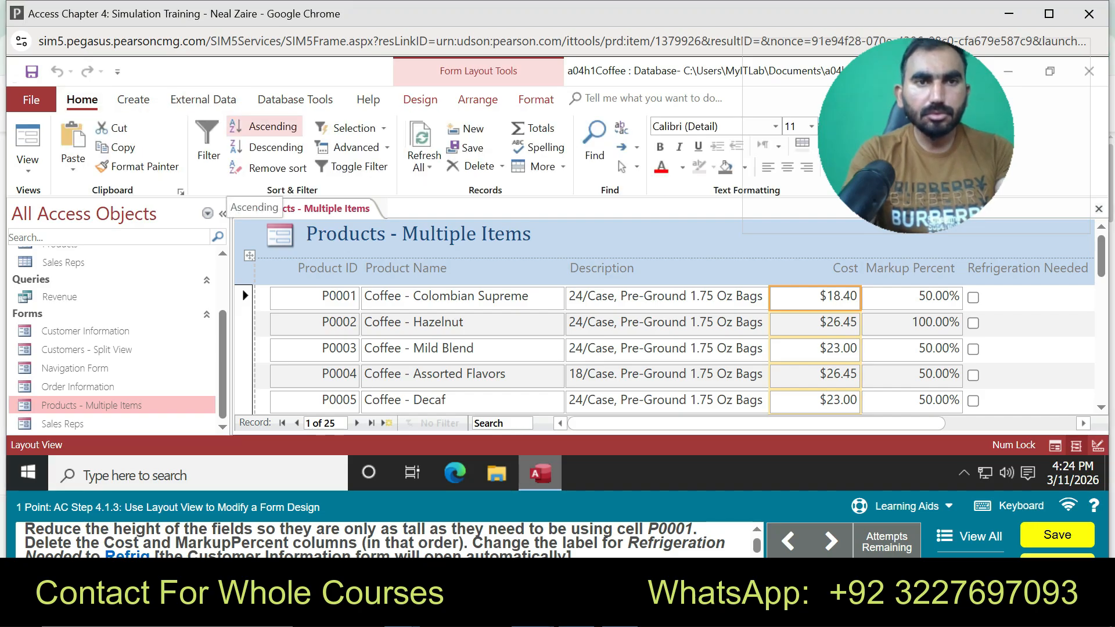
click(477, 99)
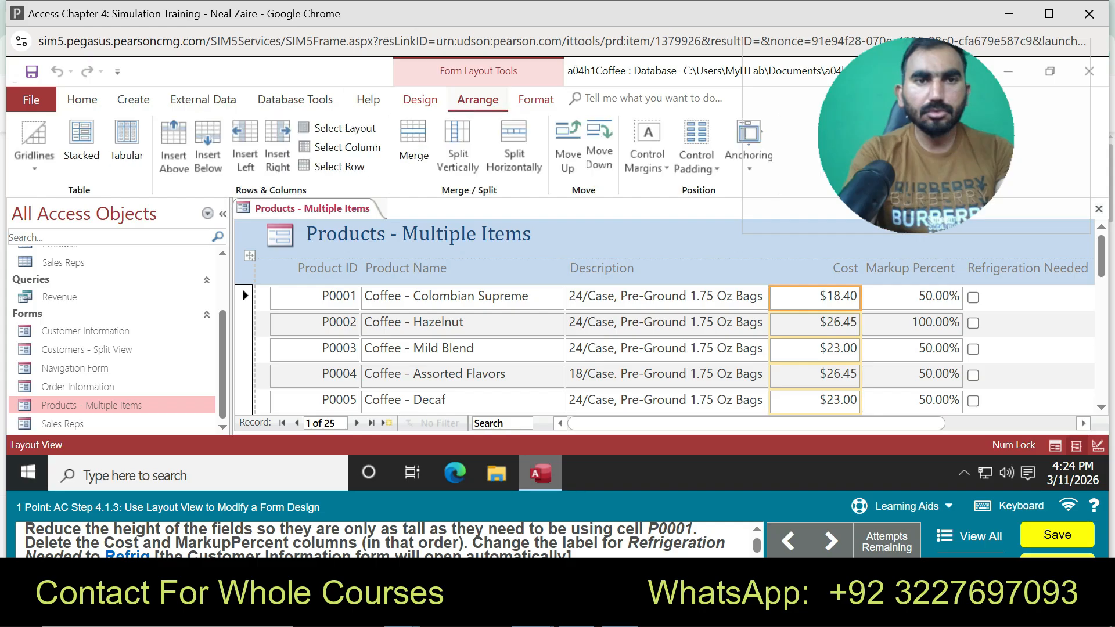
click(342, 147)
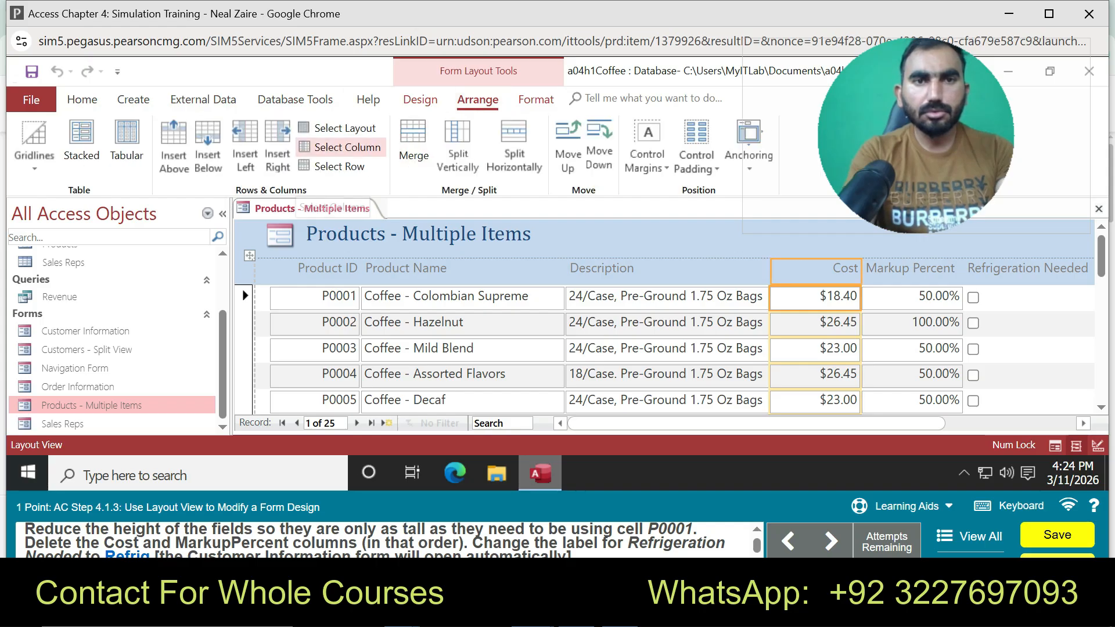
Retry selecting the Cost column several times, then restart guided practice for this step
drag(809, 272, 808, 301)
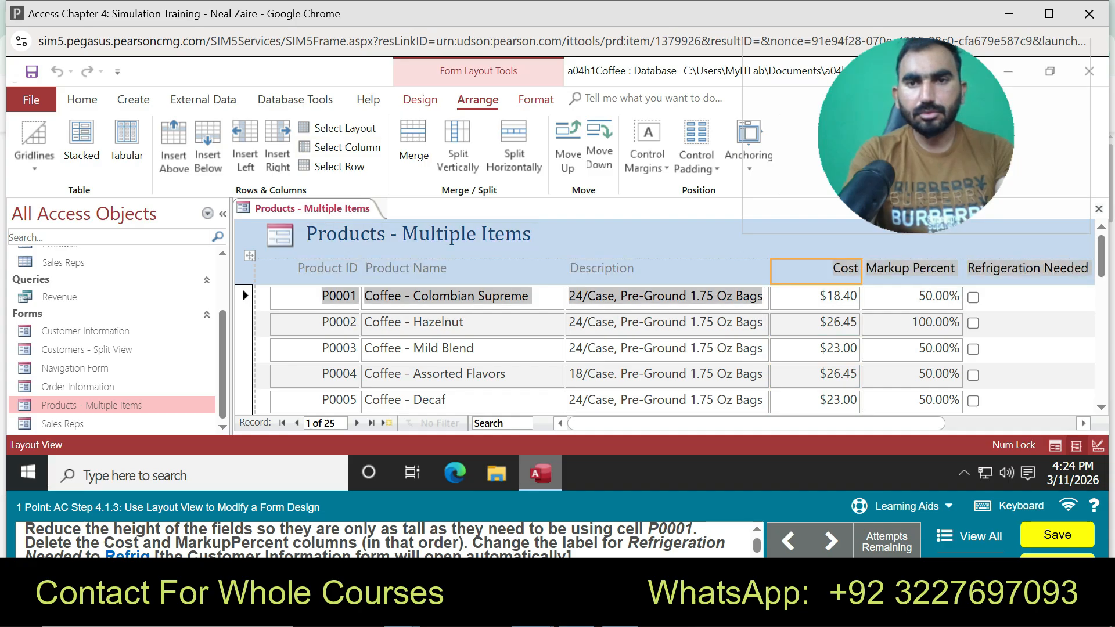
click(342, 147)
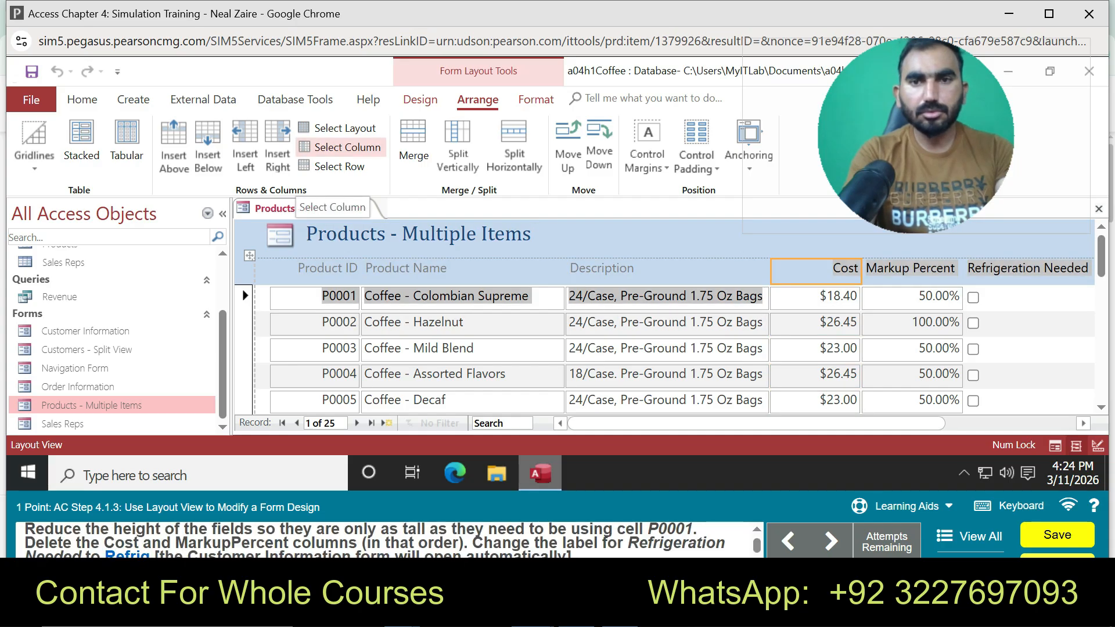
click(343, 147)
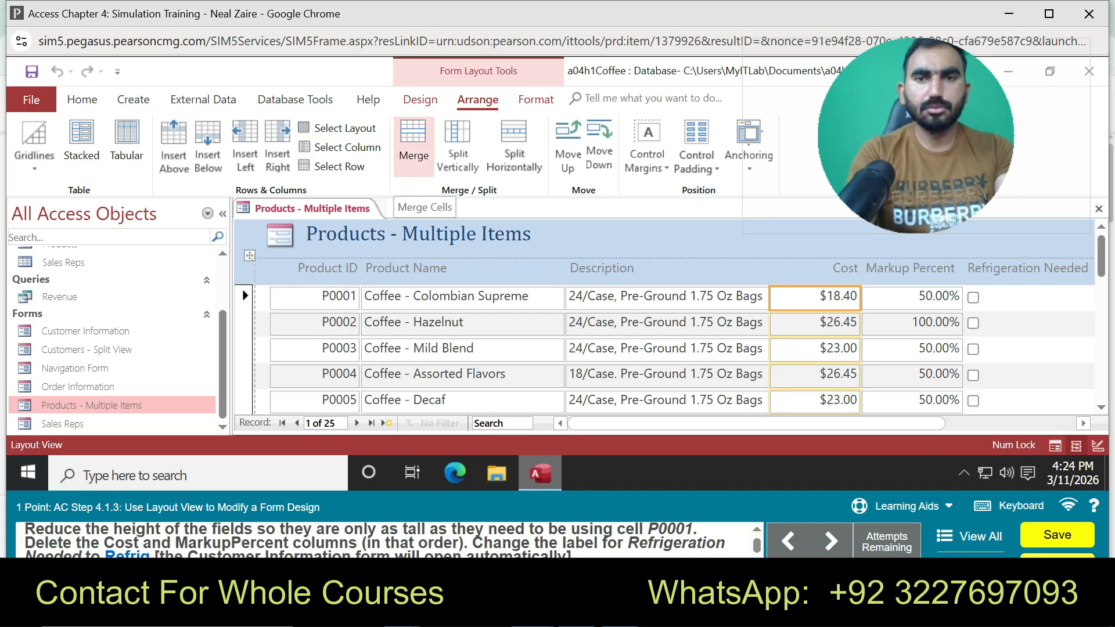
click(343, 147)
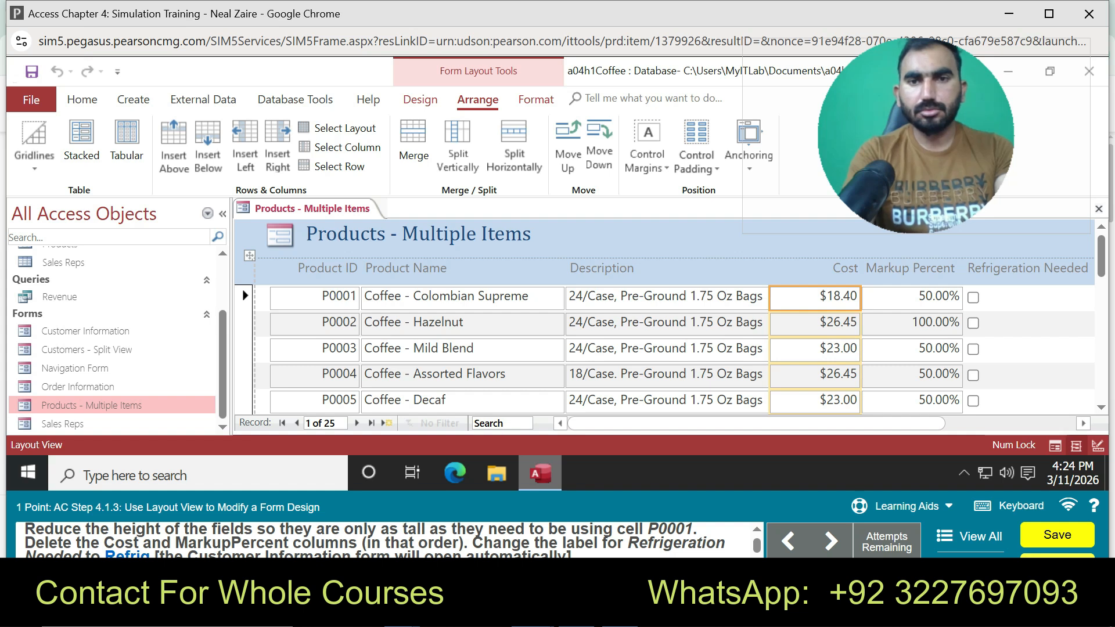
click(899, 506)
click(906, 474)
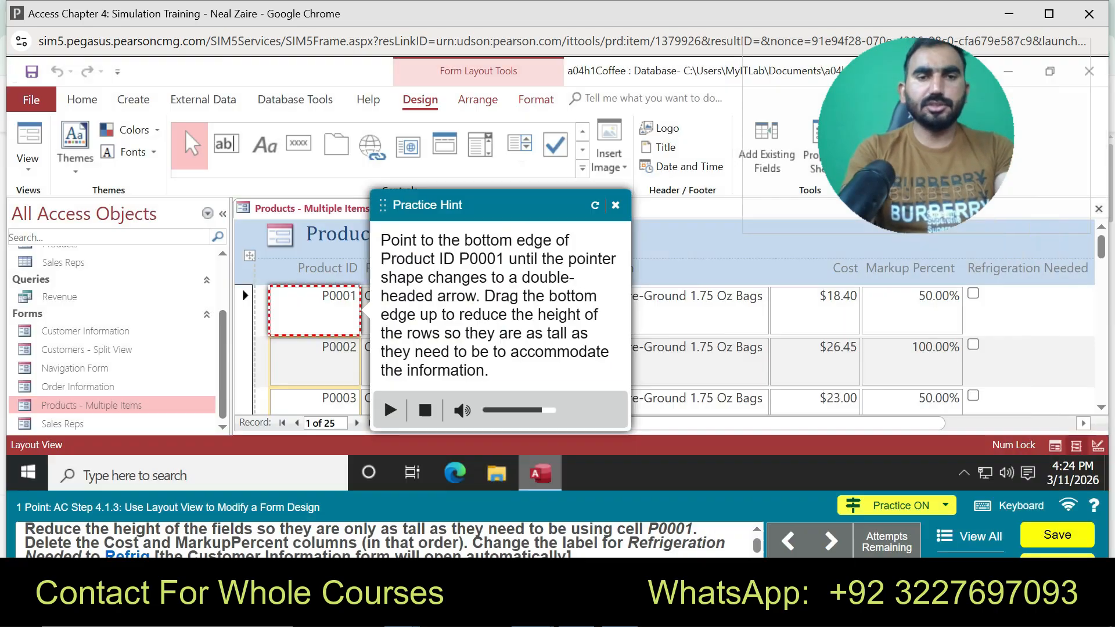
Following the hints, shorten the product rows and select the whole Cost column from the $18.40 cell
drag(314, 335, 315, 311)
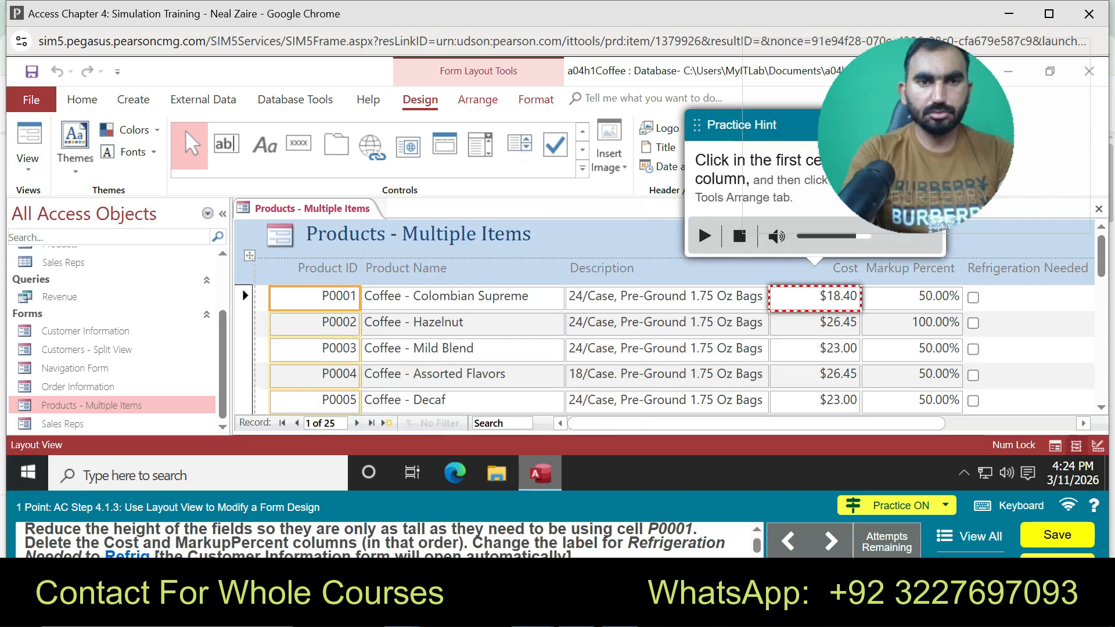
click(815, 297)
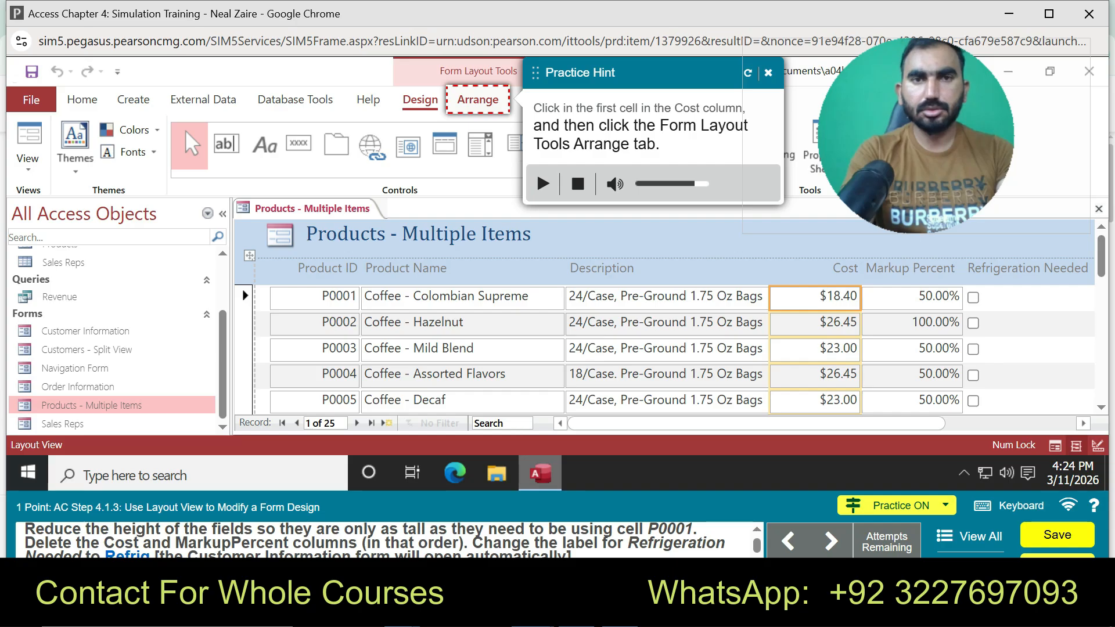
click(477, 100)
click(346, 148)
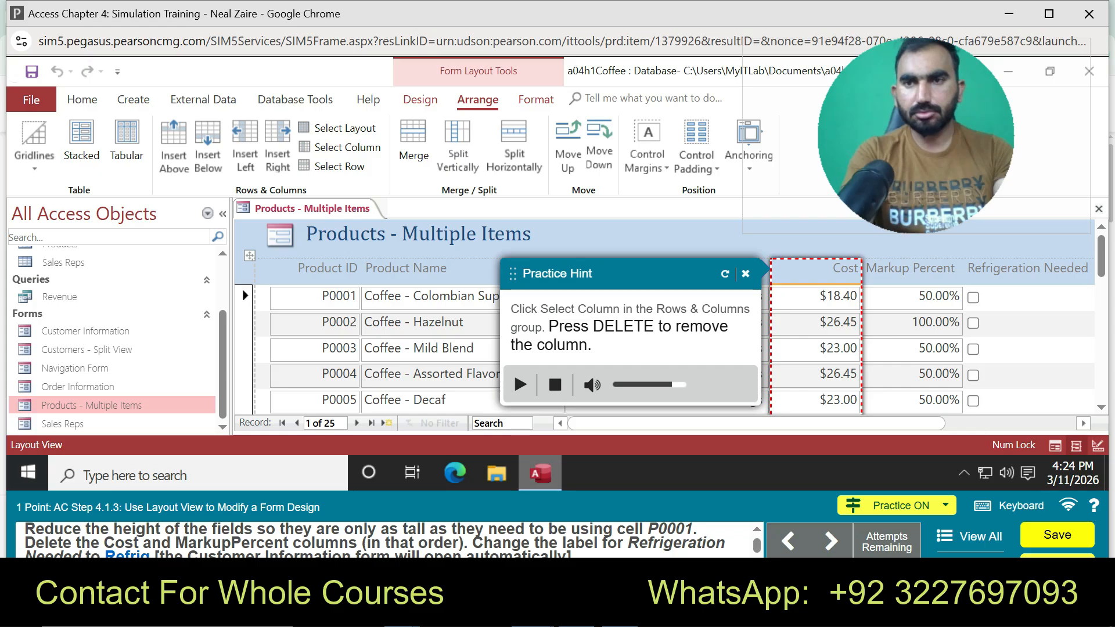
scroll(662, 317, down, 5)
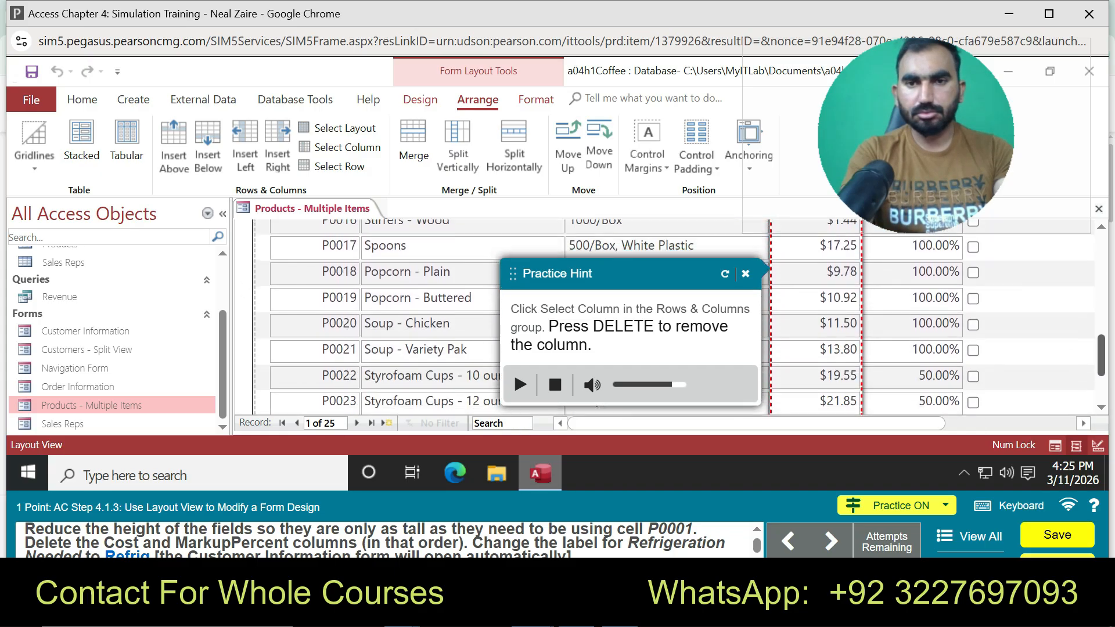
scroll(662, 316, up, 6)
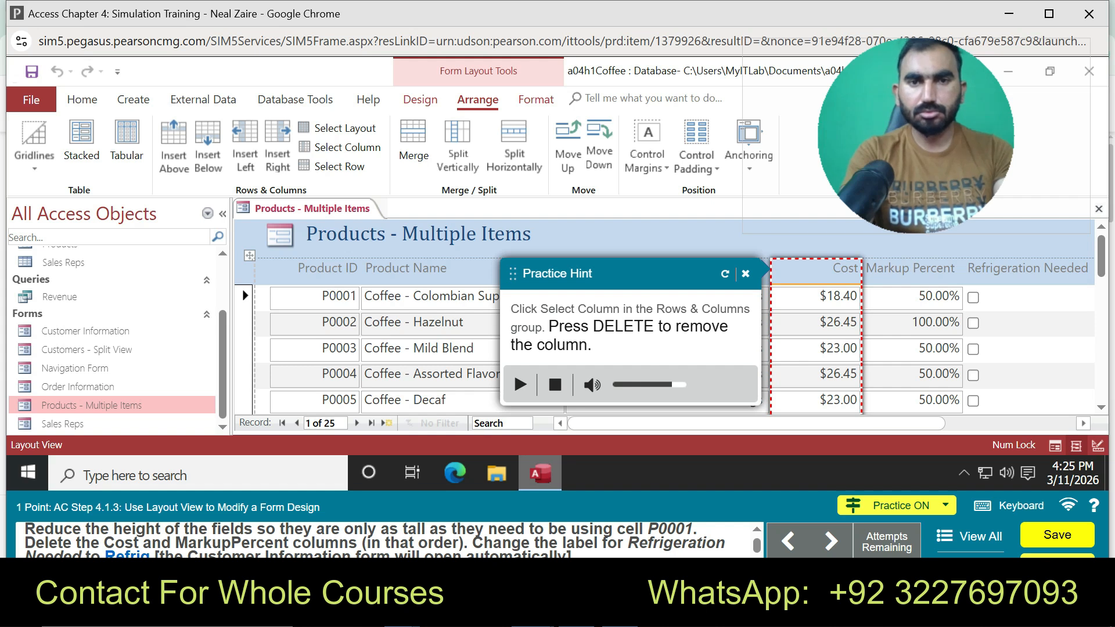
Try deleting the Cost column, then end the guided practice
right_click(792, 323)
key(Escape)
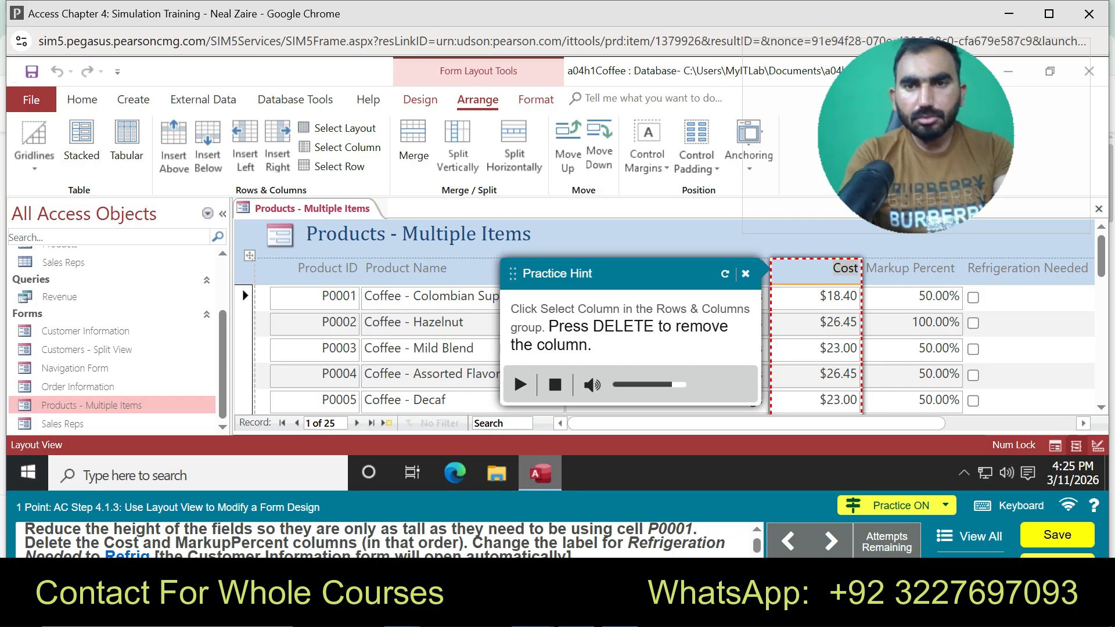
click(838, 296)
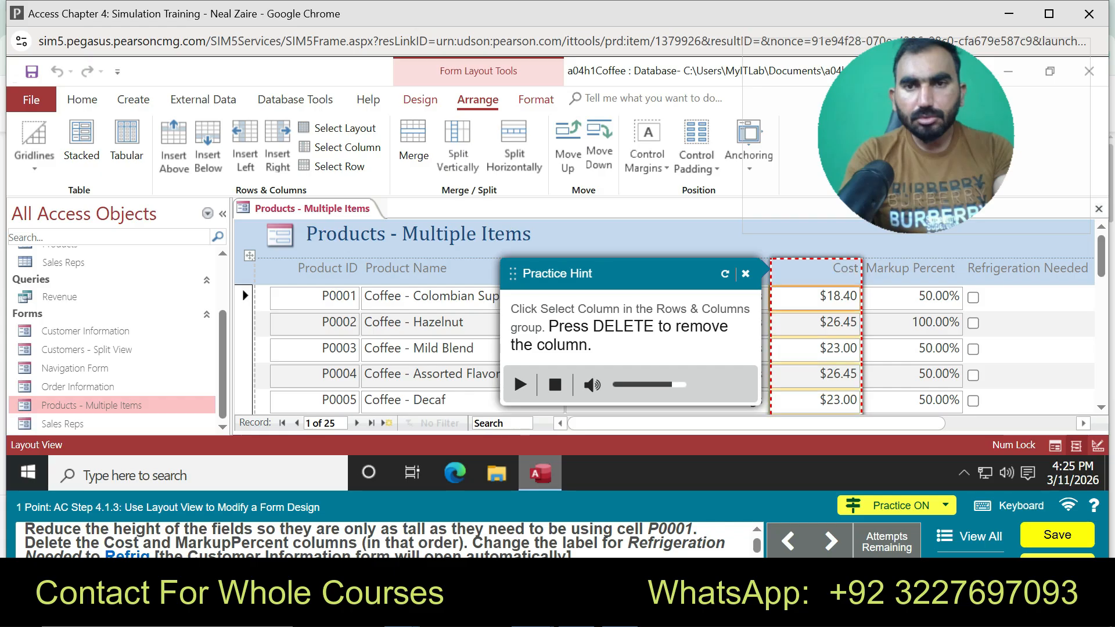
key(Delete)
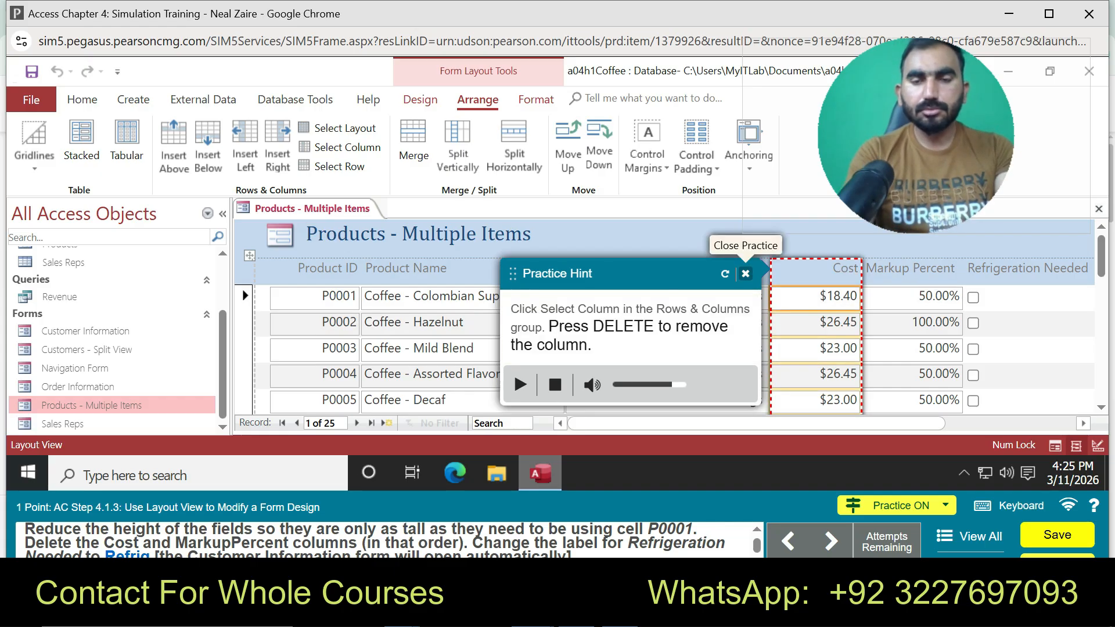
click(746, 273)
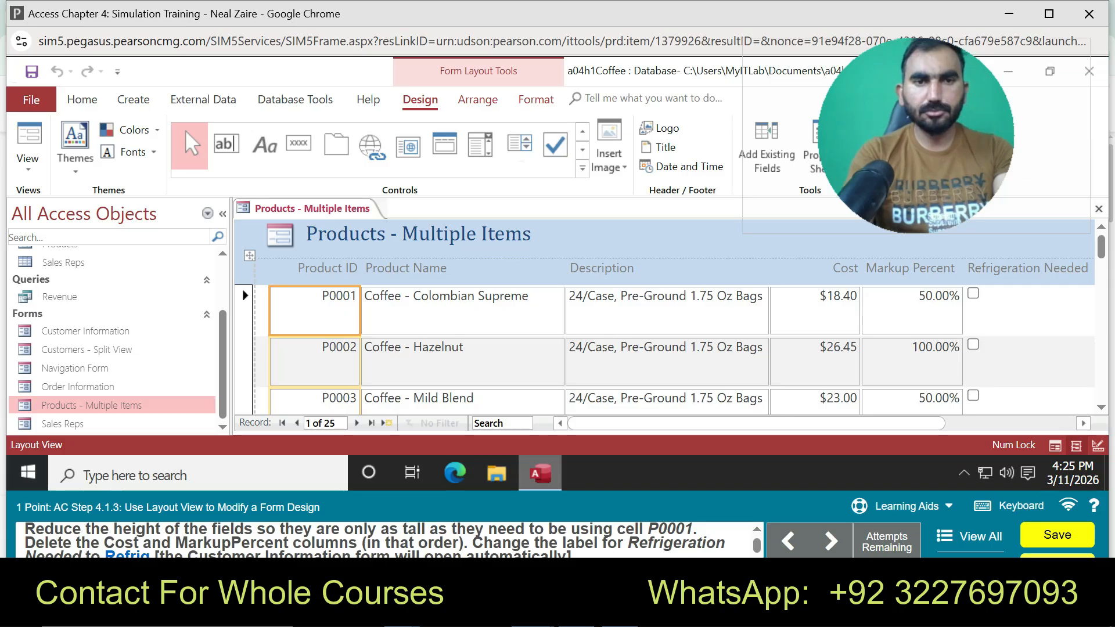
Shorten the product rows and delete the Cost column via Arrange > Select Column
drag(314, 335, 314, 311)
click(815, 298)
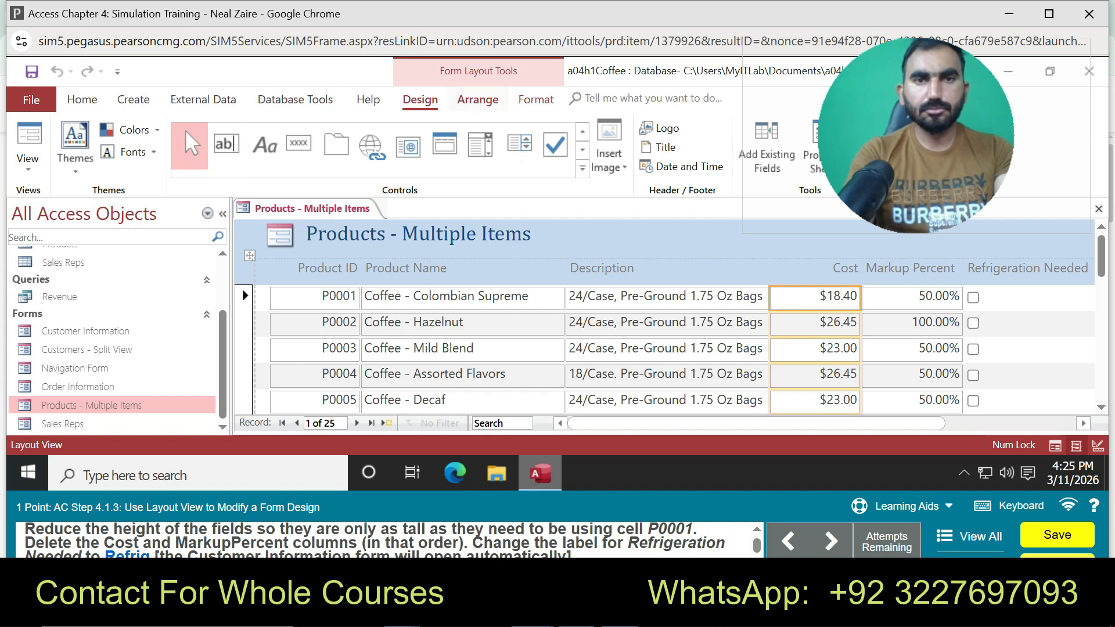
click(477, 99)
click(342, 147)
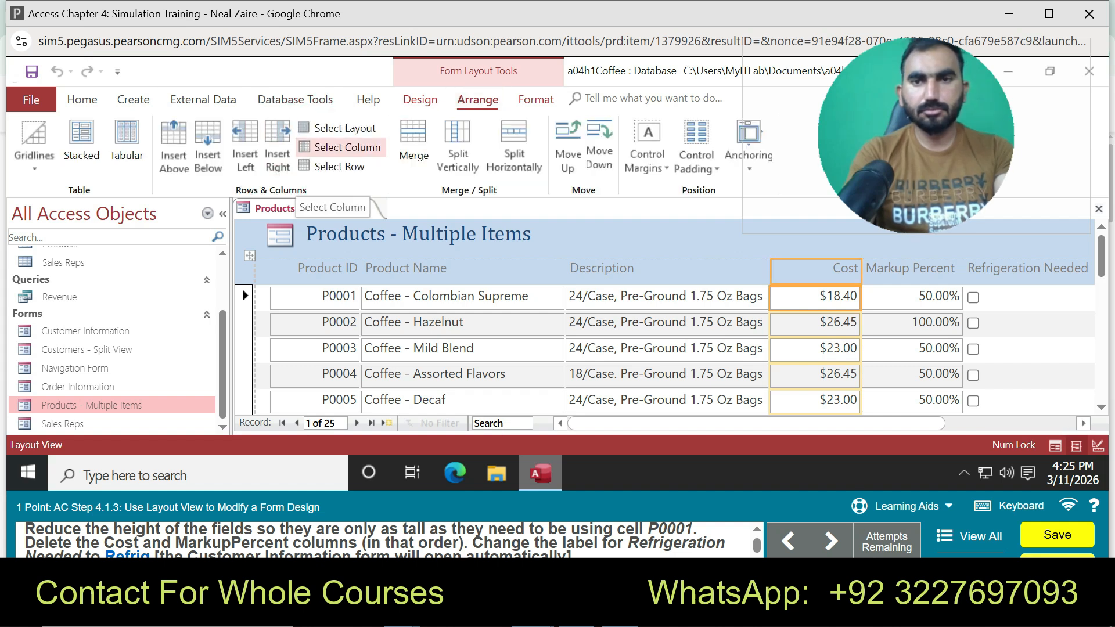
key(Delete)
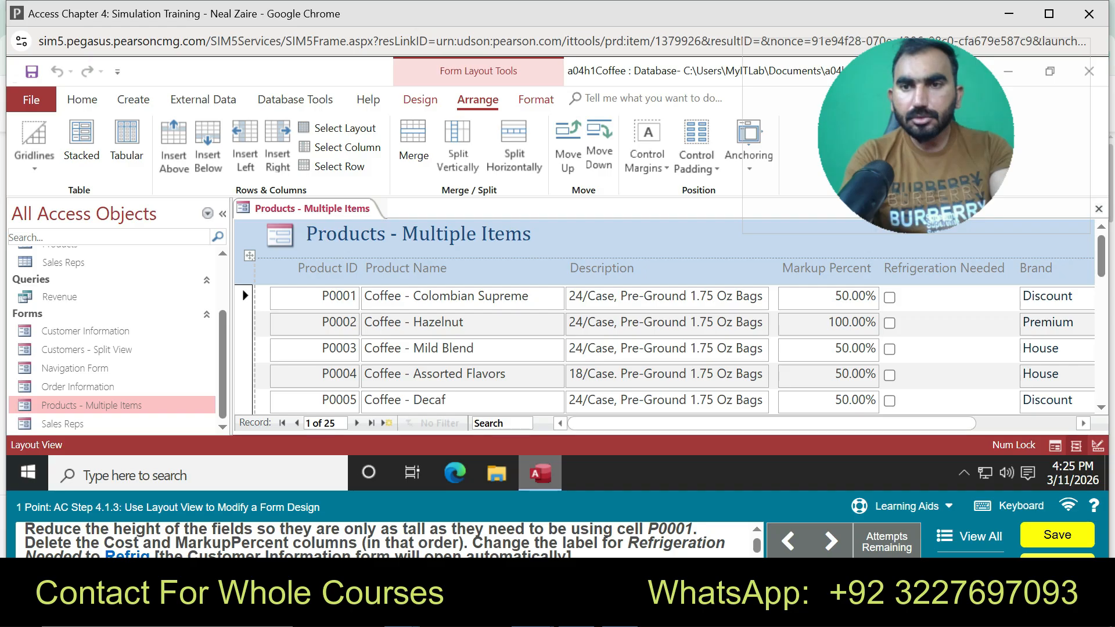
Select the Refrigeration Needed label and enter then cancel editing its text
click(943, 268)
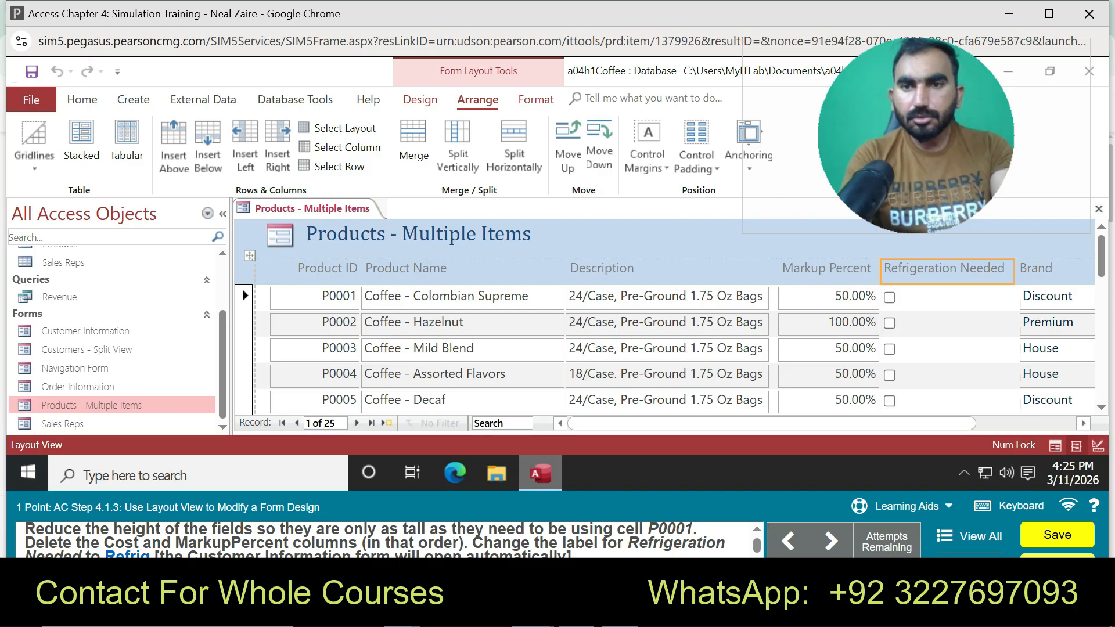
key(F2)
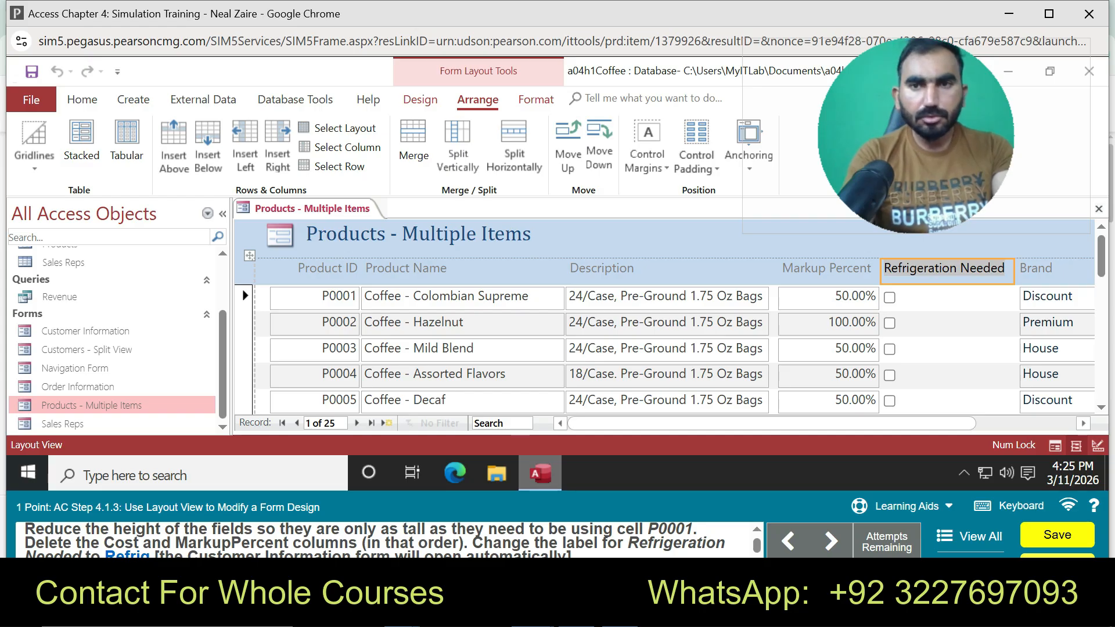
key(Escape)
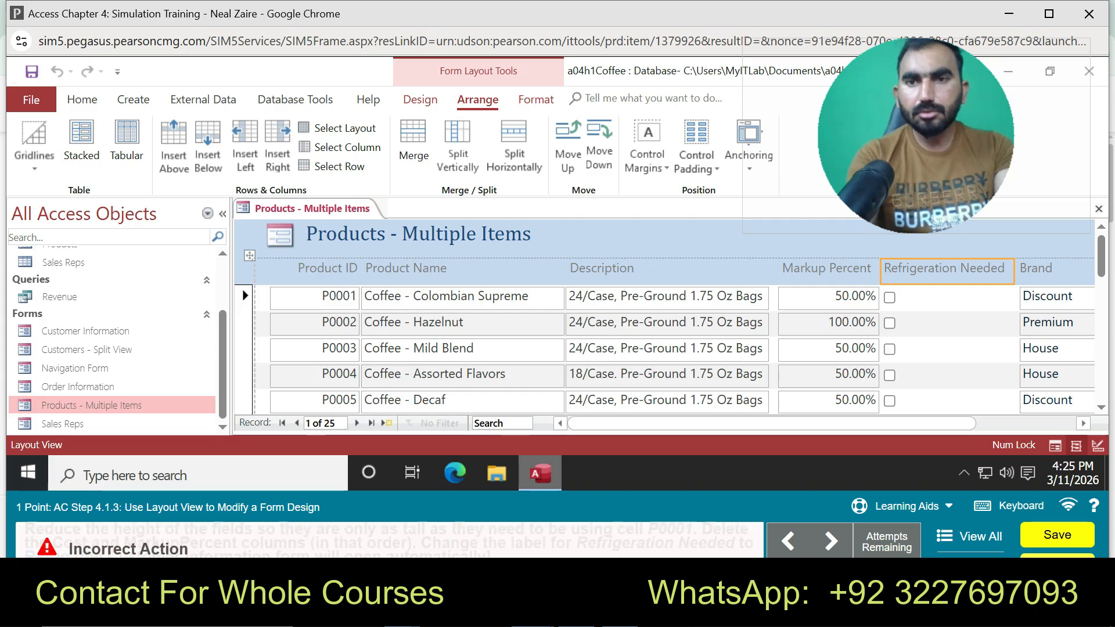
Select 'Refrigeration' in the label, then restart guided practice for this step
double_click(919, 268)
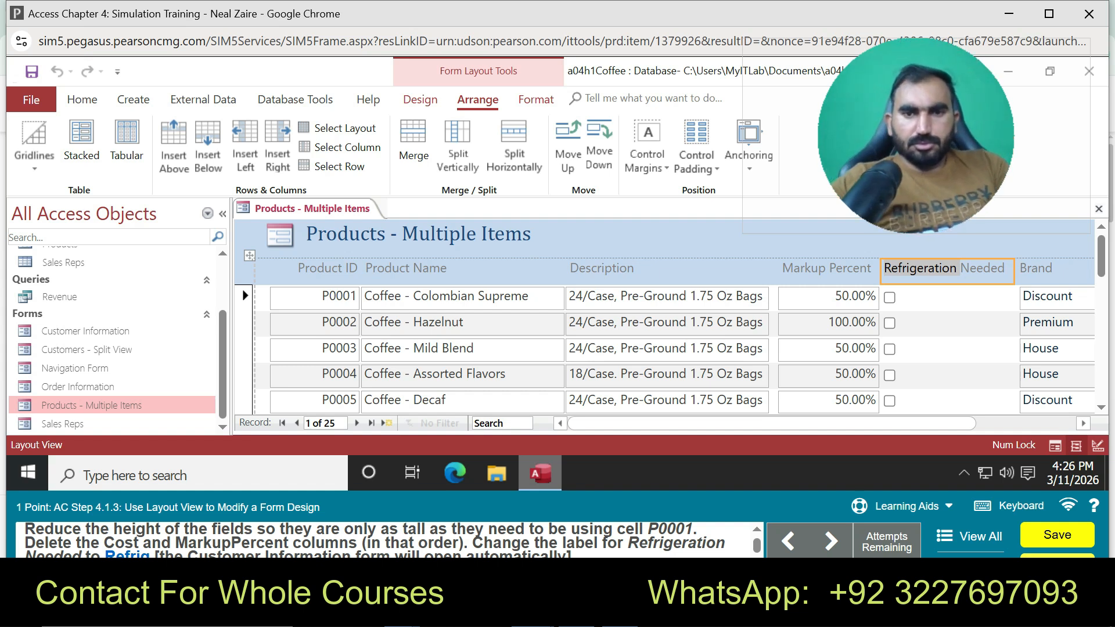
click(906, 506)
click(900, 473)
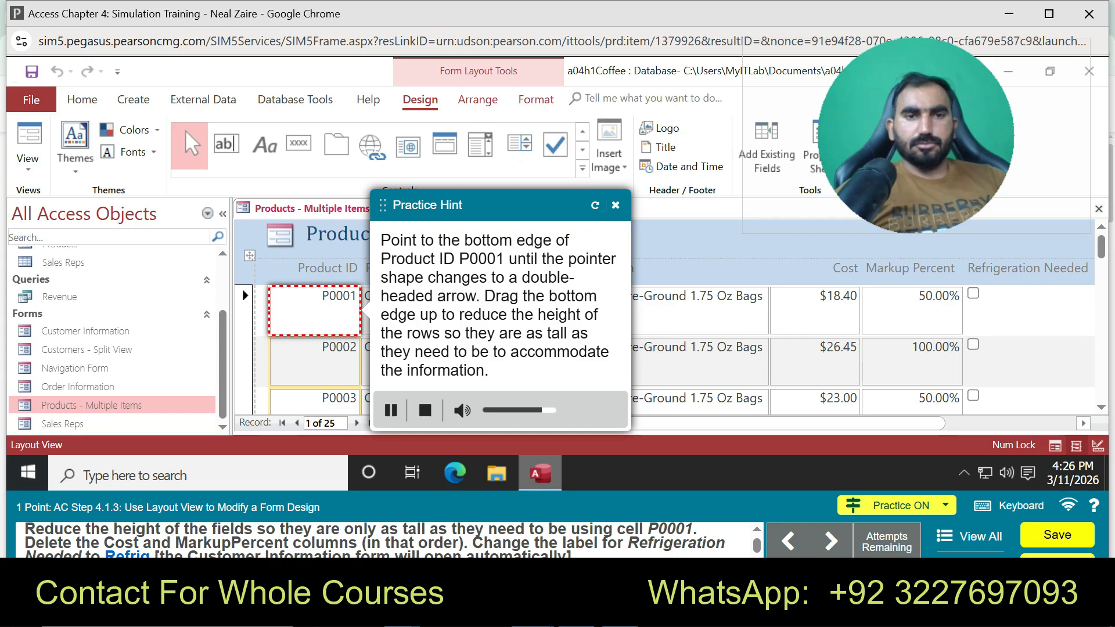
Shorten the rows, select the Cost column from the $18.40 cell, and delete it
drag(315, 335, 315, 310)
click(815, 297)
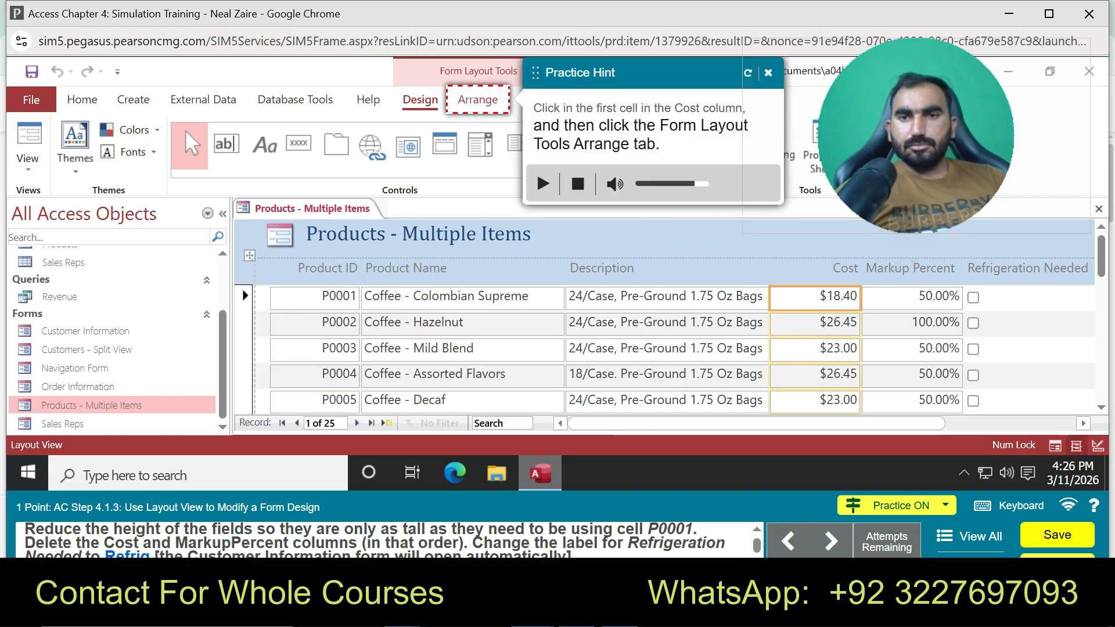
click(477, 99)
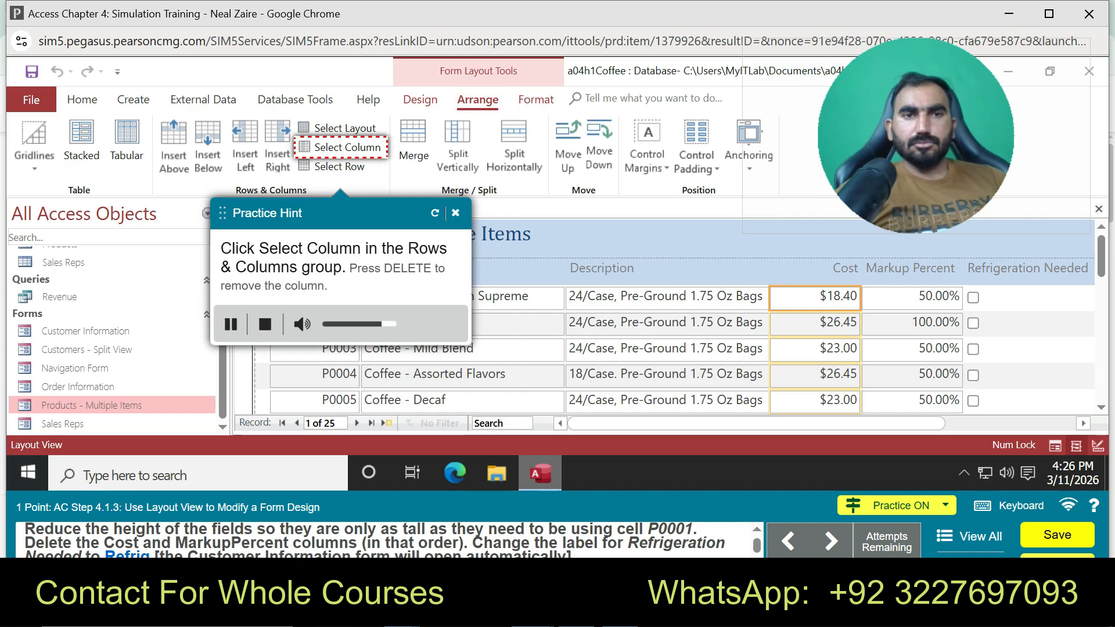
click(343, 147)
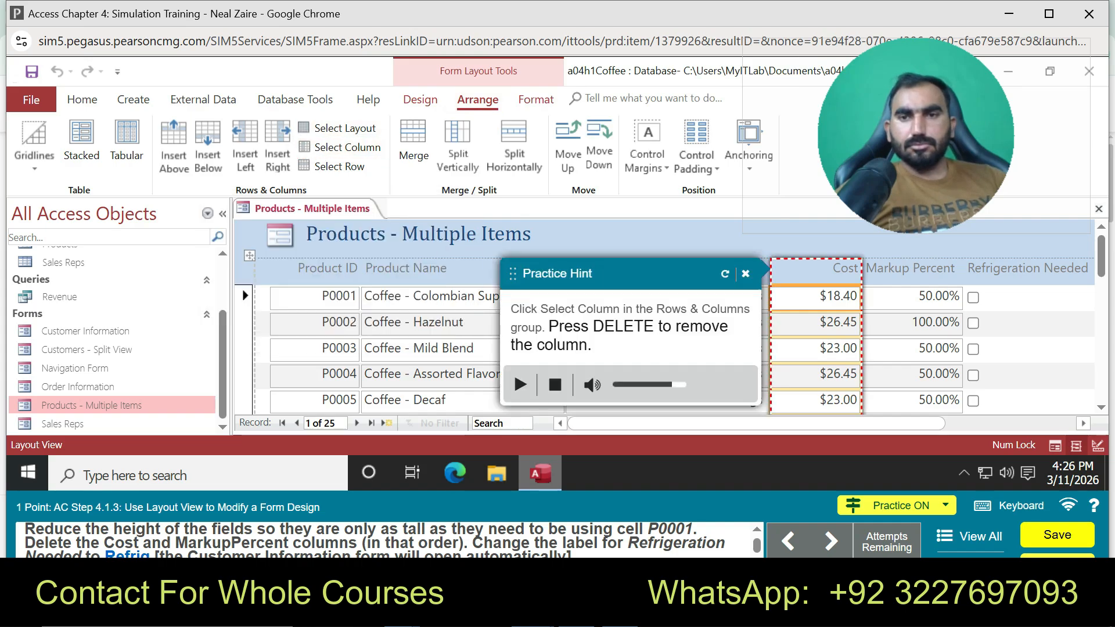
key(BackSpace)
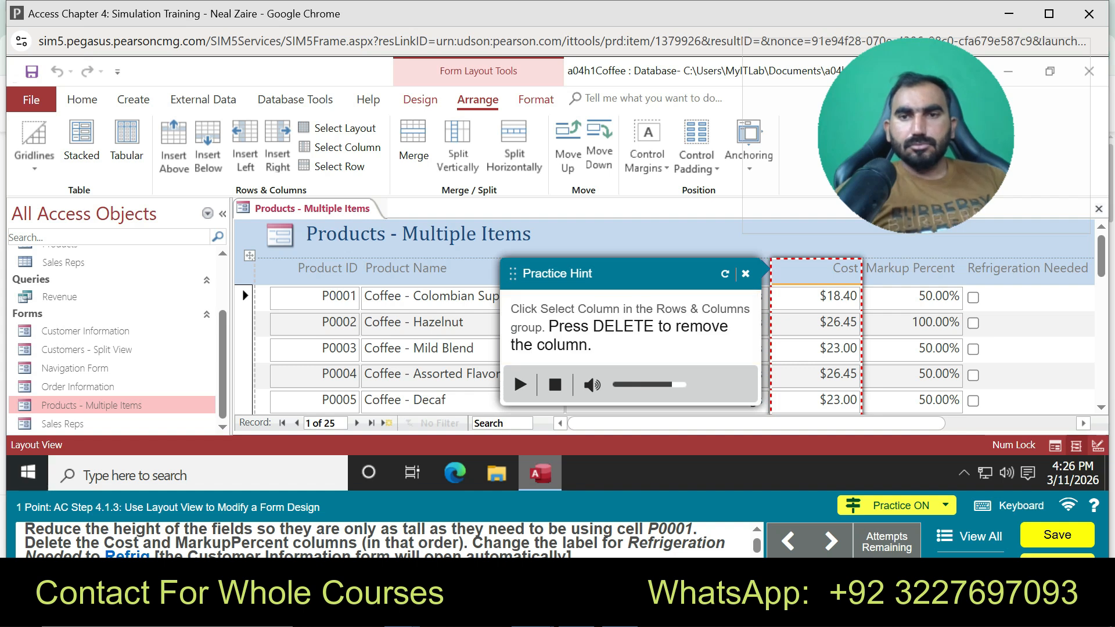
Reselect the whole Cost column several times, then close the practice guidance
click(343, 148)
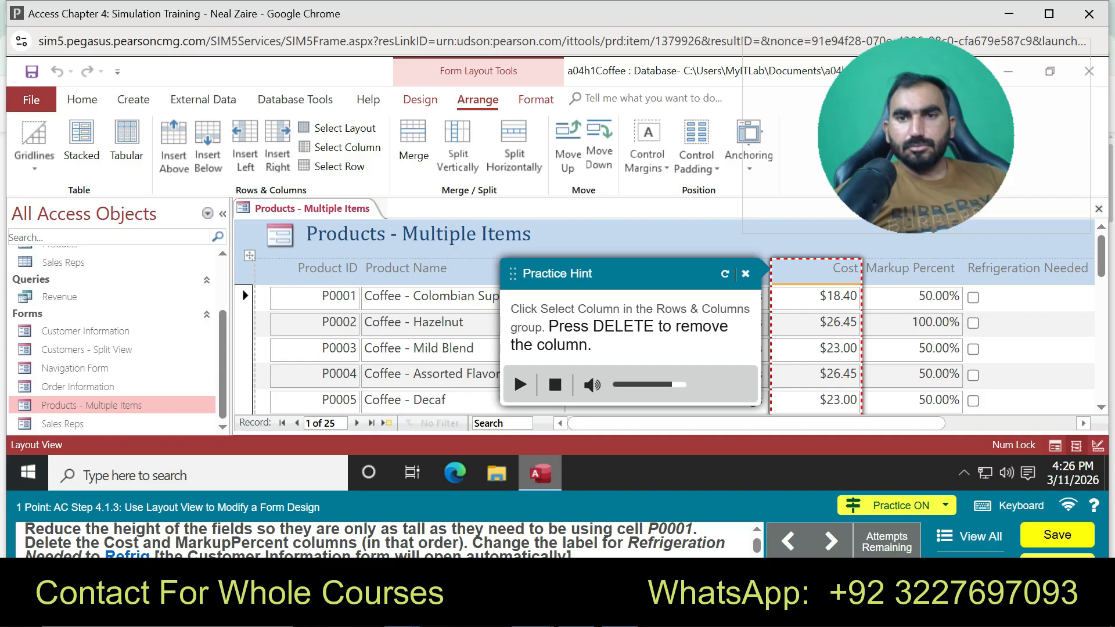
drag(830, 269, 827, 296)
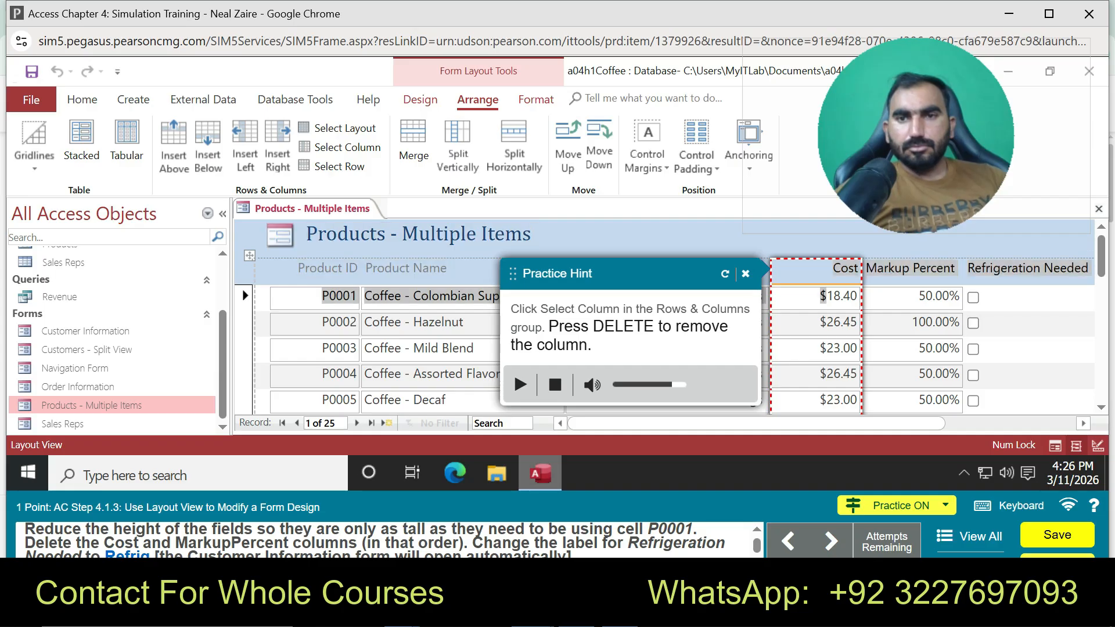
click(826, 296)
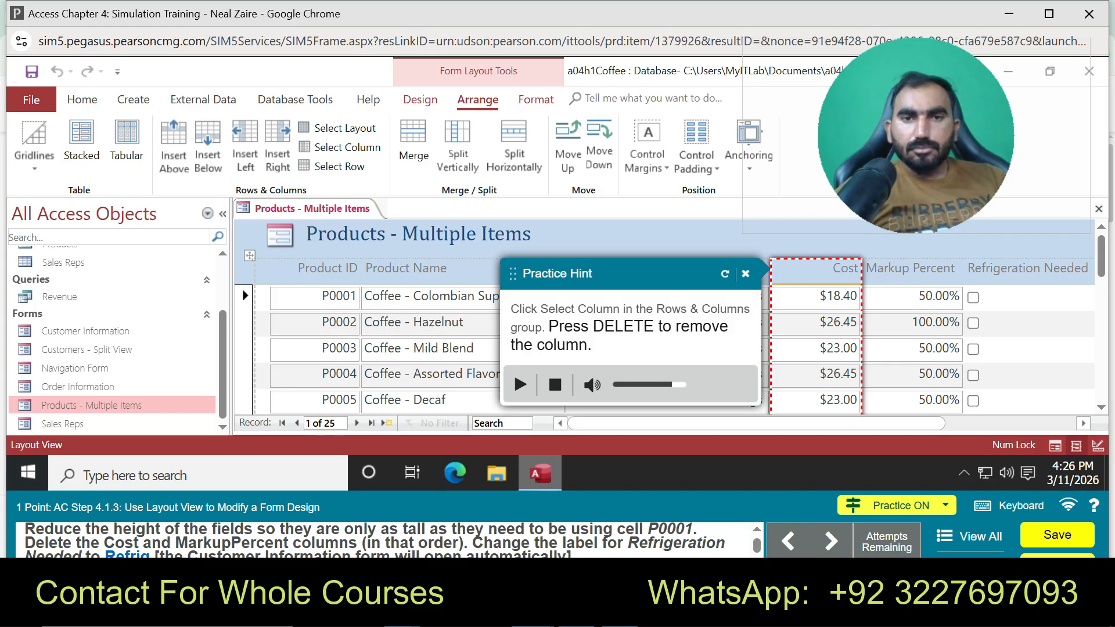
click(342, 147)
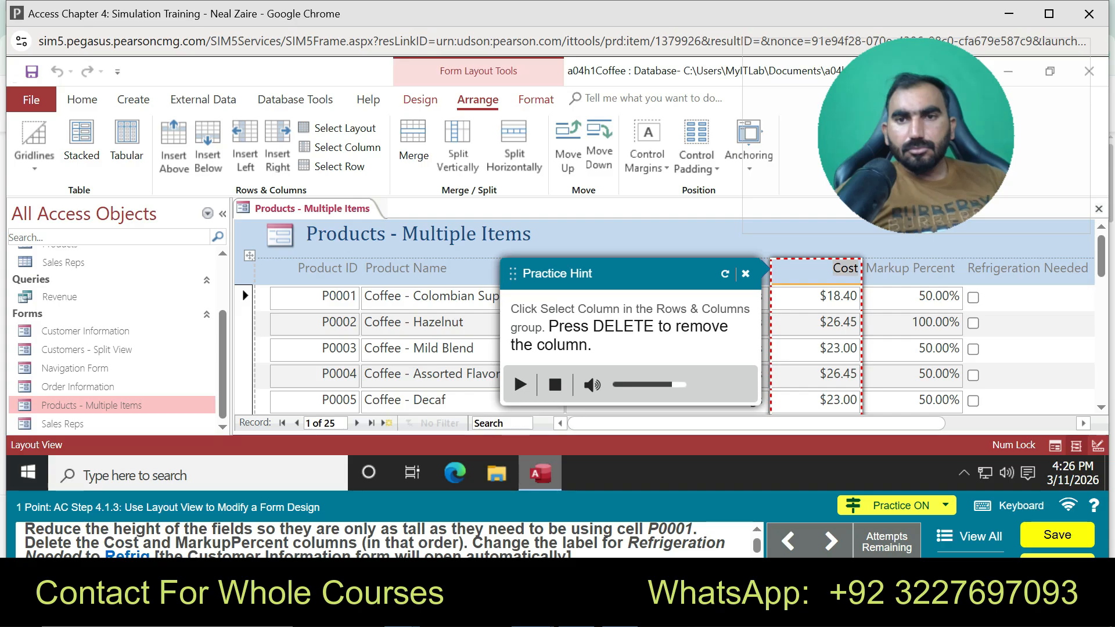
click(343, 147)
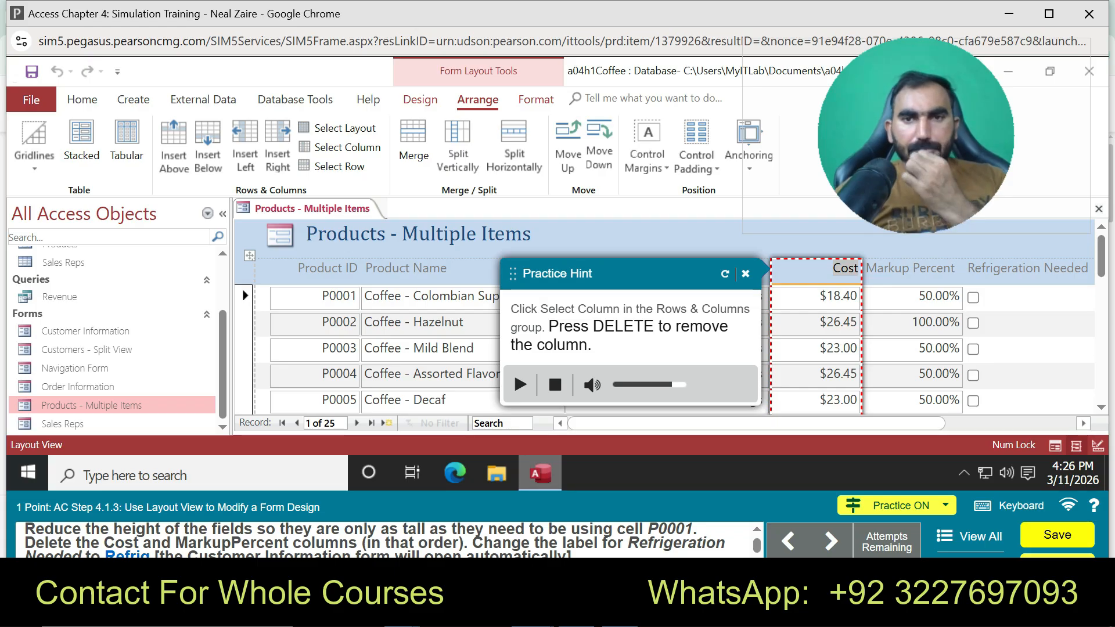
click(745, 273)
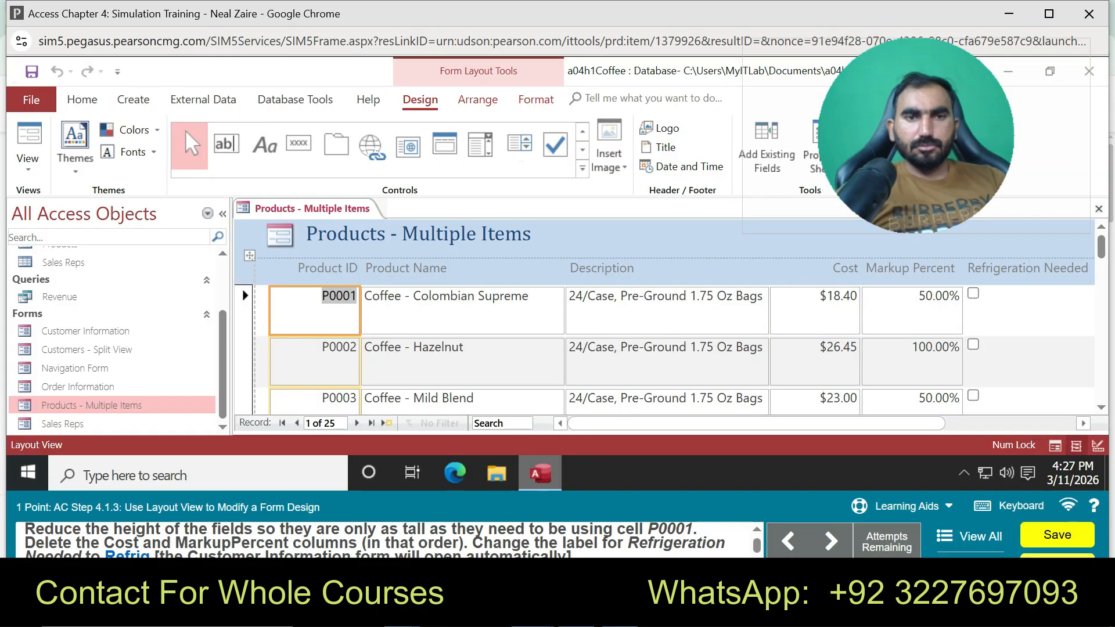
Shorten the Products - Multiple Items rows to fit P0001, then select and delete the Cost column
drag(315, 335, 314, 311)
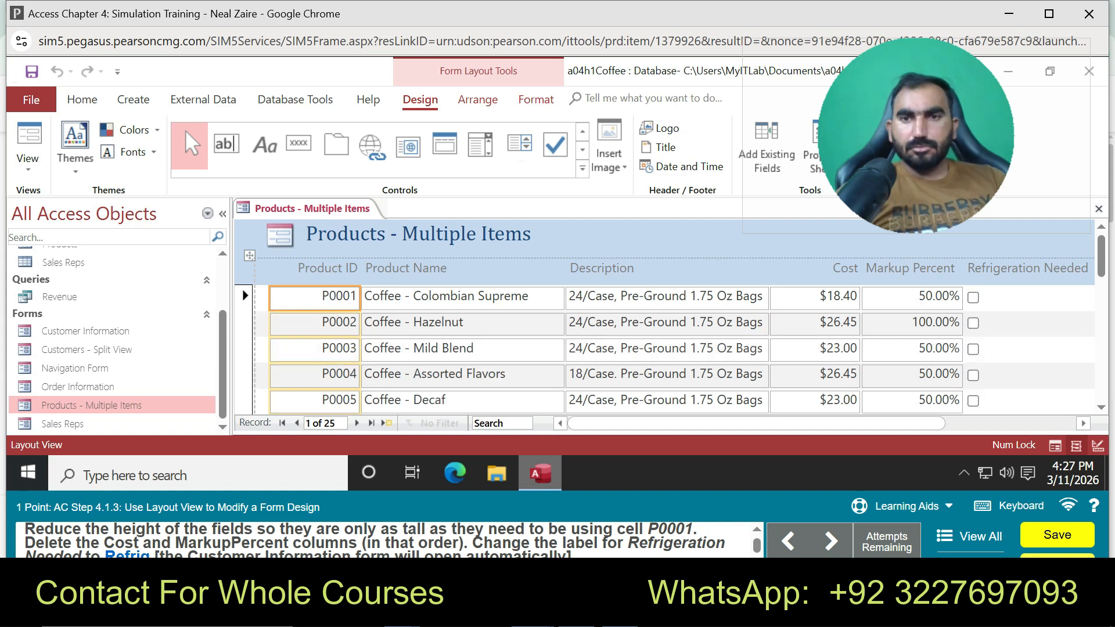
click(815, 298)
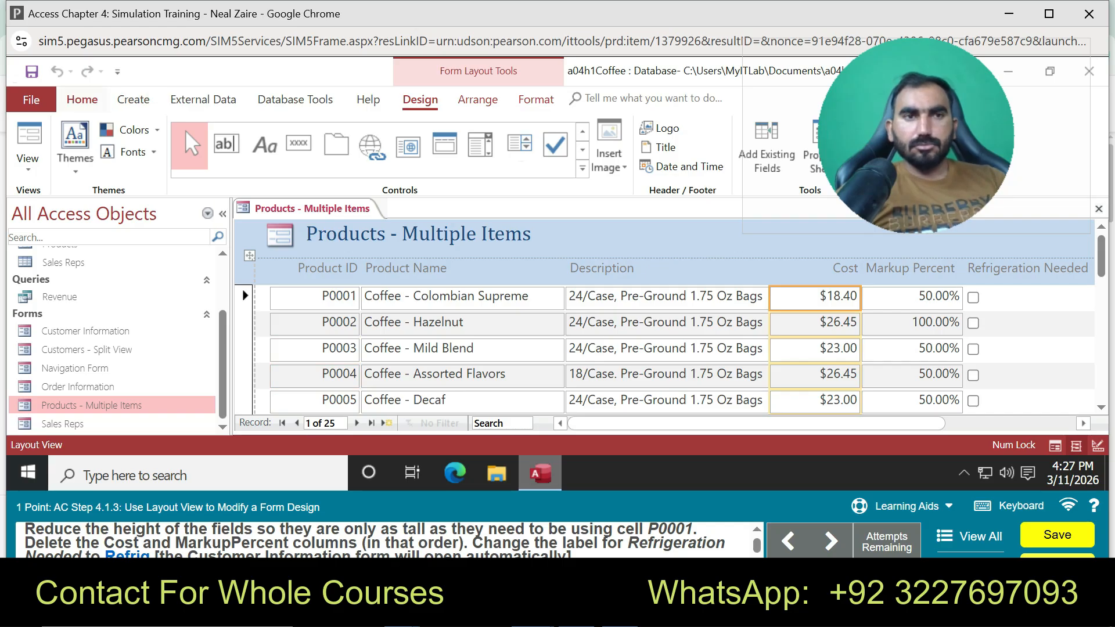
click(82, 100)
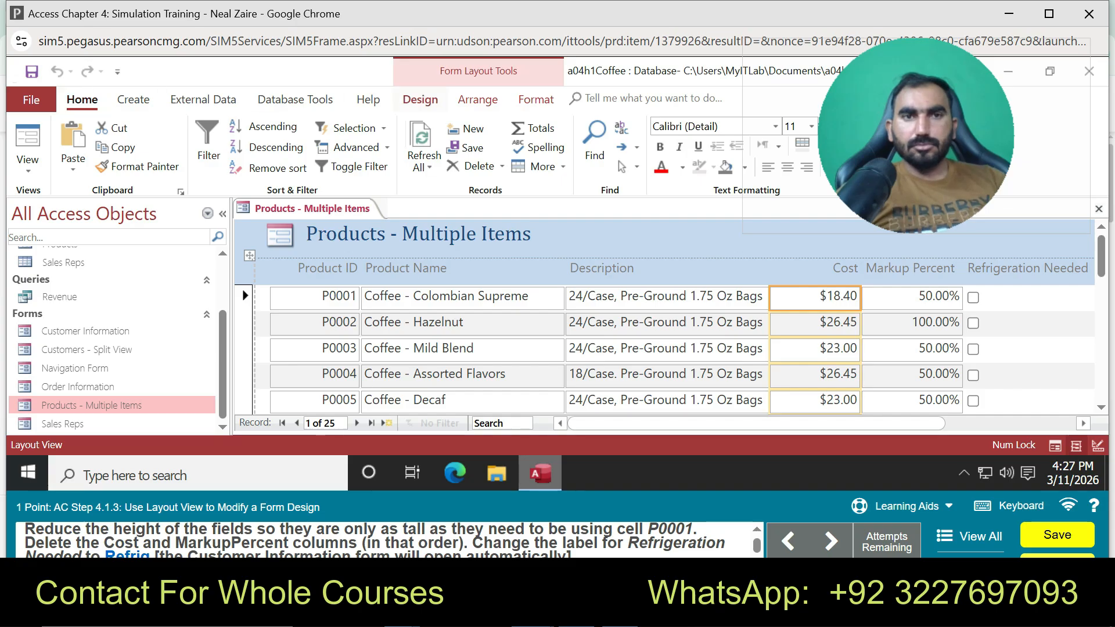
click(477, 99)
click(343, 146)
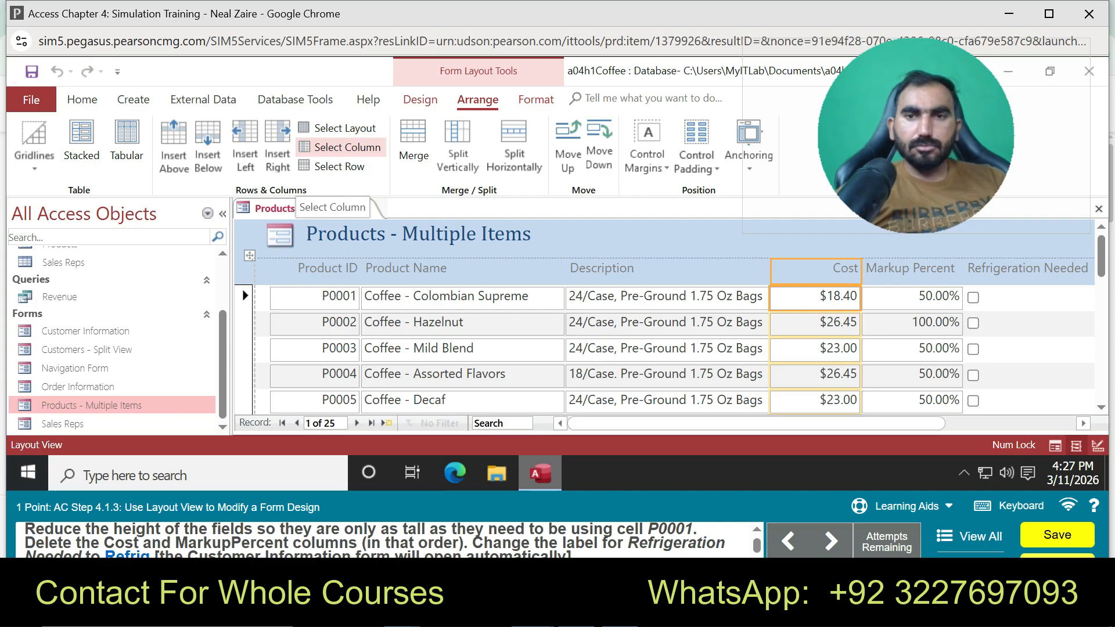
key(Delete)
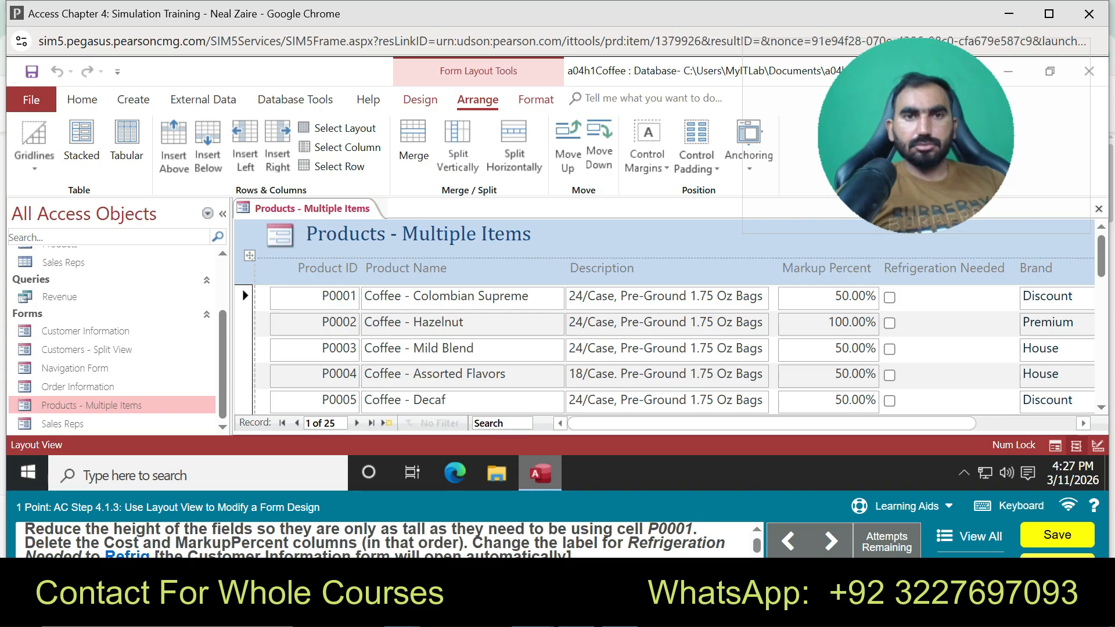
Try selecting and editing the Refrigeration Needed label text
click(945, 268)
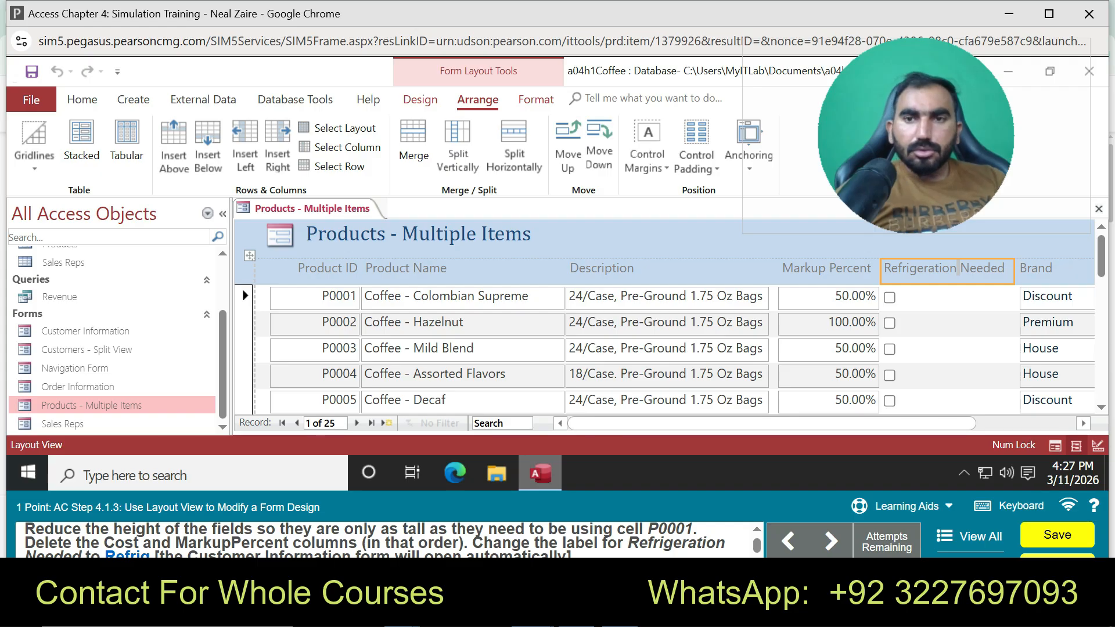
click(958, 268)
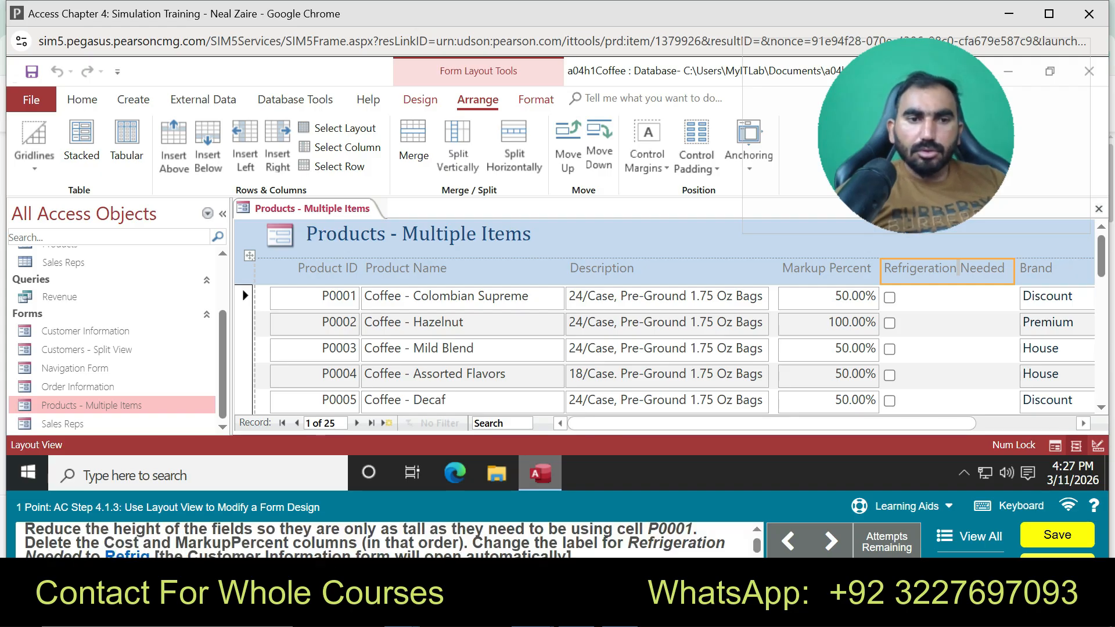
double_click(958, 268)
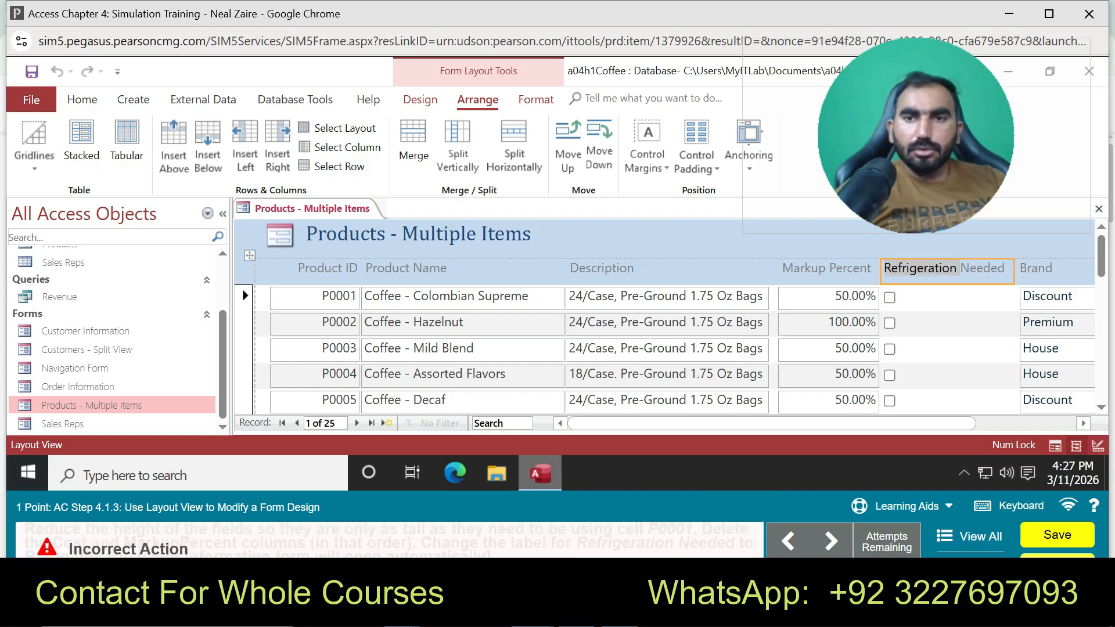
right_click(931, 270)
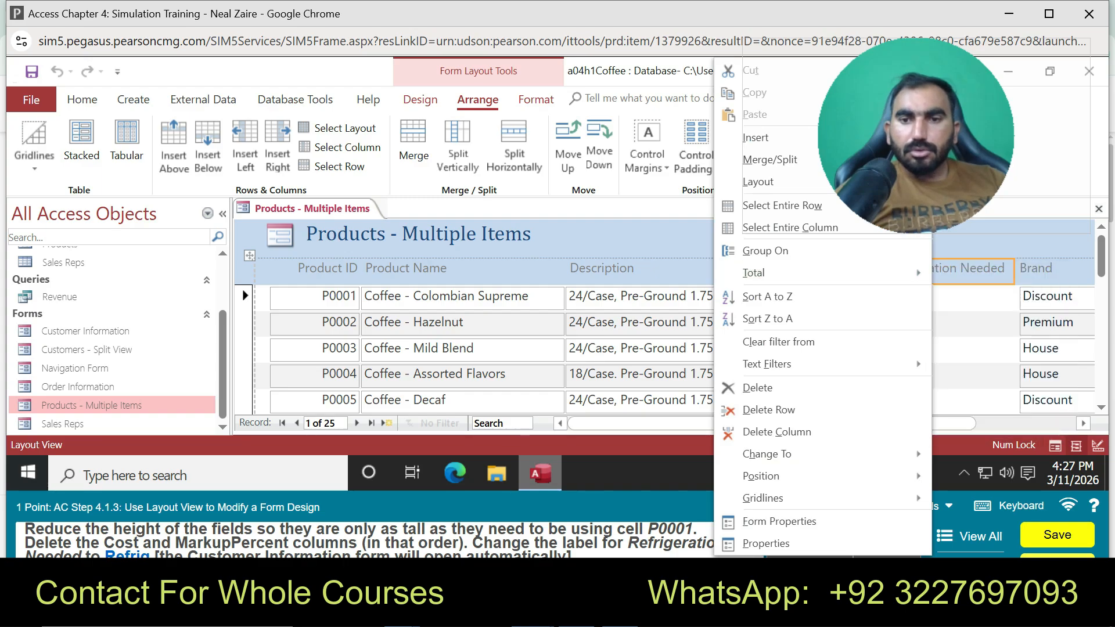
Dismiss the label menu and play the Watch Video tutorial from Learning Aids
click(981, 242)
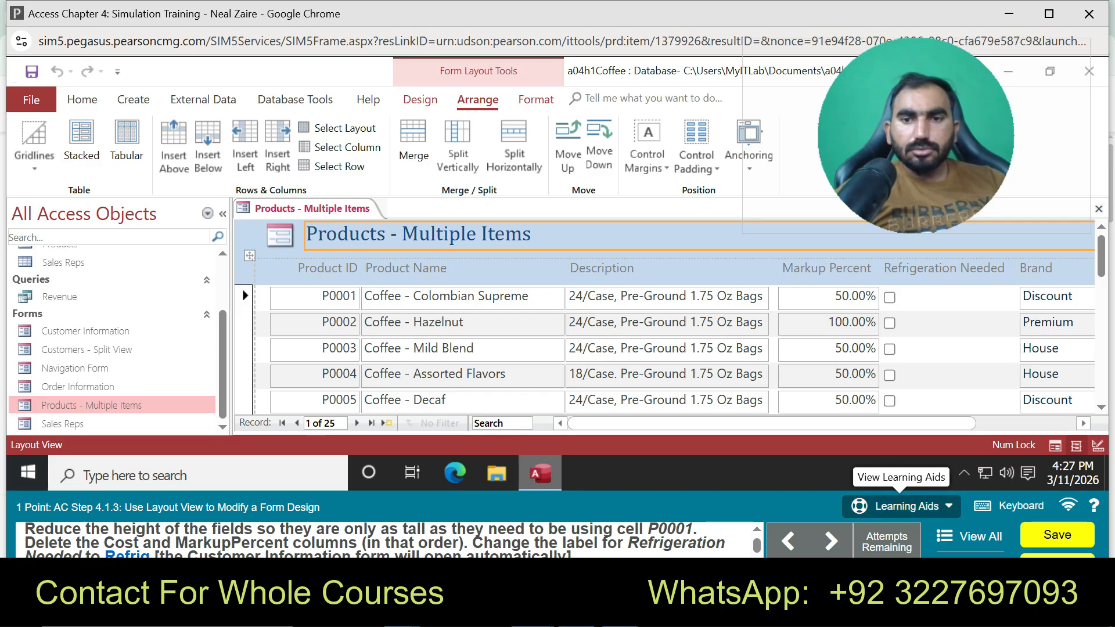
click(900, 506)
click(898, 436)
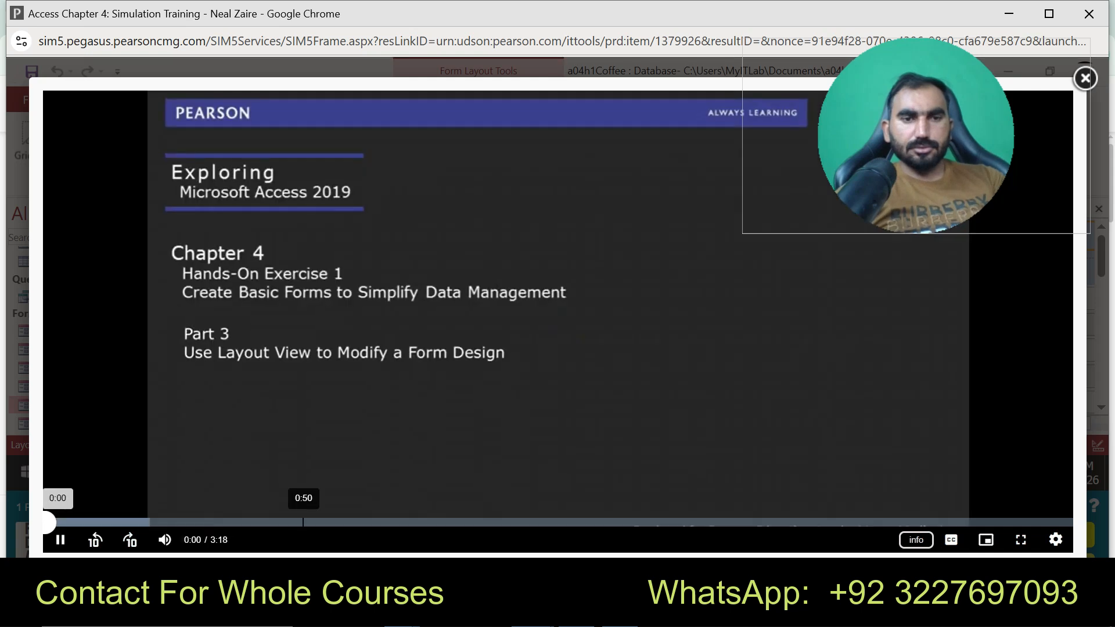
Skip ahead to the label-renaming part of the tutorial, then close the video
click(305, 522)
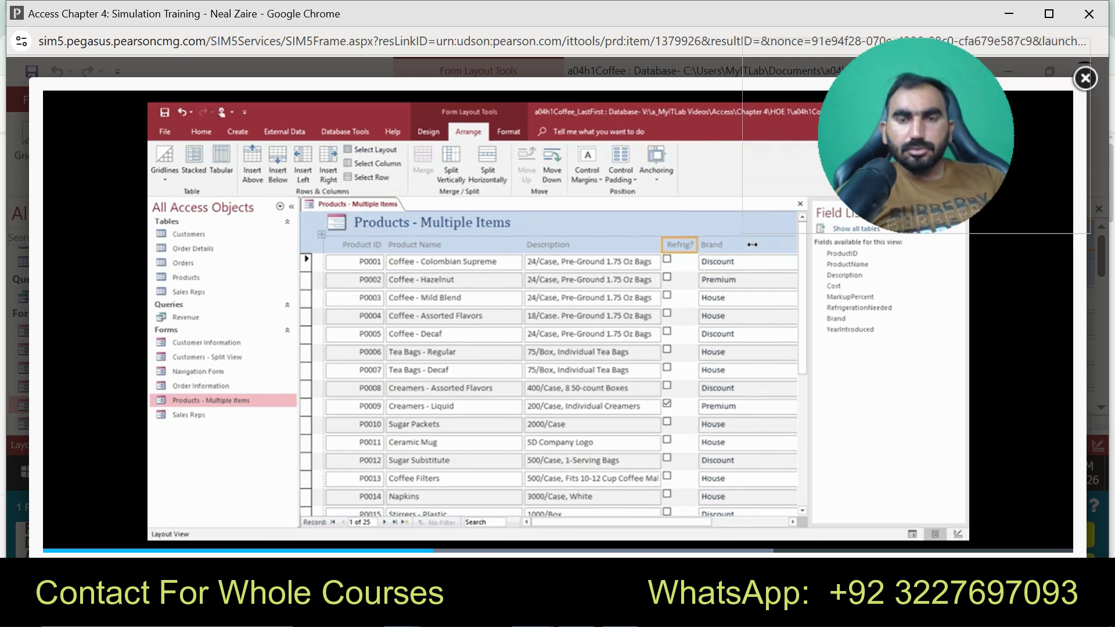
drag(916, 135, 879, 126)
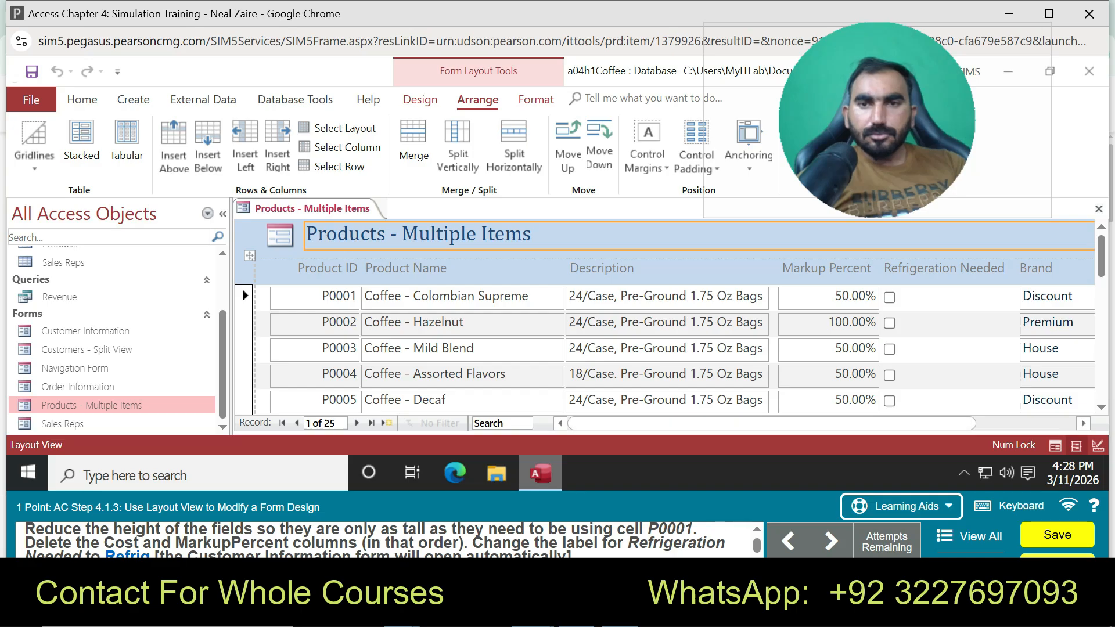
Try selecting and clearing the Refrigeration Needed label text, then advance to step 4.1.4
double_click(923, 269)
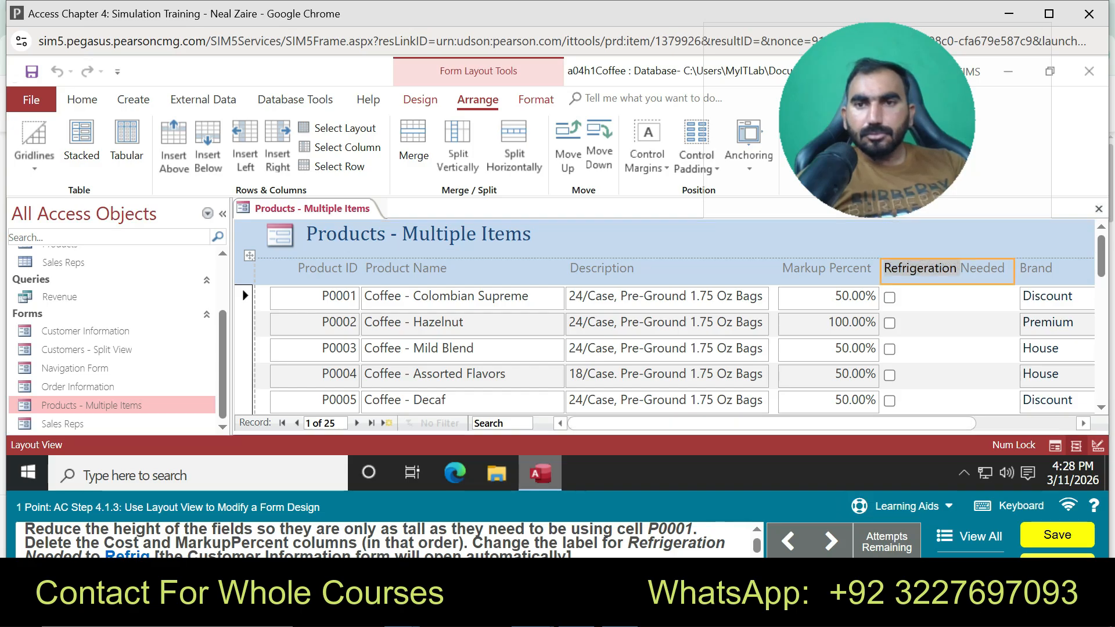
key(ctrl+a)
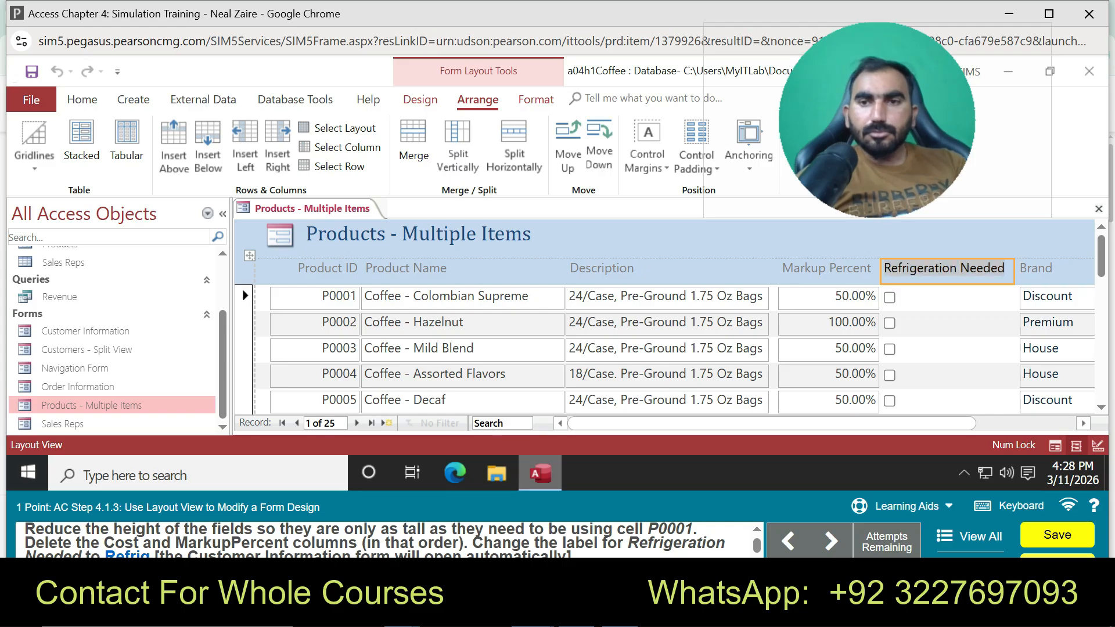
key(BackSpace)
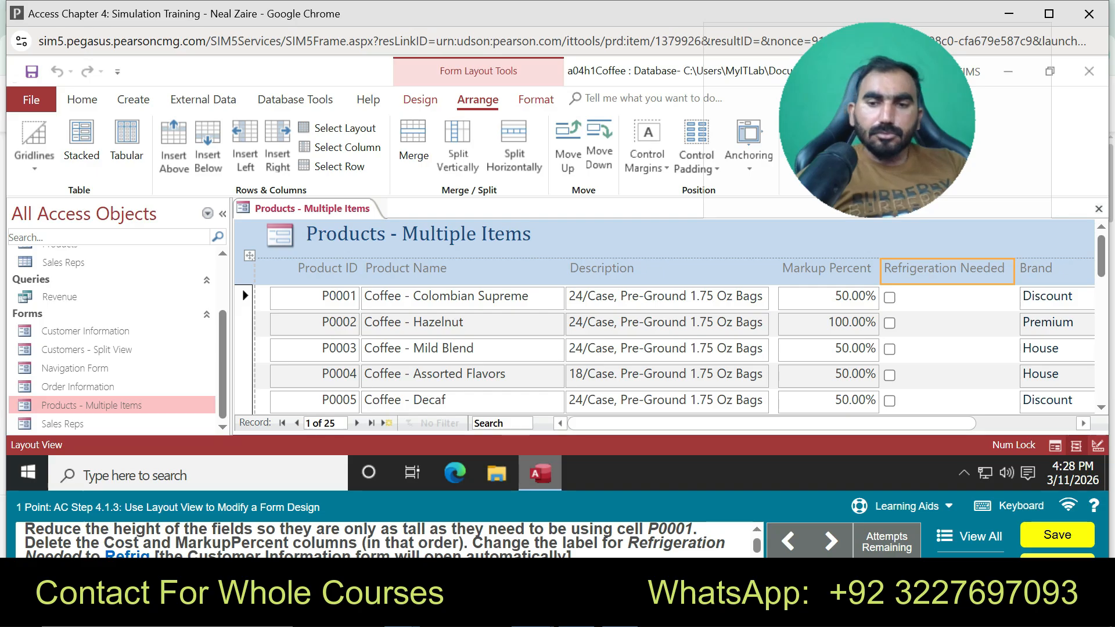
double_click(982, 267)
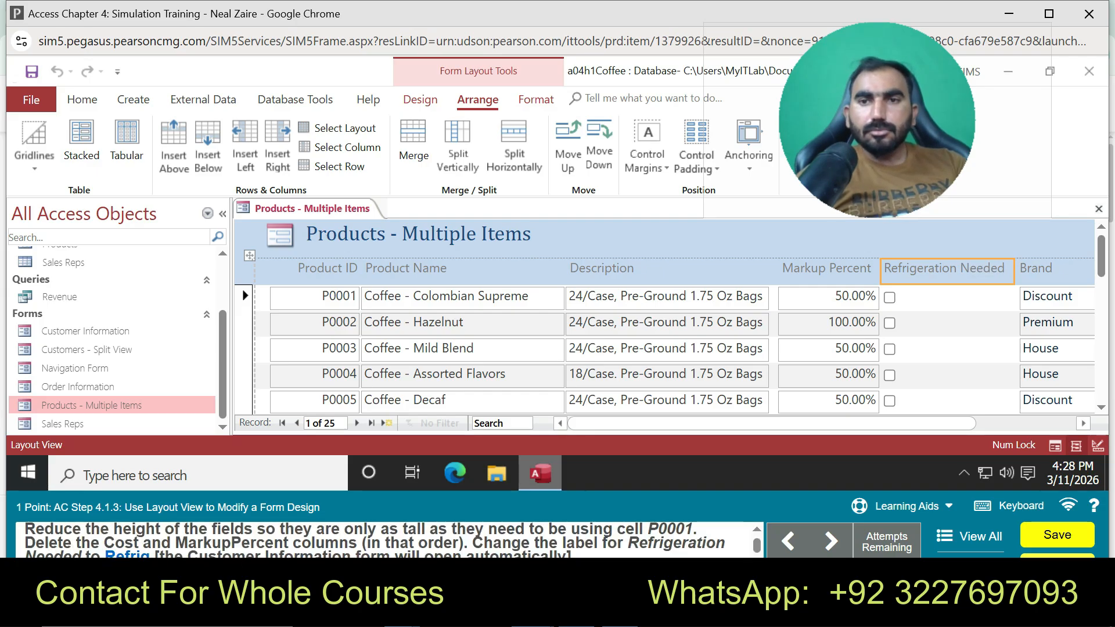
click(828, 349)
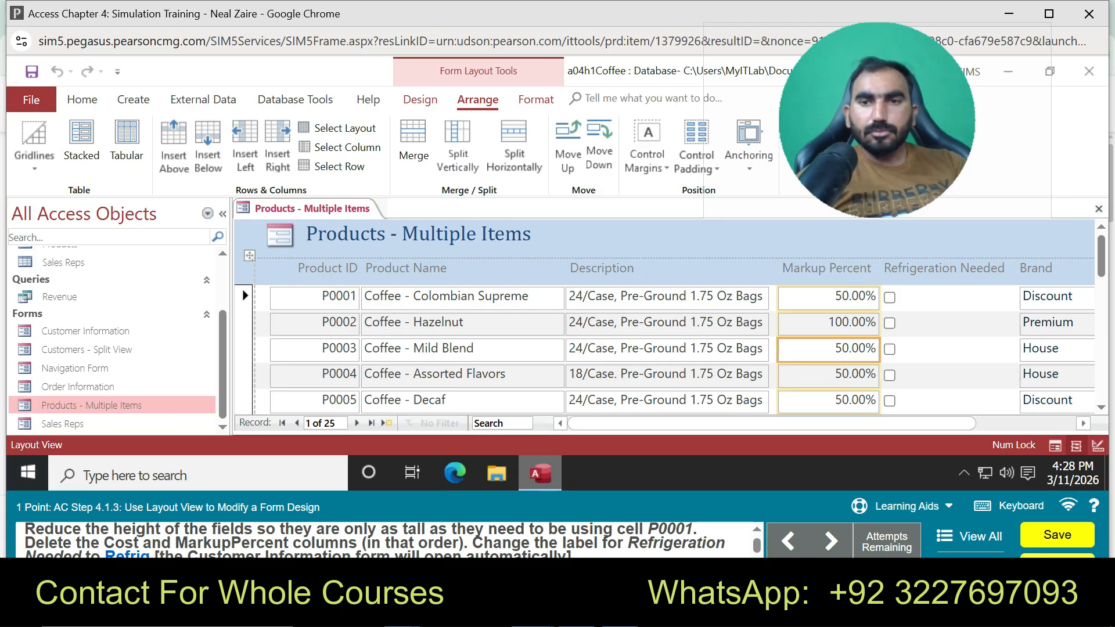
click(946, 268)
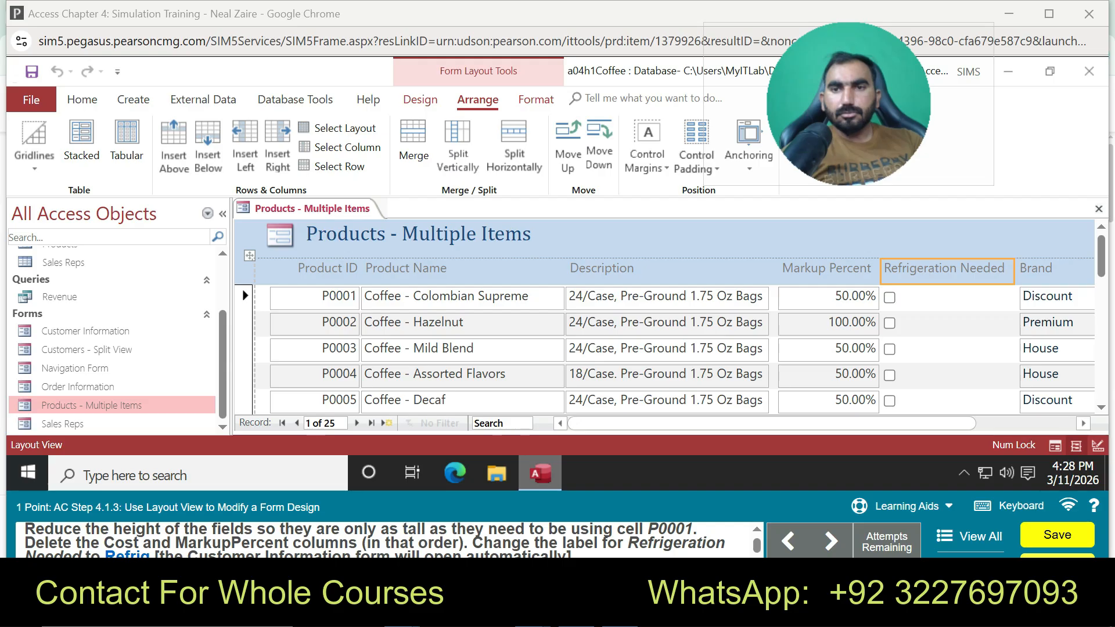
double_click(919, 267)
drag(975, 267, 994, 268)
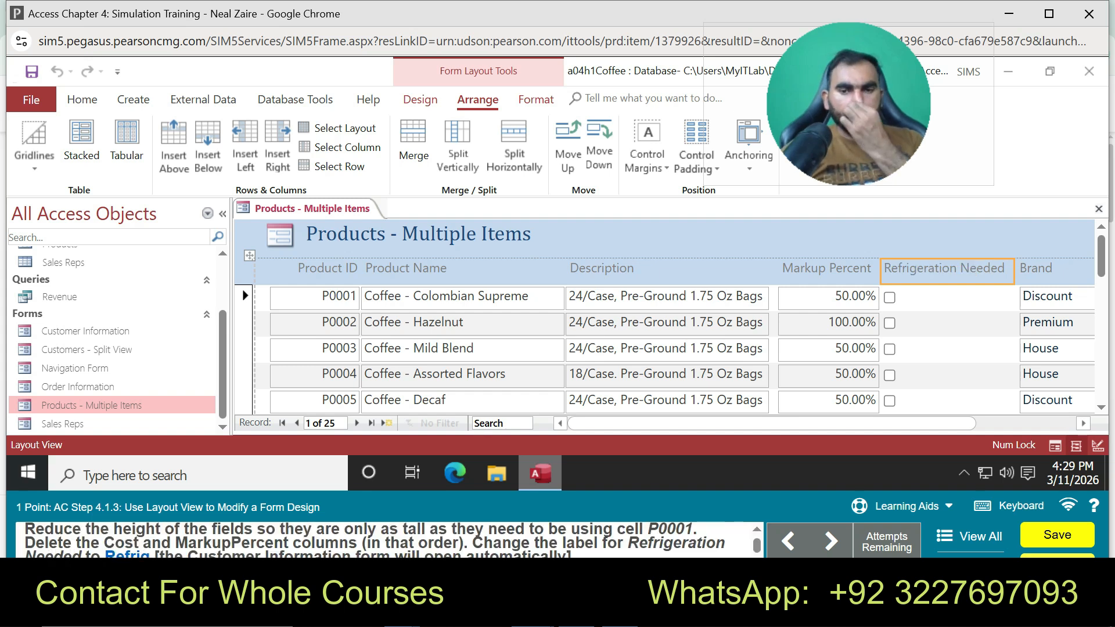
click(831, 542)
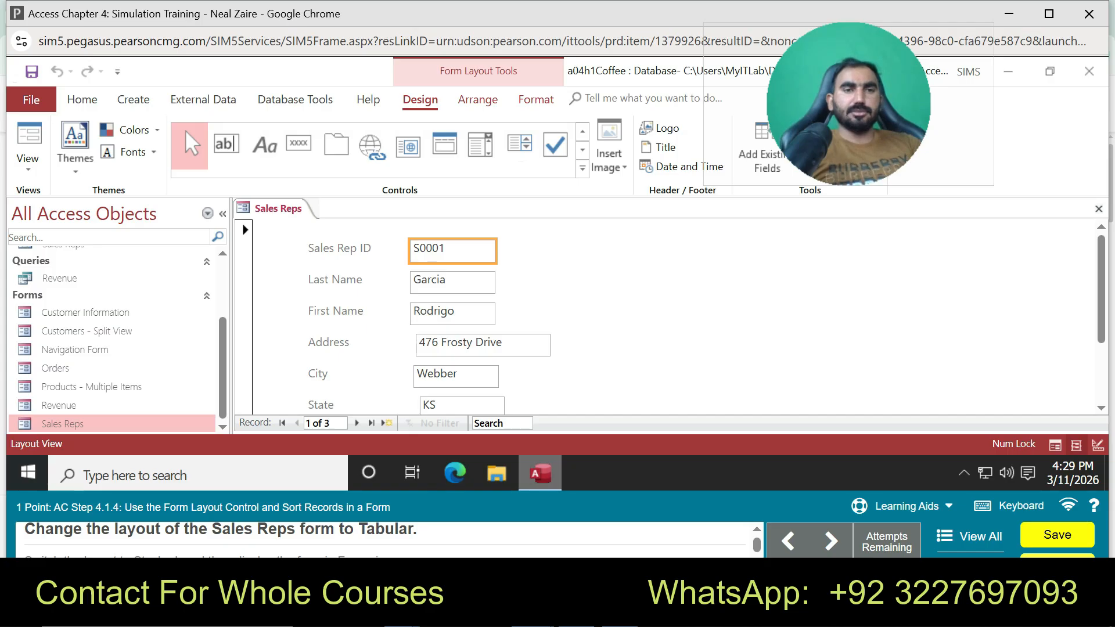
Browse the Sales Reps view menu and Controls gallery, then start Practice from Learning Aids
right_click(283, 208)
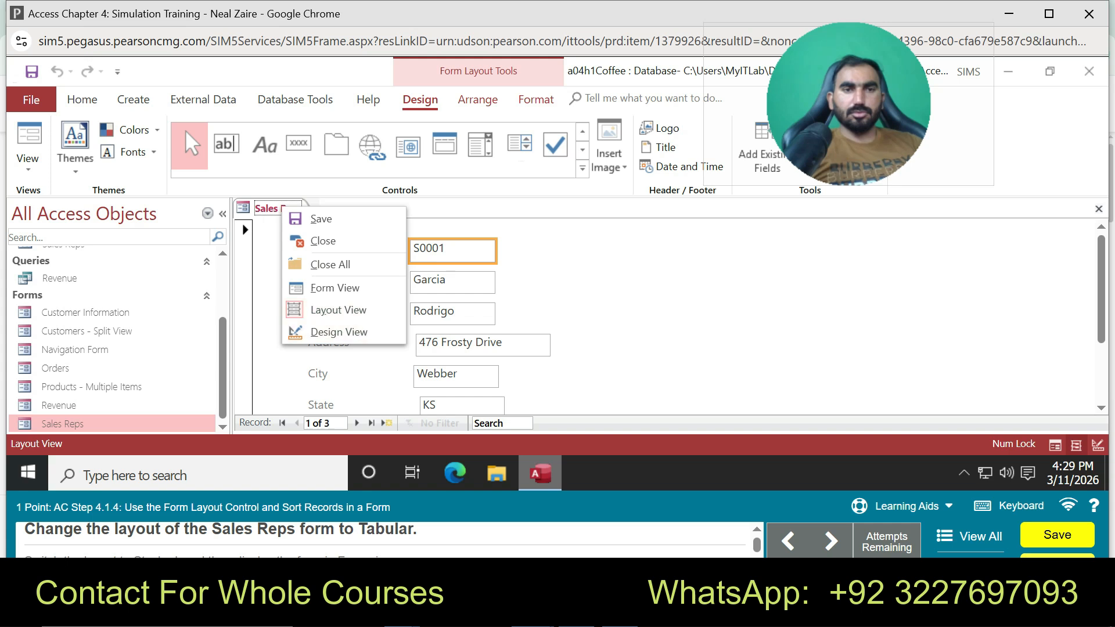
click(639, 349)
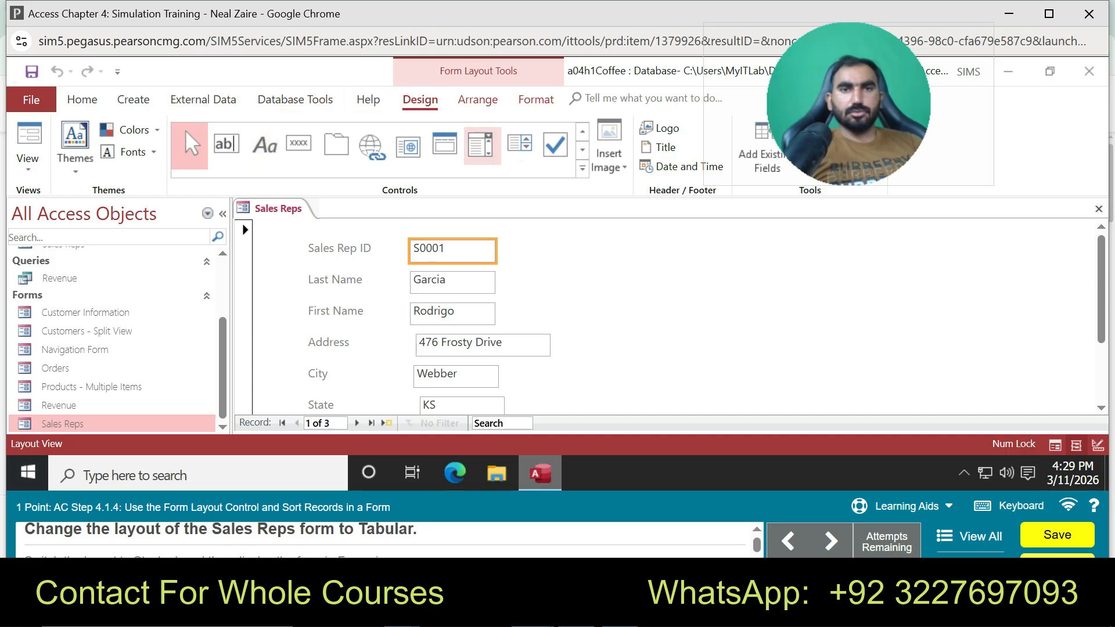
click(582, 168)
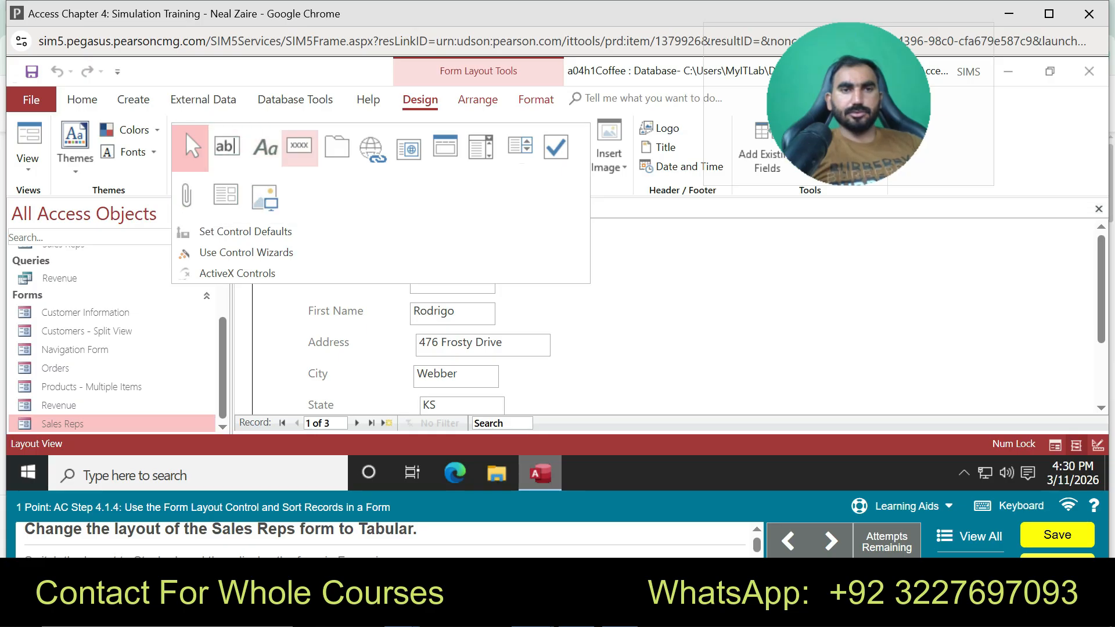
click(186, 131)
click(900, 505)
click(900, 470)
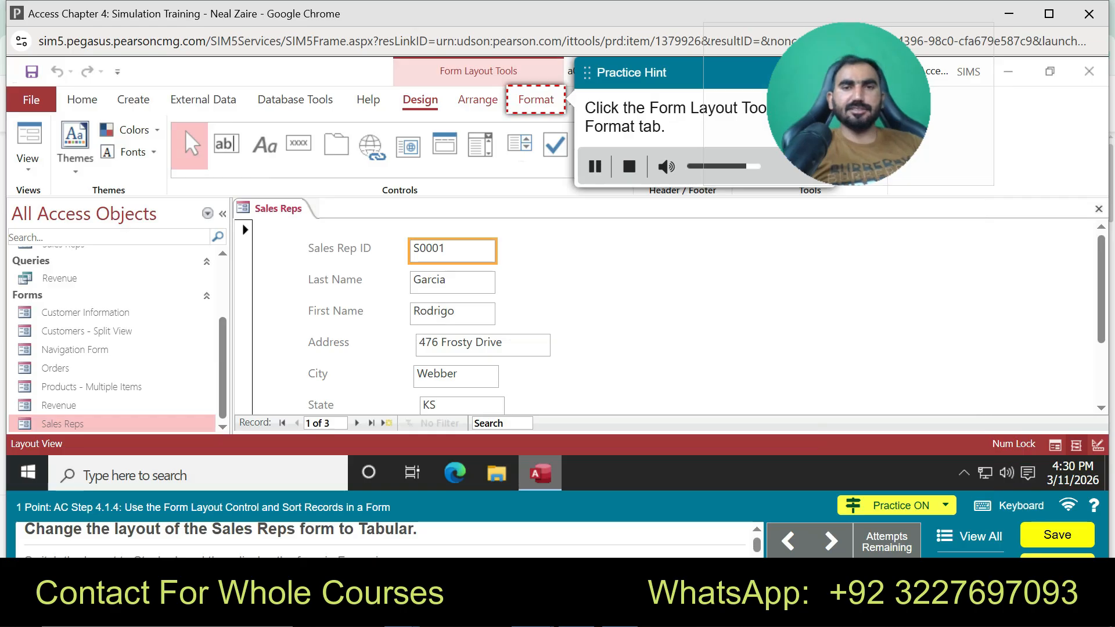
Select all Sales Reps form controls and apply the Tabular layout
click(536, 100)
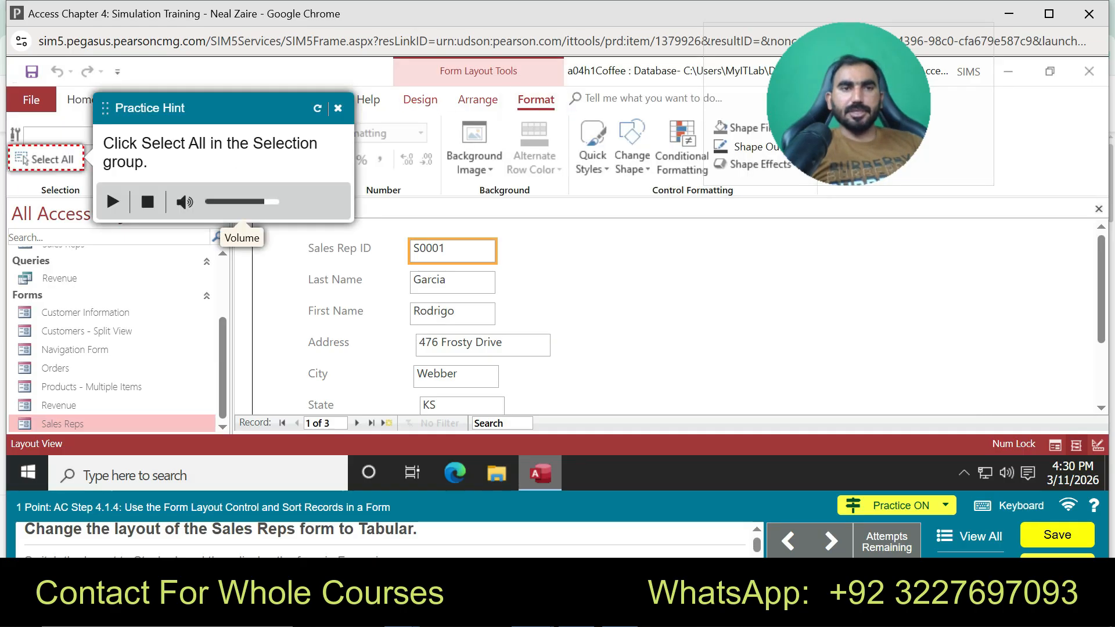
click(46, 160)
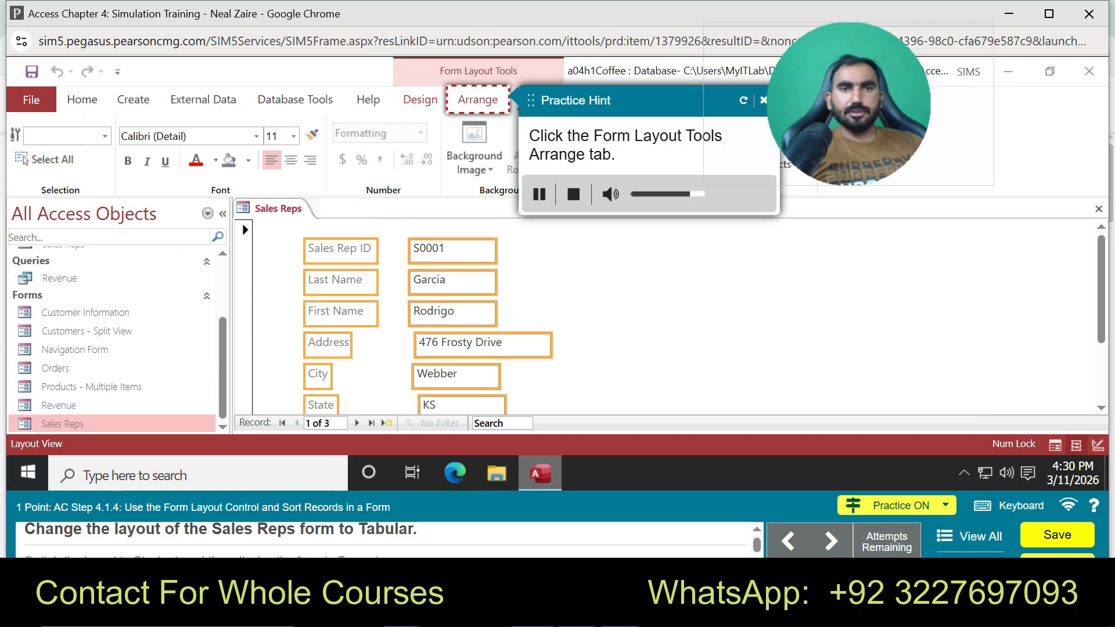
click(478, 100)
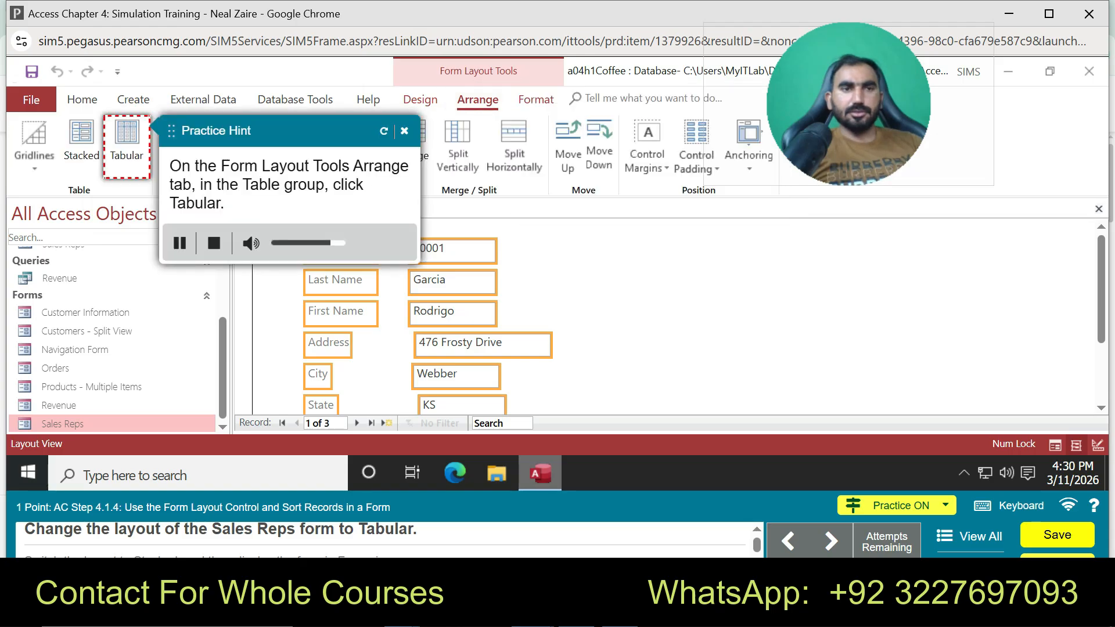
click(404, 131)
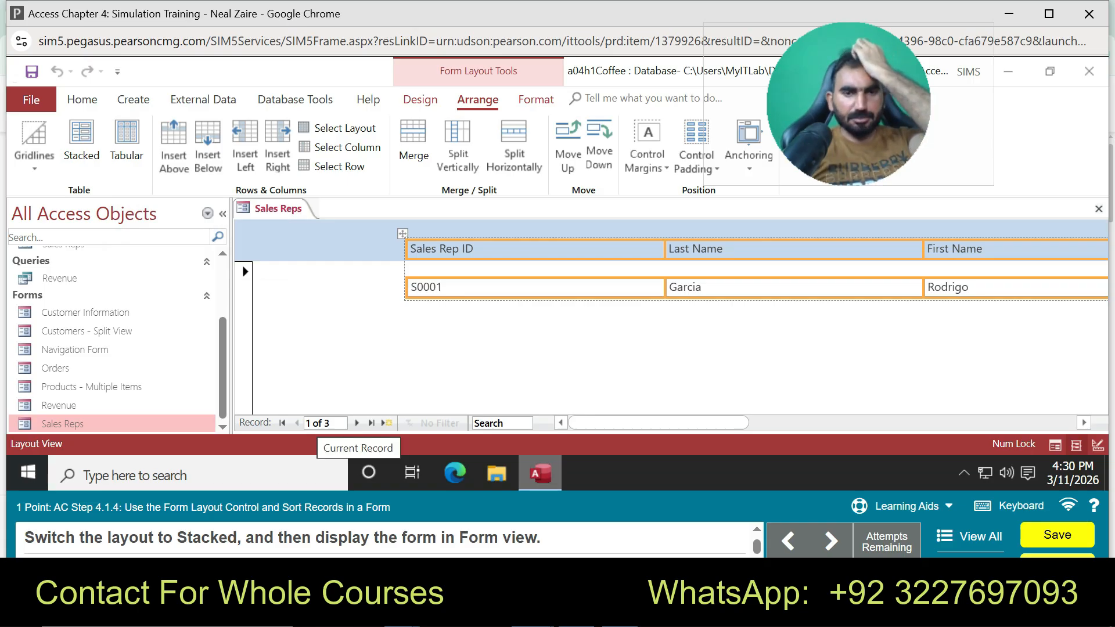
Restart practice, set the Sales Reps form to Stacked, and show it in Form view
click(904, 507)
click(906, 473)
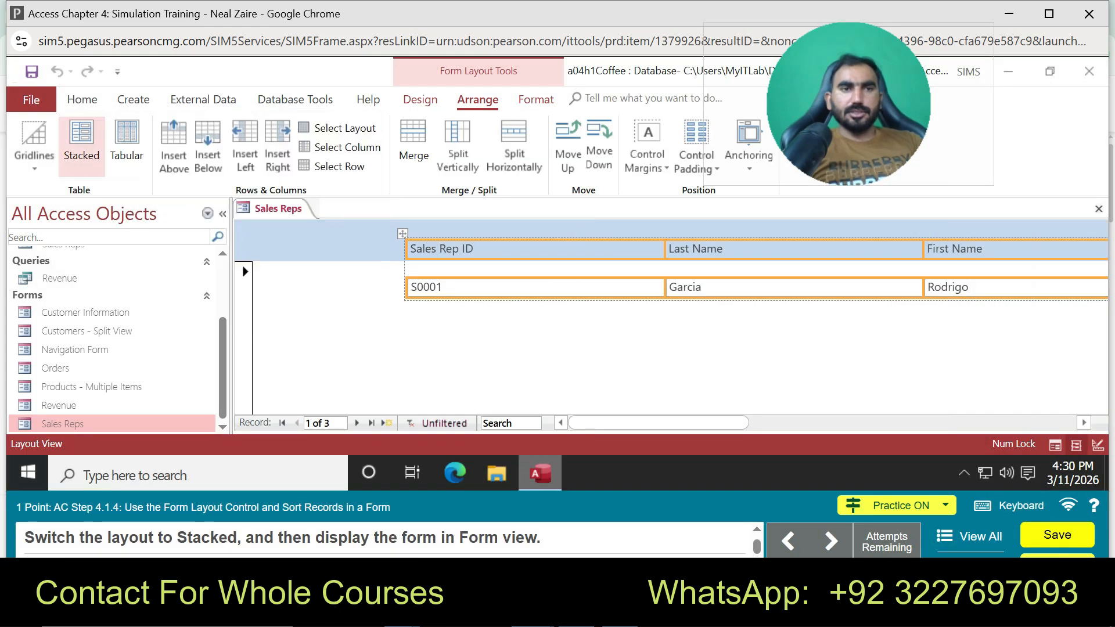
click(81, 140)
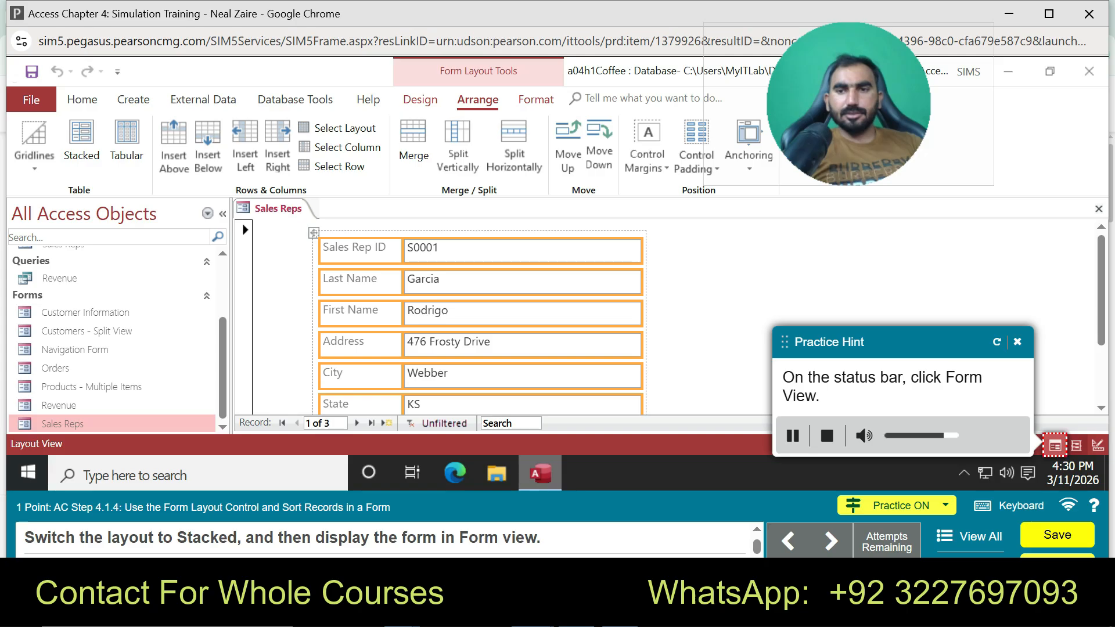
click(1055, 444)
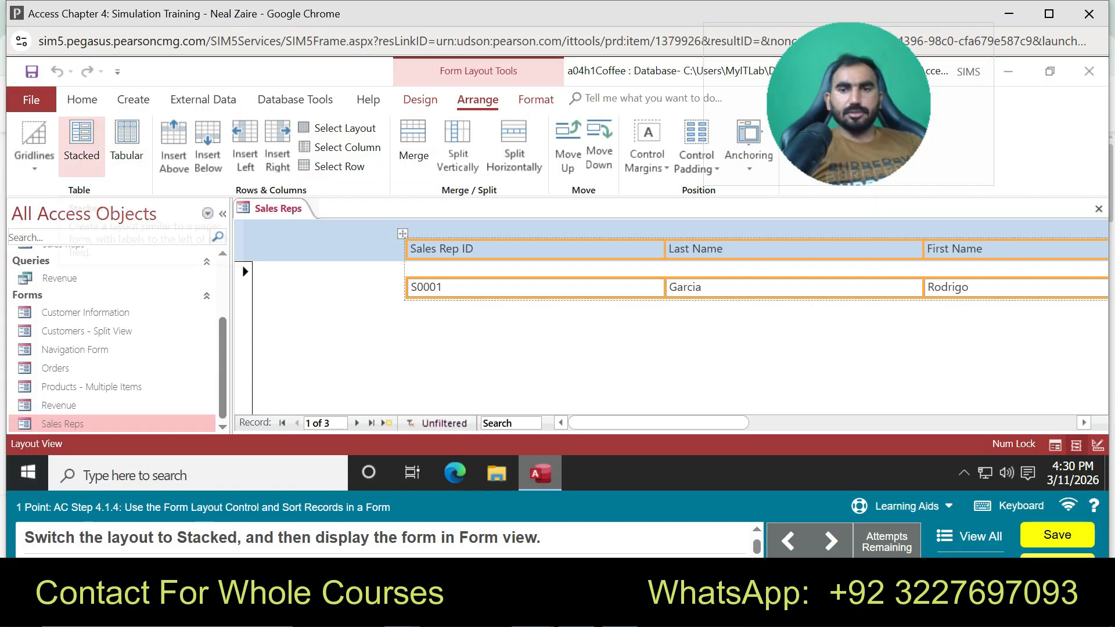
Reapply Stacked layout, view the form in Form view, then return to Layout view
click(81, 146)
click(1055, 445)
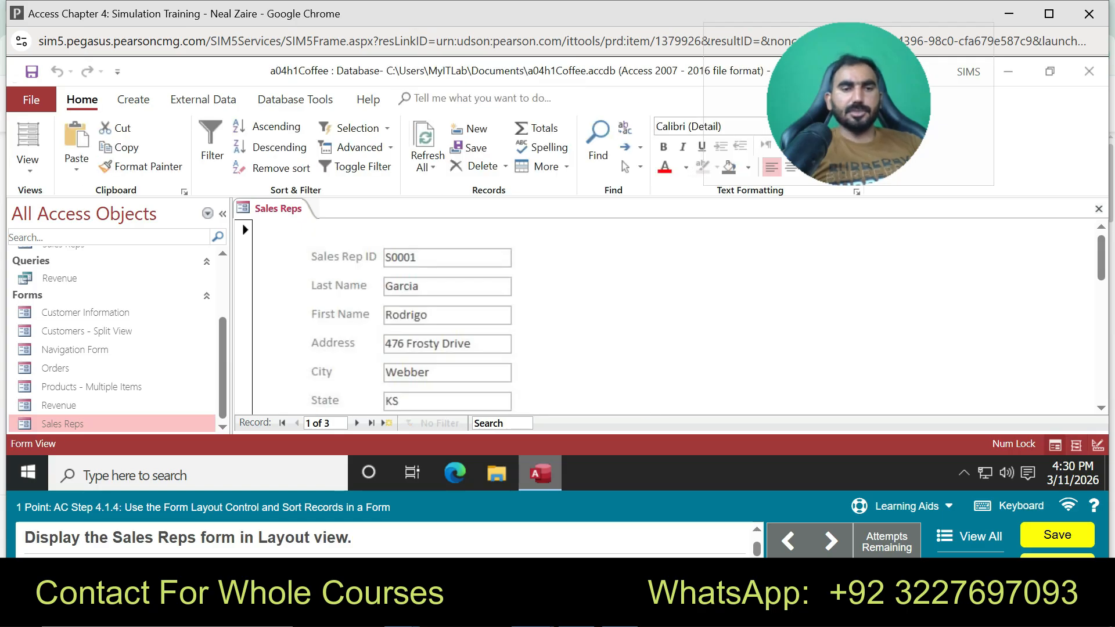
right_click(274, 209)
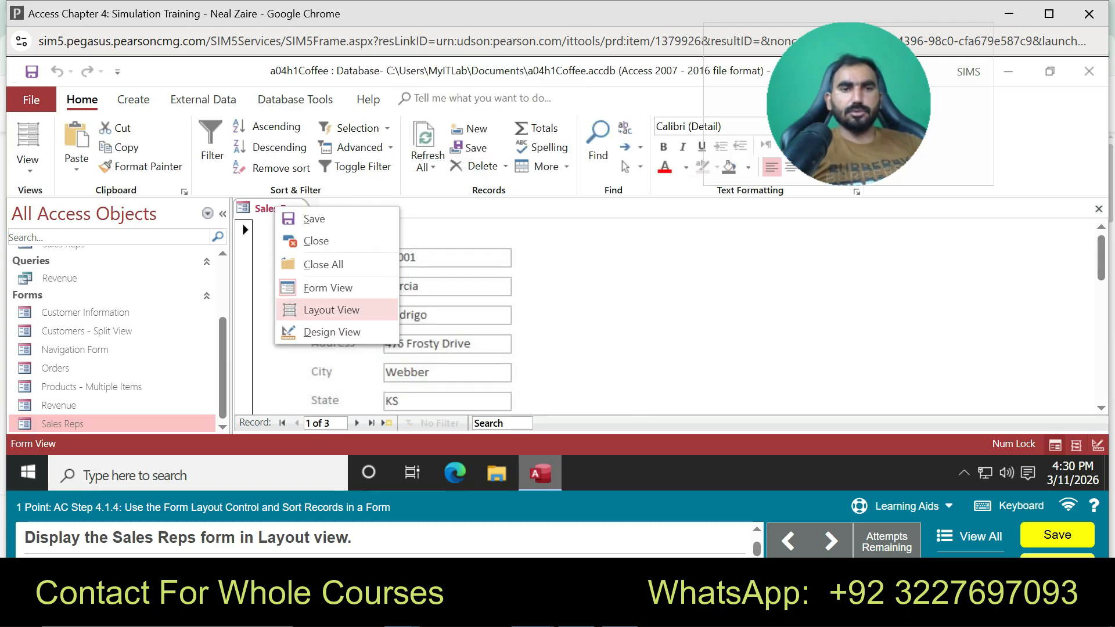
click(323, 309)
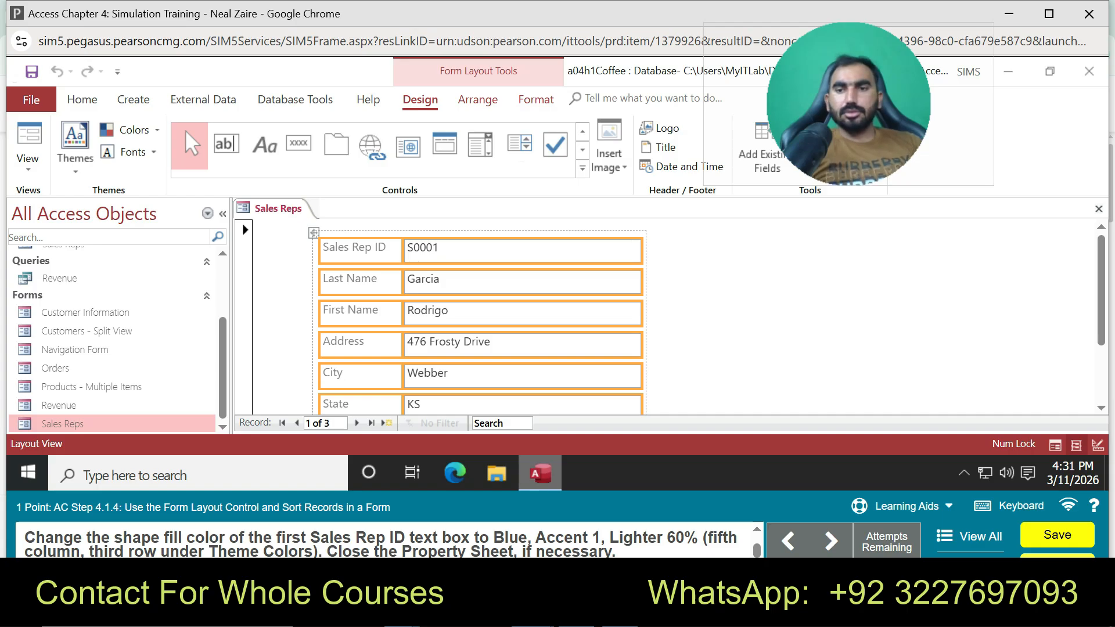
Restart practice and fill the first Sales Rep ID box with Blue, Accent 1, Lighter 60%
click(900, 506)
click(903, 470)
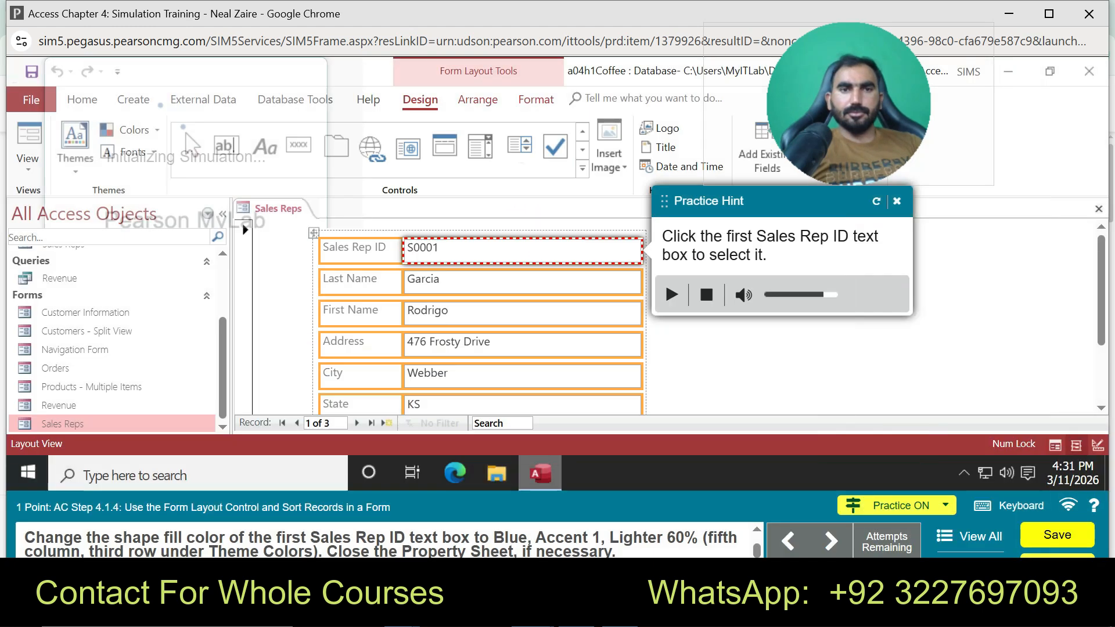
click(523, 251)
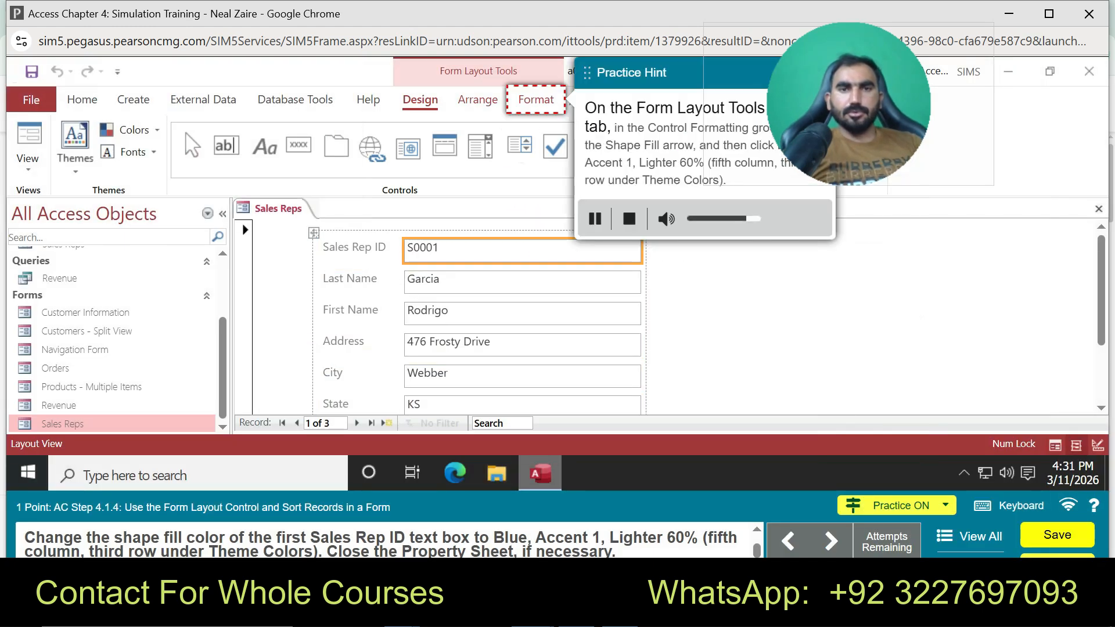
click(535, 100)
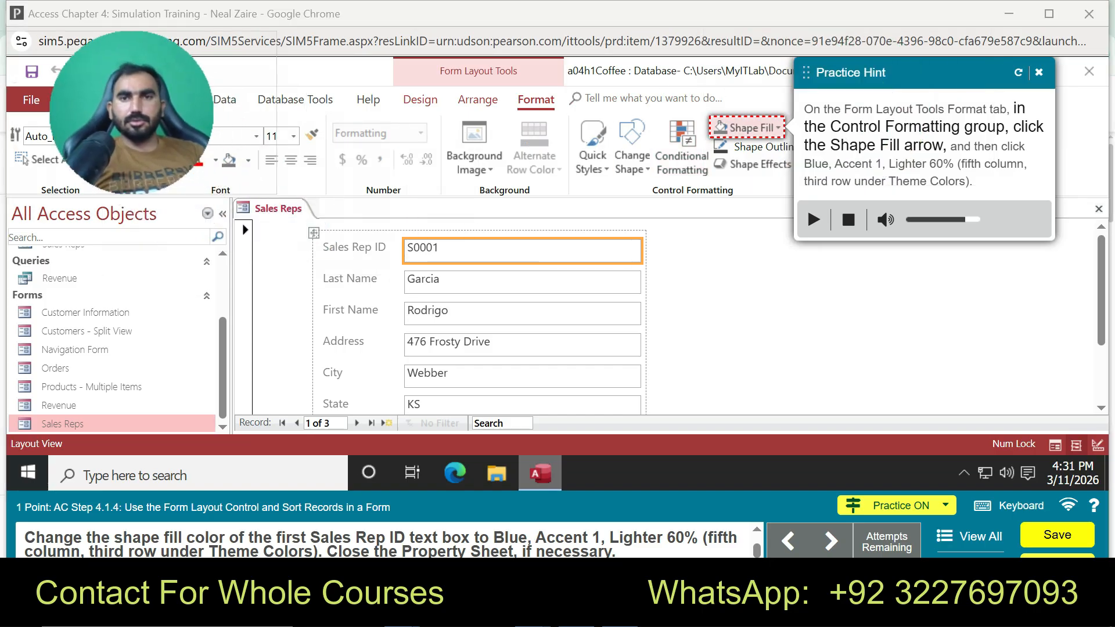
click(749, 128)
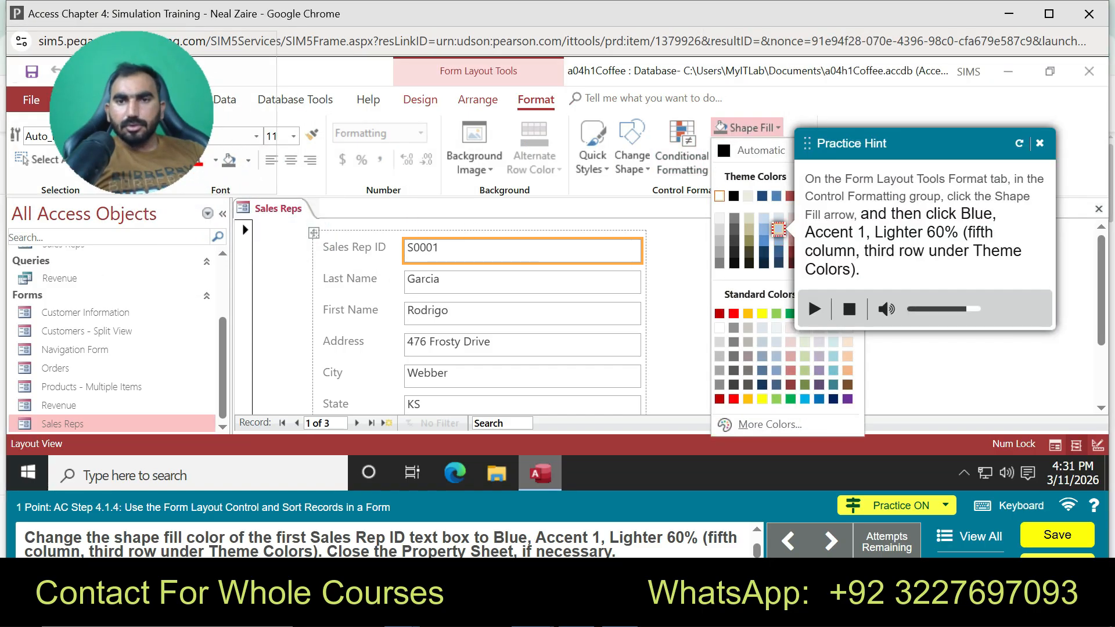
click(778, 229)
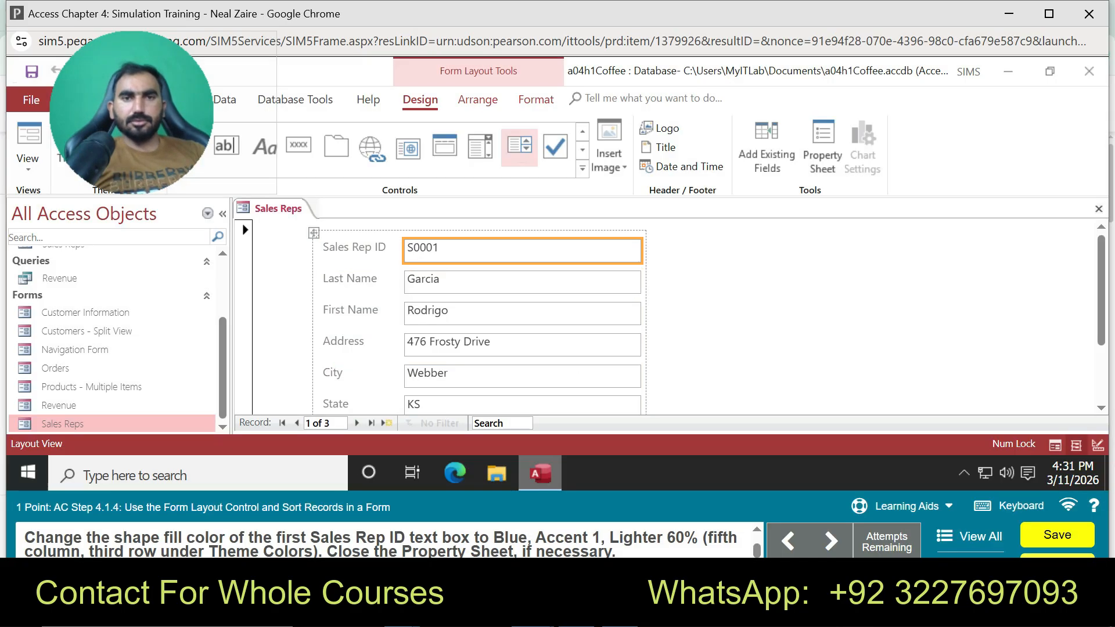
Reapply the Blue, Accent 1, Lighter 60% shape fill to the Sales Rep ID box
click(536, 99)
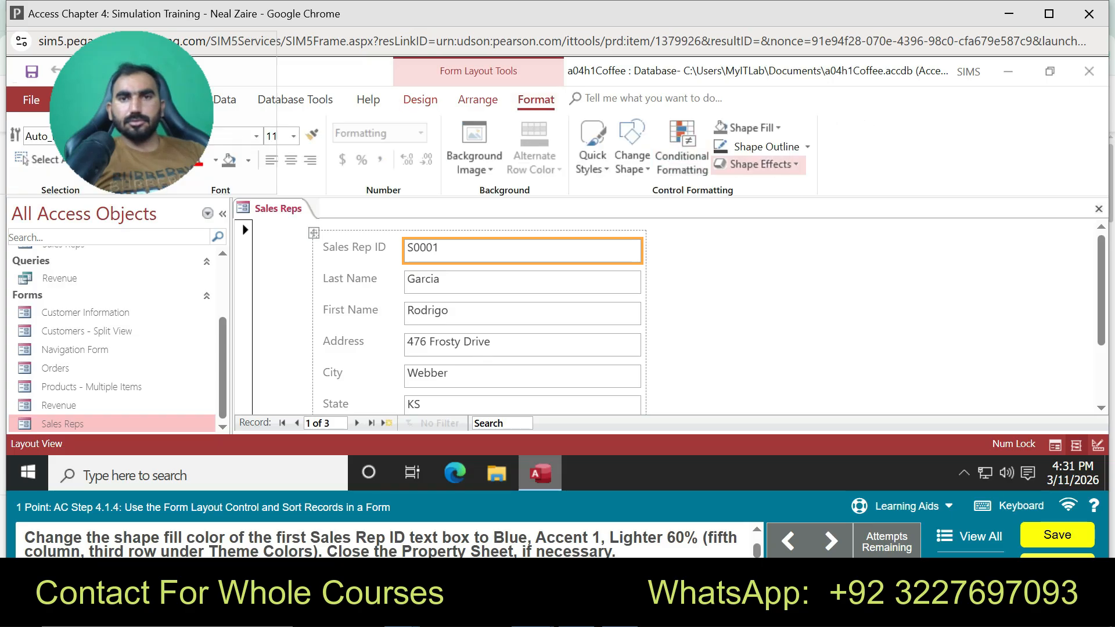
click(632, 148)
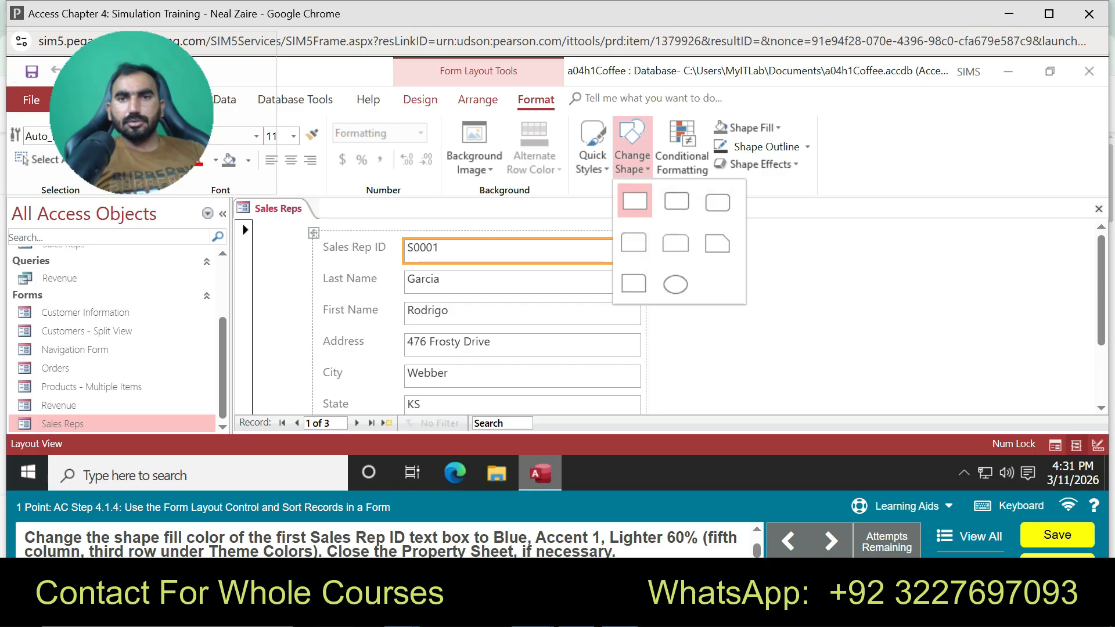
click(747, 128)
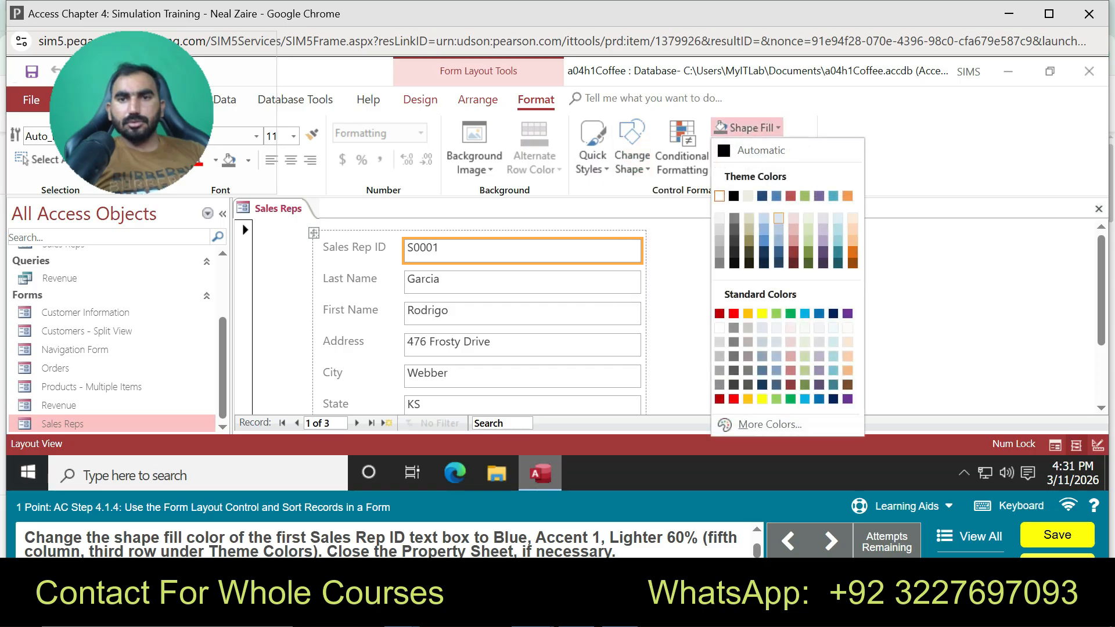
click(779, 229)
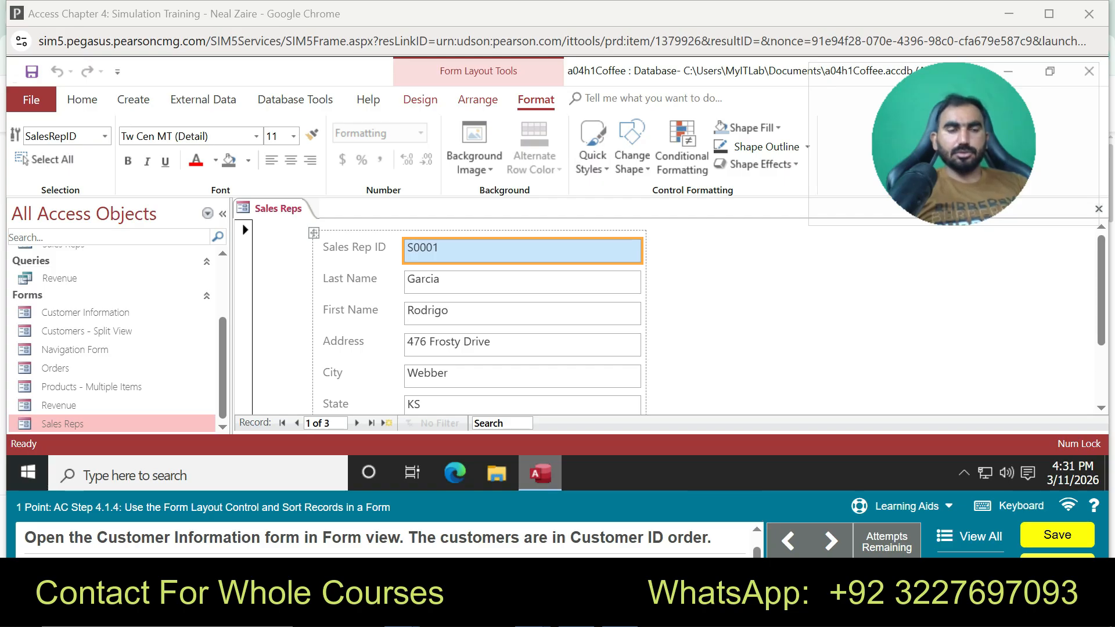
Find Customer Information under Forms in the Navigation Pane and open it
scroll(116, 339, up, 3)
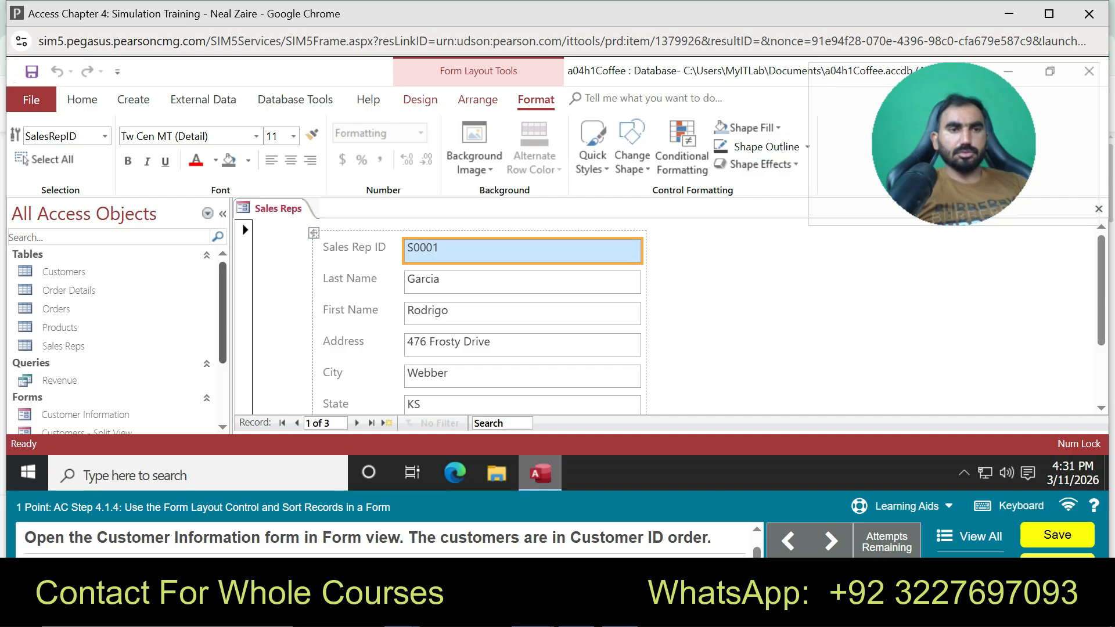
scroll(116, 339, down, 2)
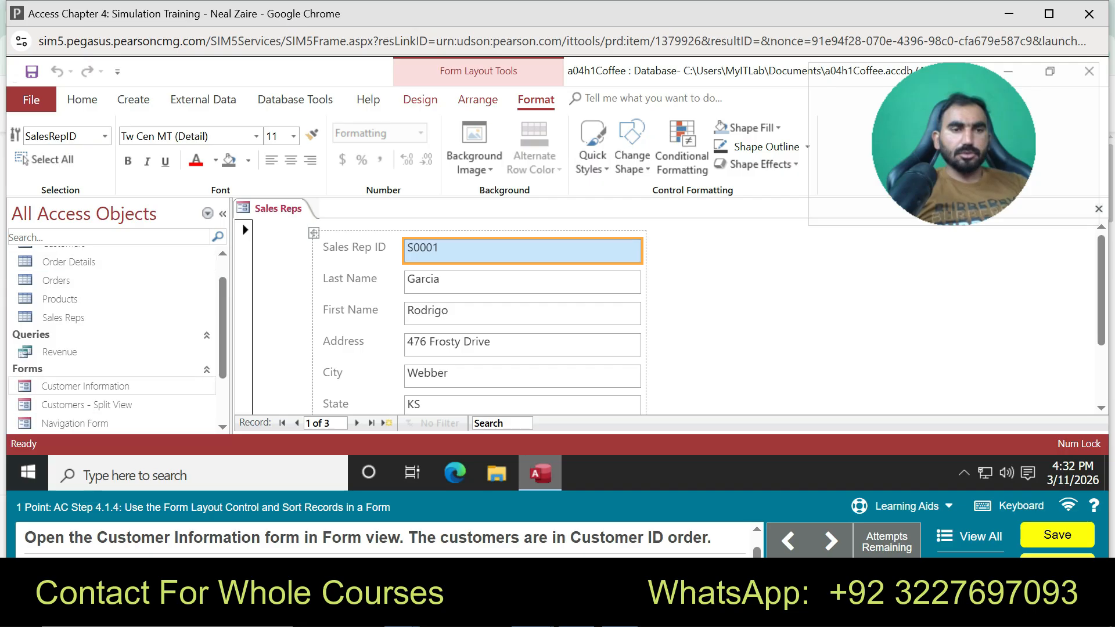
click(85, 386)
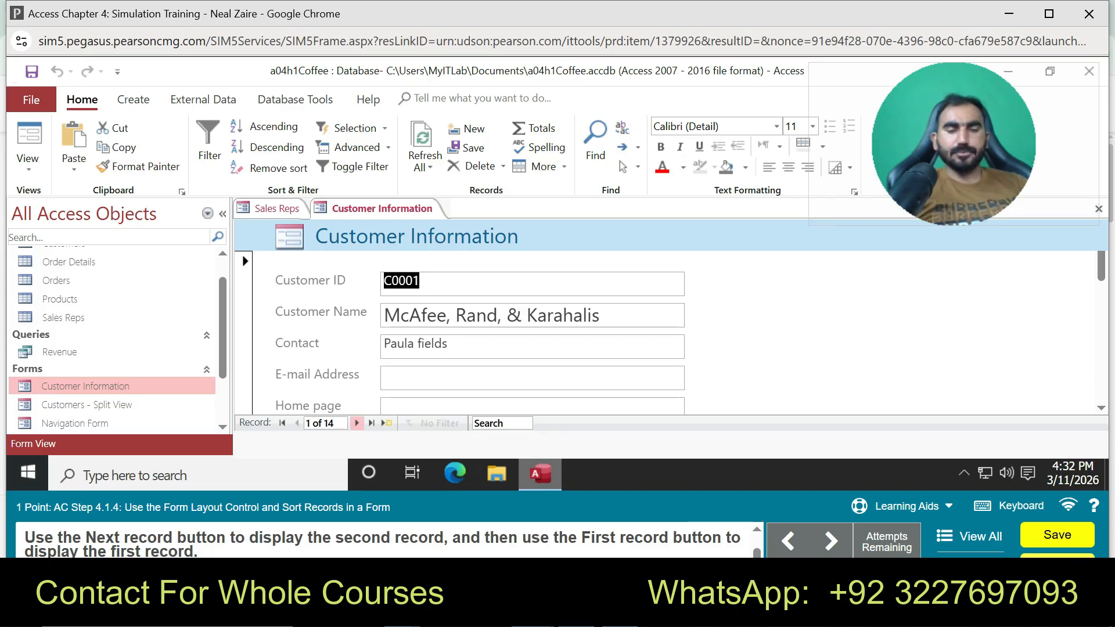
Step to customer record 2 and back to record 1, then sort by Customer Name ascending
click(357, 423)
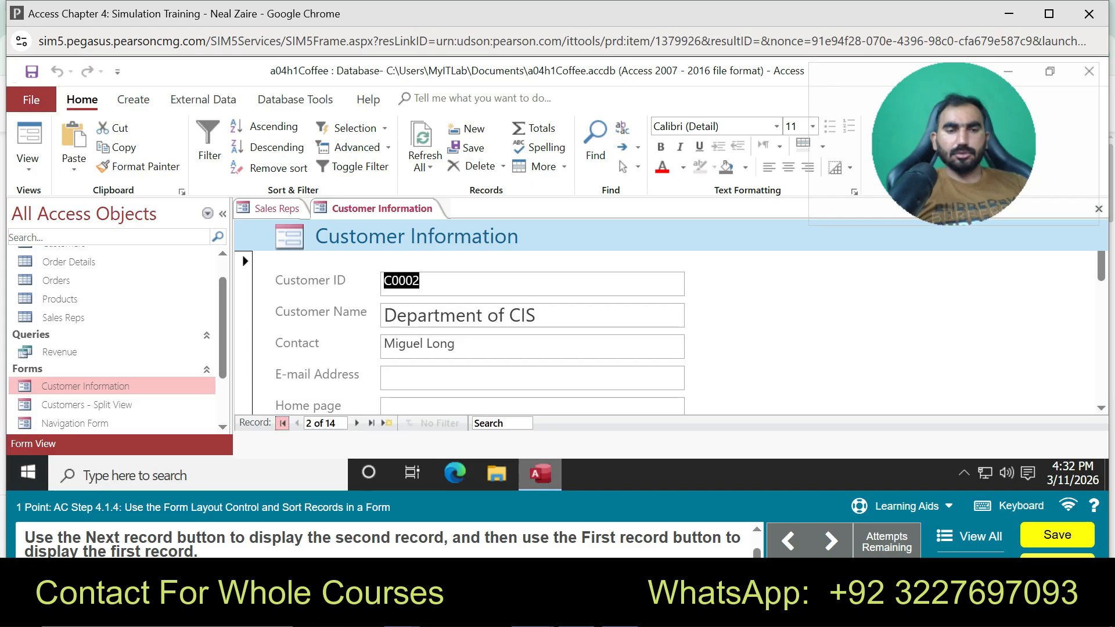
click(282, 422)
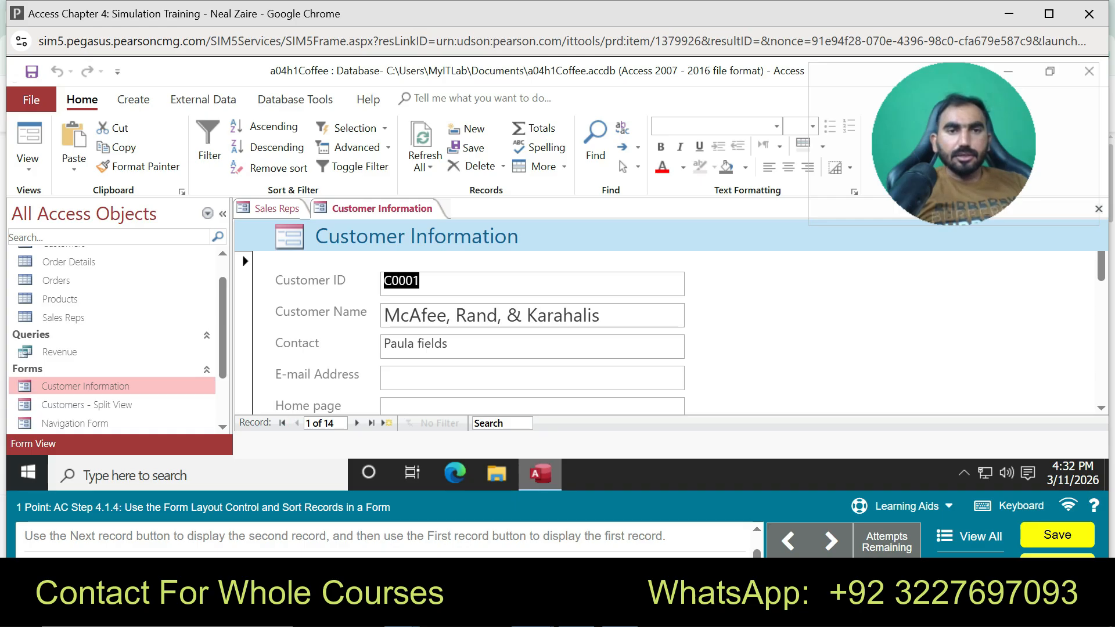
click(600, 315)
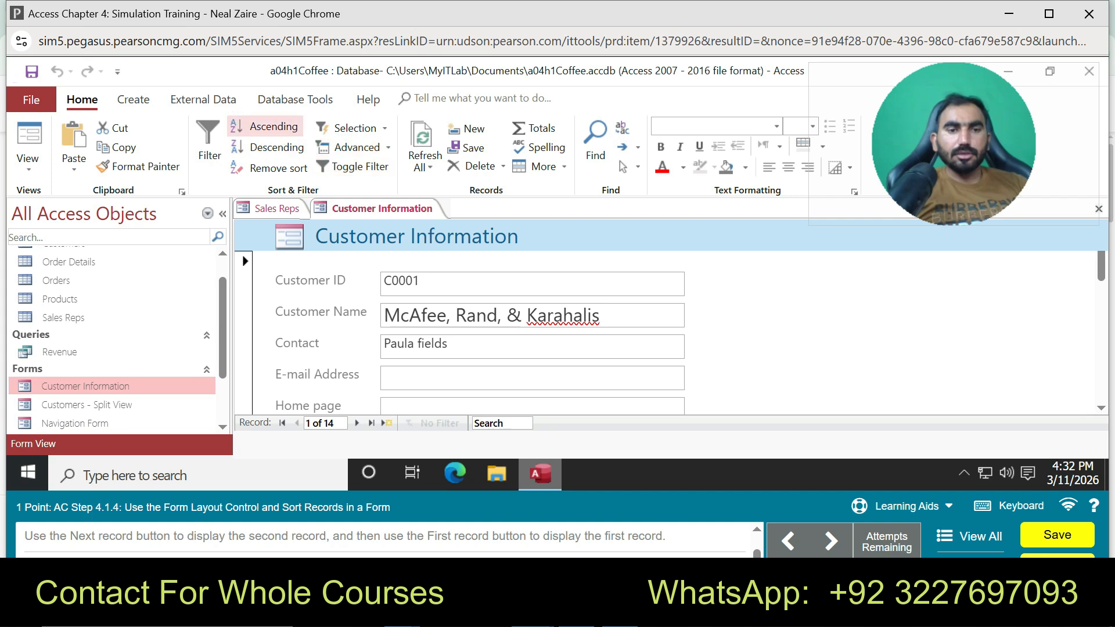
click(273, 126)
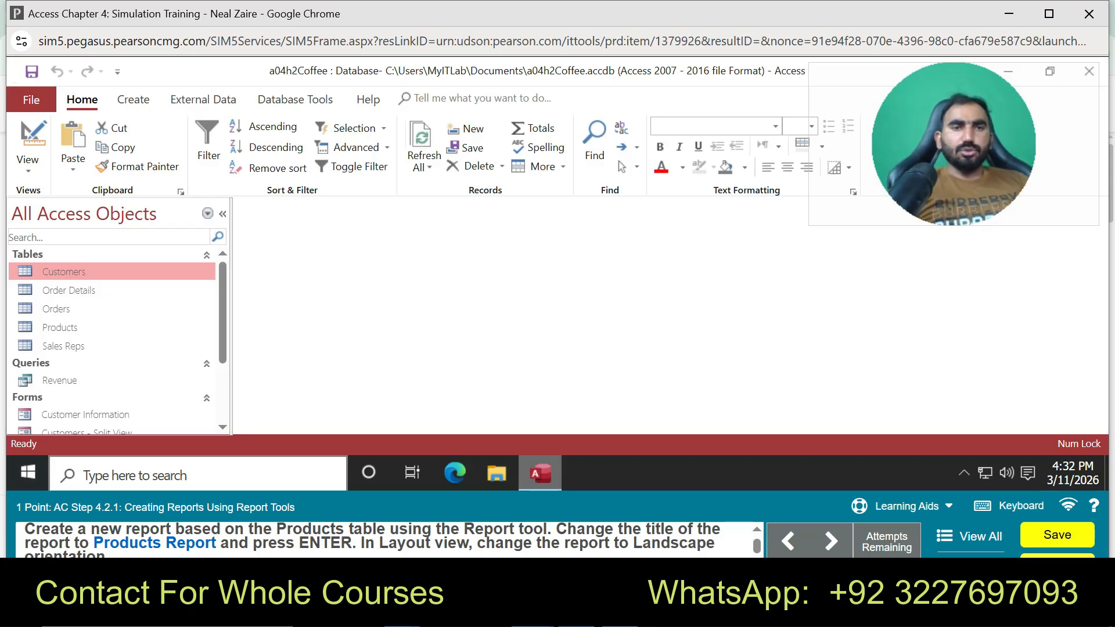
Select the Products table and build a basic Report from it, opening in Layout view
click(133, 99)
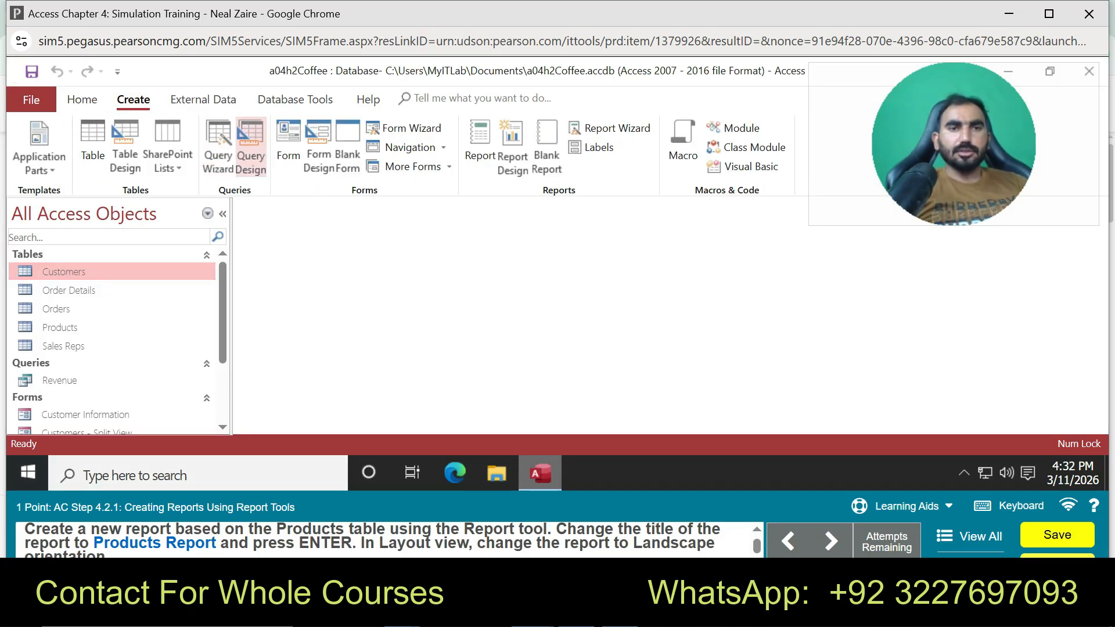
click(480, 145)
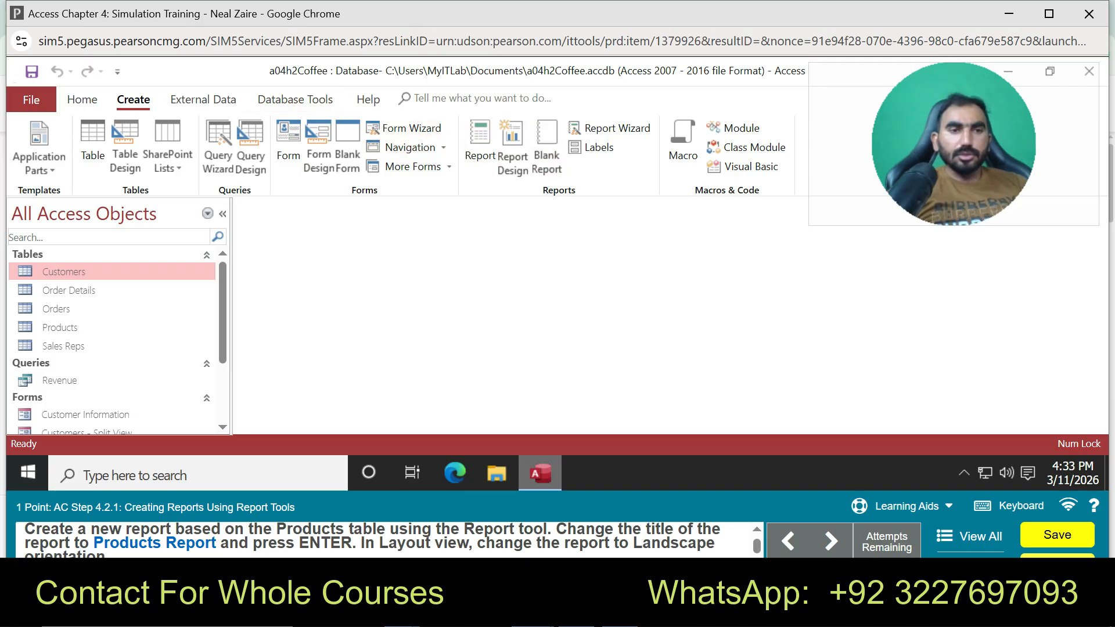
click(64, 327)
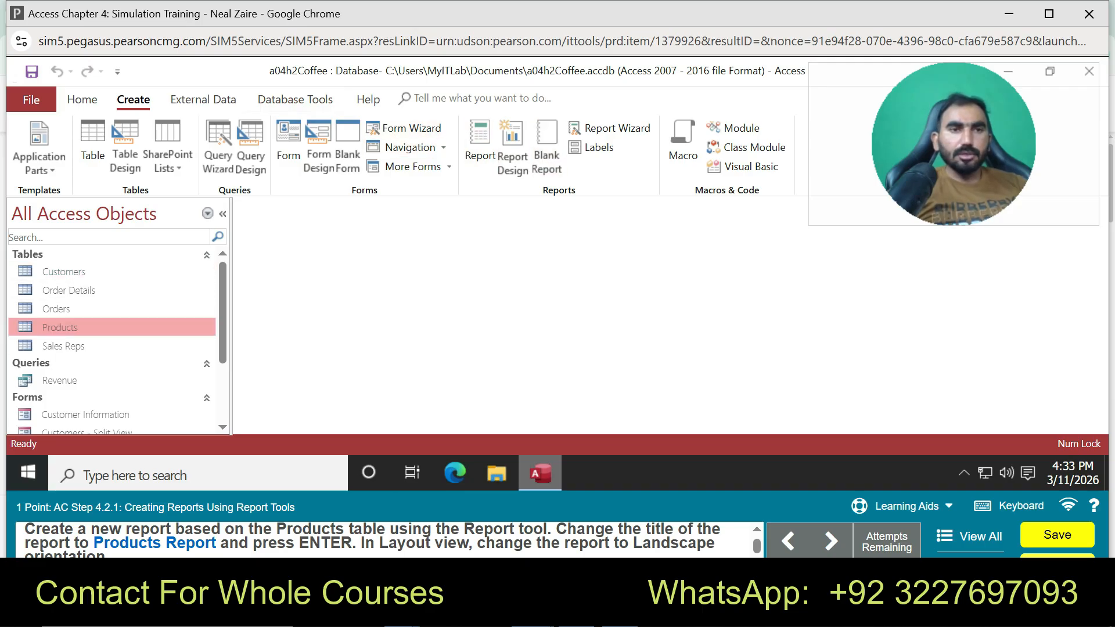
click(480, 146)
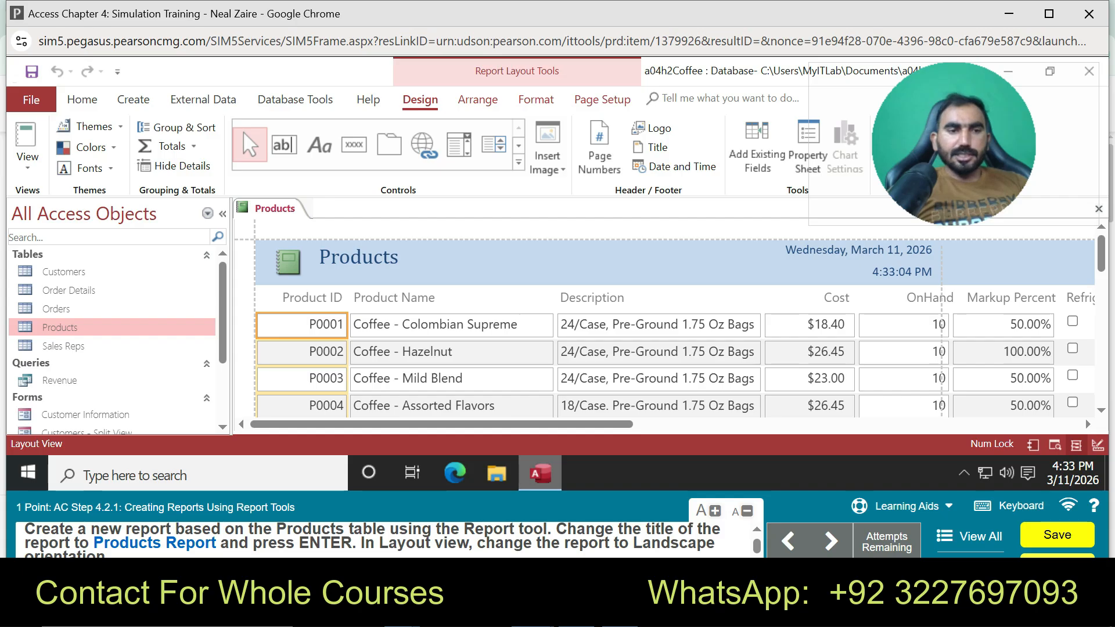
Append ' Report' to the report title so it reads 'Products Report'
double_click(359, 257)
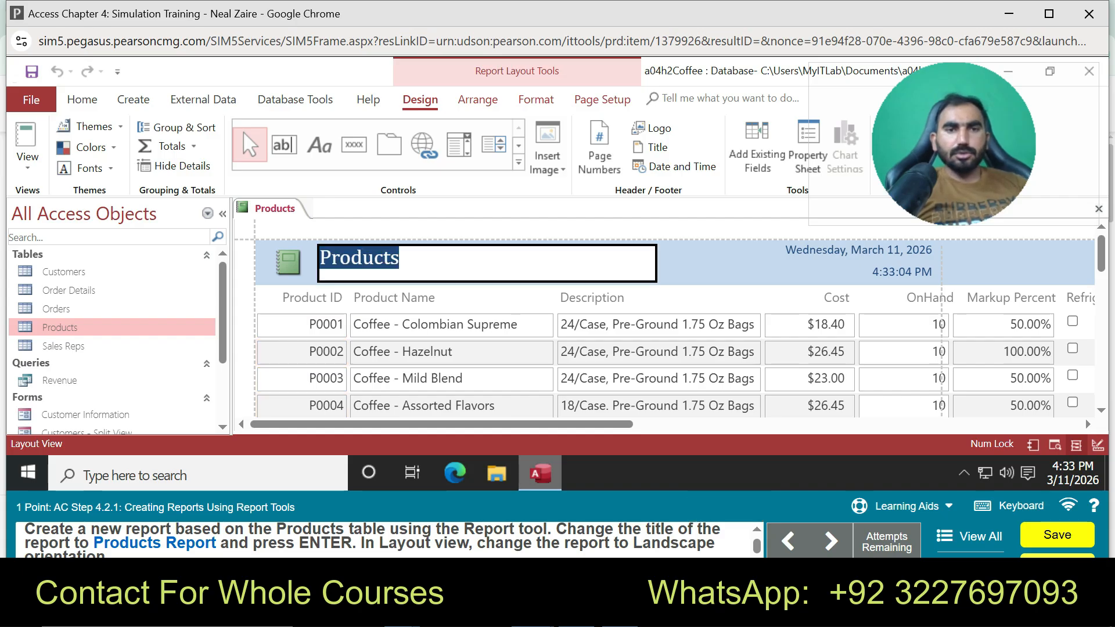
key(End)
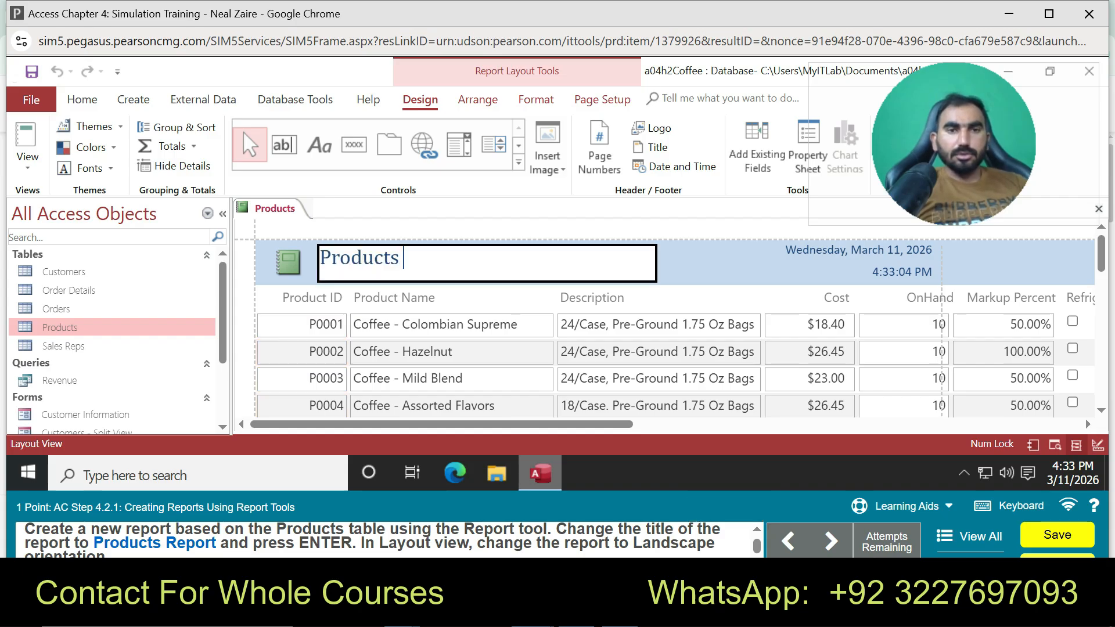
text(Report)
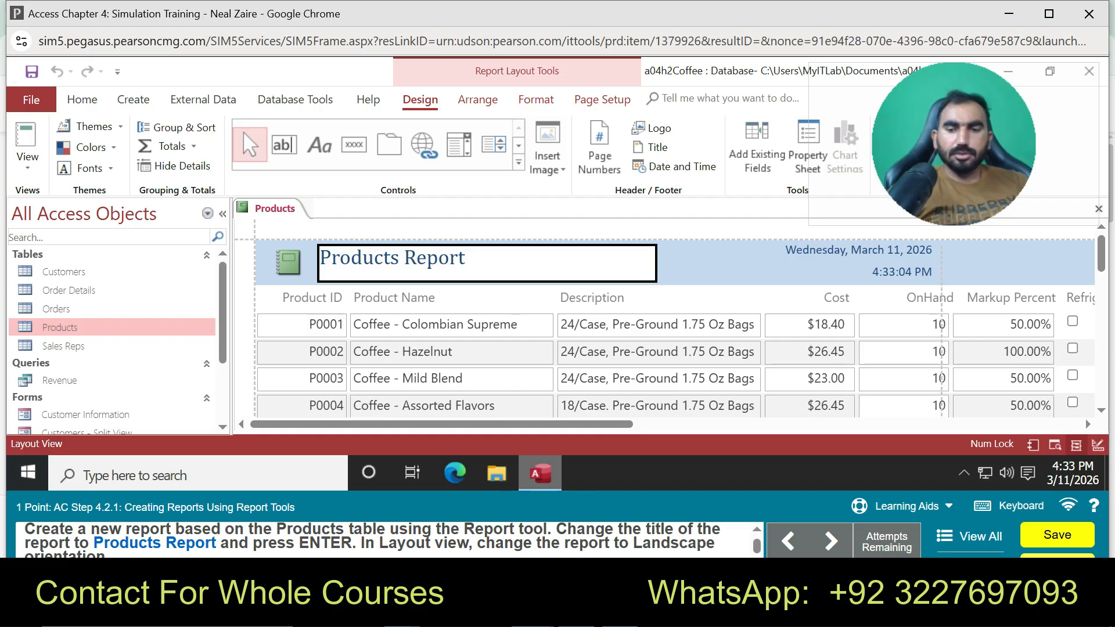
key(Return)
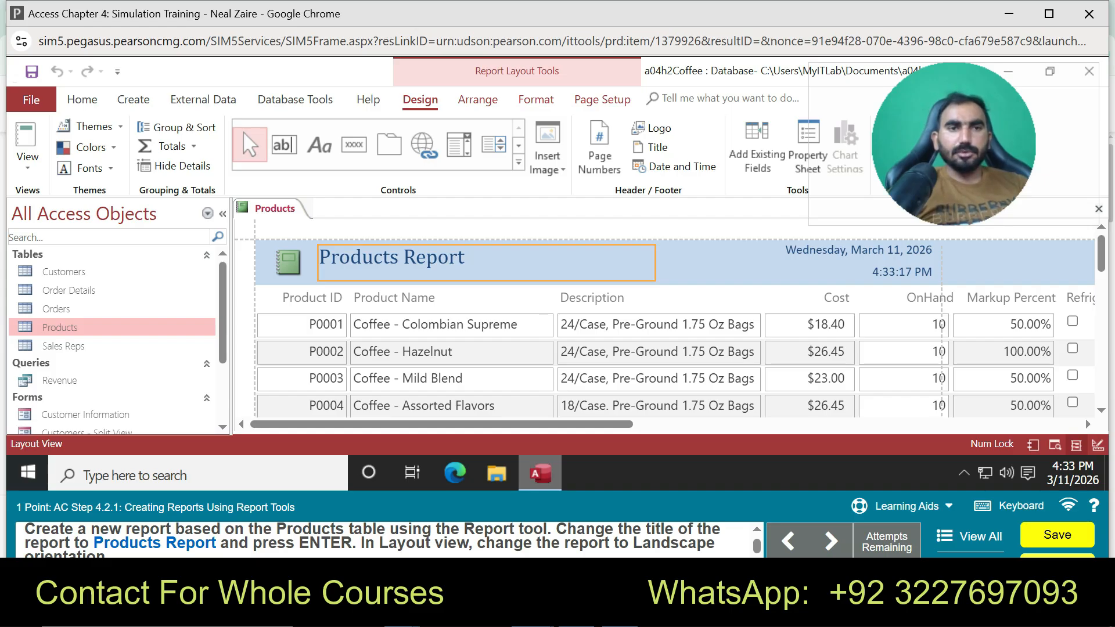
Look over the report's Format, Arrange and Design ribbon tabs
click(535, 100)
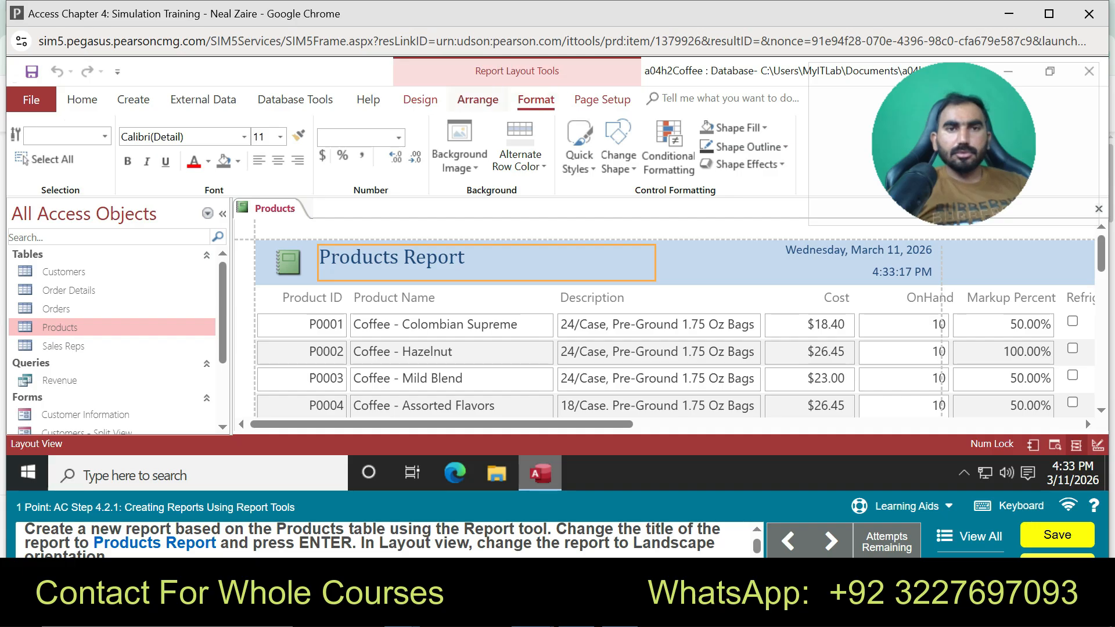
click(477, 100)
click(420, 100)
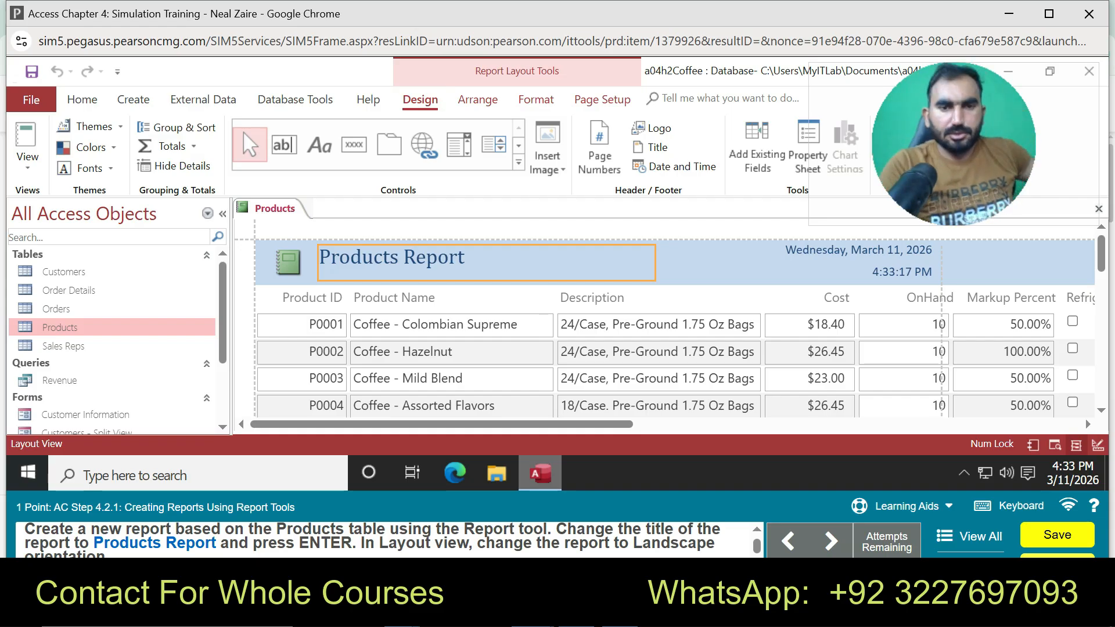
Put the Products Report in Layout view using the View options
right_click(268, 207)
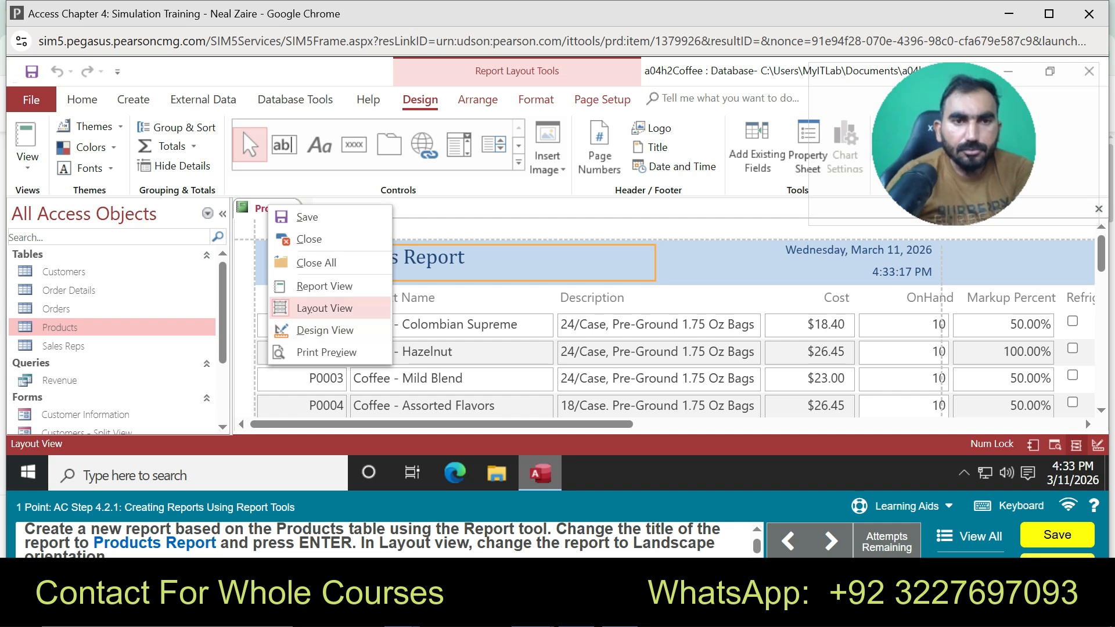
click(324, 308)
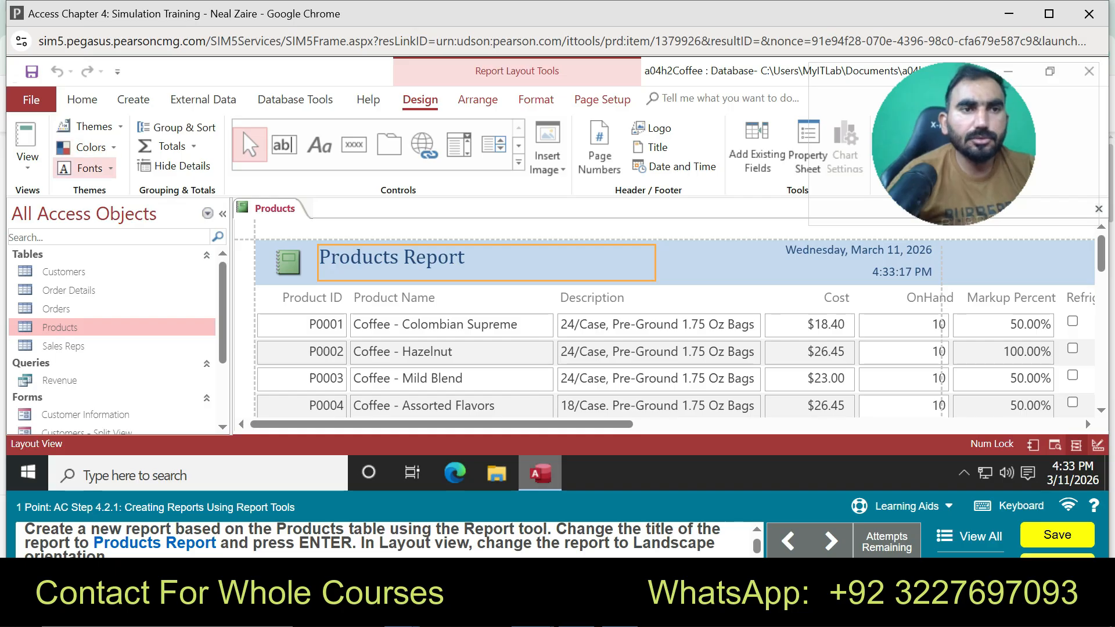
click(26, 159)
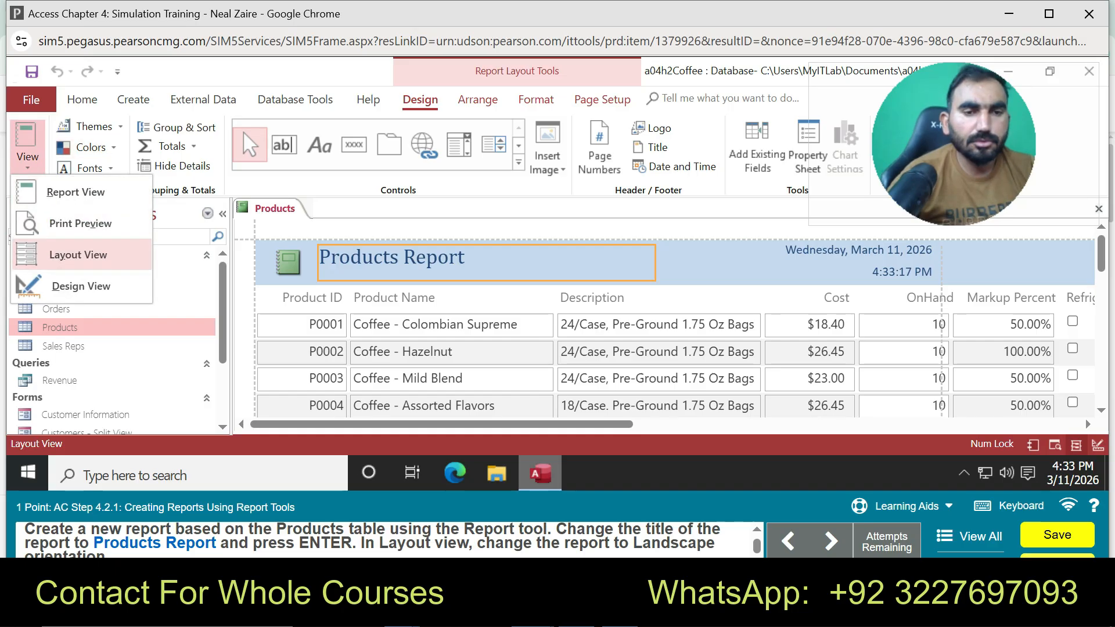
click(78, 254)
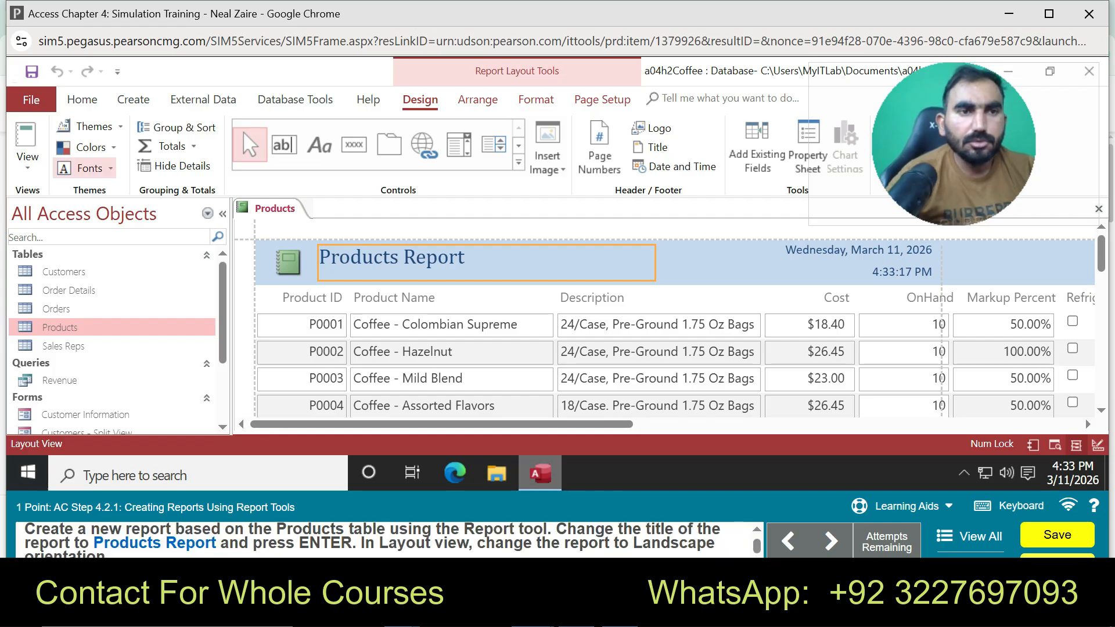
click(26, 156)
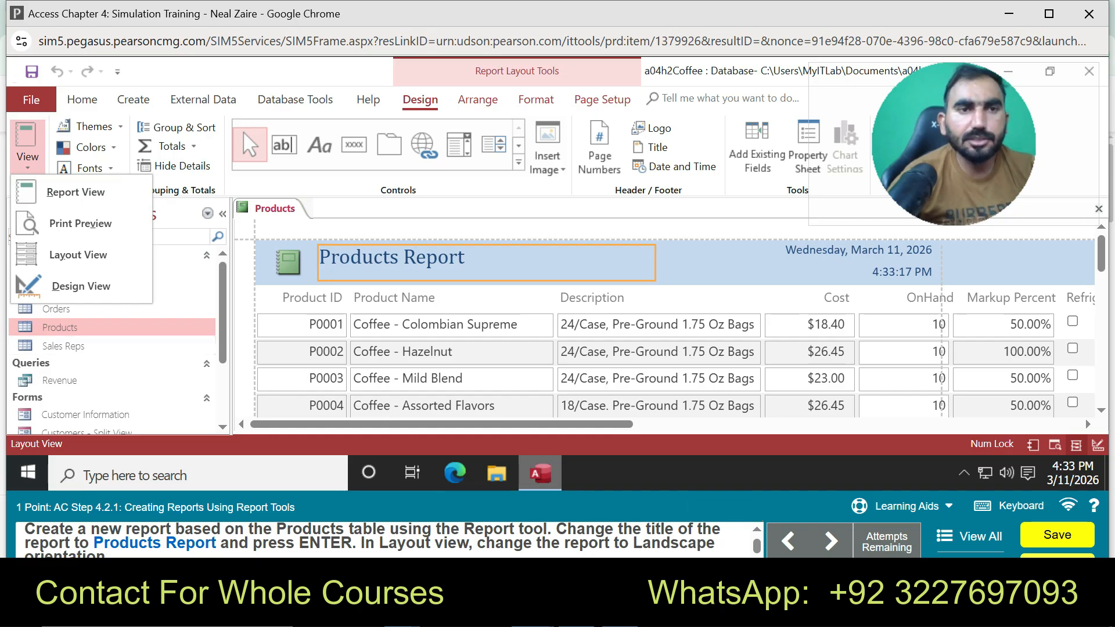
Browse the ribbon tabs and bring up the report's Page Setup settings
click(295, 99)
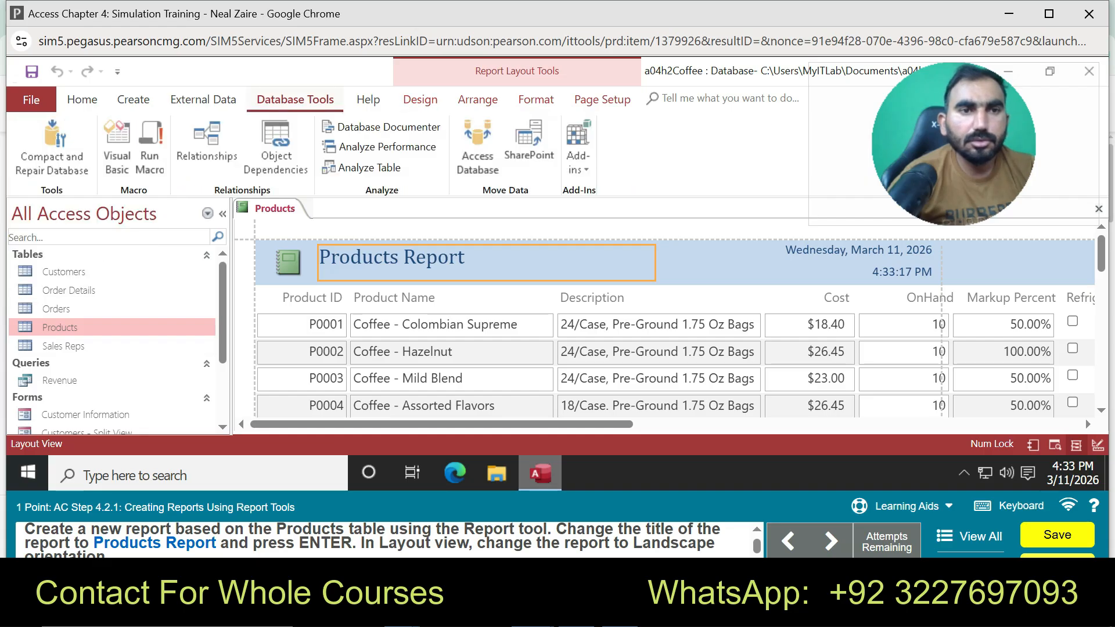
click(133, 99)
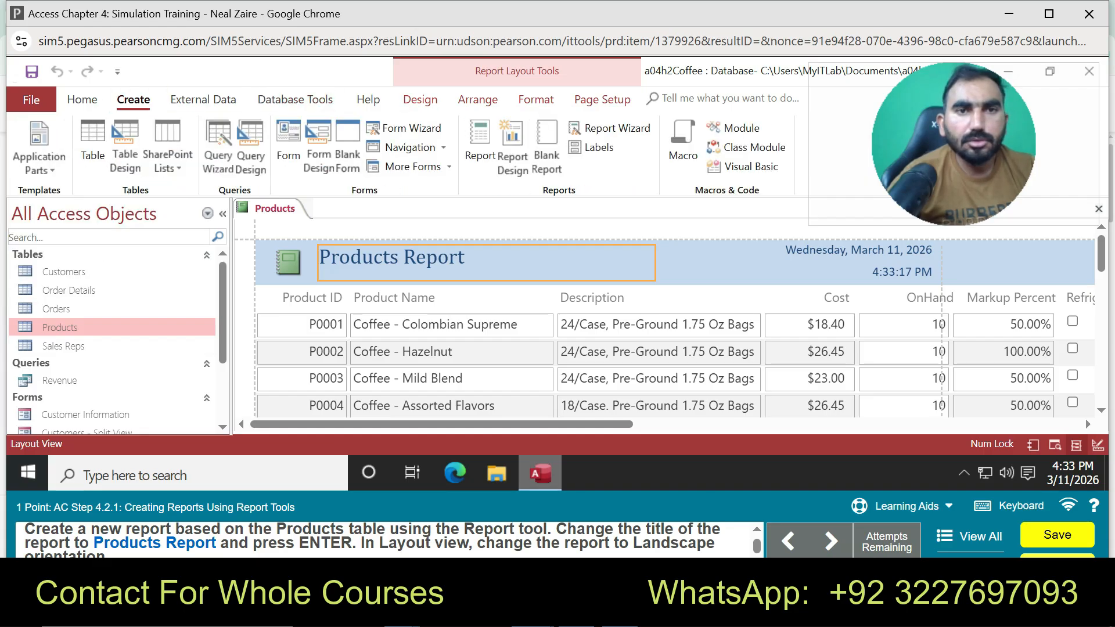
click(419, 99)
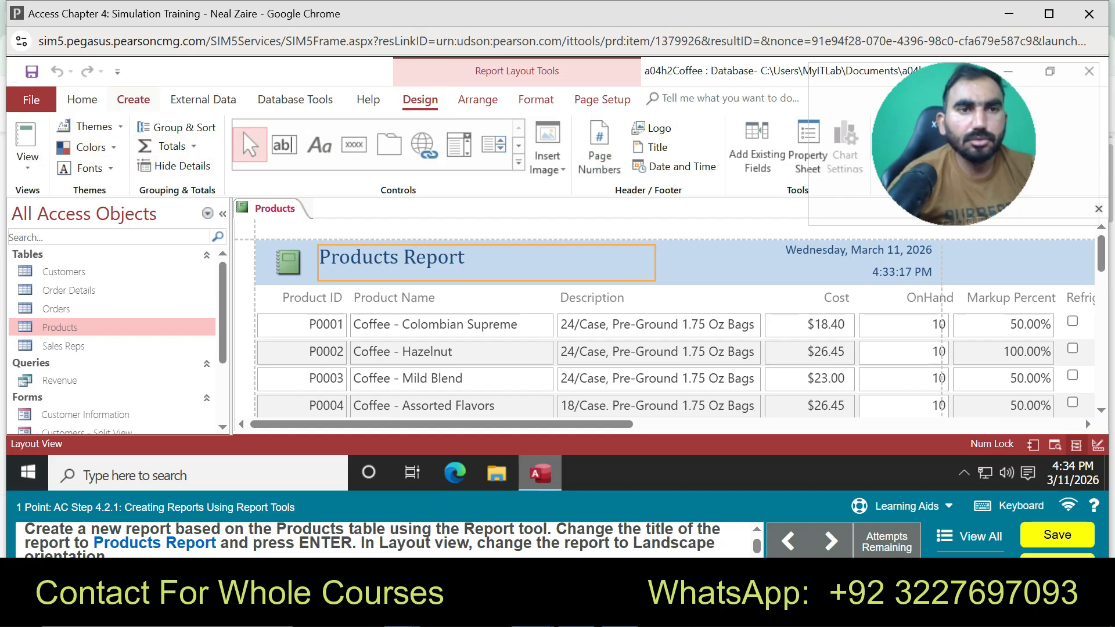
click(133, 99)
click(203, 99)
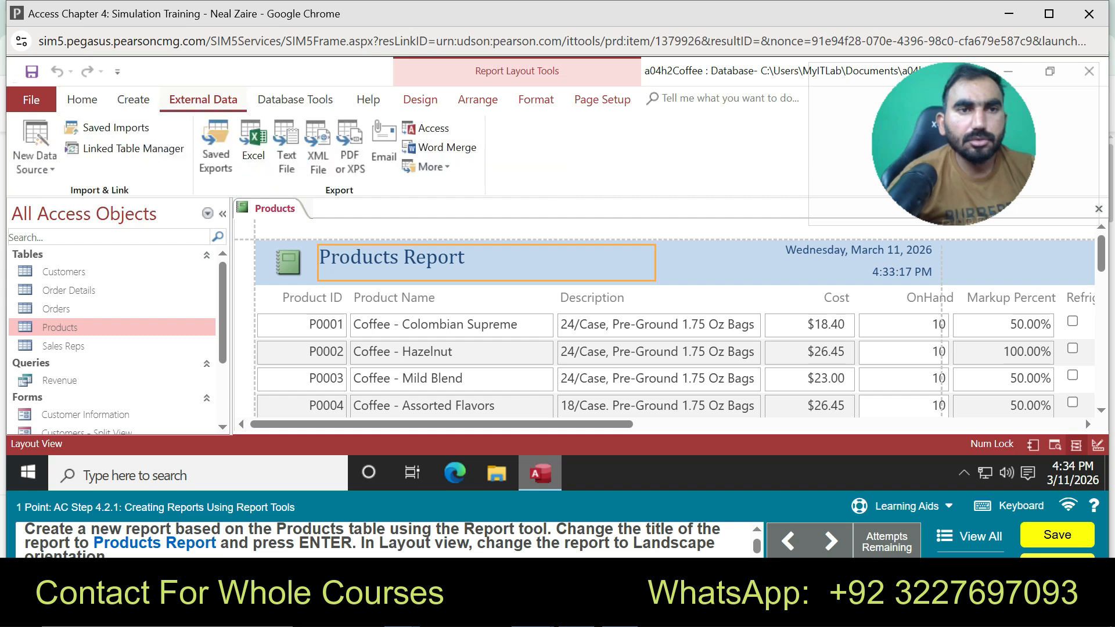
click(82, 100)
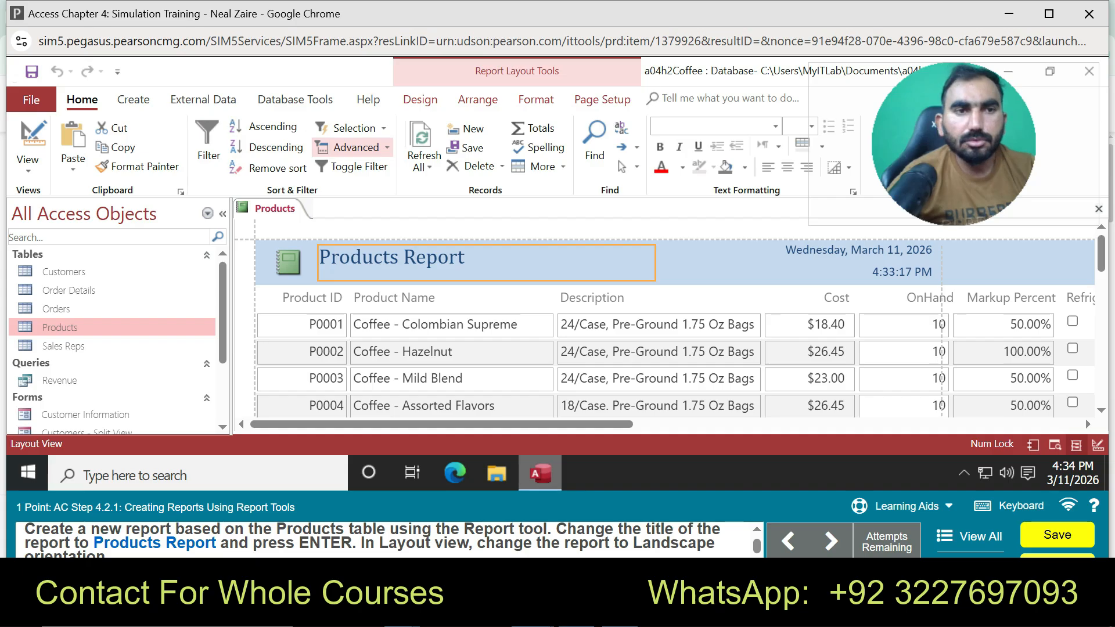
click(535, 99)
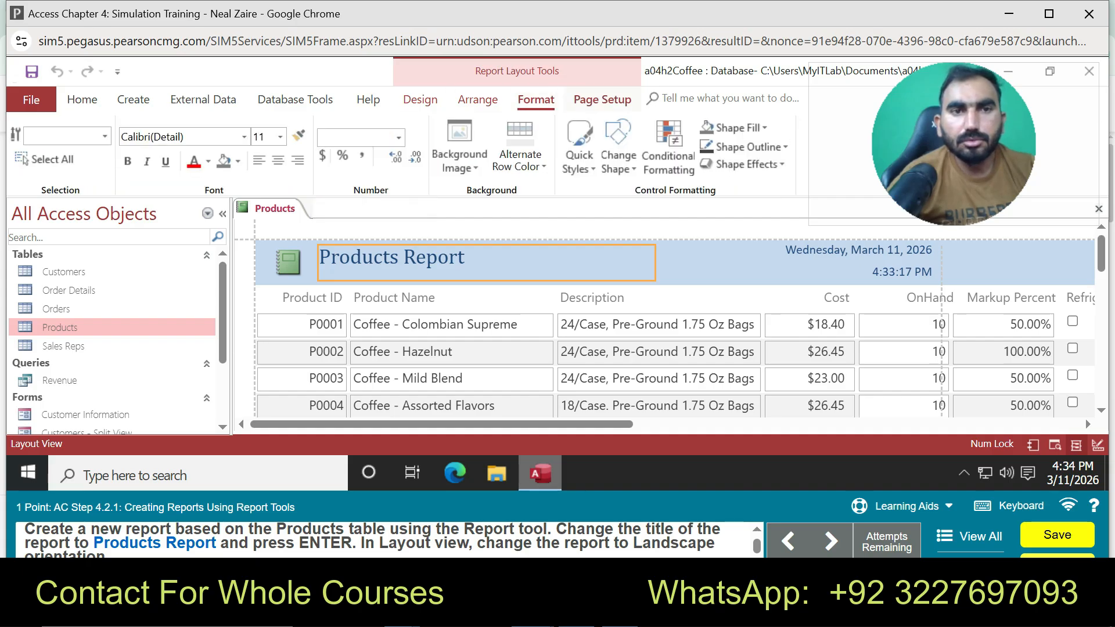
click(603, 99)
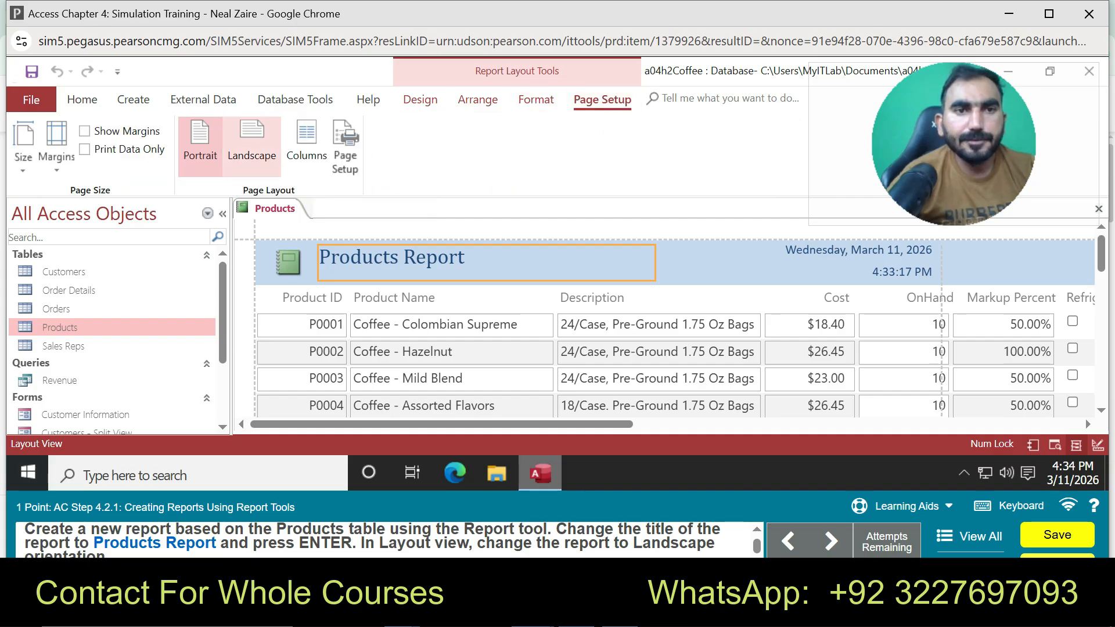
Set the Products Report to Landscape orientation and select the Revenue query as the next report source
click(251, 145)
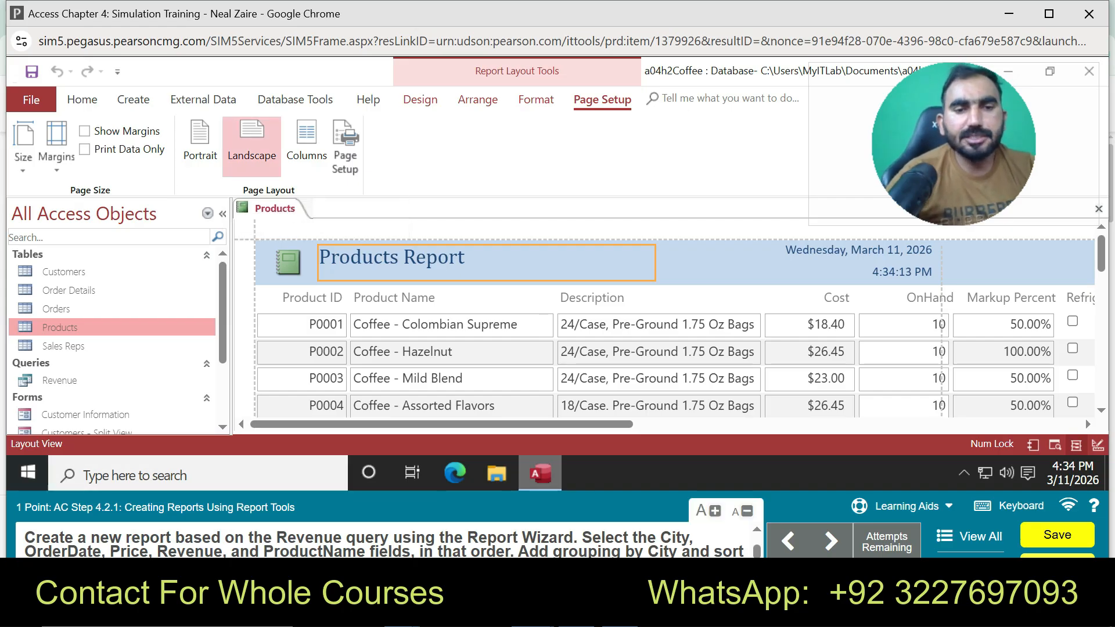
click(59, 380)
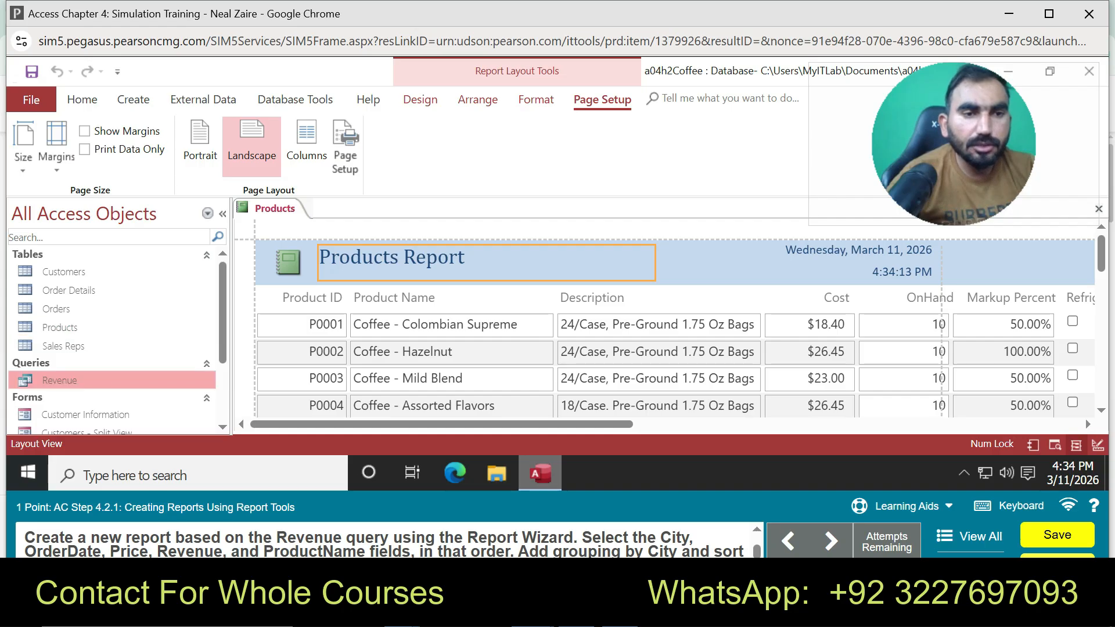
click(133, 100)
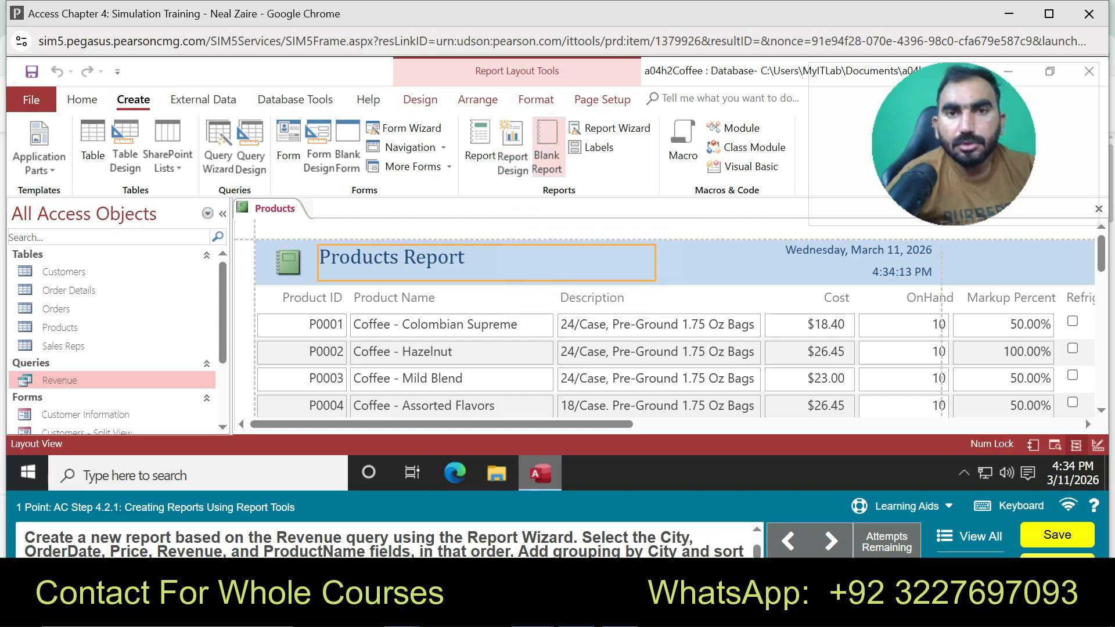
Launch the Report Wizard on the Revenue query and add City, OrderDate, Price and Revenue
click(609, 127)
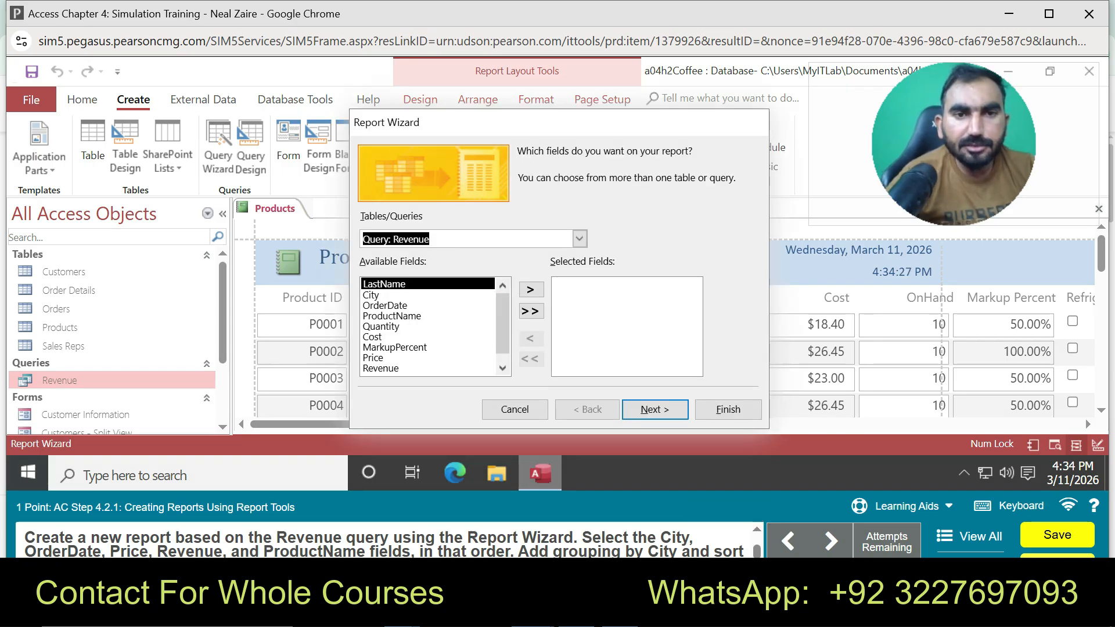
double_click(371, 295)
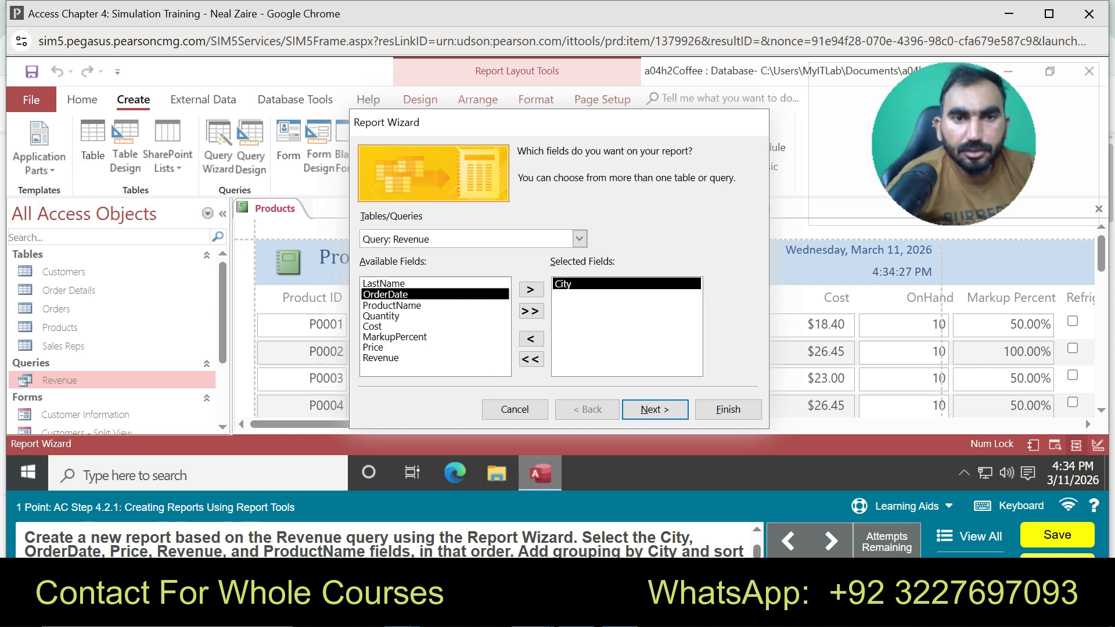
double_click(371, 294)
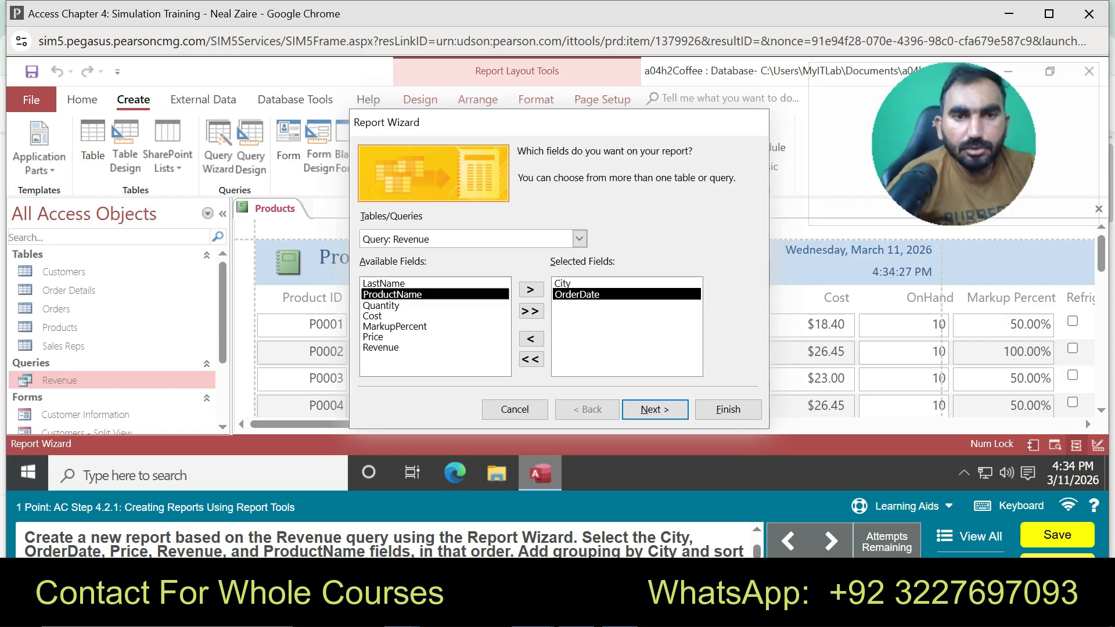
double_click(373, 337)
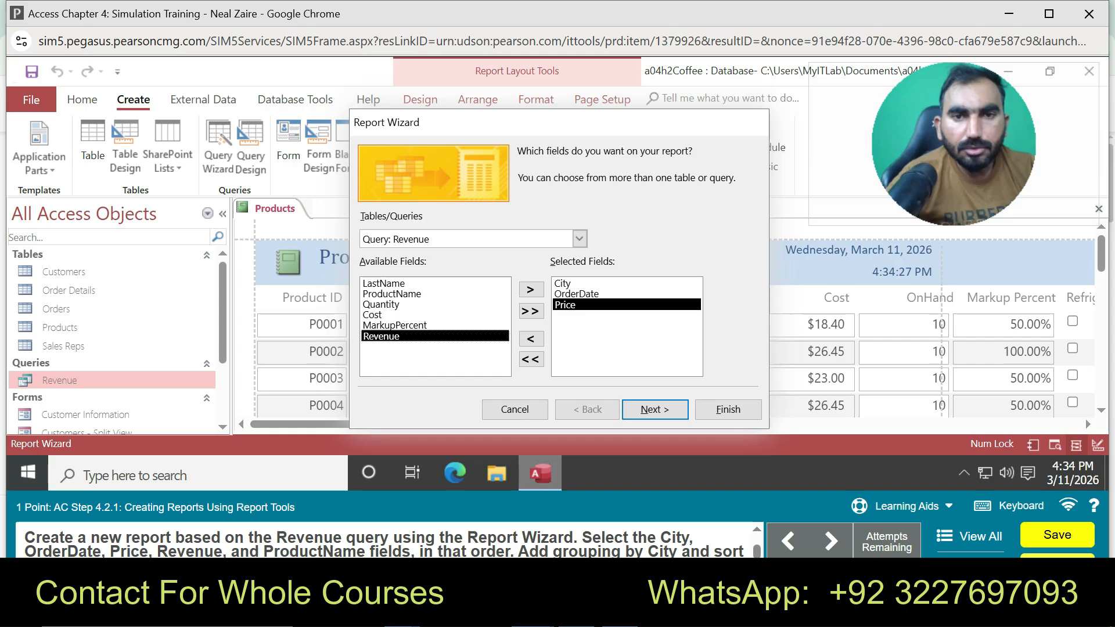
double_click(372, 336)
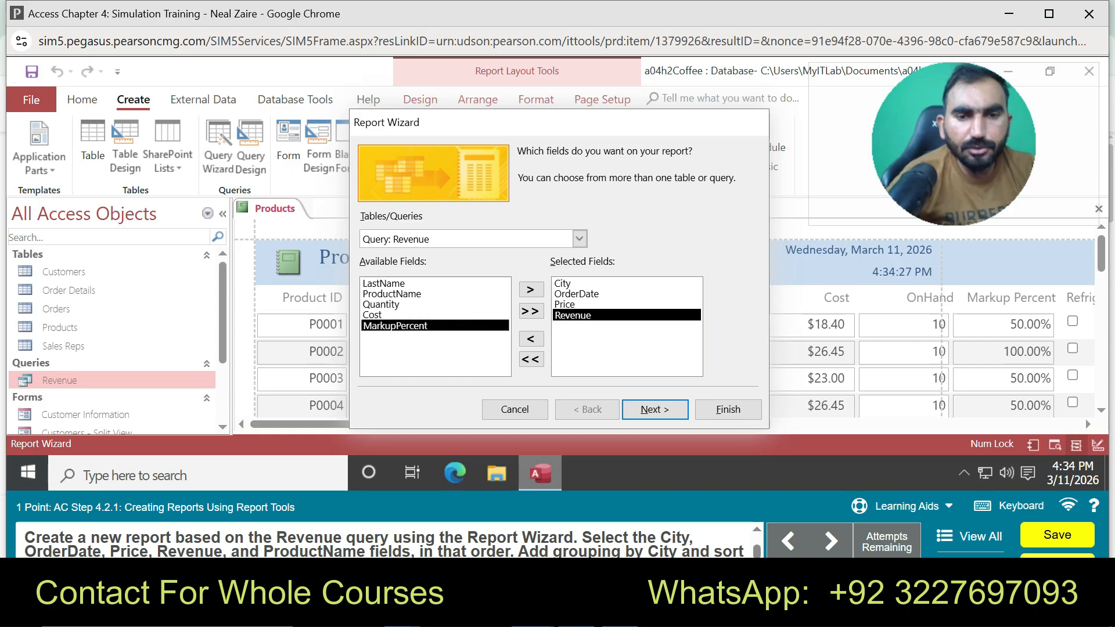
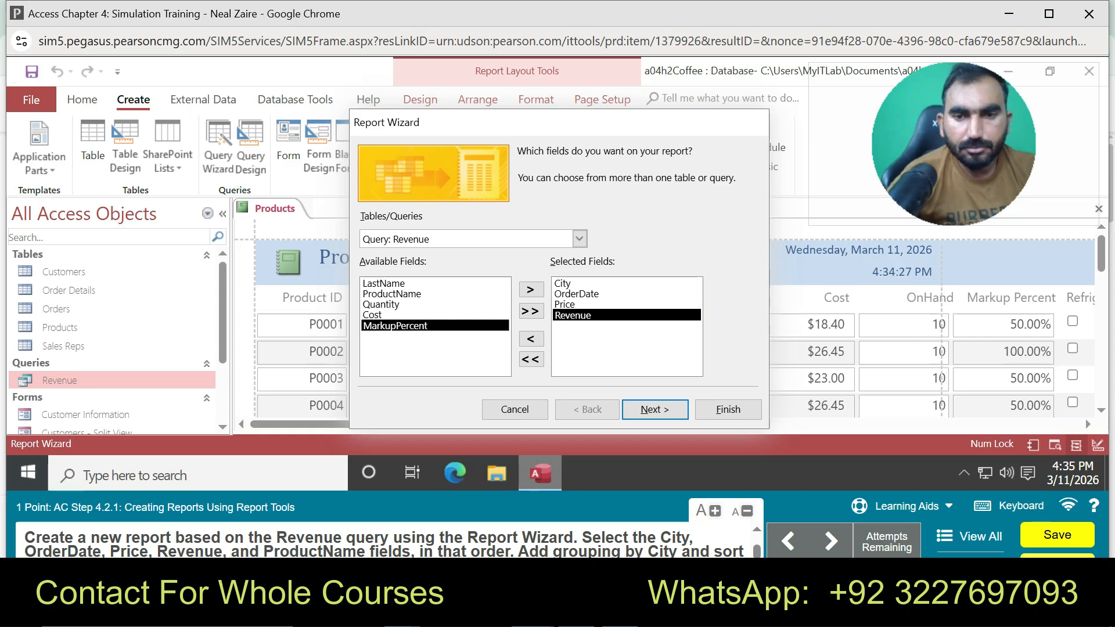
Add ProductName as the fifth selected field and advance to the grouping step
scroll(383, 540, down, 1)
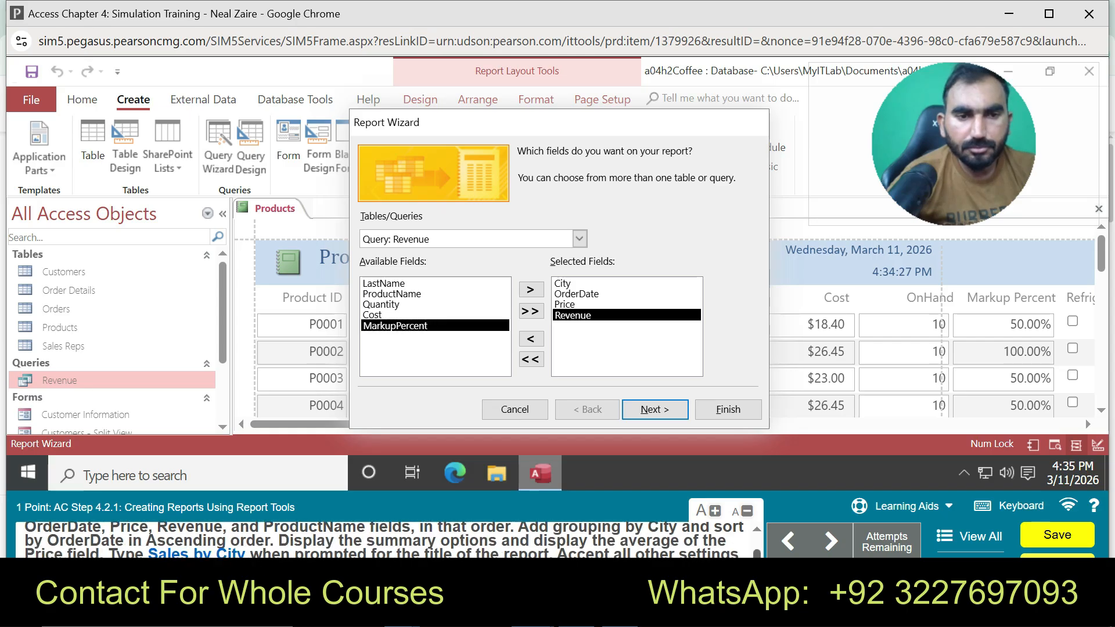
scroll(383, 540, up, 1)
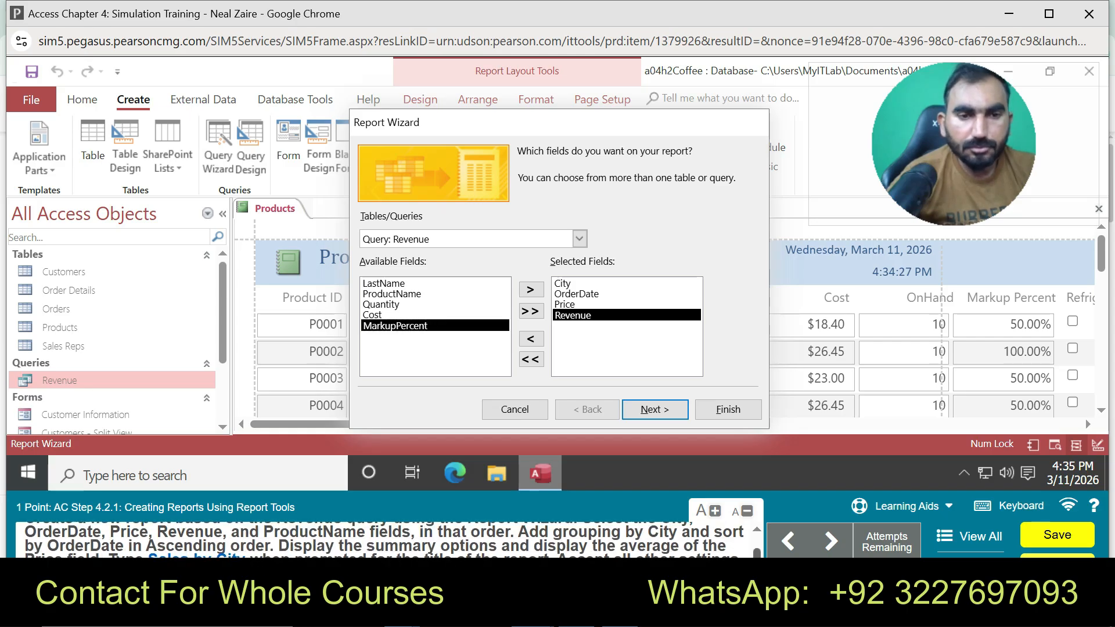
scroll(383, 540, up, 3)
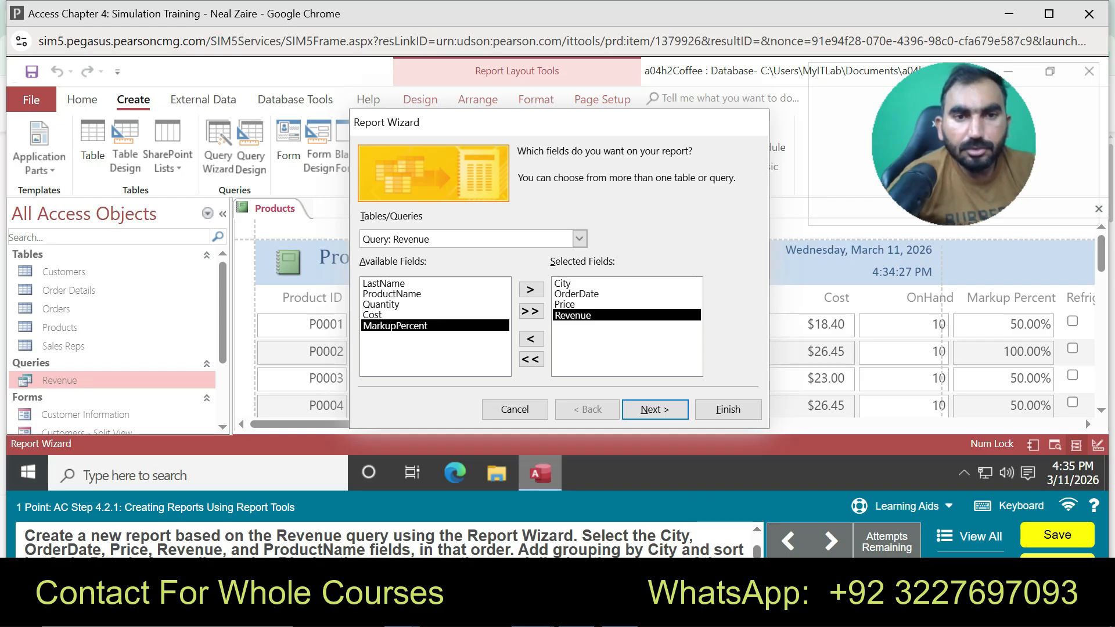
double_click(392, 294)
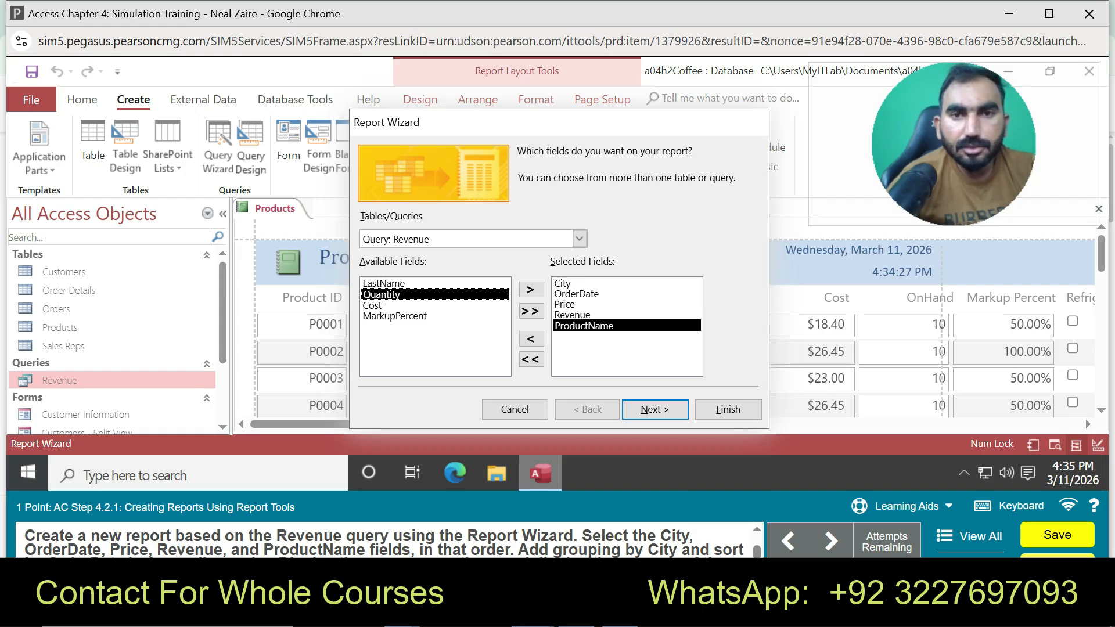
click(654, 409)
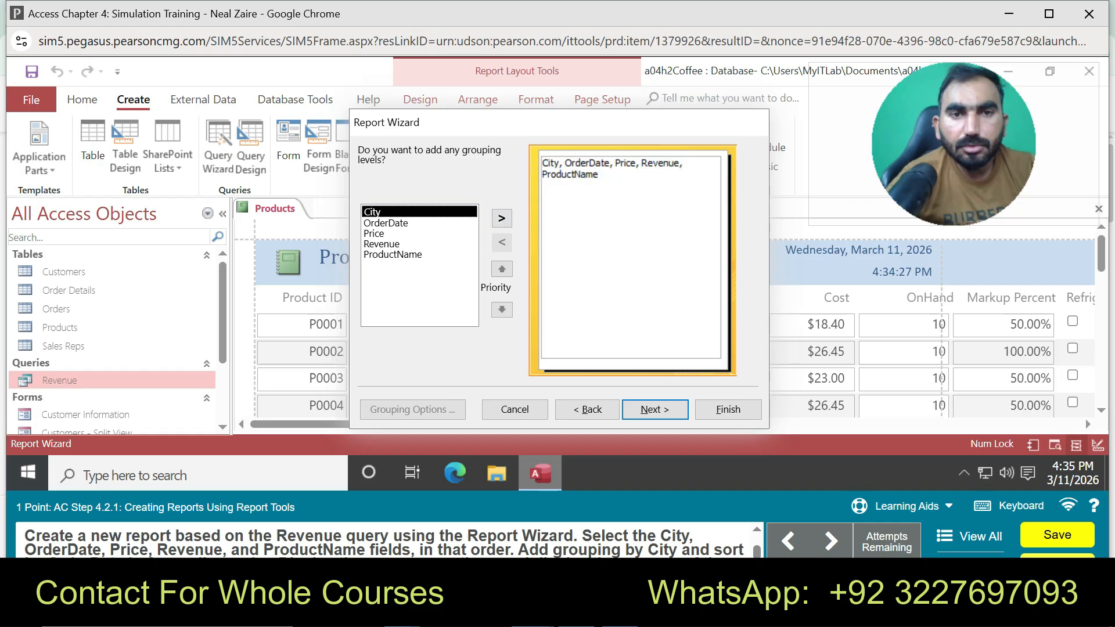
Group the report by City and sort detail records by OrderDate ascending
click(501, 218)
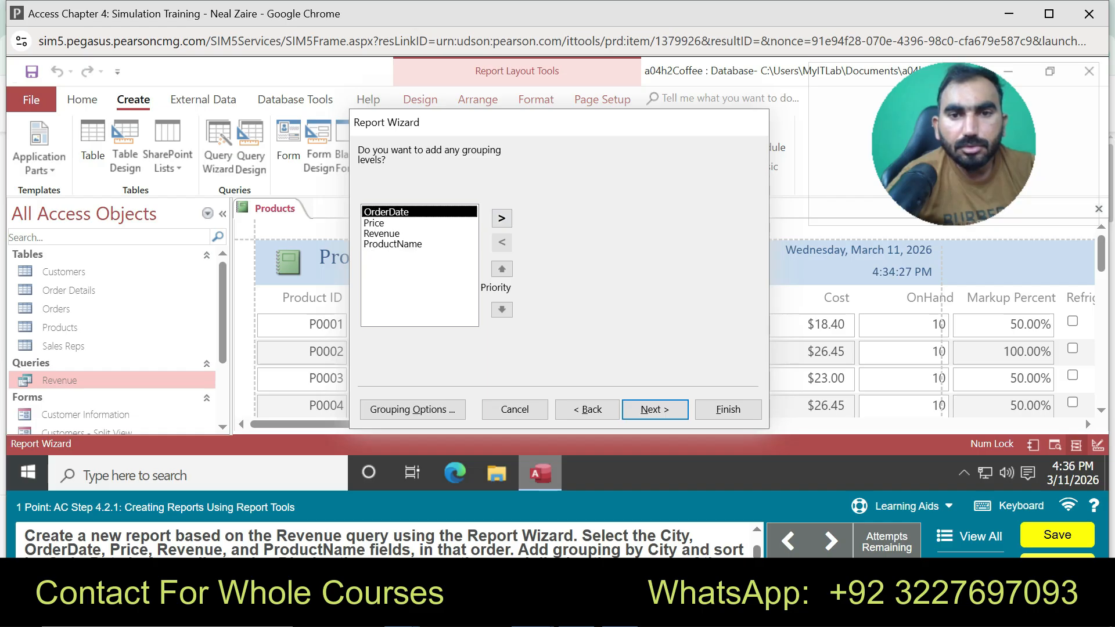
click(654, 410)
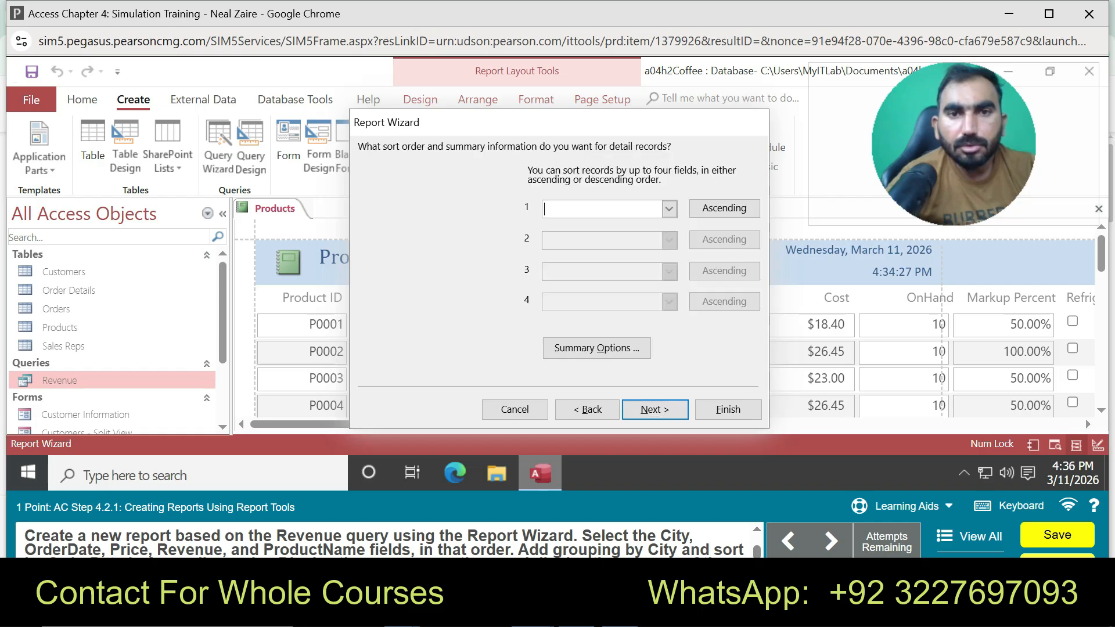
click(669, 209)
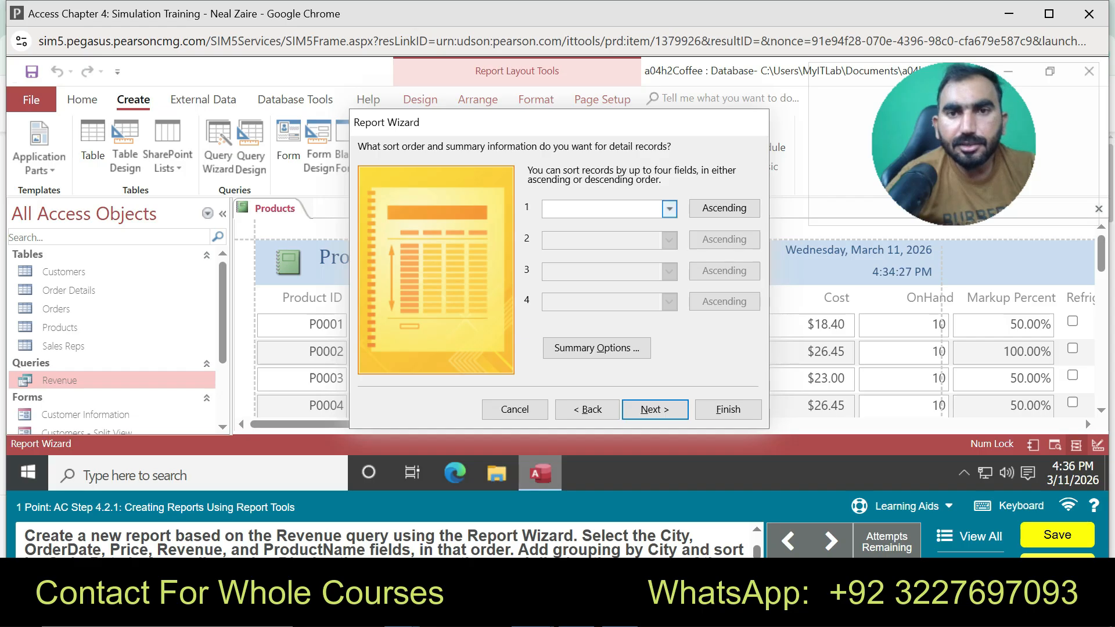
click(669, 209)
click(574, 234)
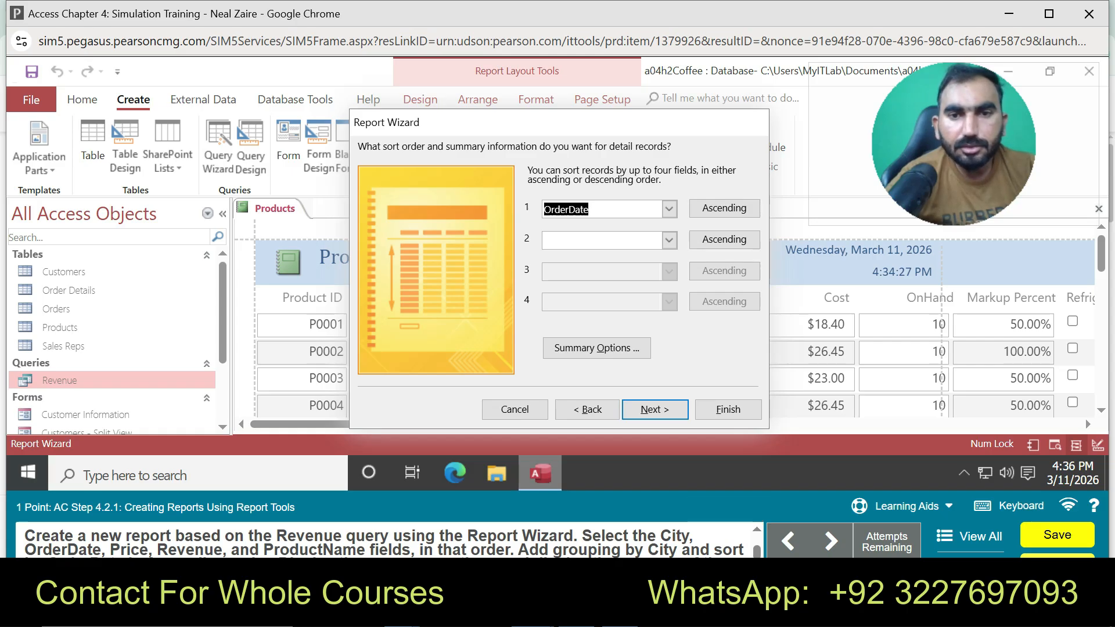
Add an Average summary calculation for the Price field
click(596, 348)
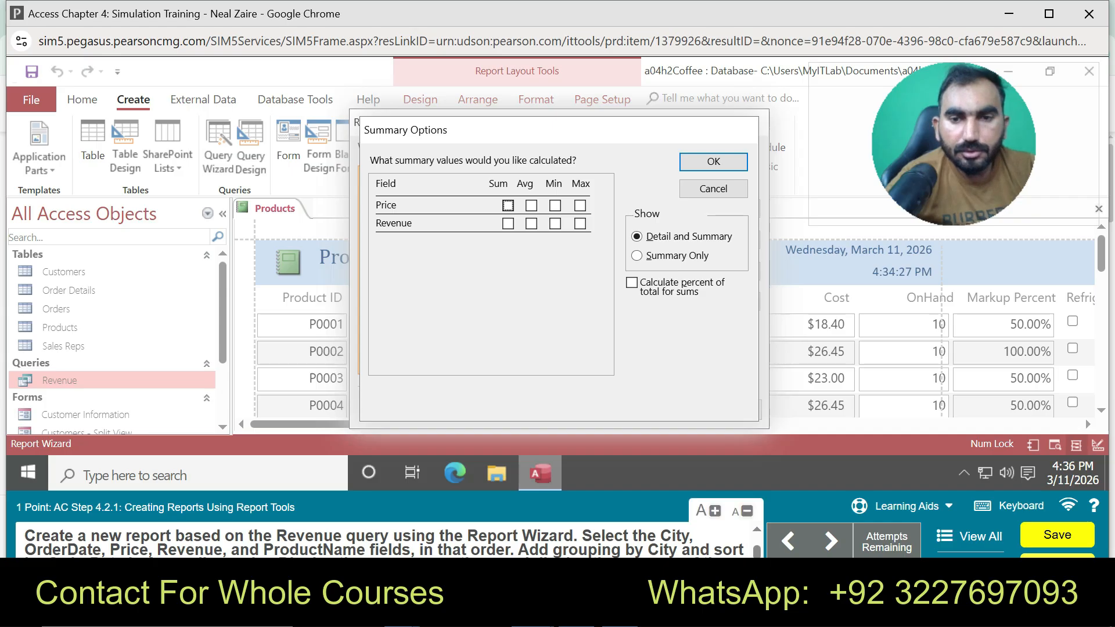
scroll(383, 540, down, 1)
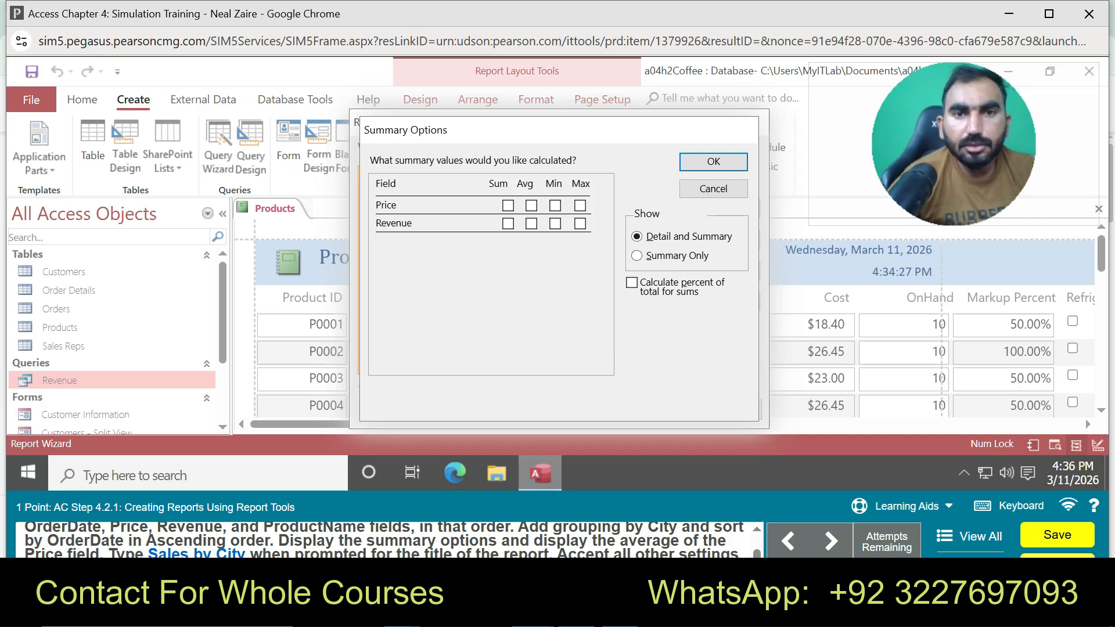
click(532, 205)
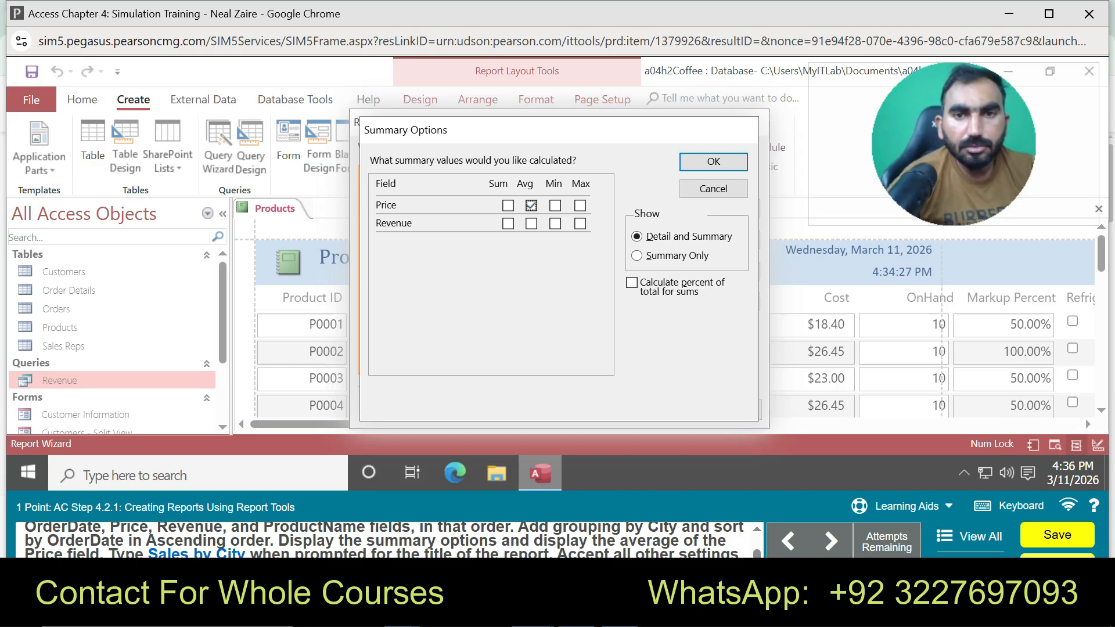
click(713, 161)
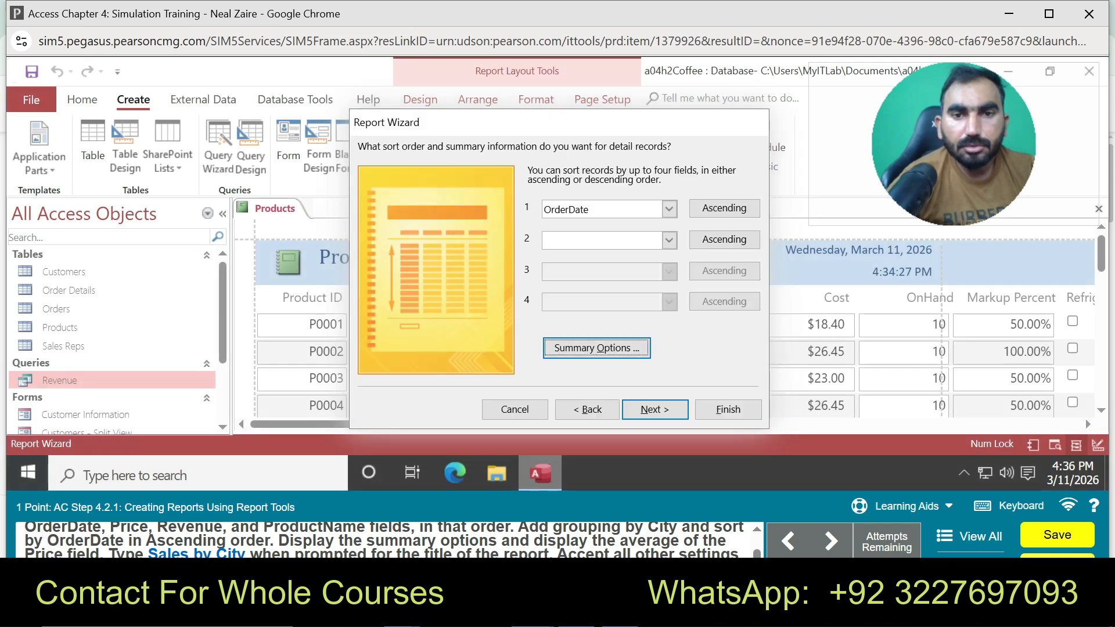
Accept the default layout, title the report 'Sales by City', and finish the wizard
key(alt+n)
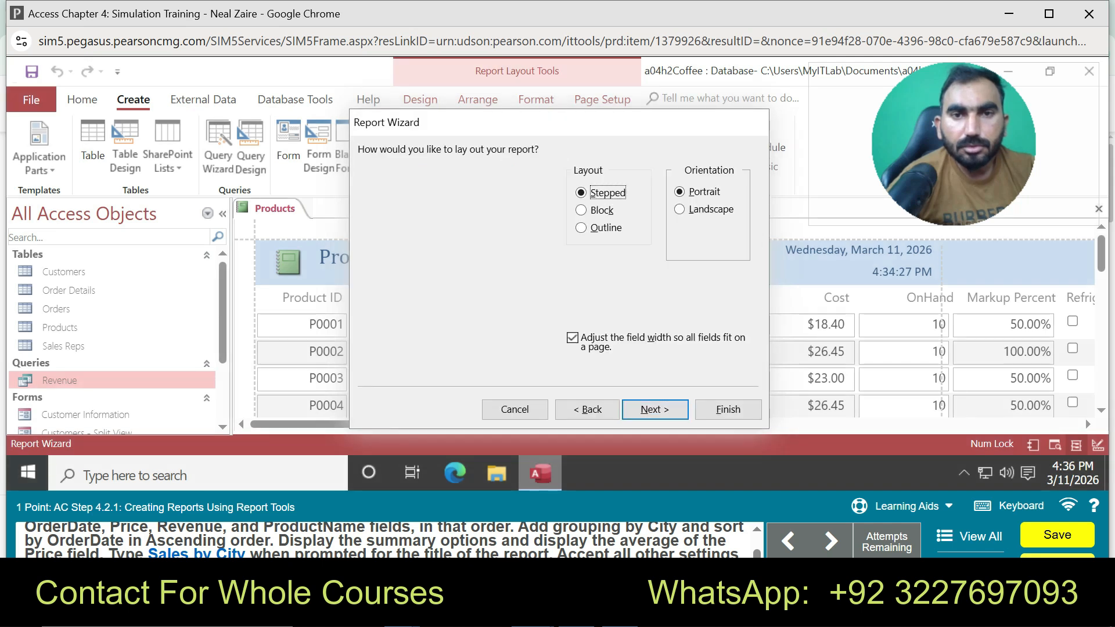
key(alt+n)
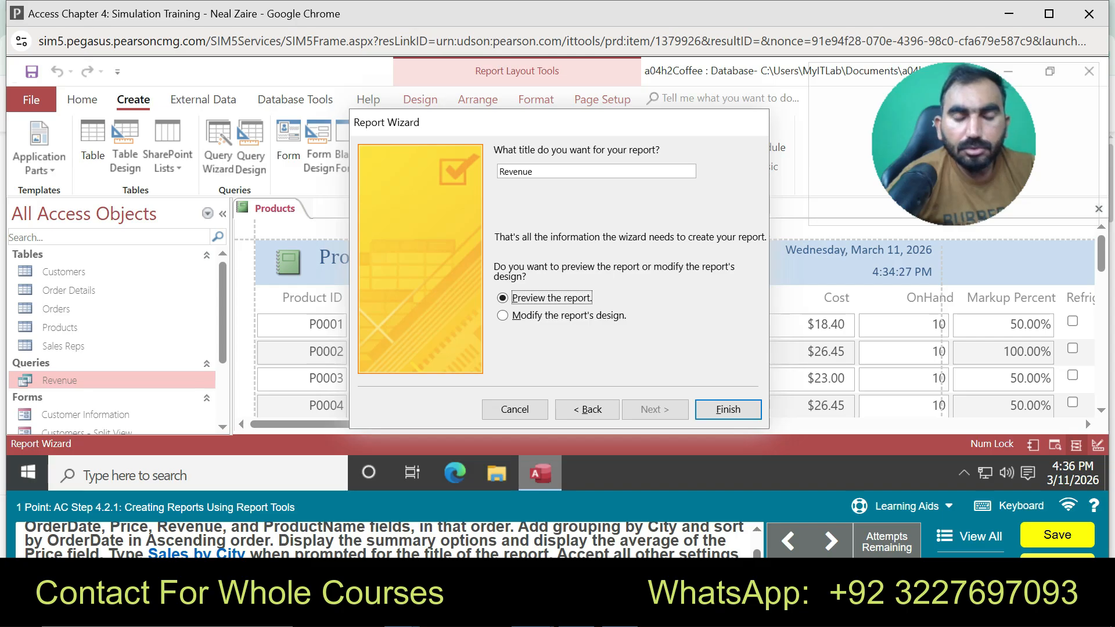
click(533, 171)
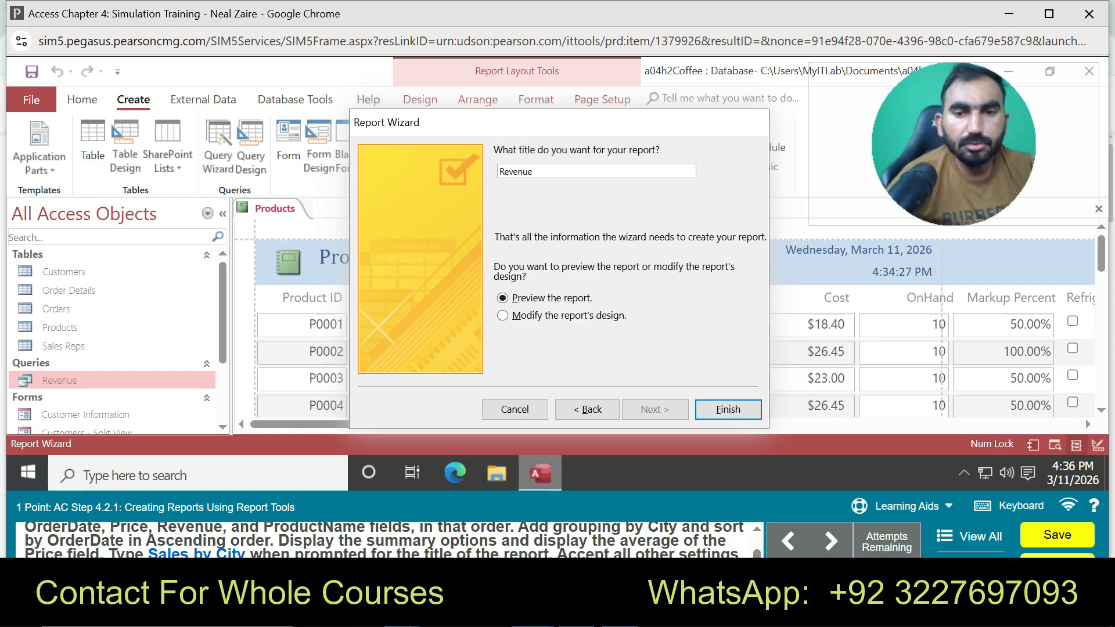
key(BackSpace)
key(BackSpace)
key(BackSpace)
key(BackSpace)
key(BackSpace)
key(BackSpace)
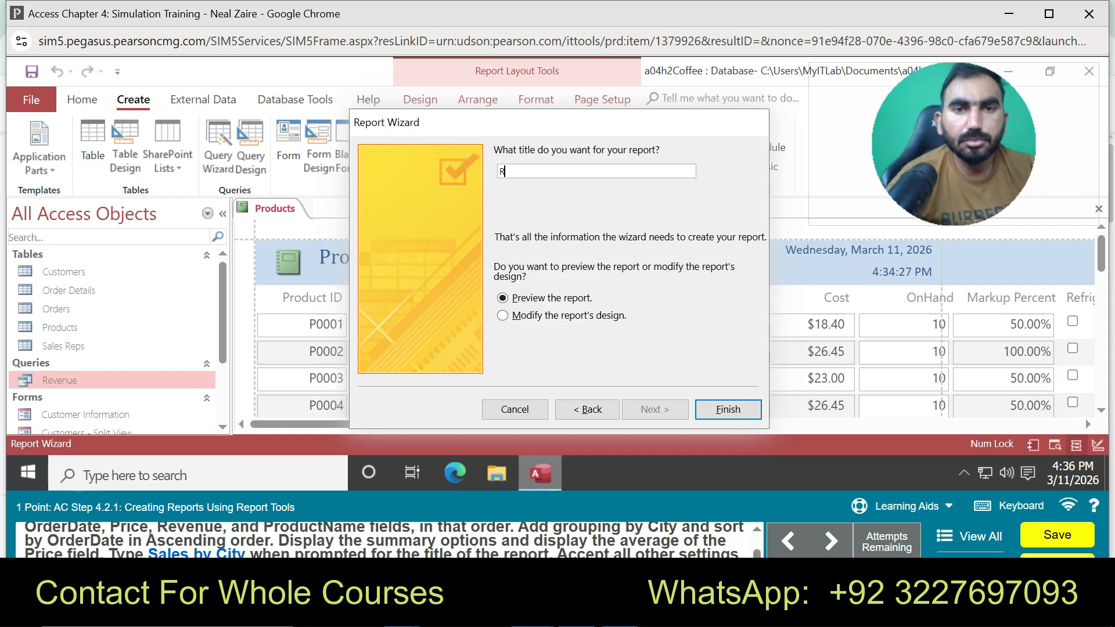
text(Sales by City)
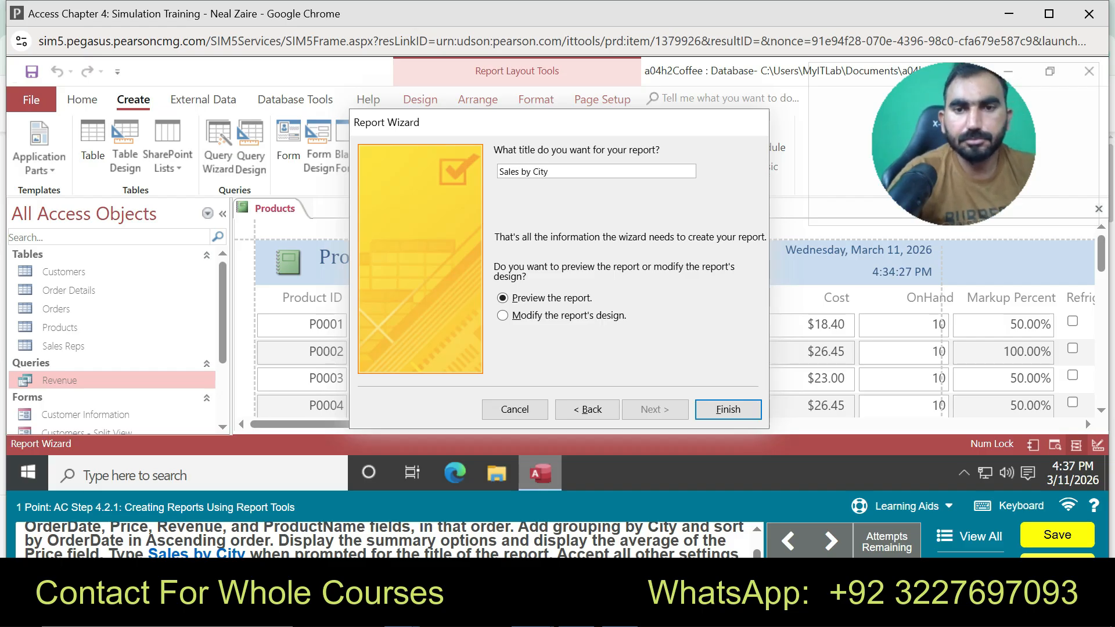
key(Return)
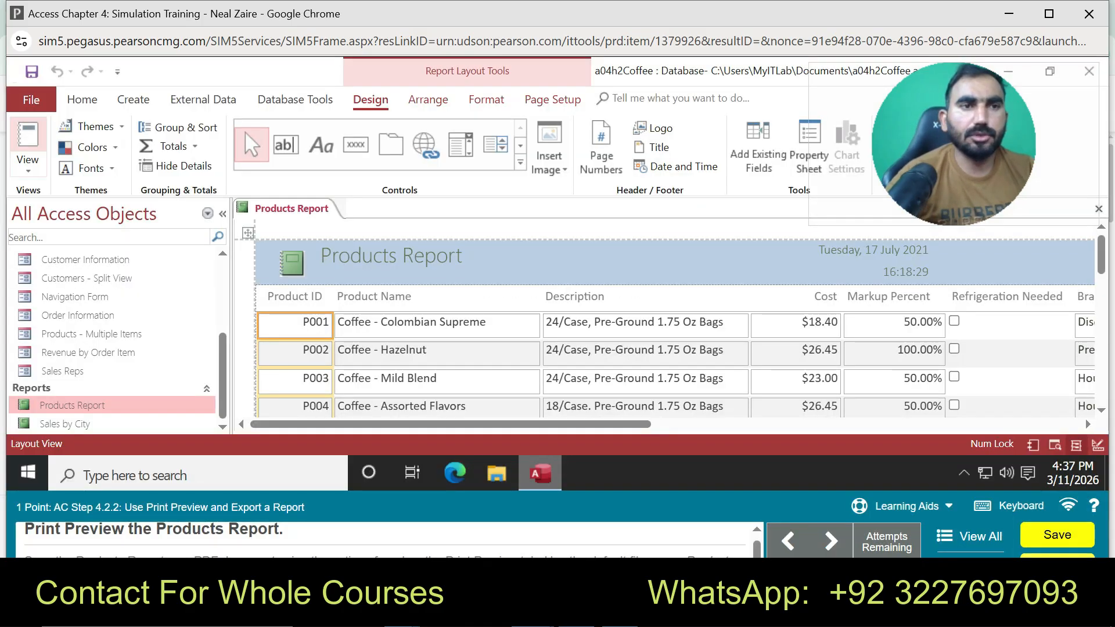
Attempt a print preview from the File print options, then start guided practice
click(31, 99)
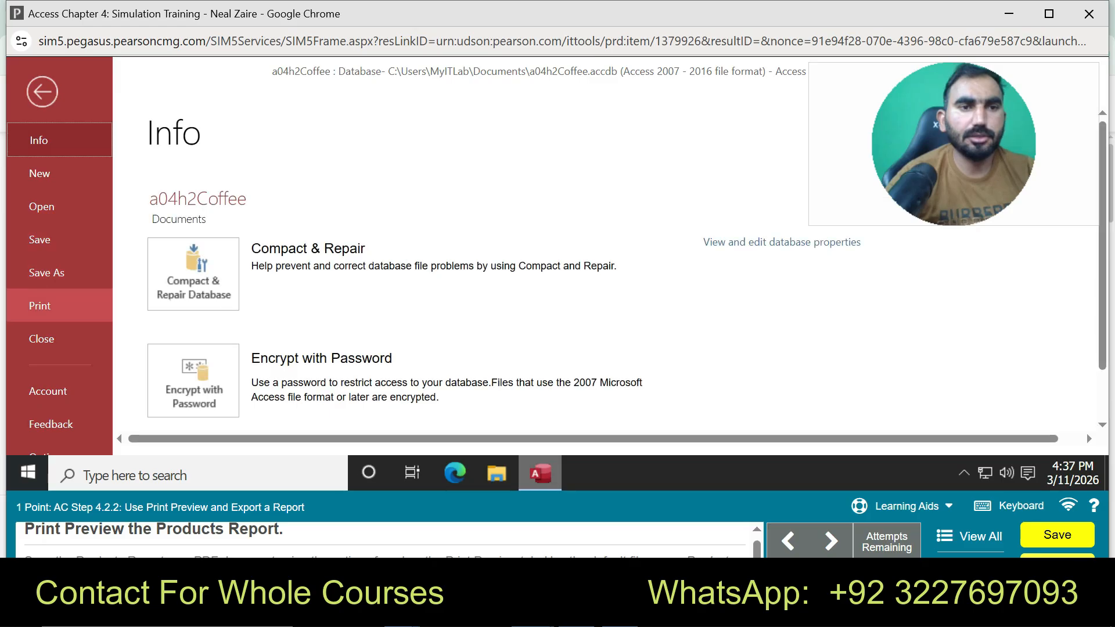
click(40, 306)
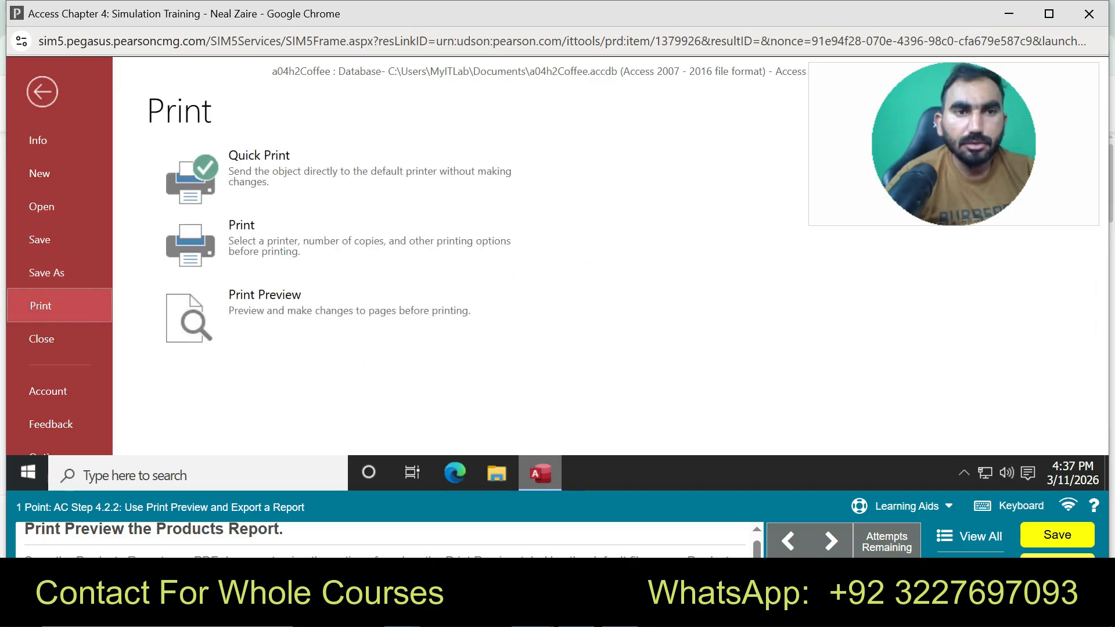
click(43, 92)
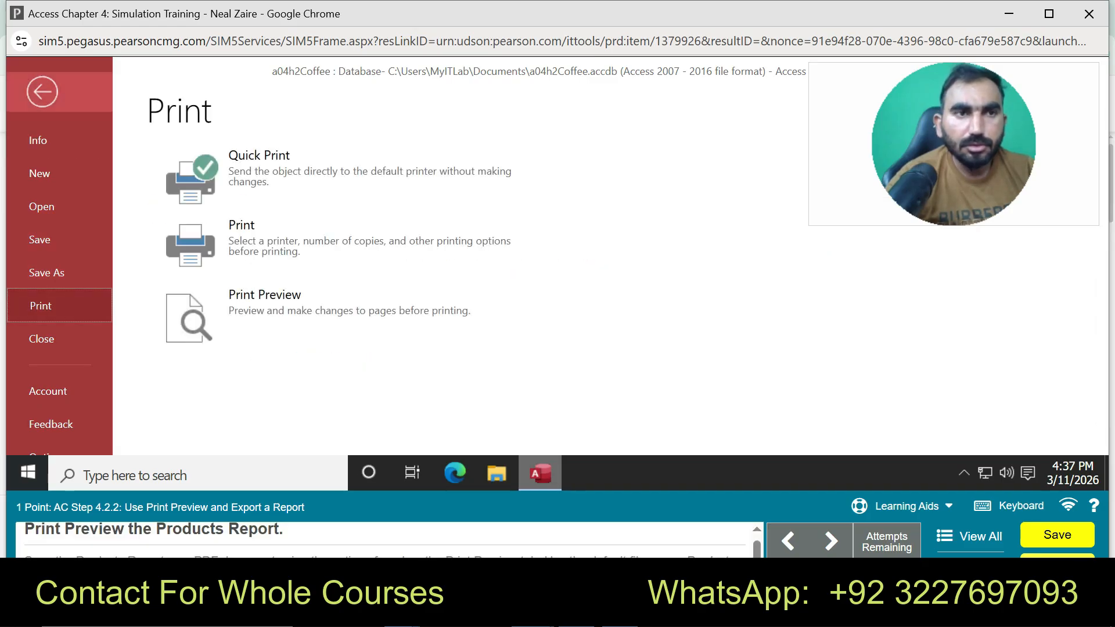
click(42, 92)
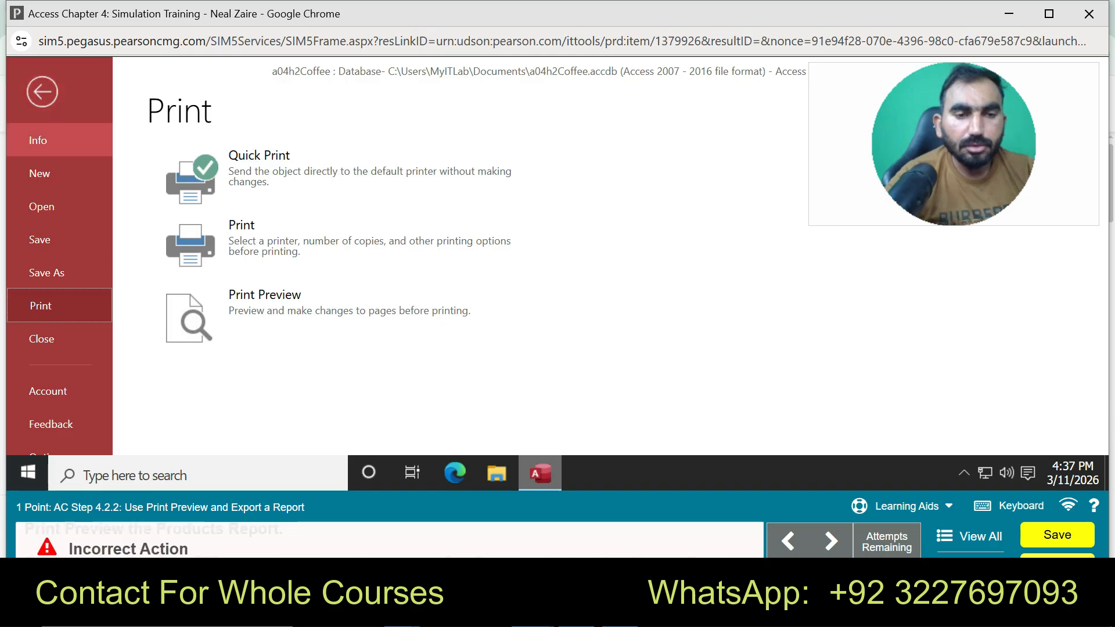
click(267, 238)
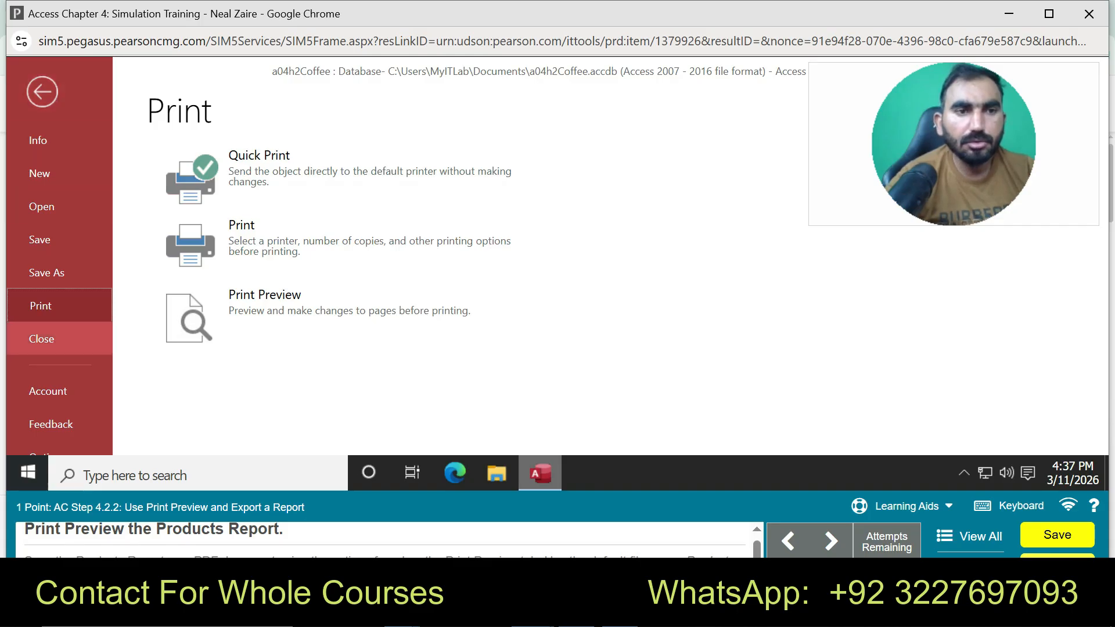
click(900, 505)
click(903, 470)
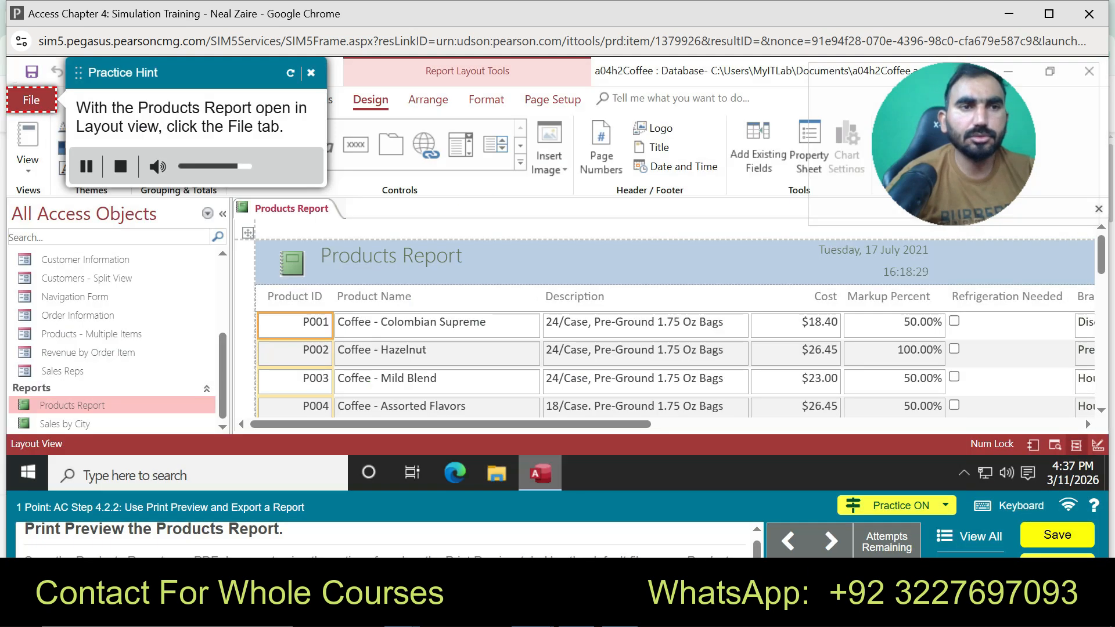
Show the Products Report in Print Preview from the File print options
click(31, 100)
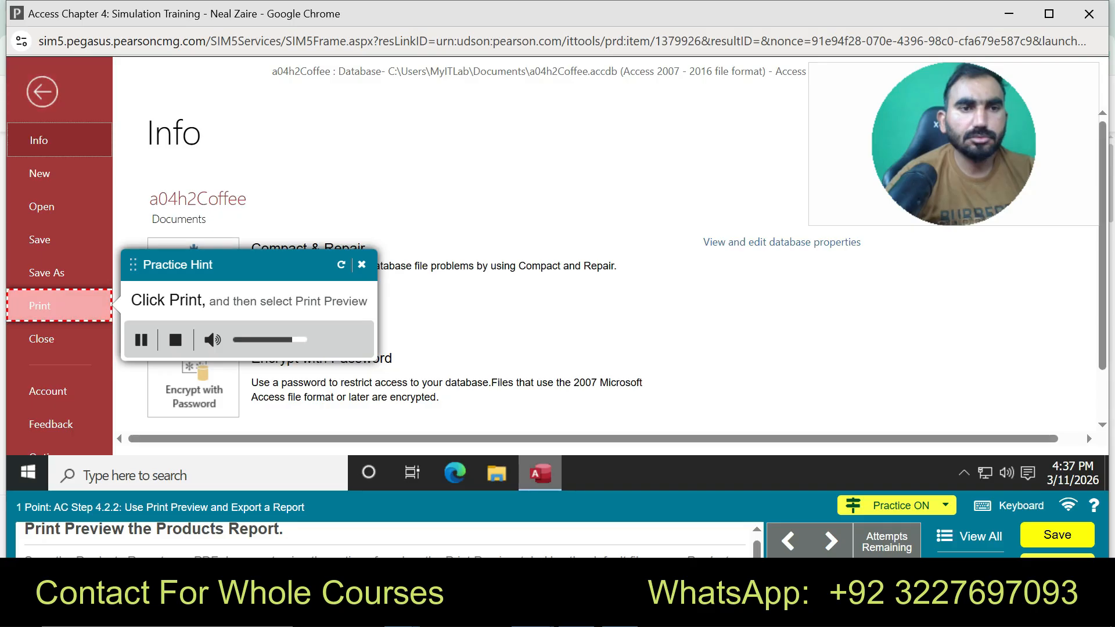
click(39, 305)
click(273, 305)
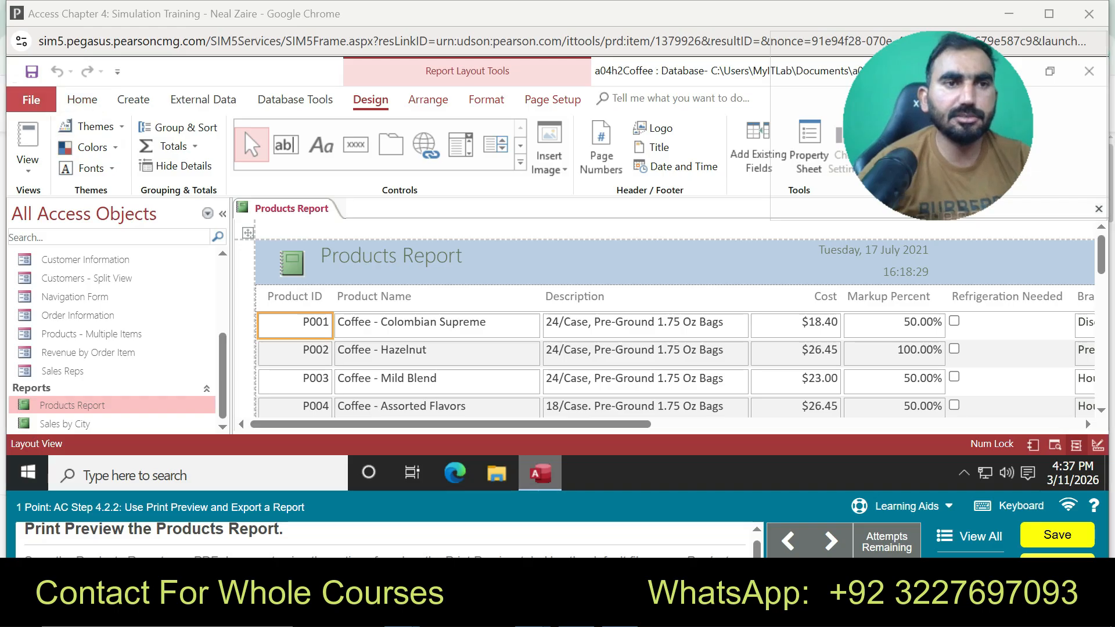
click(32, 100)
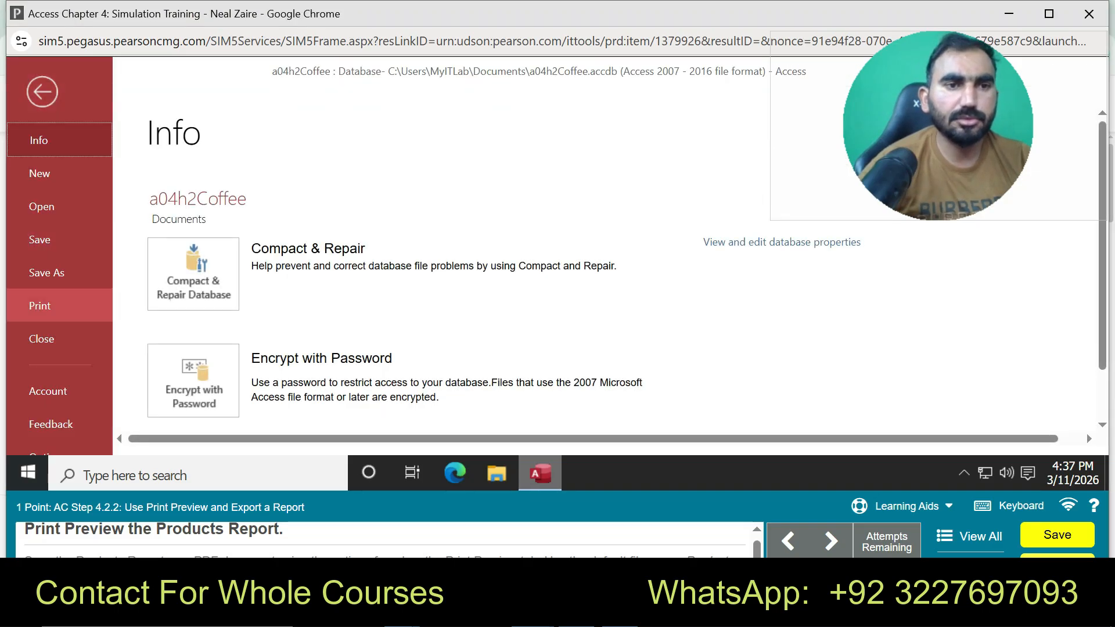
click(40, 305)
click(261, 299)
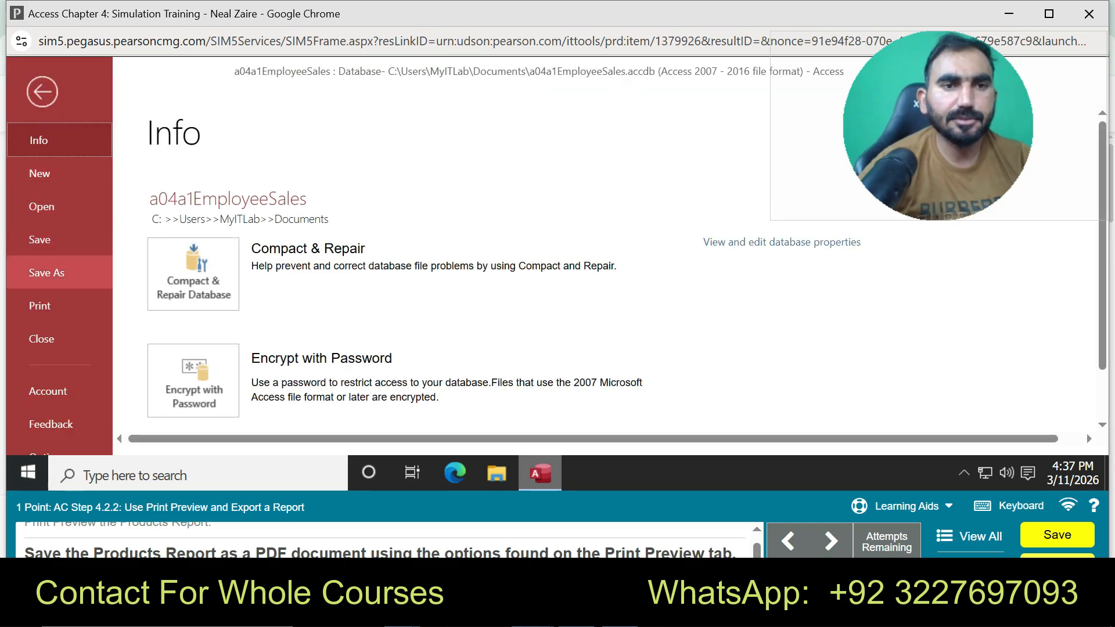
Try the database's save-as choices, then start practice mode for this step
click(47, 272)
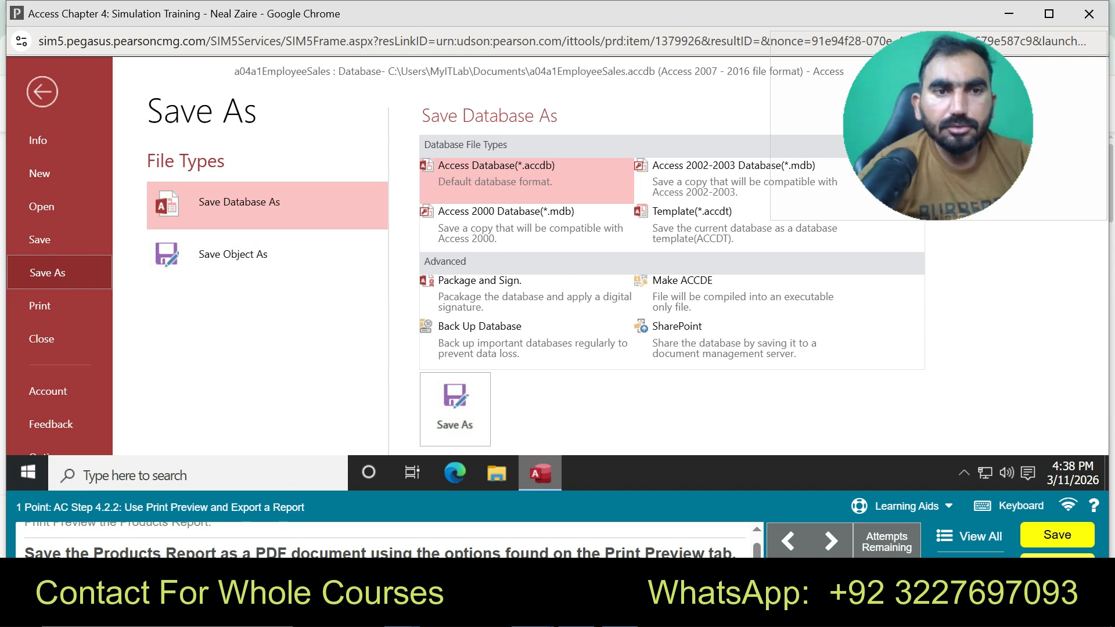
click(455, 409)
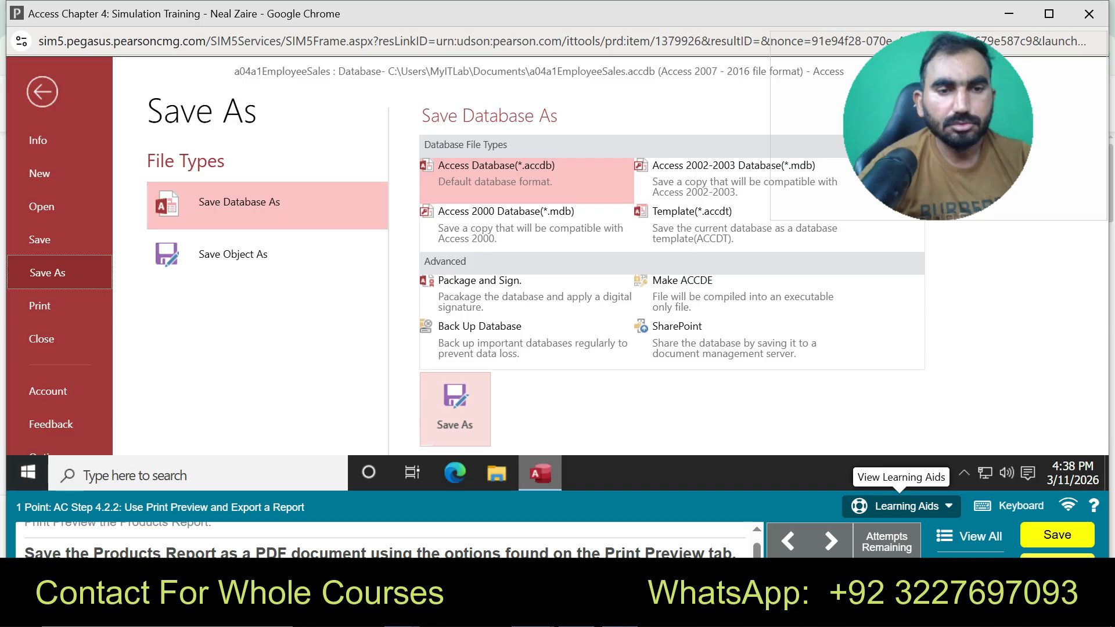
click(900, 505)
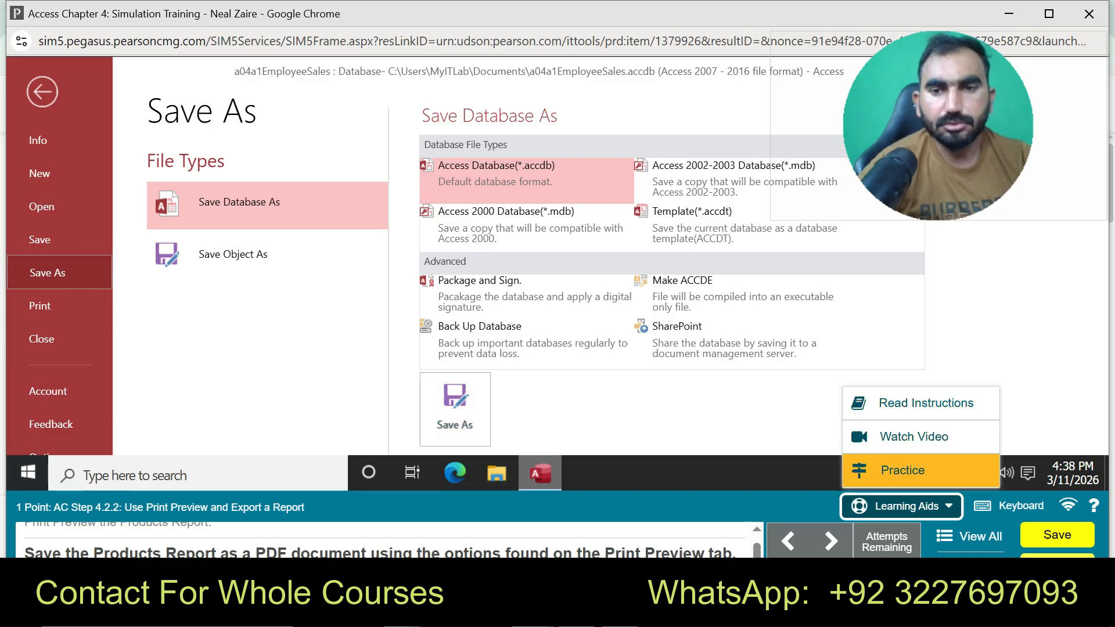
click(901, 470)
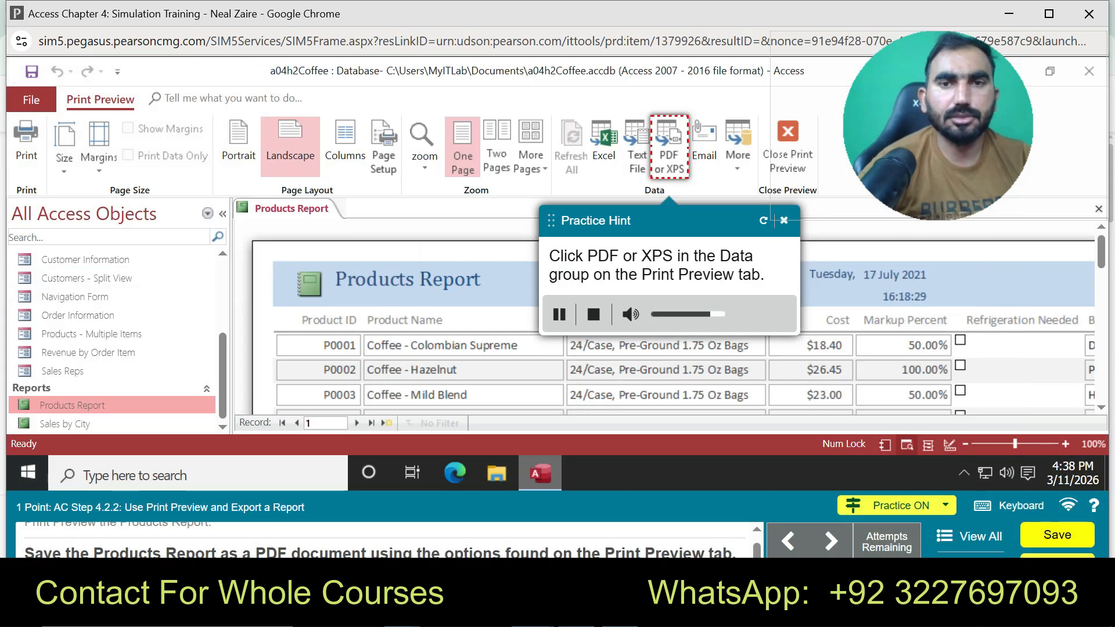
Publish the Products Report as a PDF named Products Report
click(669, 146)
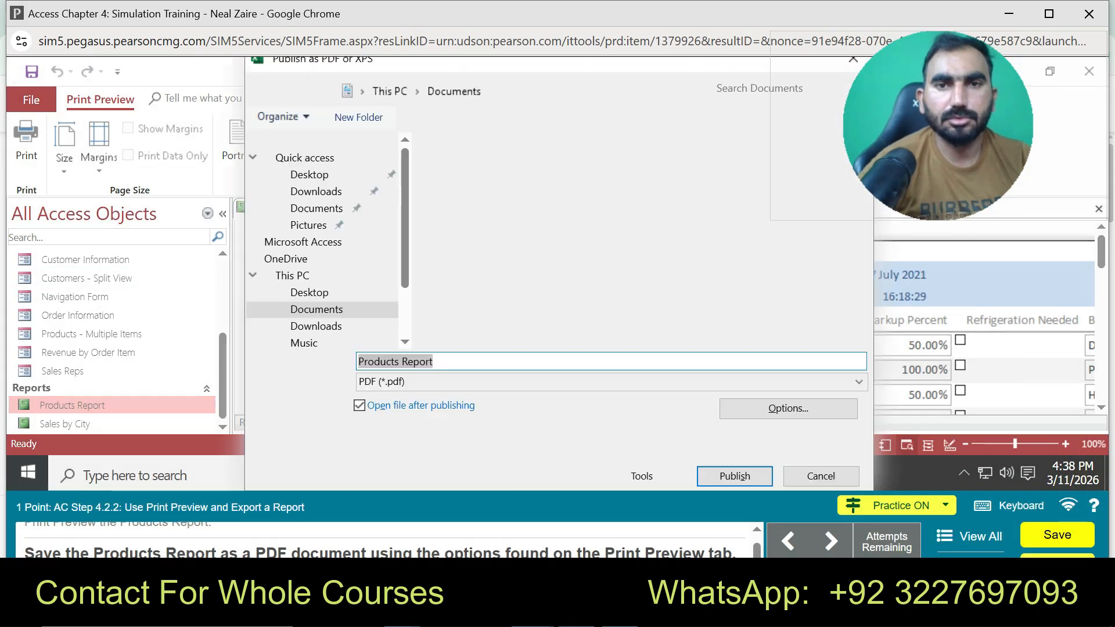
click(735, 476)
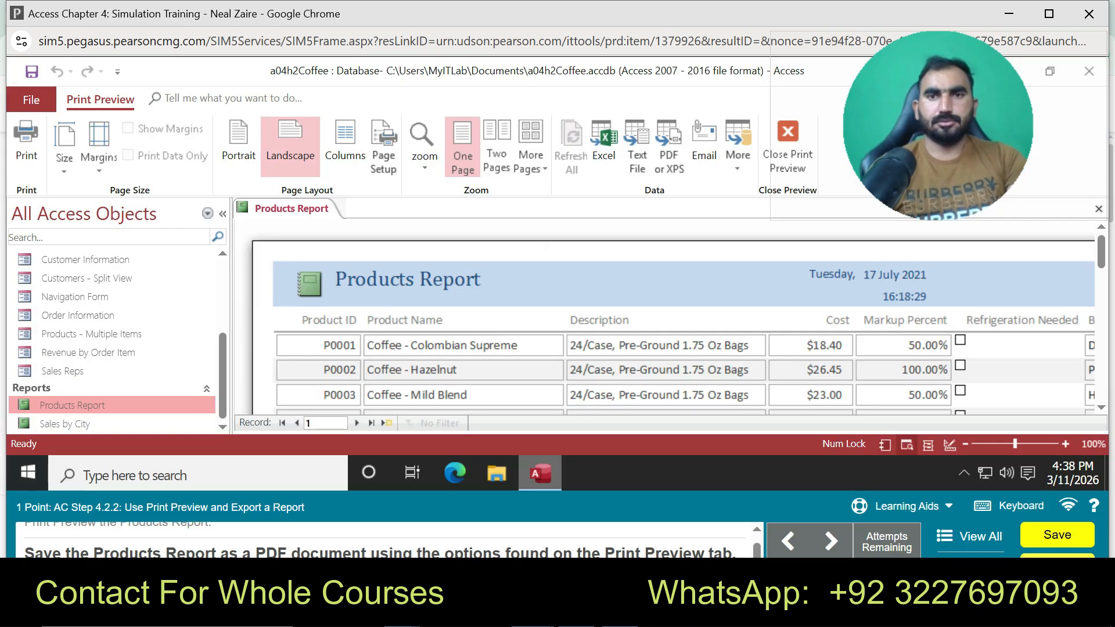
click(669, 152)
key(Return)
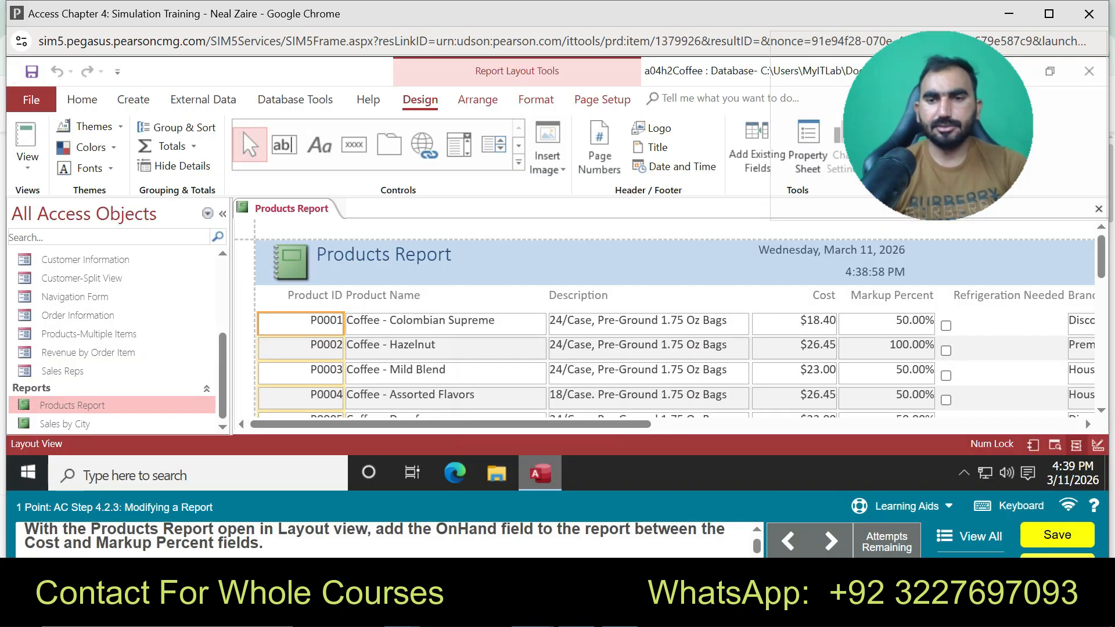
click(911, 505)
click(901, 467)
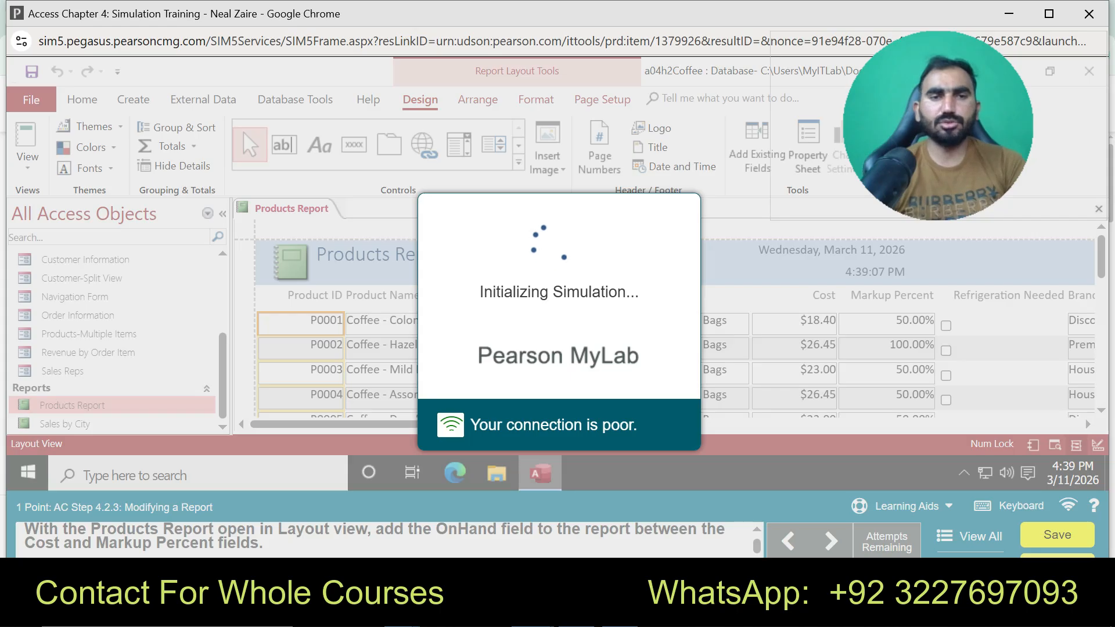
key(alt+F8)
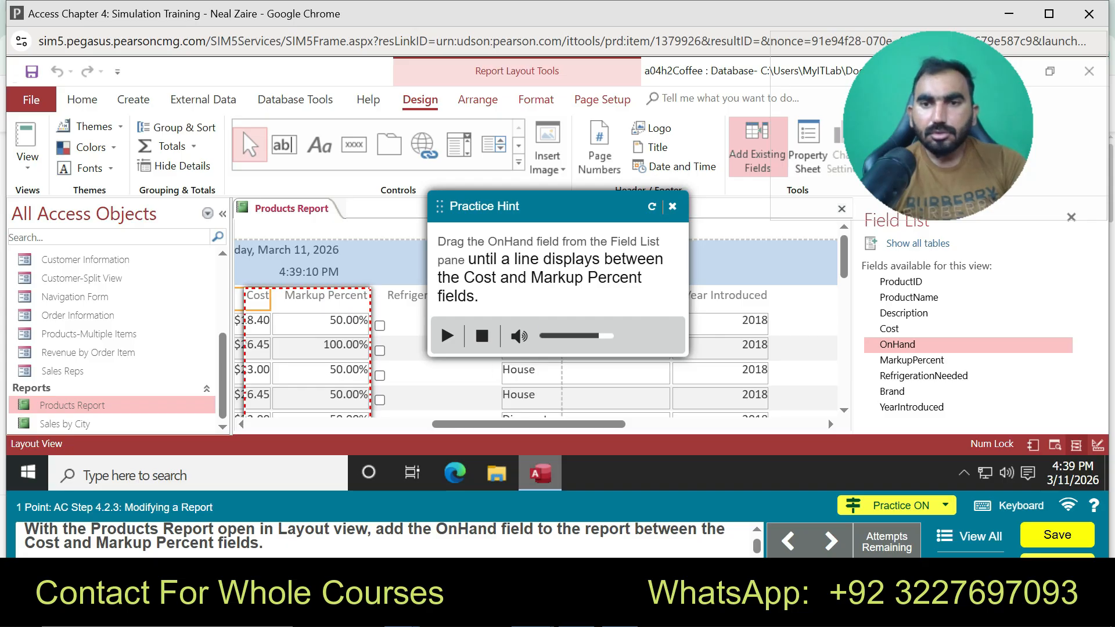
drag(897, 344, 291, 345)
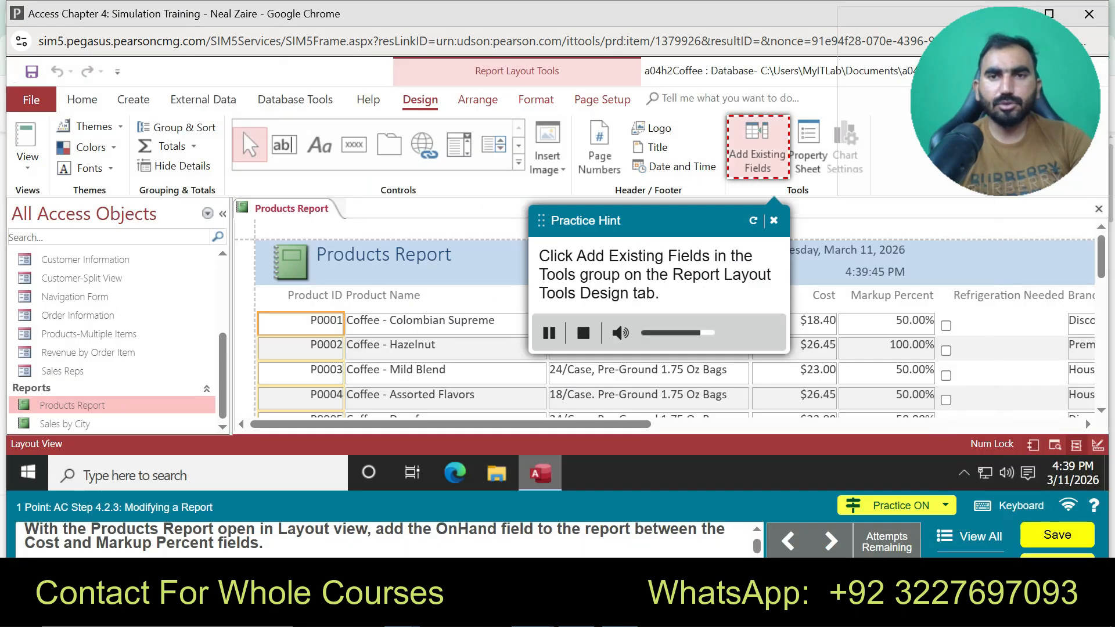
click(773, 220)
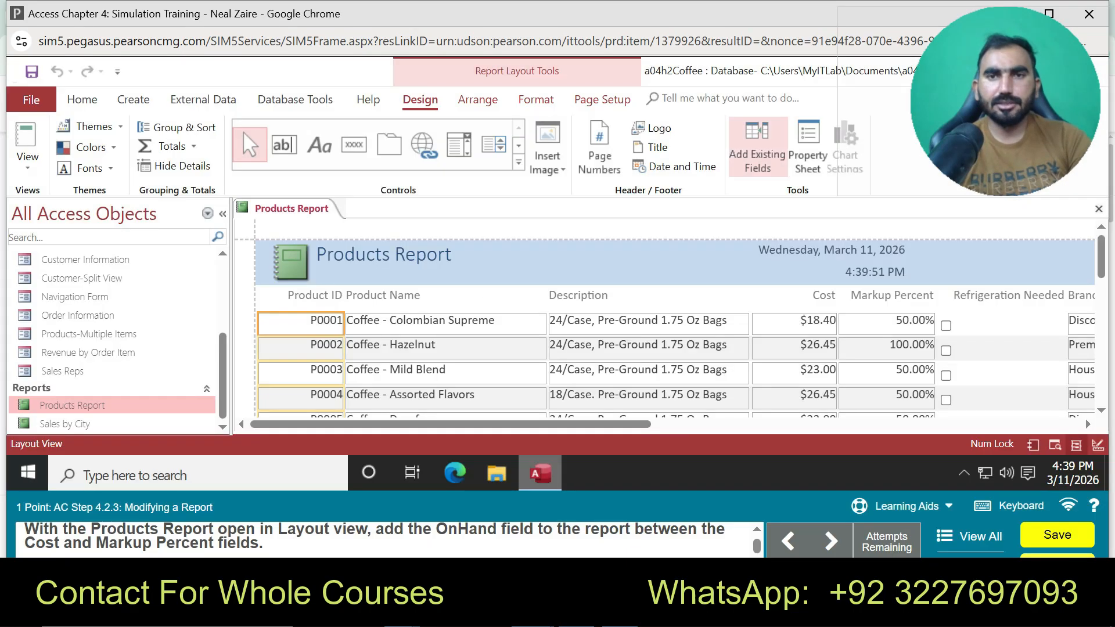
click(758, 147)
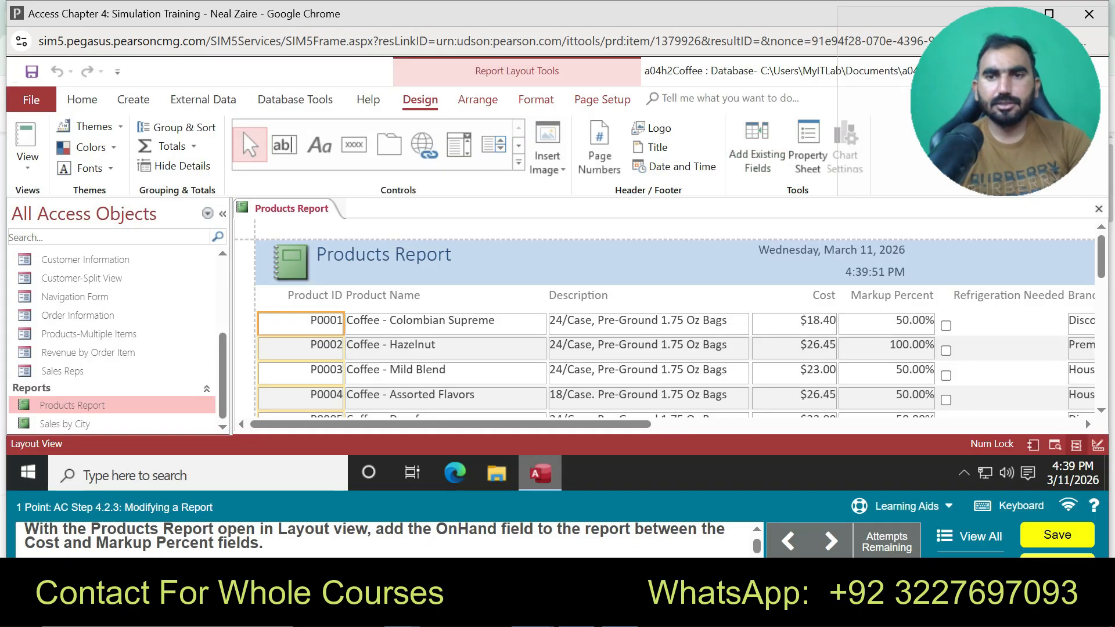
click(898, 345)
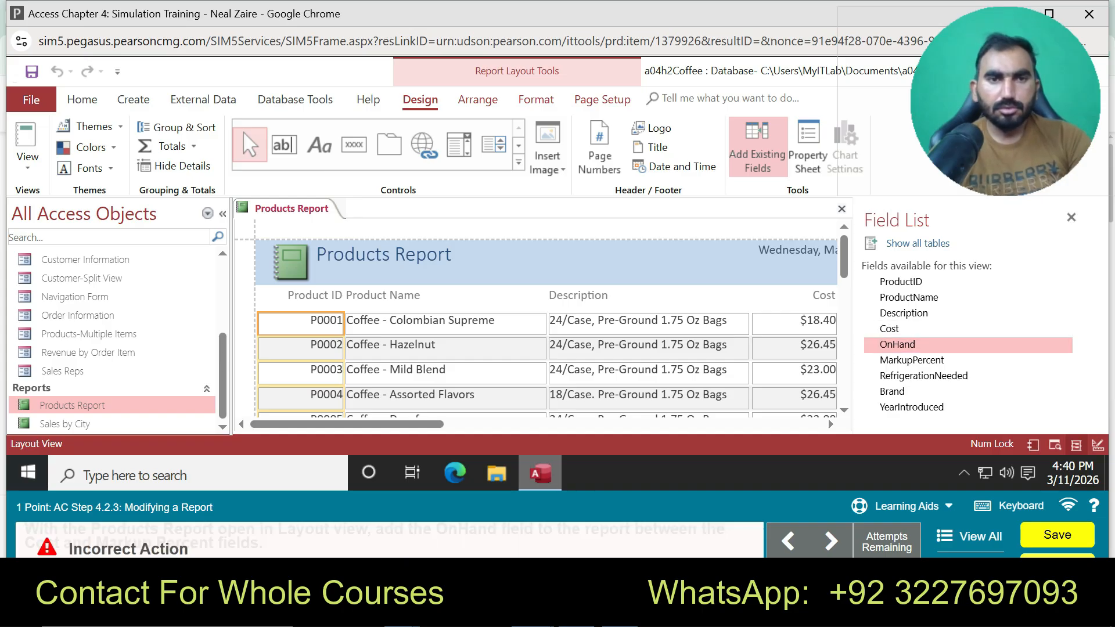
click(905, 506)
click(903, 468)
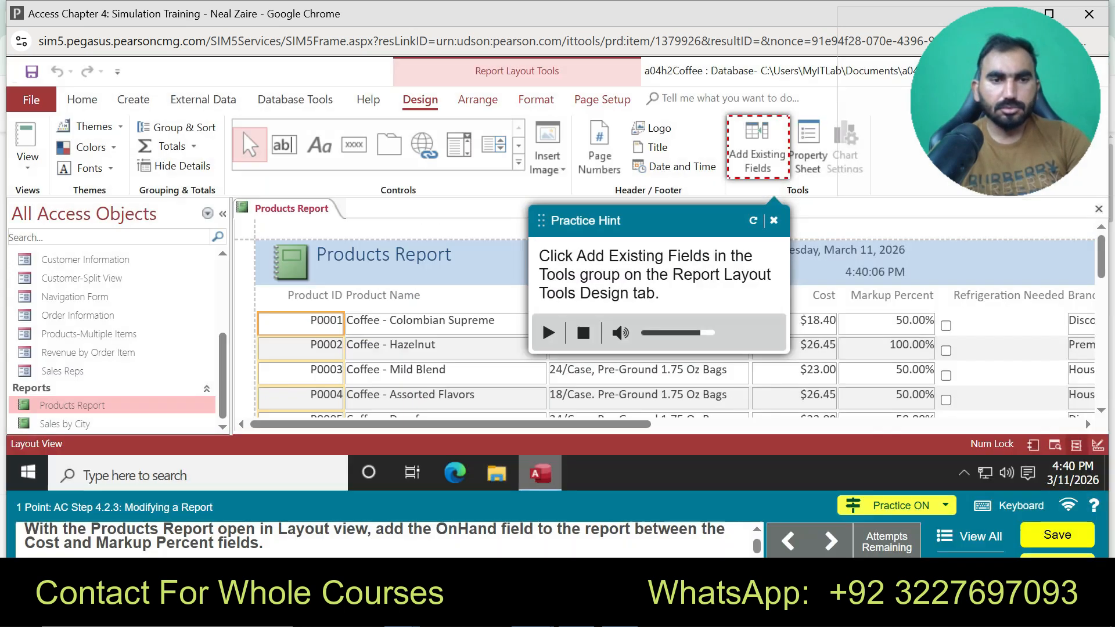
click(757, 147)
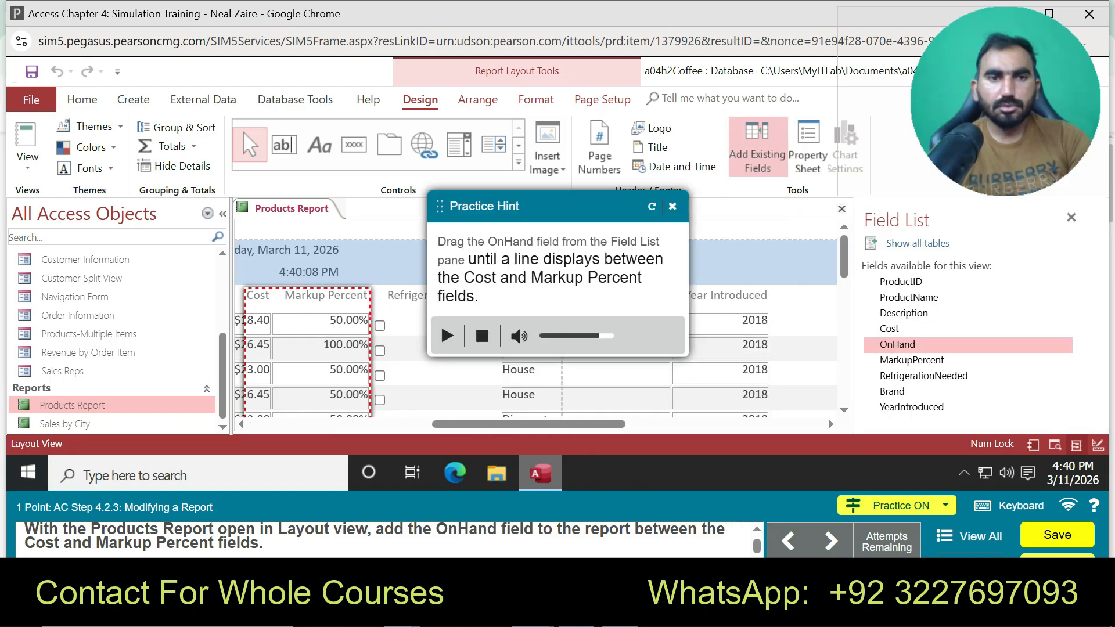
drag(897, 344, 272, 334)
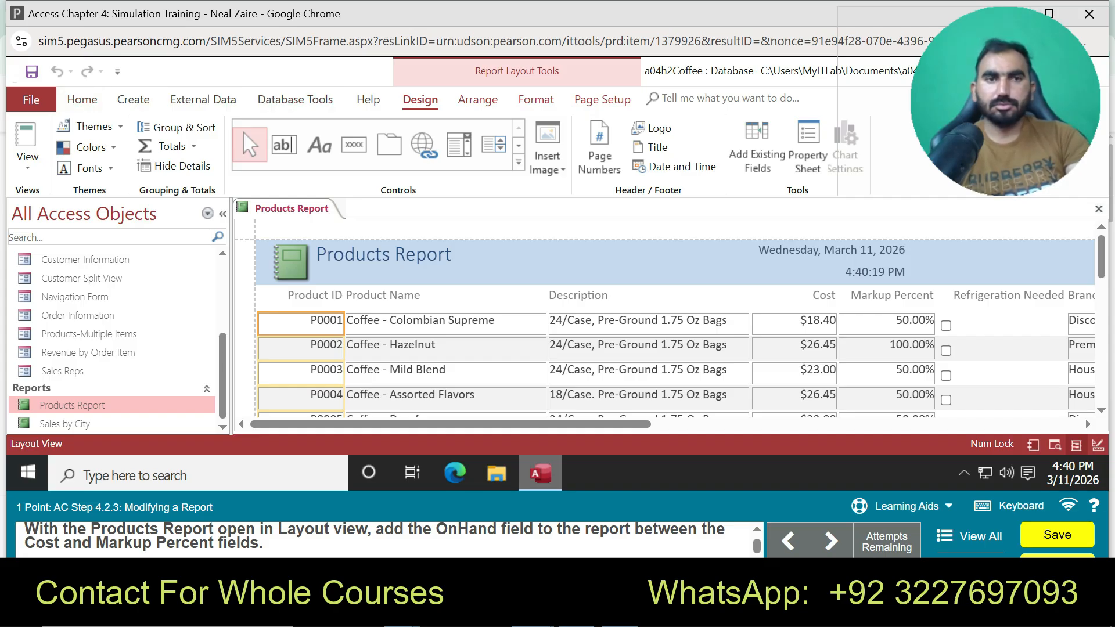
Browse the ribbon tabs and show the report's Field List from the Design tab
click(82, 99)
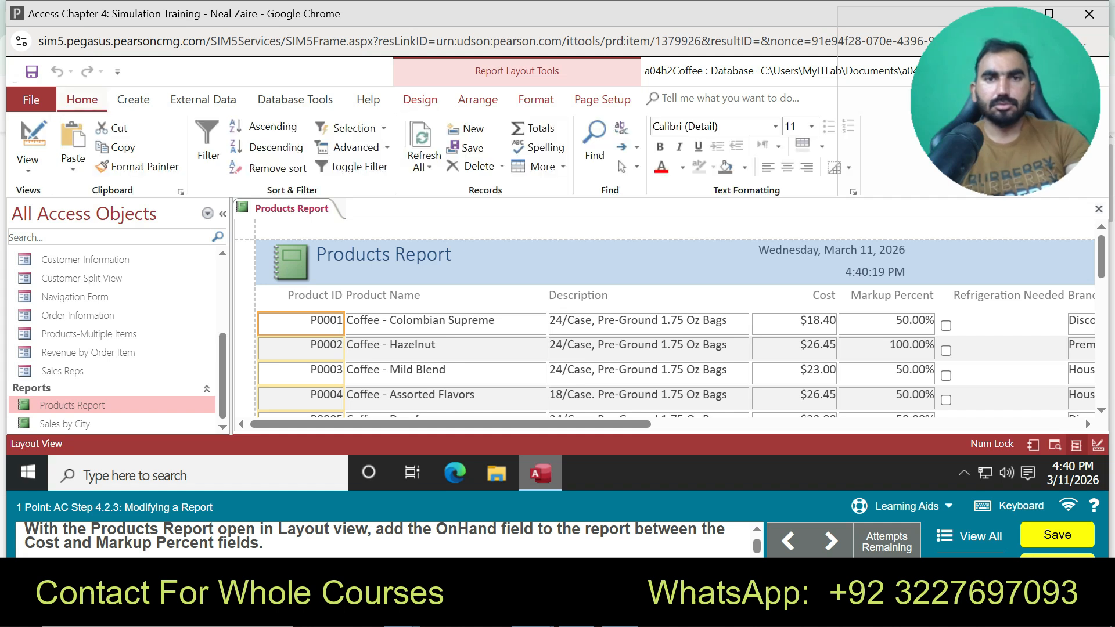
click(133, 99)
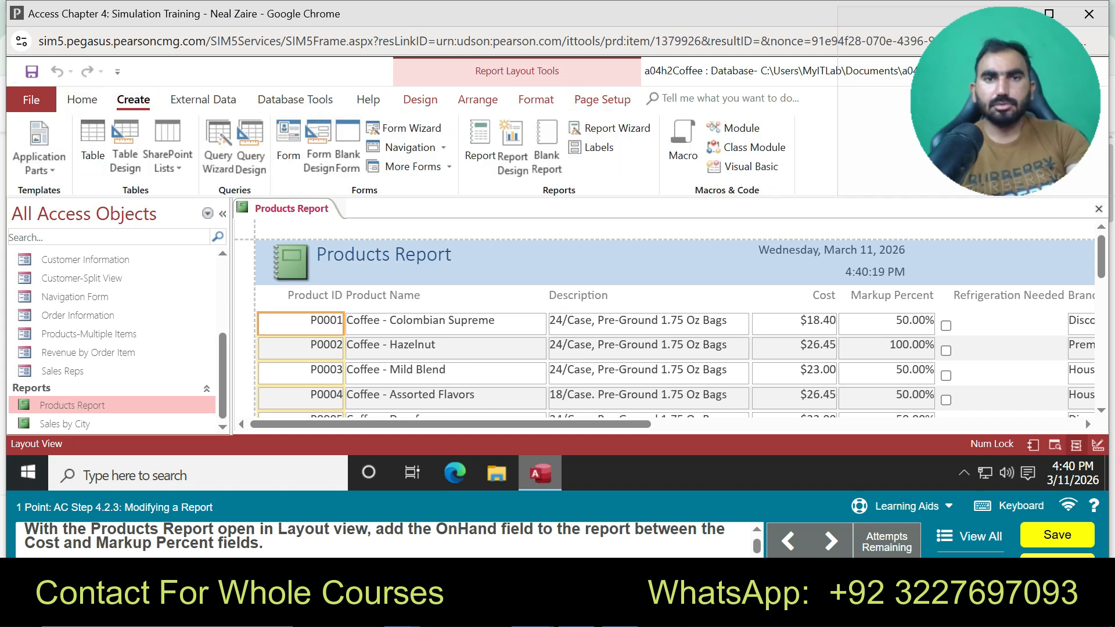
click(535, 99)
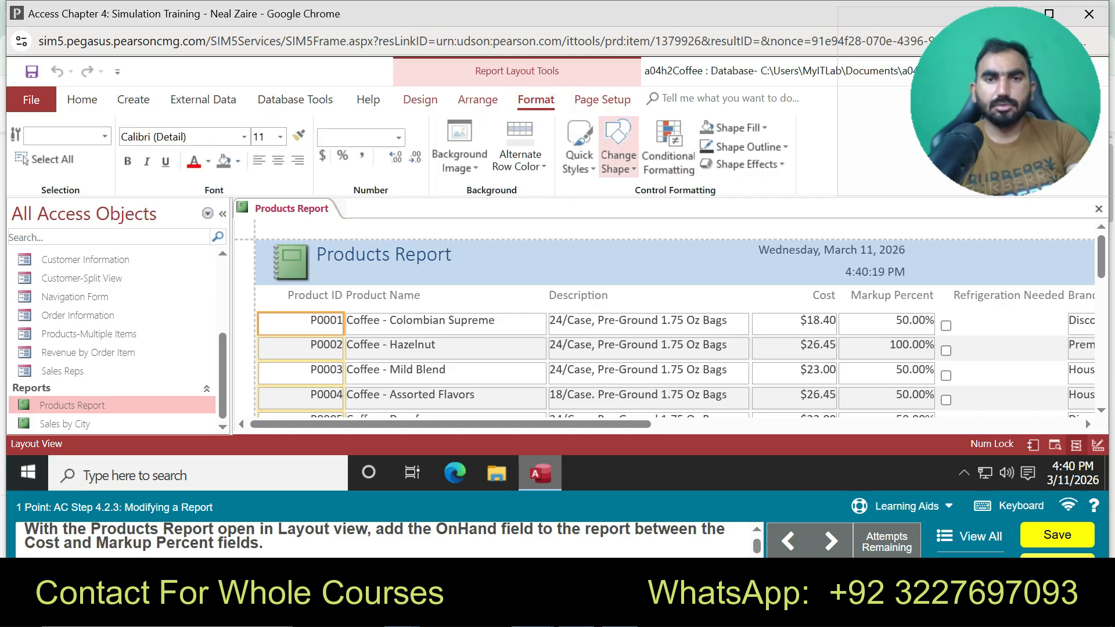
click(203, 99)
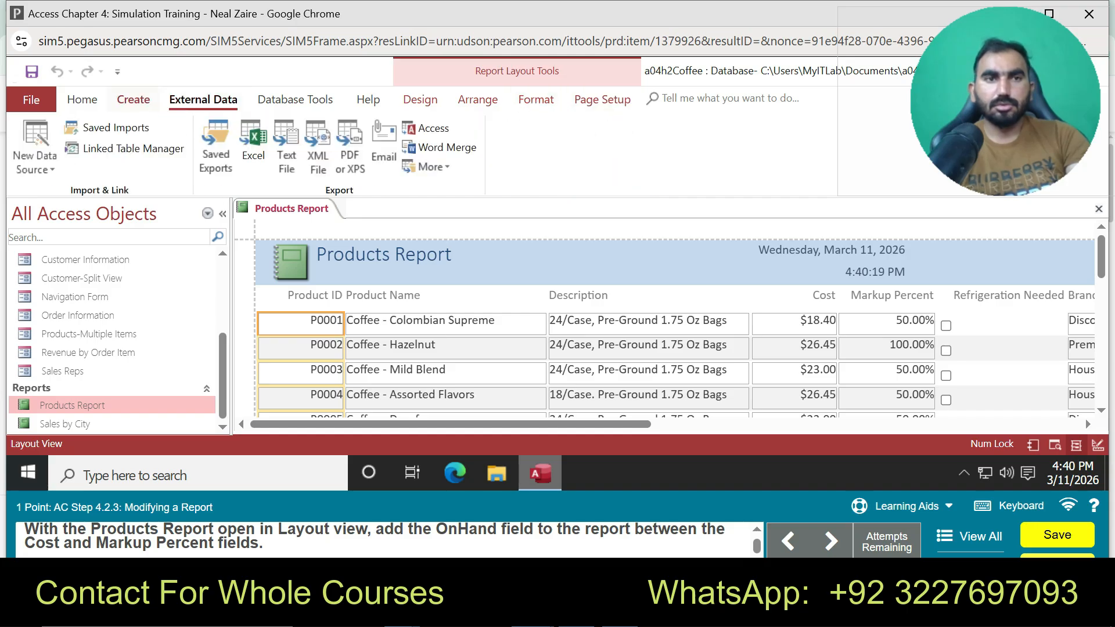
click(133, 99)
click(420, 99)
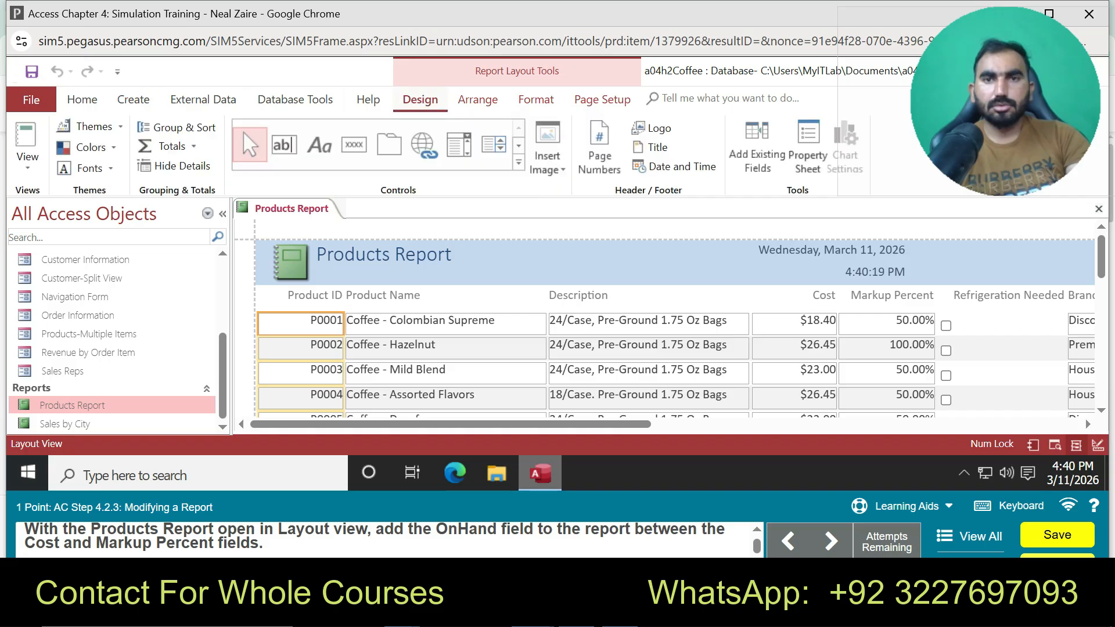
click(757, 154)
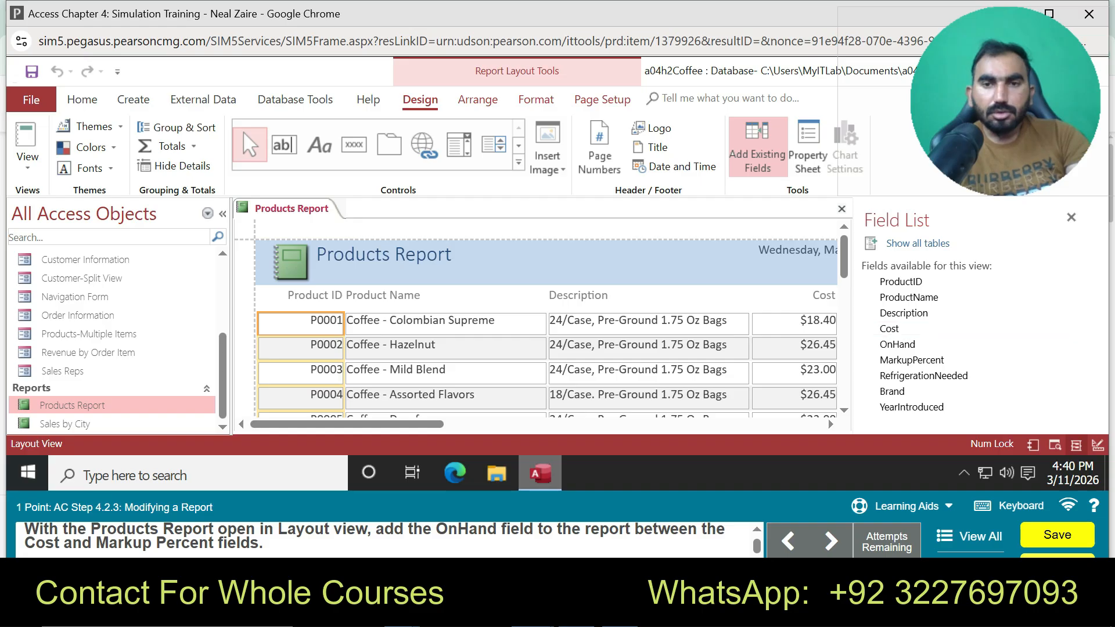
Place the OnHand field in the report between the Cost and Markup Percent columns
drag(347, 424, 485, 423)
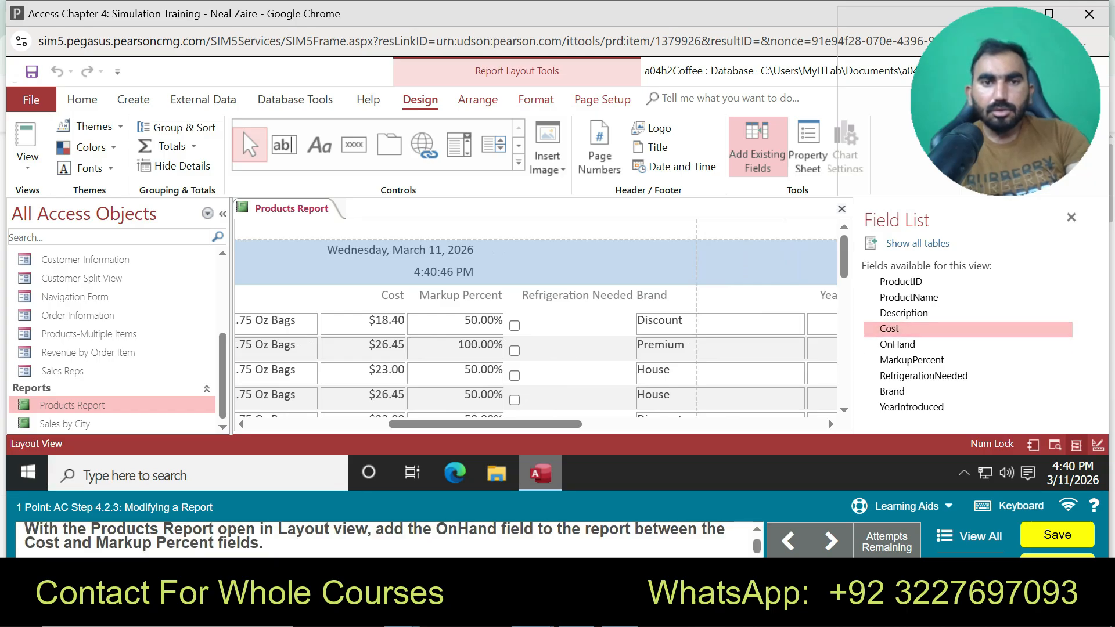
click(889, 328)
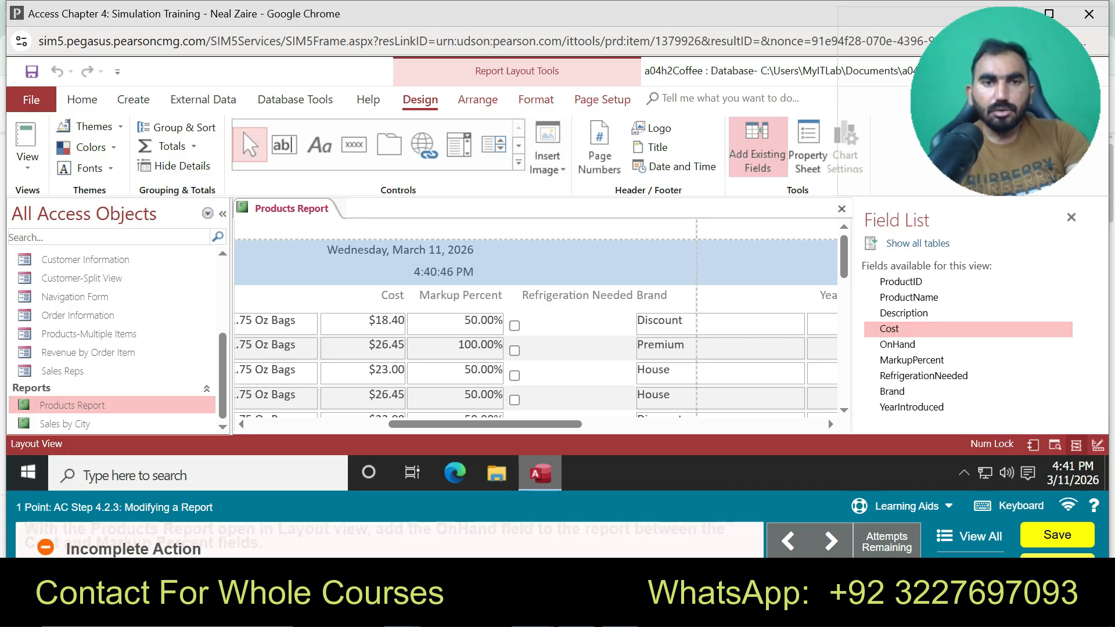
click(363, 323)
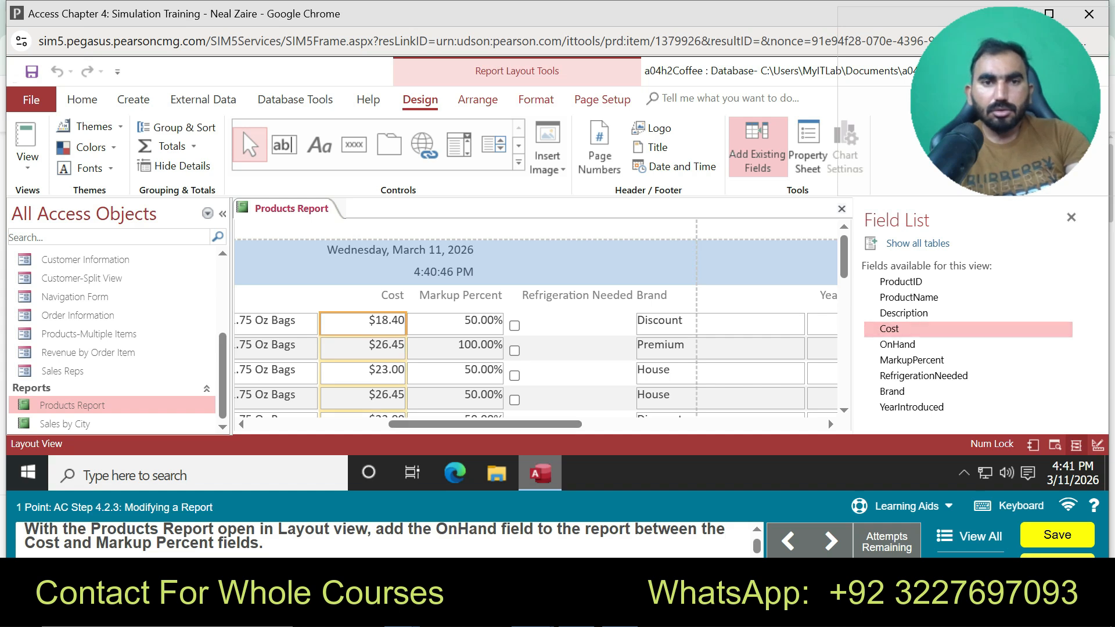
double_click(897, 344)
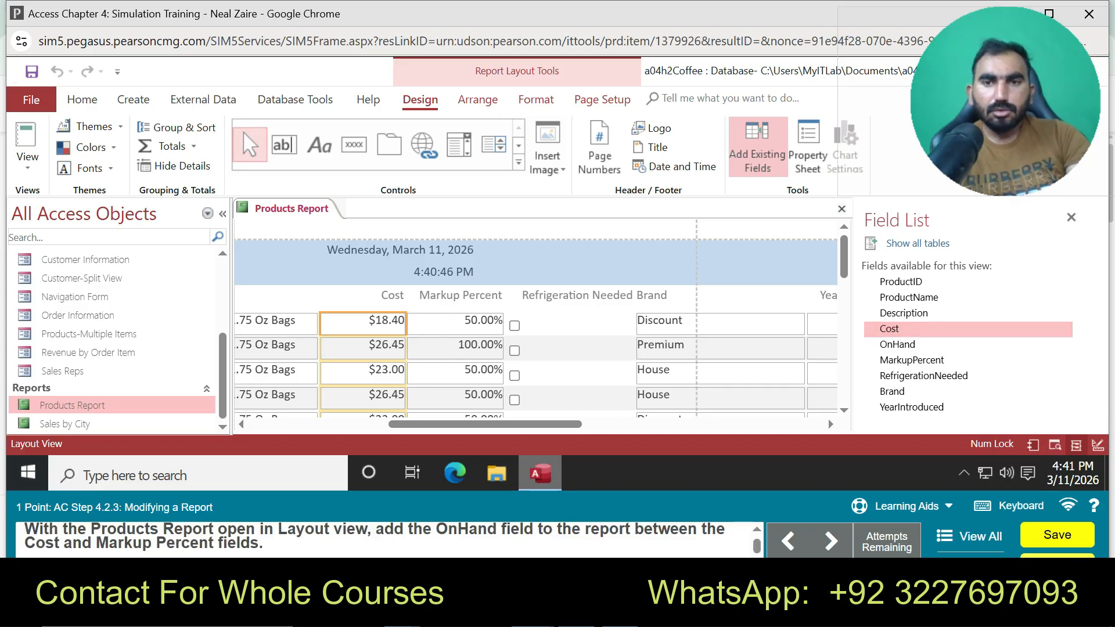
drag(897, 344, 407, 324)
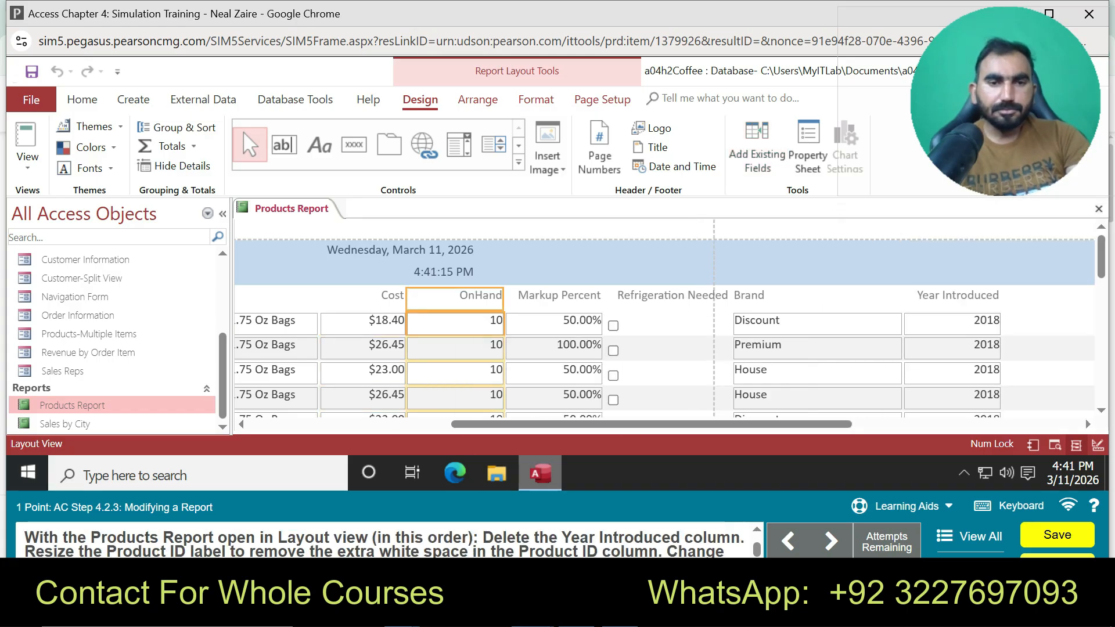
Start guided practice and scroll the report to bring Year Introduced into view
click(906, 506)
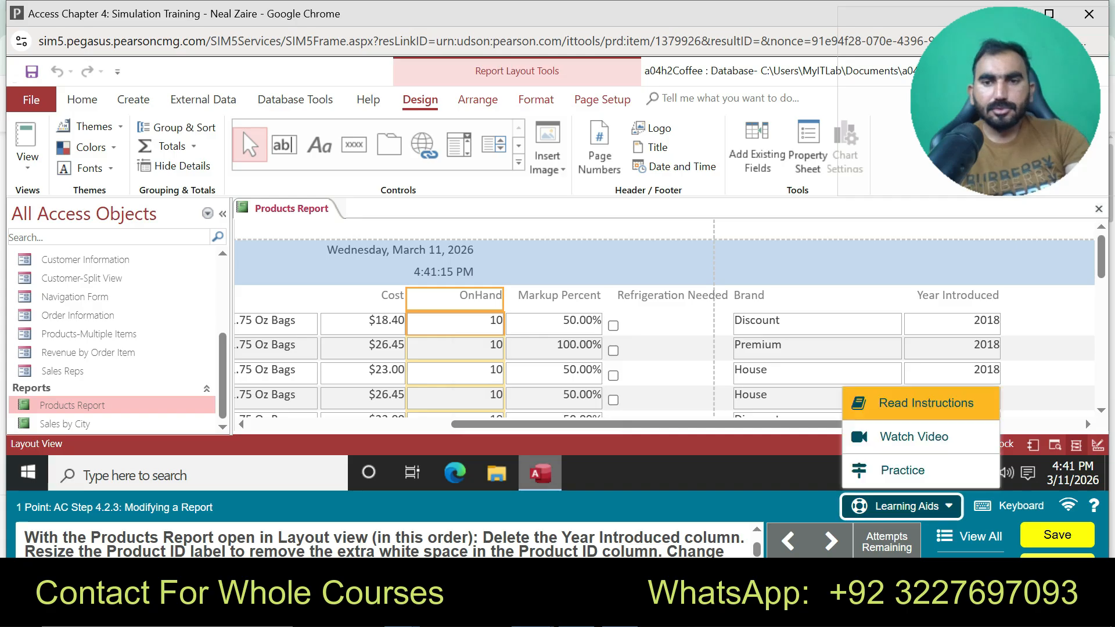
click(902, 468)
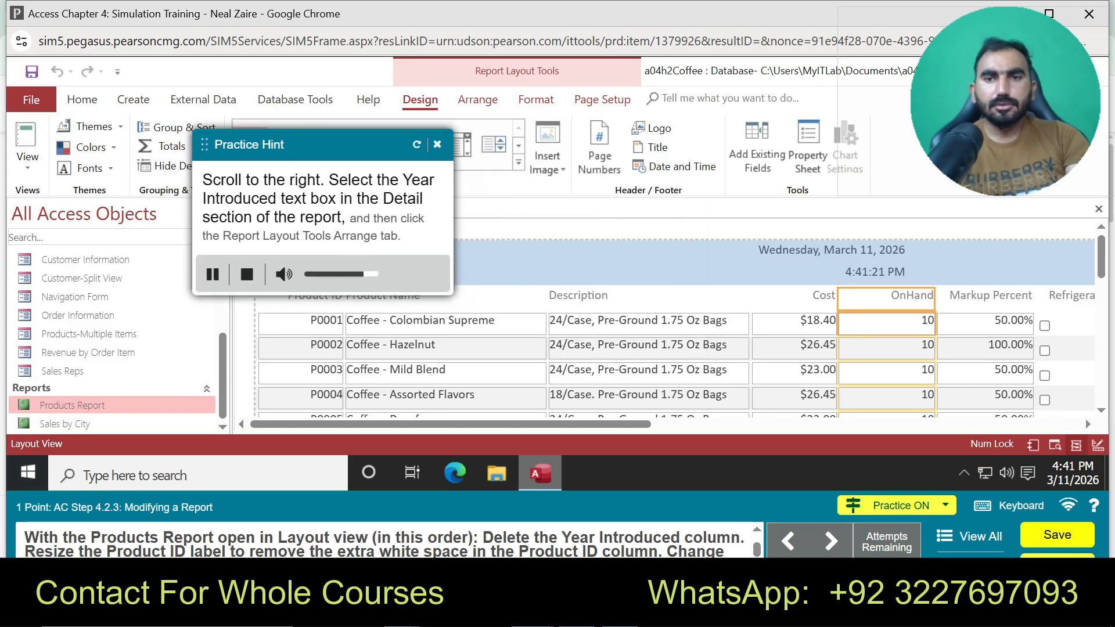
scroll(674, 319, down, 5)
scroll(674, 320, down, 3)
scroll(674, 319, up, 10)
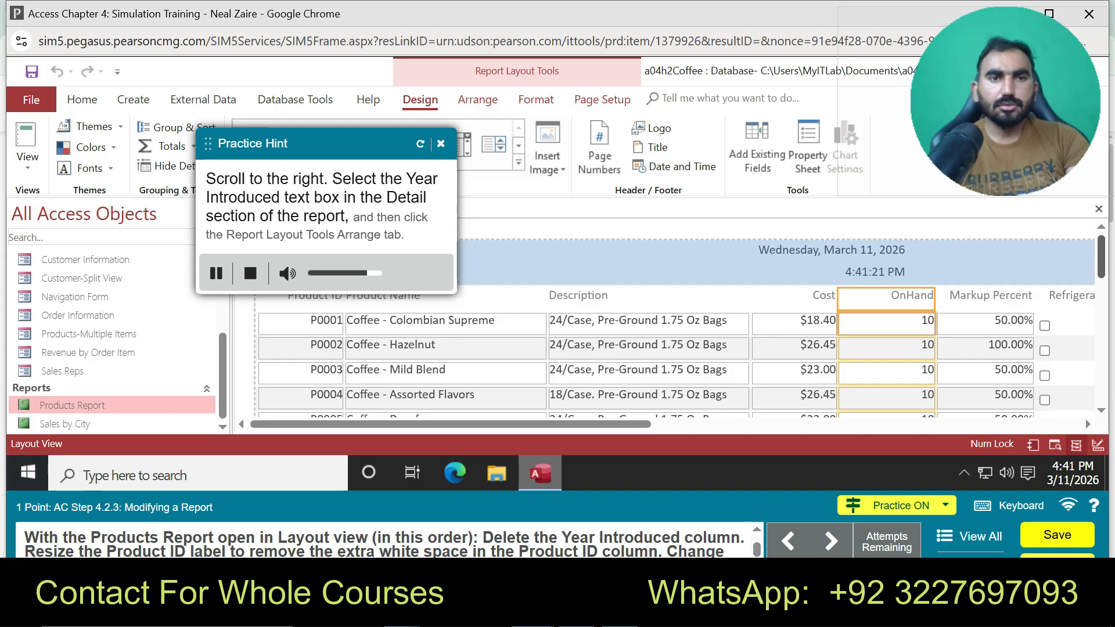
scroll(674, 319, down, 5)
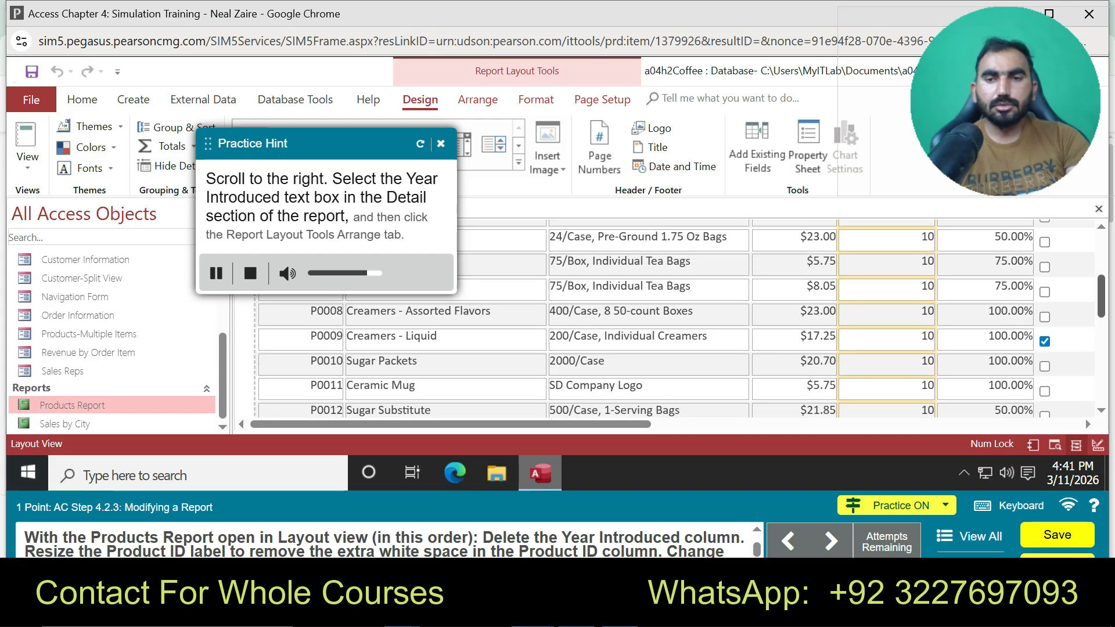
scroll(673, 319, right, 5)
drag(595, 425, 729, 424)
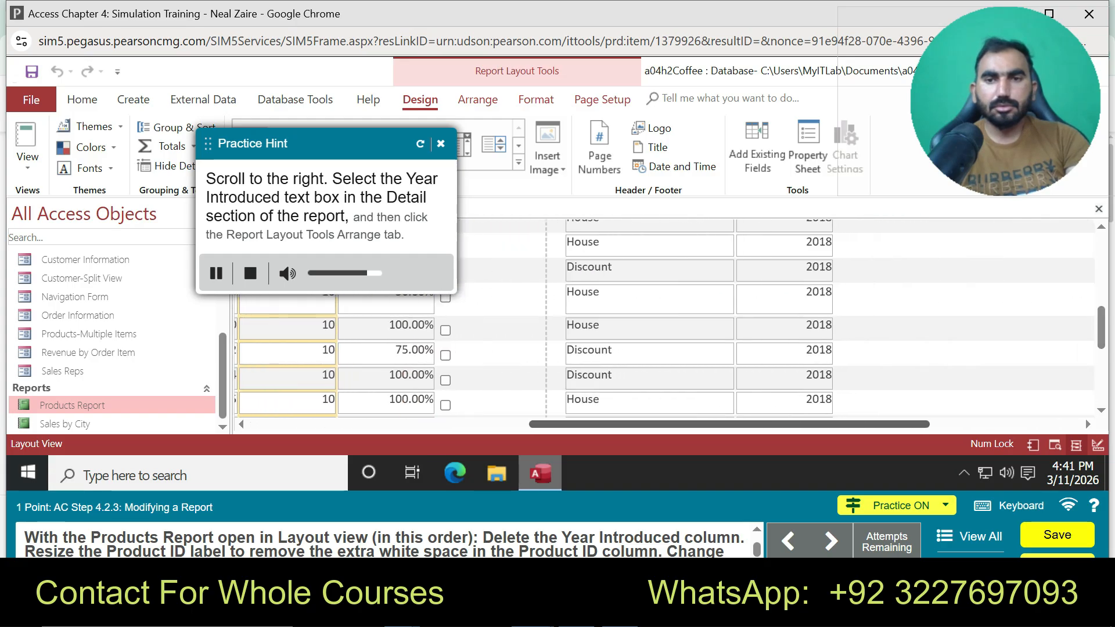
scroll(673, 319, up, 6)
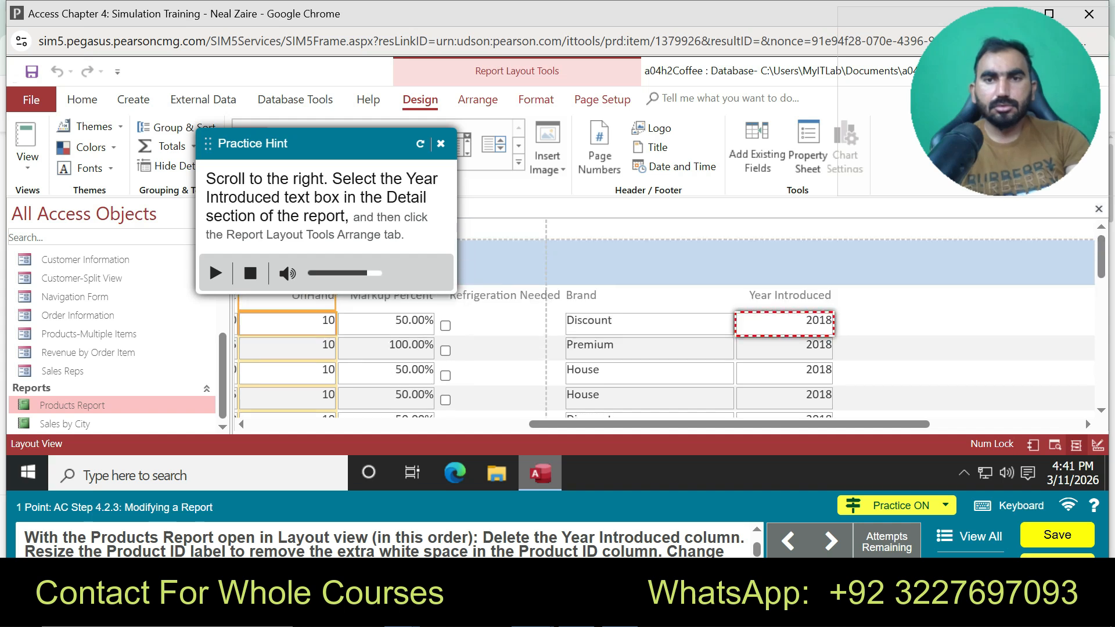
Select the whole Year Introduced column, delete it, and end the practice
click(784, 322)
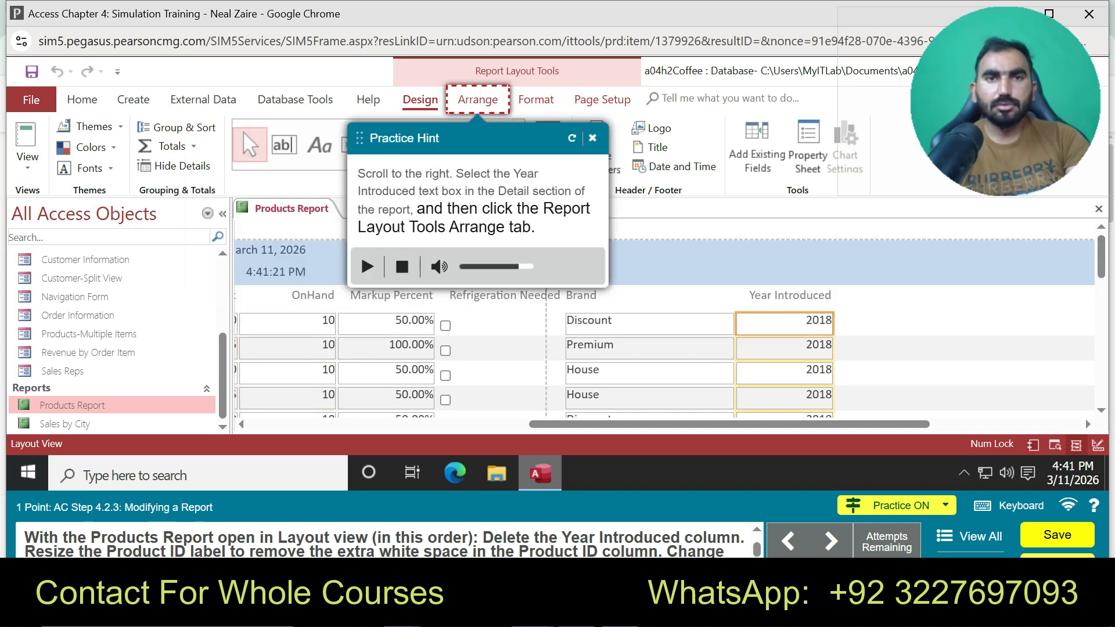
click(478, 99)
click(337, 147)
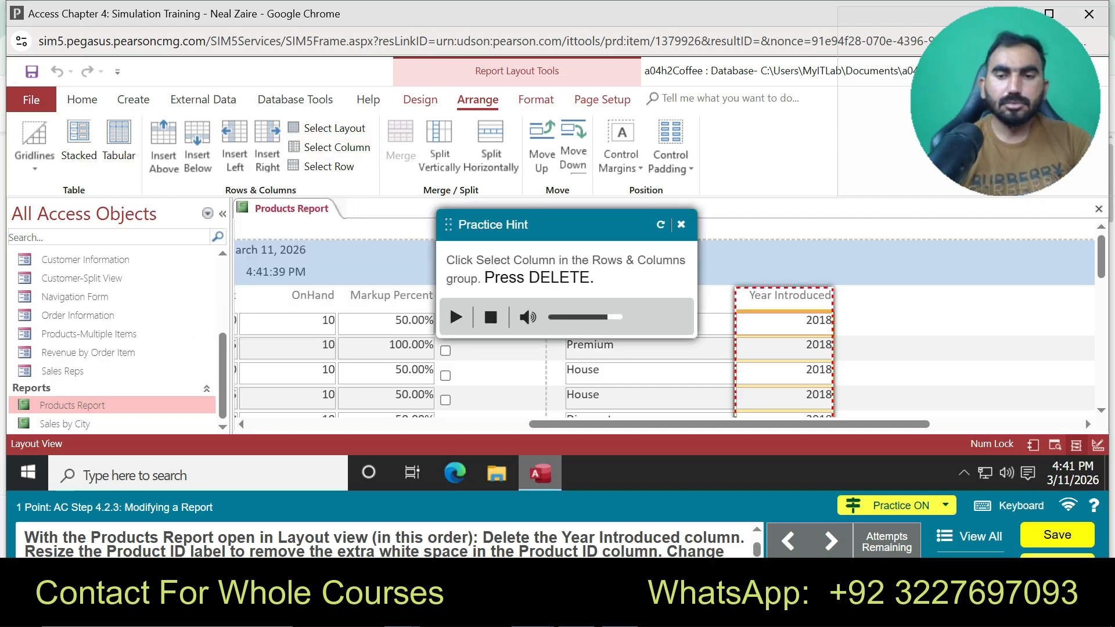
key(BackSpace)
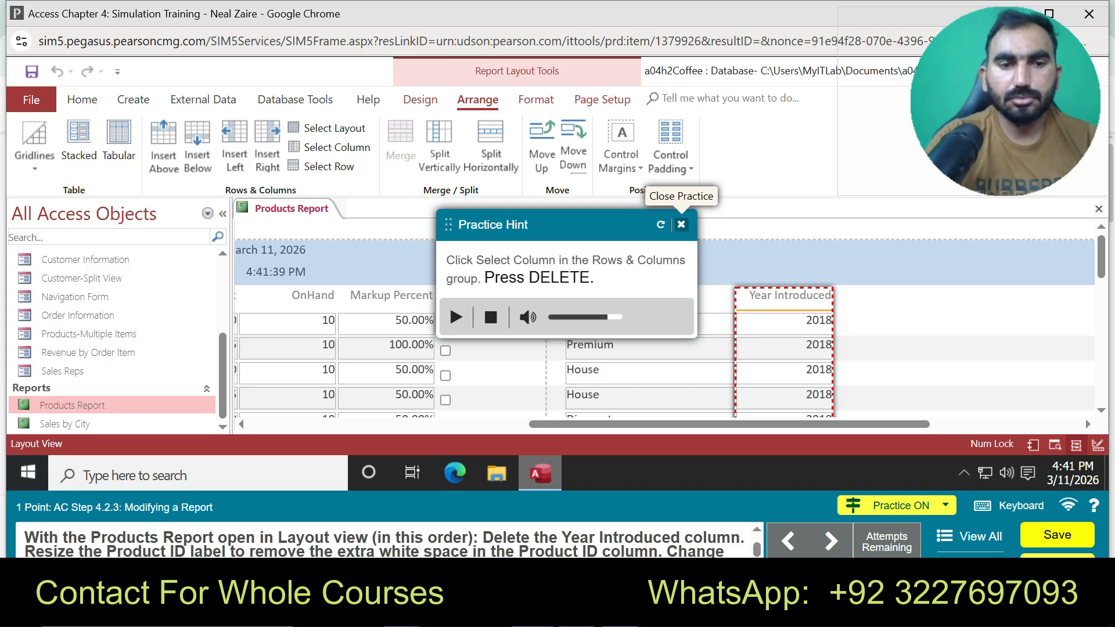
click(681, 224)
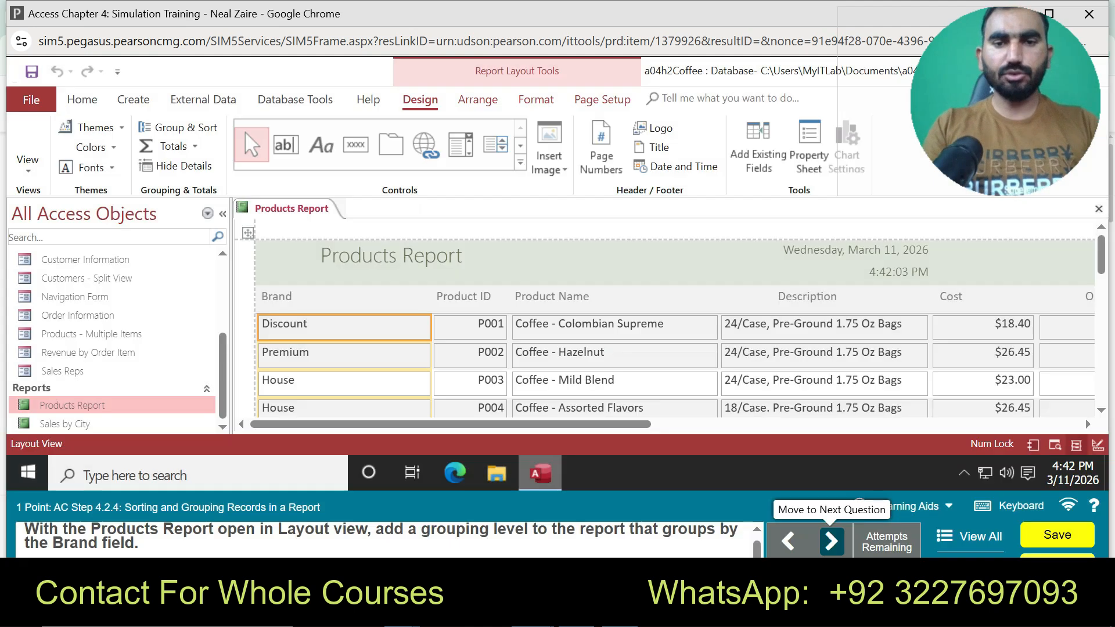
In guided practice, add a Group & Sort grouping level on Brand
click(906, 506)
click(901, 470)
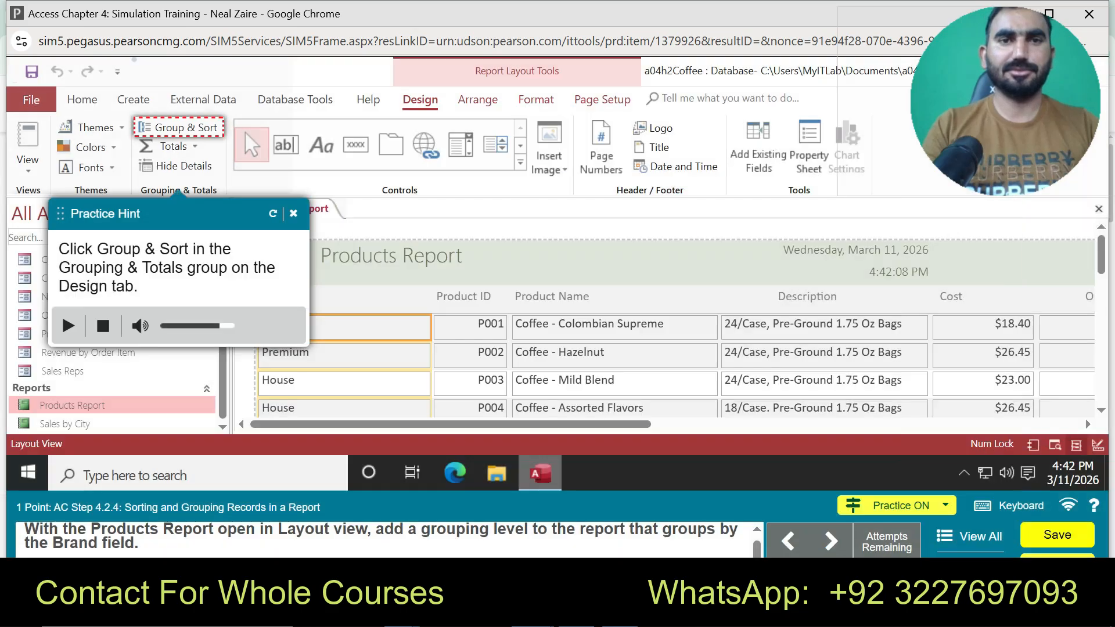
click(179, 127)
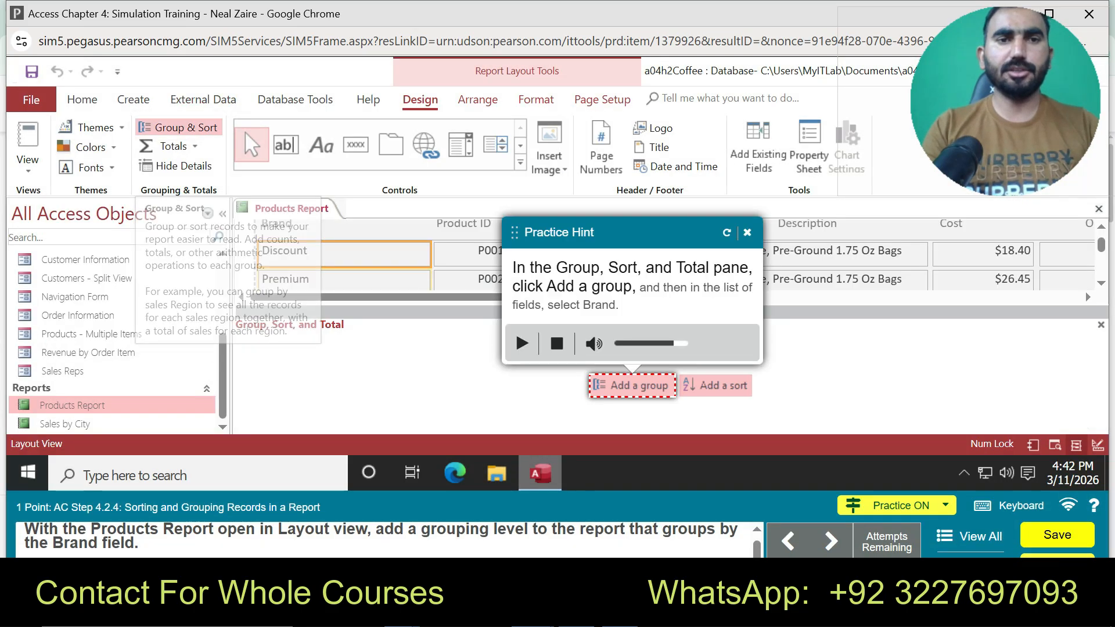
click(632, 385)
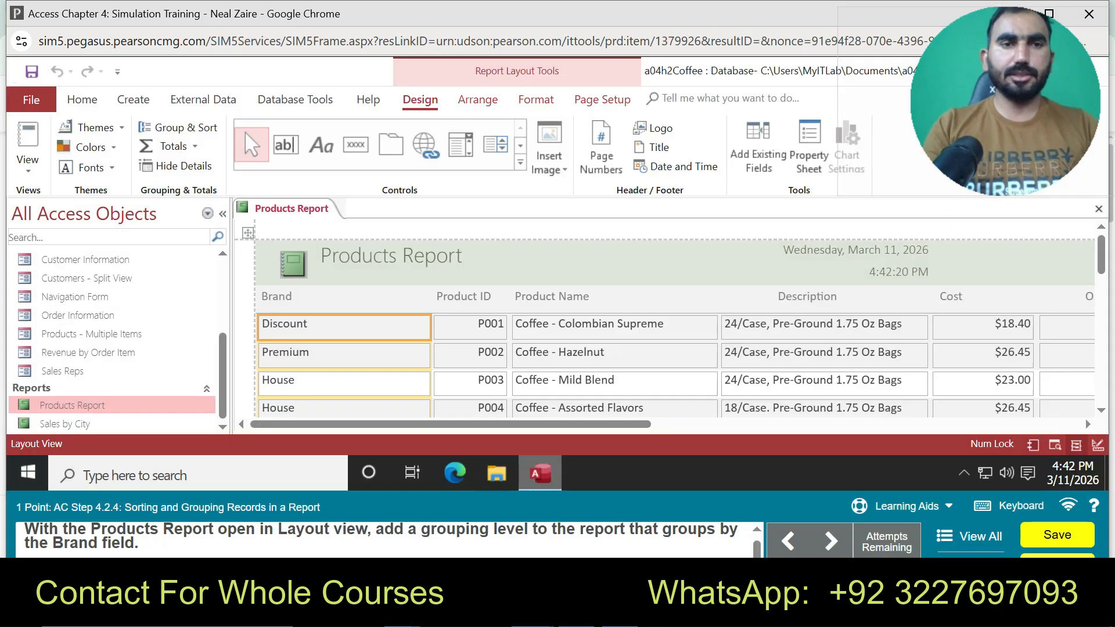
click(177, 127)
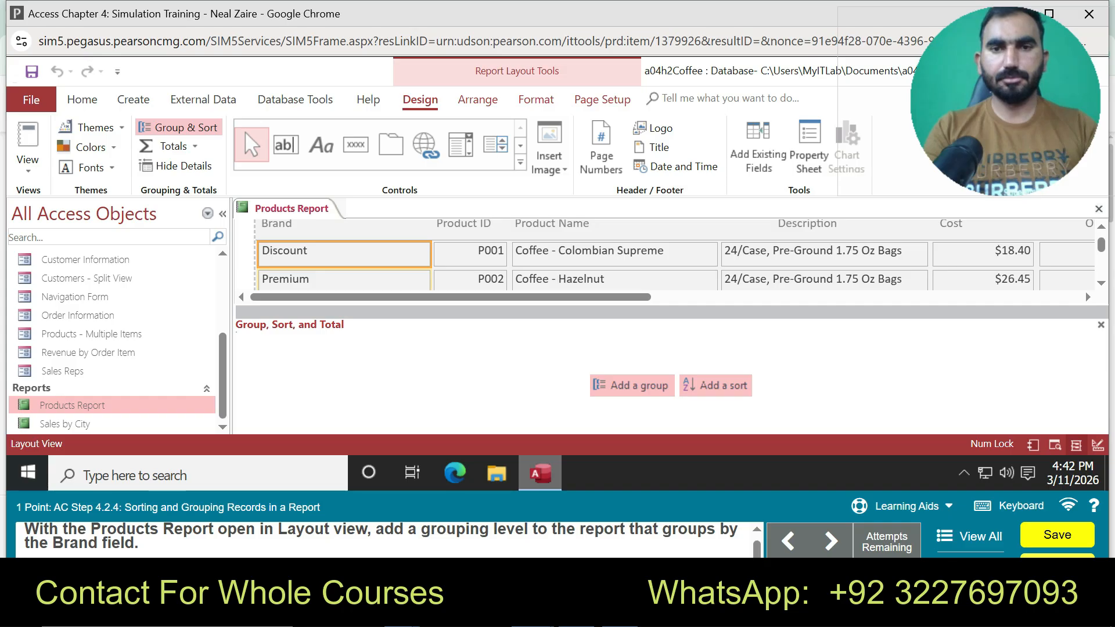
click(631, 385)
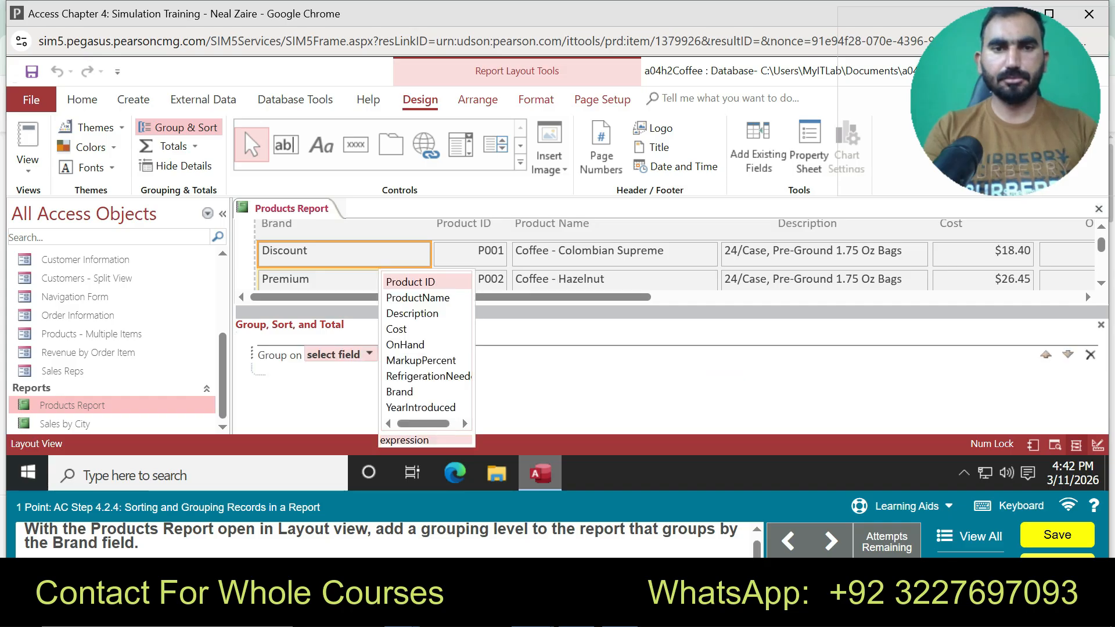
click(400, 391)
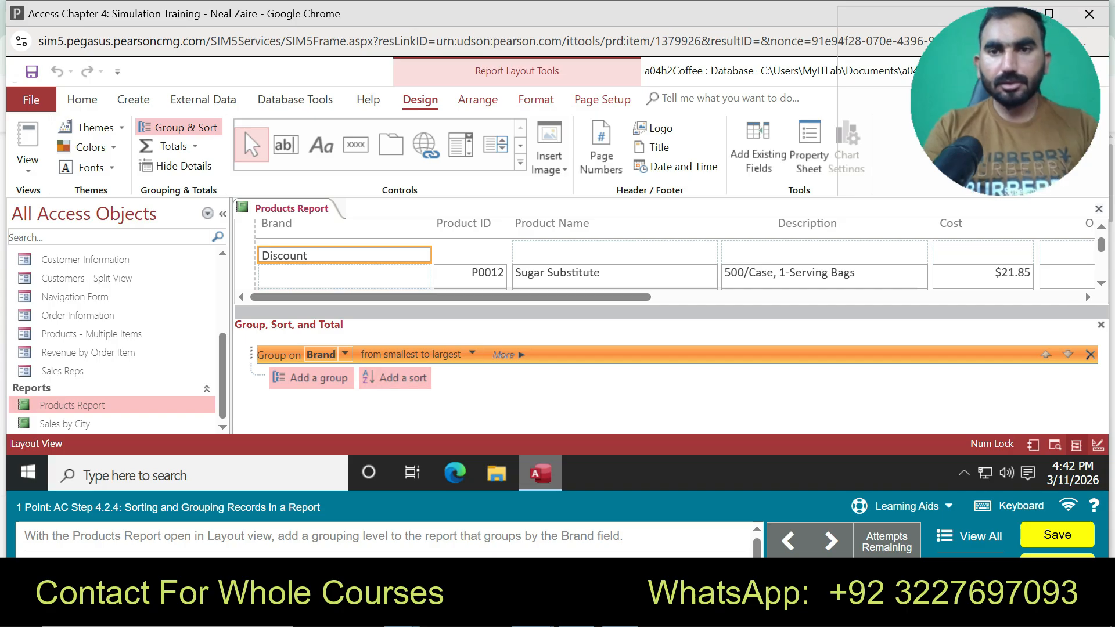
Add a sort level that sorts the report records by Brand
click(903, 506)
click(888, 468)
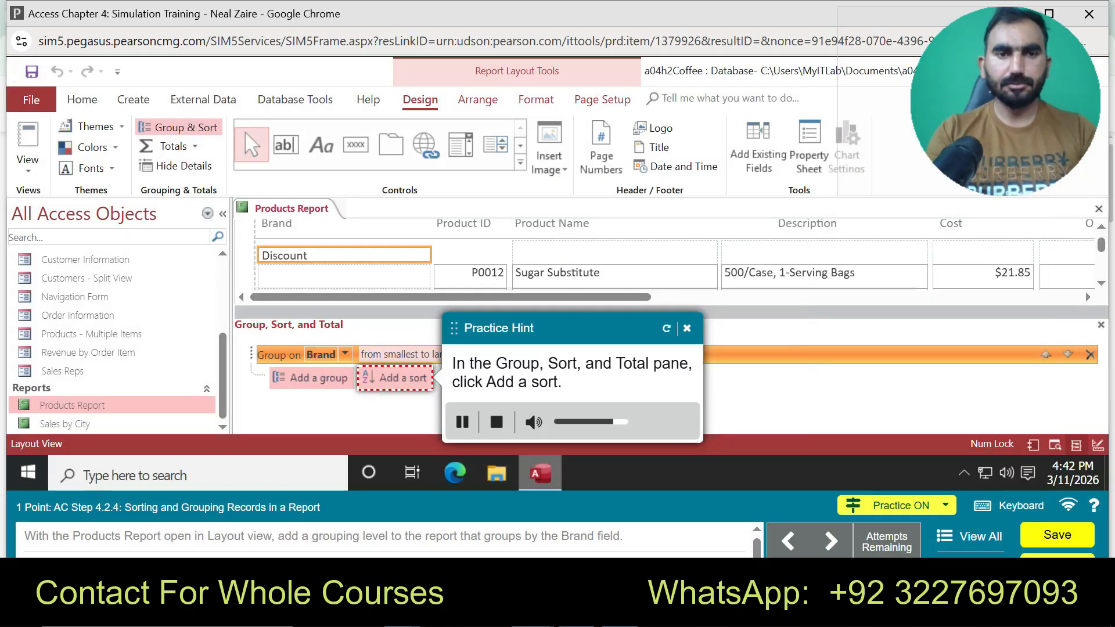
click(386, 377)
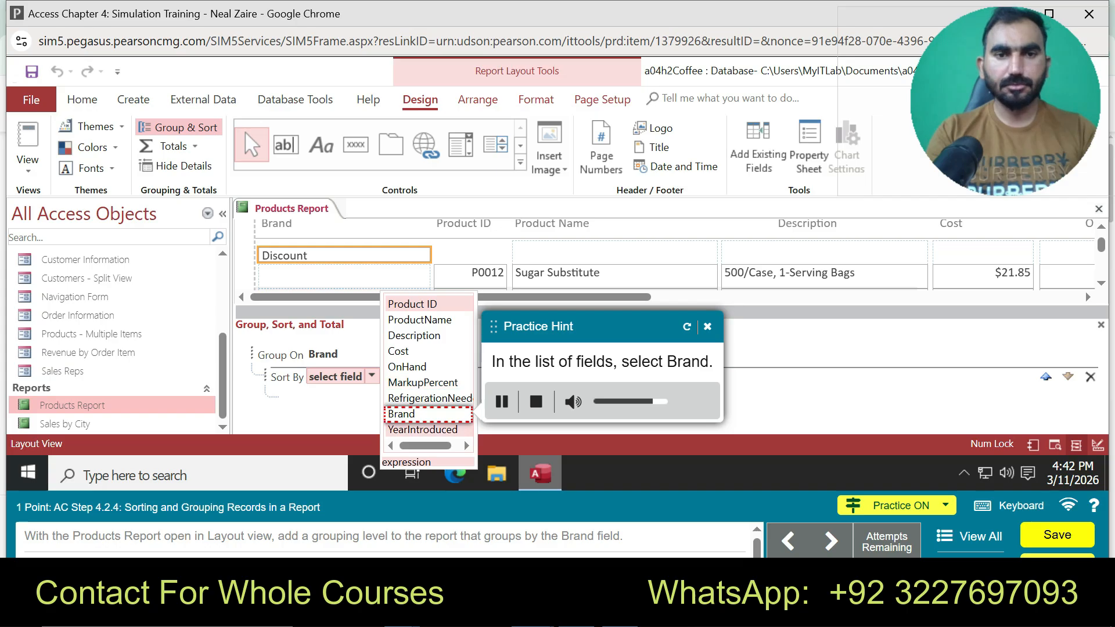
click(400, 413)
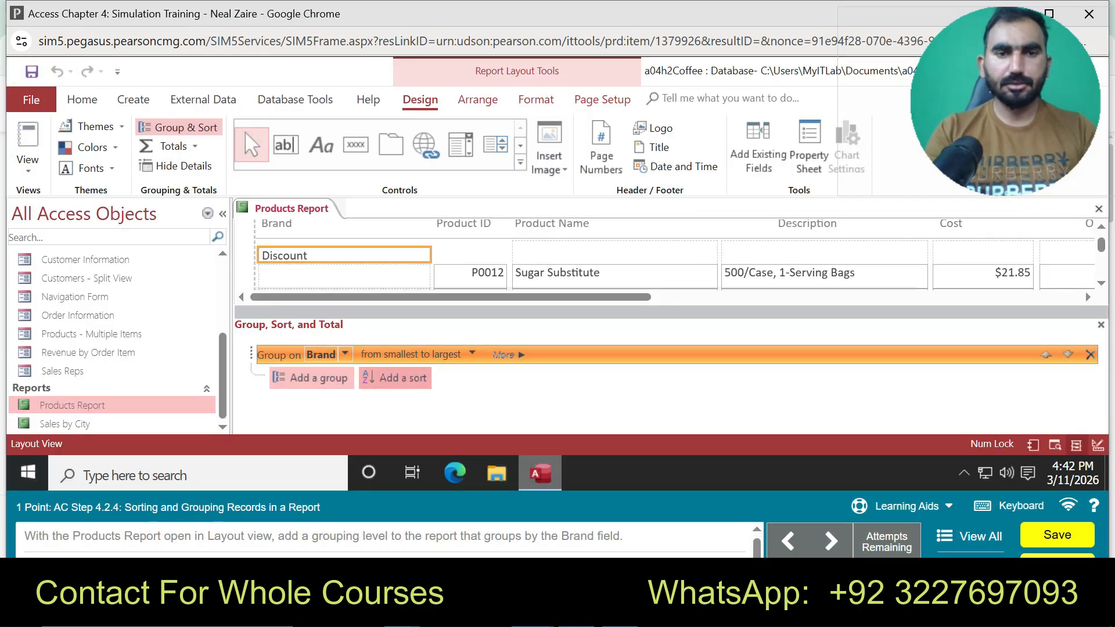
click(401, 378)
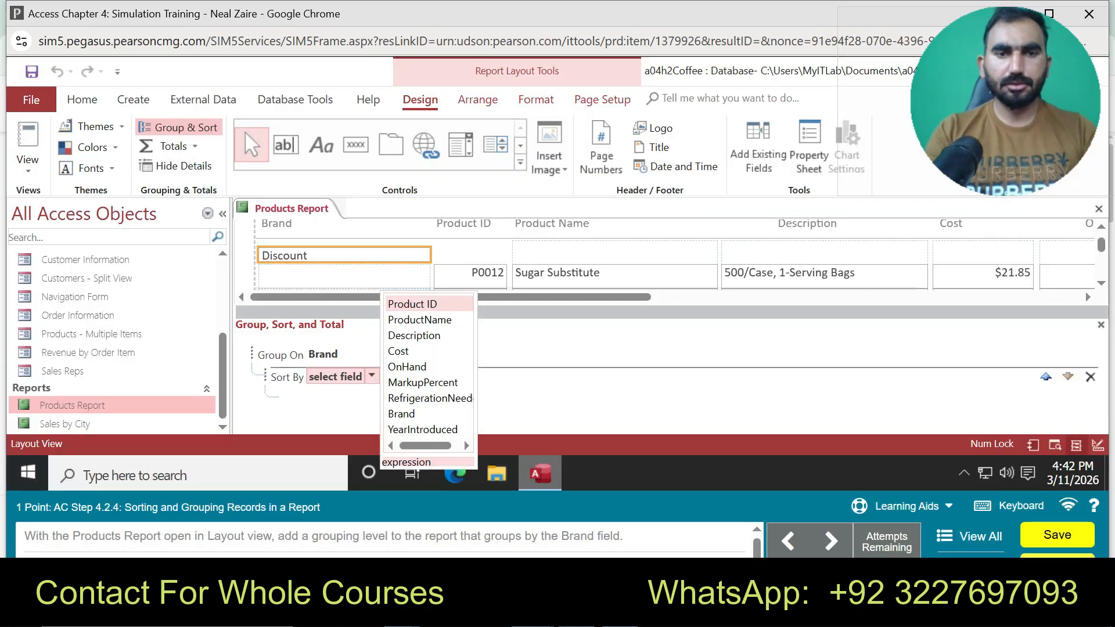
click(401, 414)
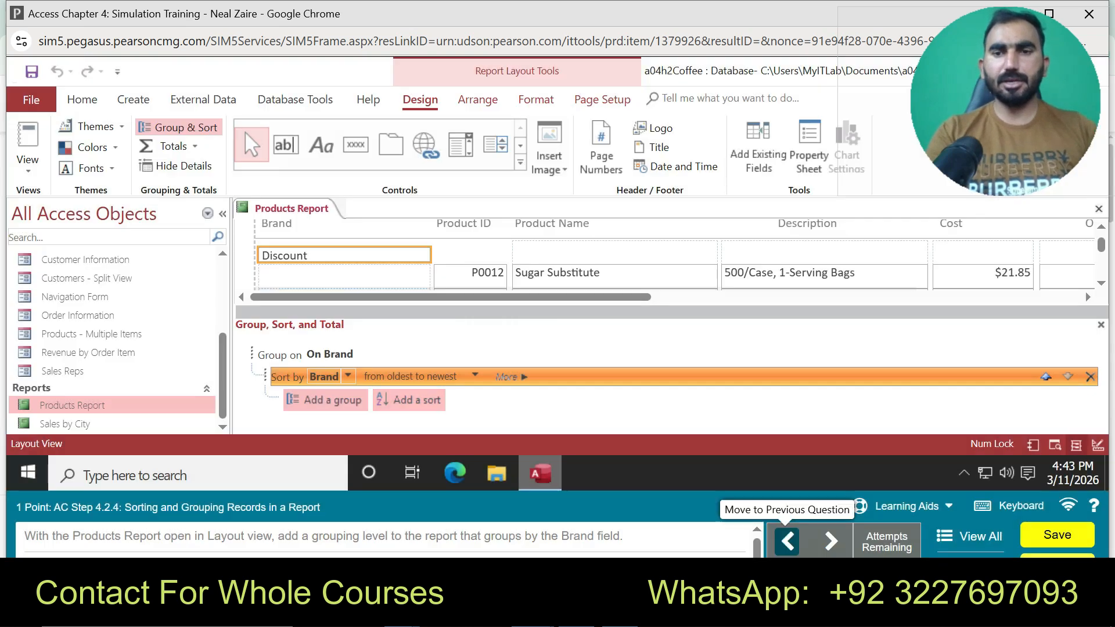
Step back one question and then forward one question in the simulation
click(788, 541)
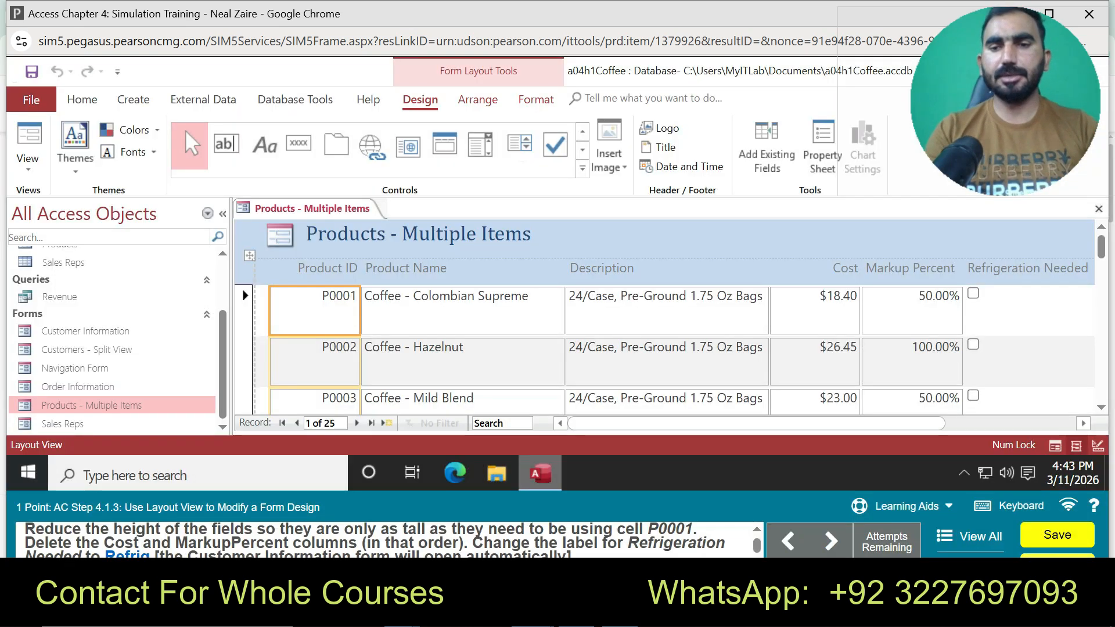
click(832, 541)
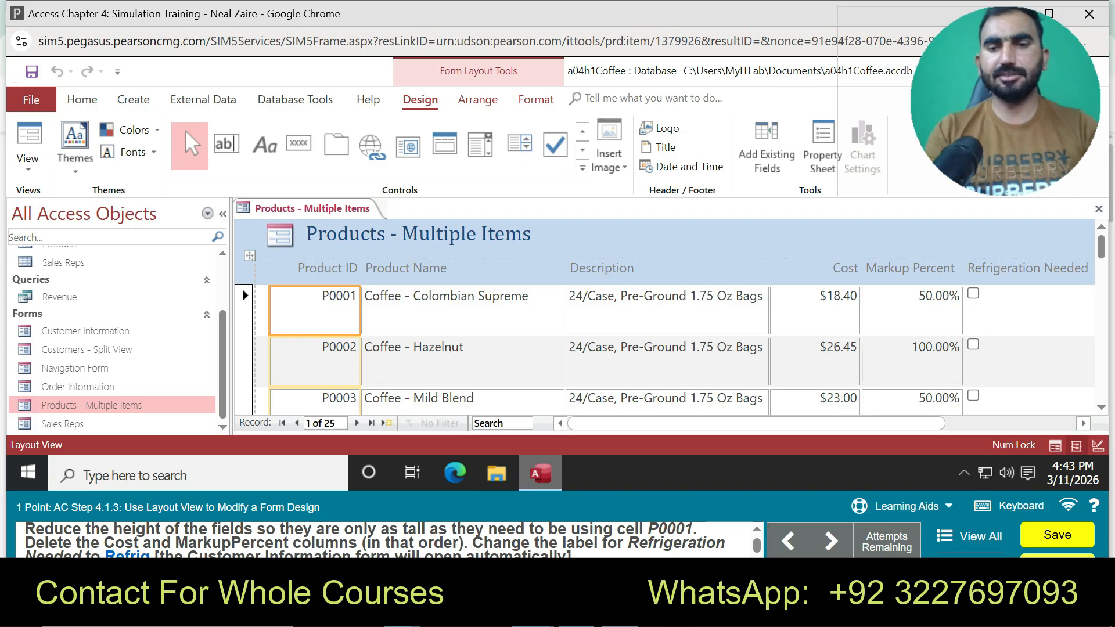